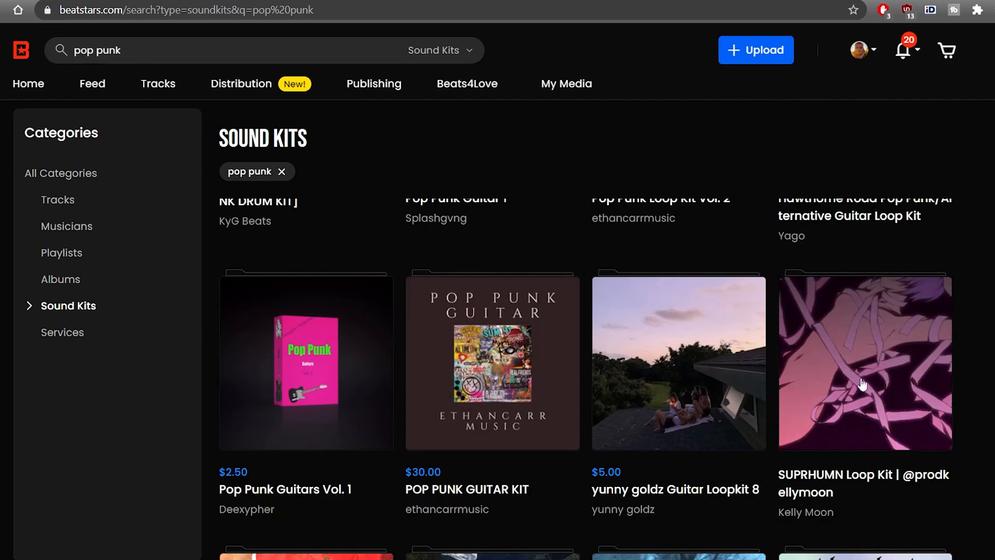
- Browse the pop punk sound kit search results for drum and guitar loop kits
scroll(251, 384, down, 4)
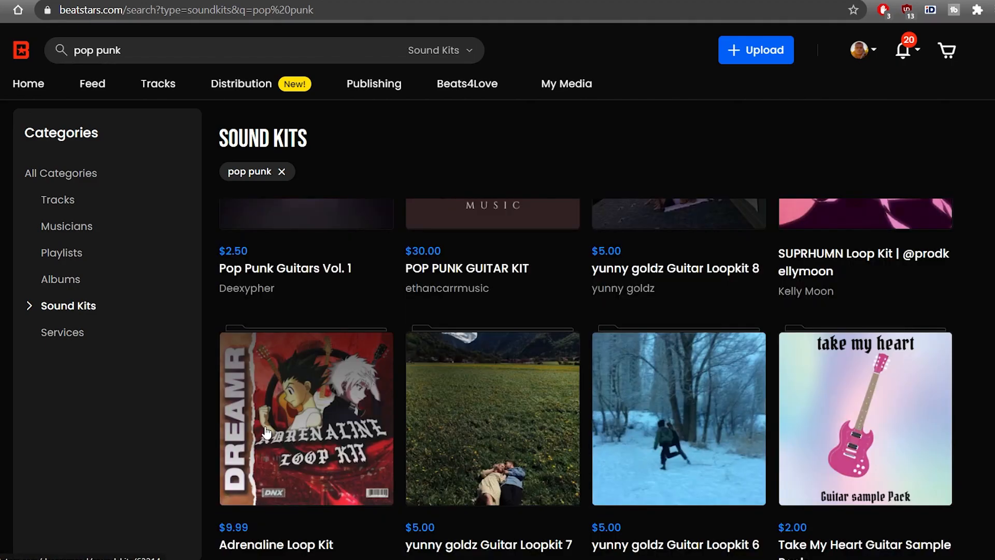
scroll(622, 404, down, 1)
scroll(909, 383, down, 3)
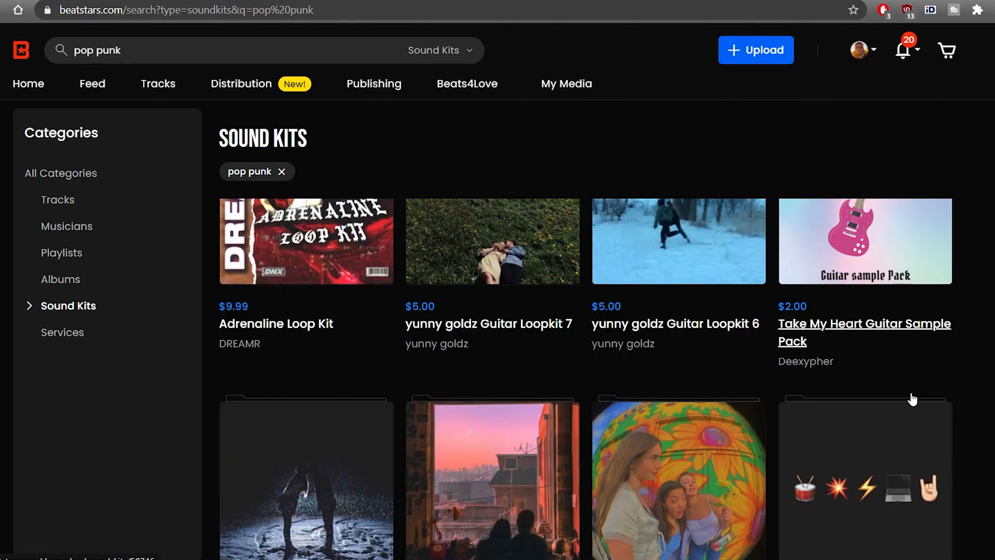
scroll(912, 399, down, 1)
scroll(321, 410, down, 4)
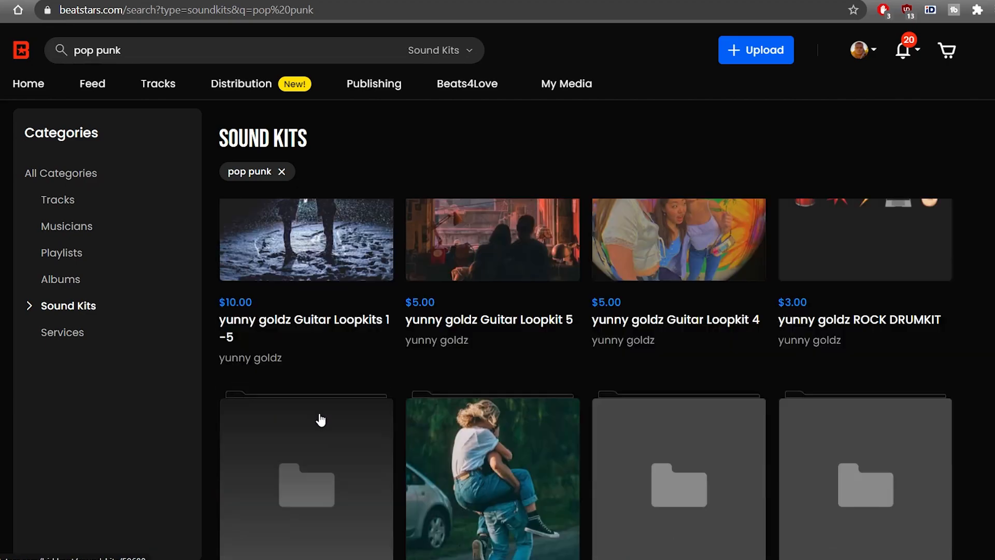
scroll(942, 467, down, 1)
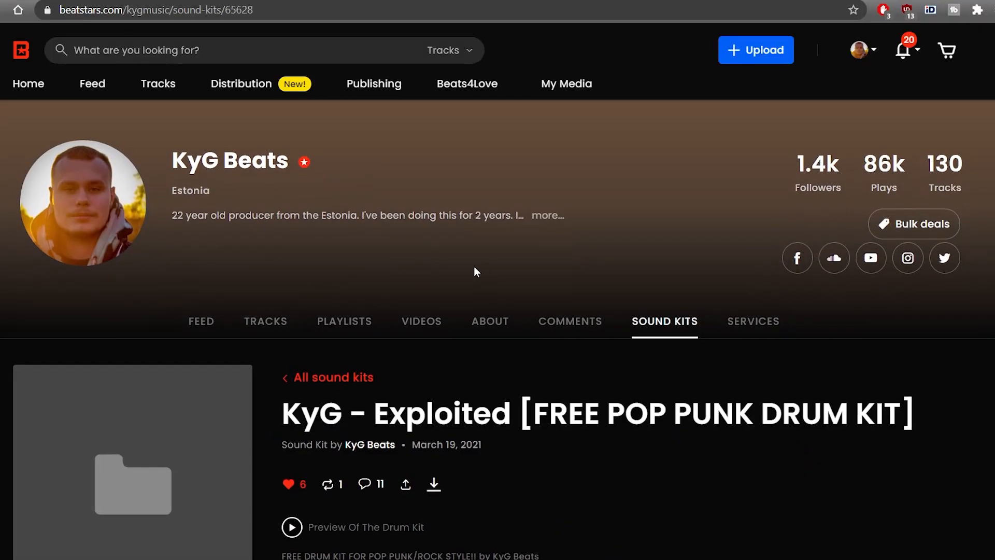
- Review the contents of the Exploited pop punk drum kit, then open its free download form and dismiss it
scroll(598, 303, down, 2)
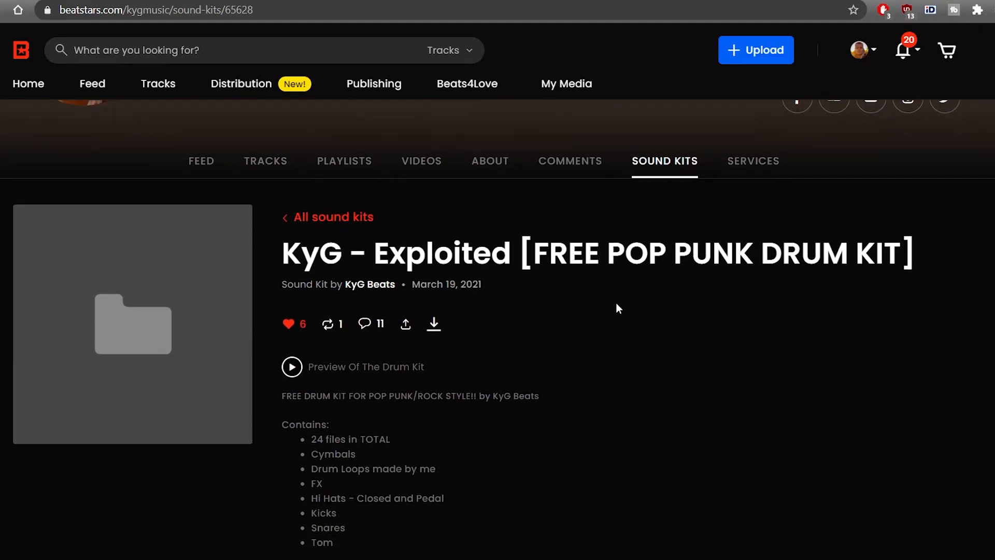
scroll(599, 303, down, 1)
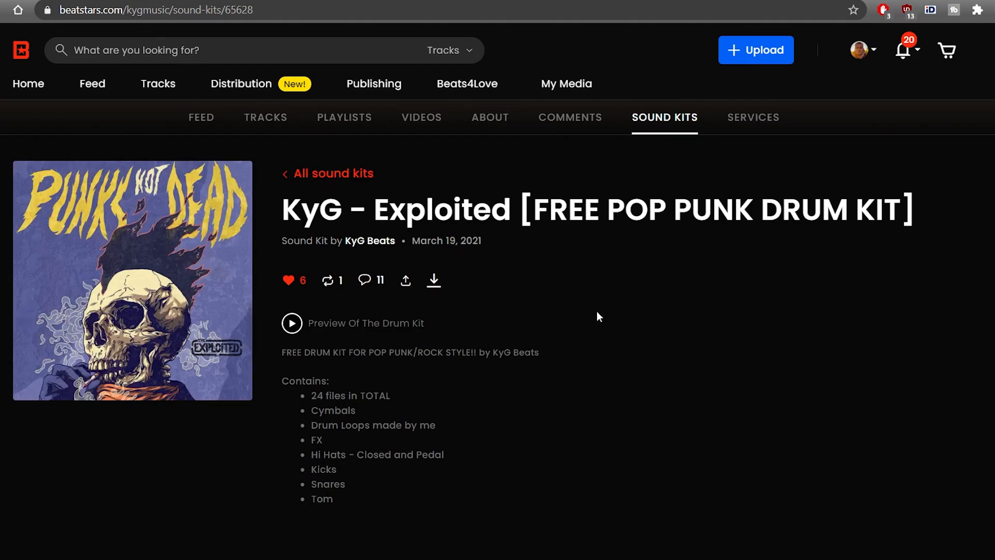
scroll(275, 411, down, 2)
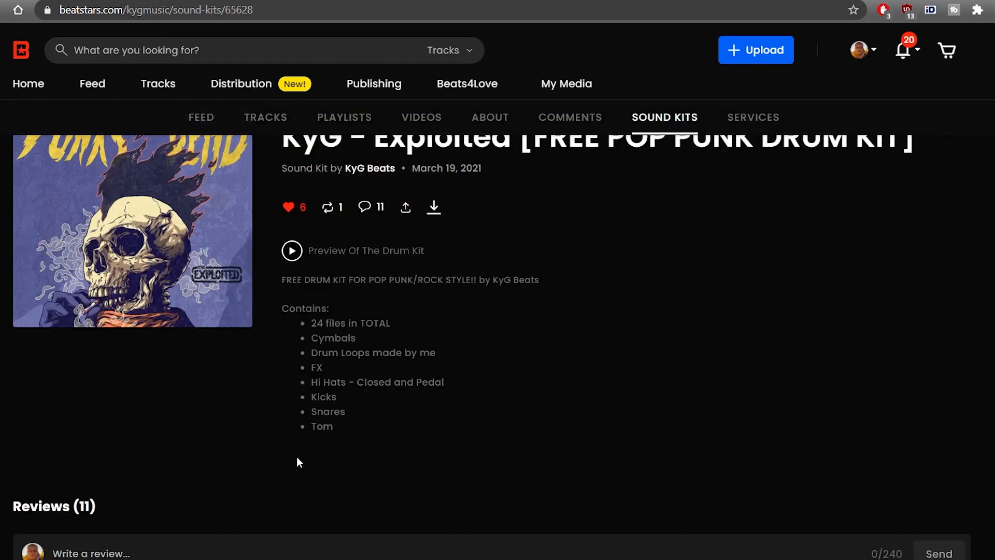
click(429, 206)
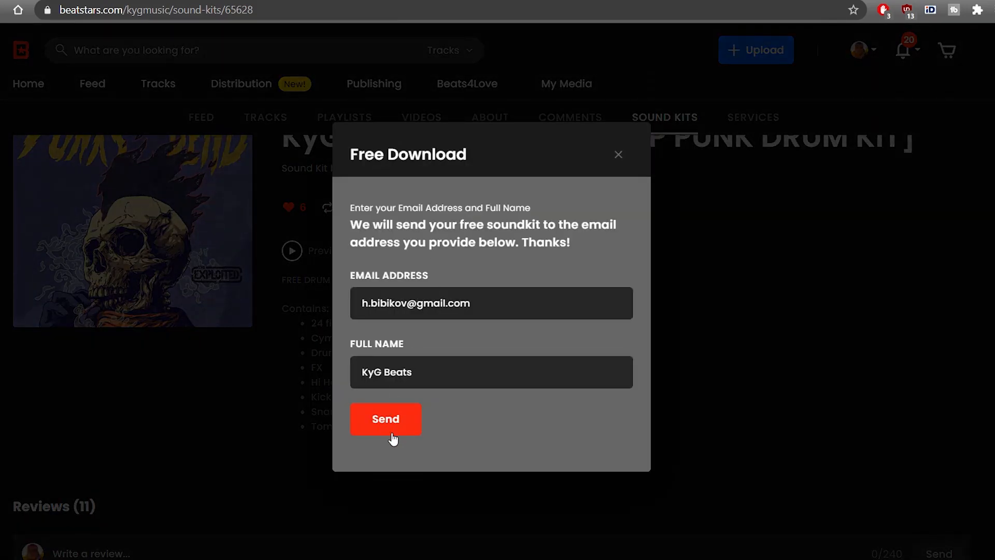
click(628, 161)
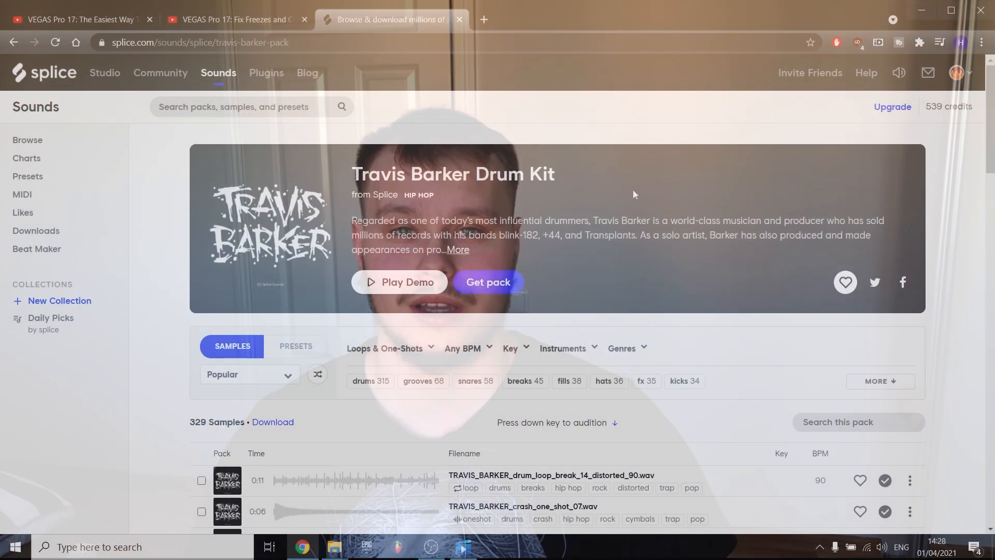
- Look through the sample list of the Travis Barker Drum Kit on Splice
scroll(633, 189, down, 1)
scroll(632, 195, down, 5)
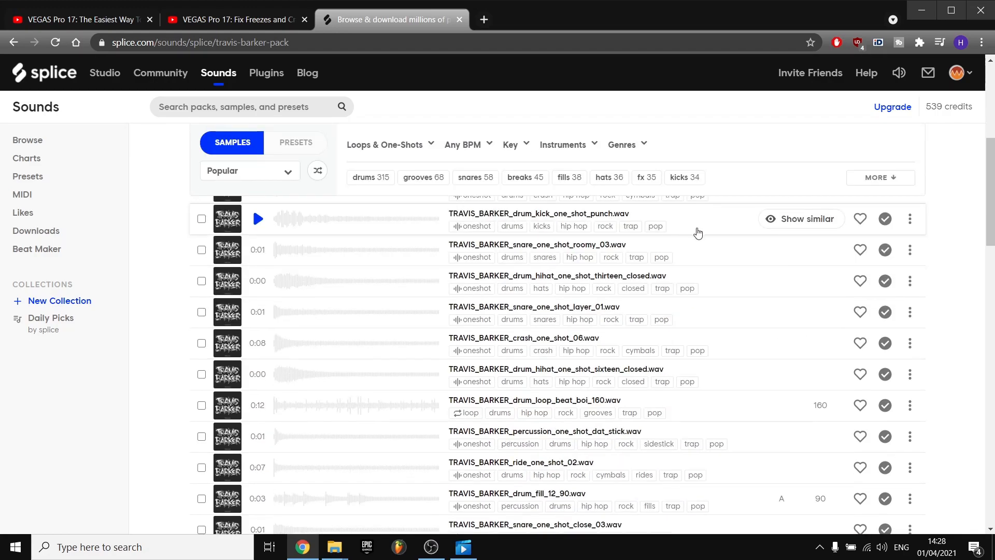
scroll(951, 339, up, 5)
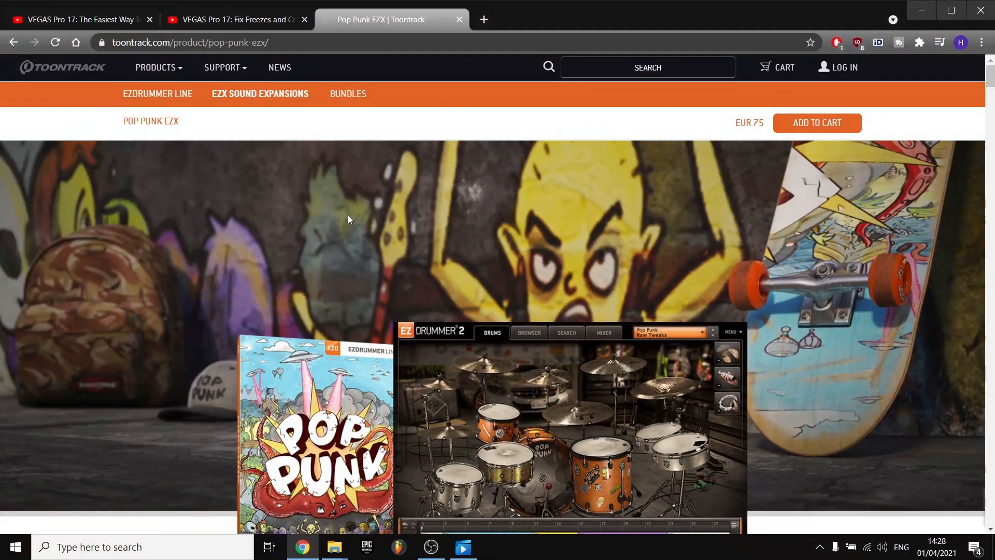
- Read the Toontrack Pop Punk EZX product page, including its description and feature spotlight
scroll(348, 218, down, 1)
scroll(348, 219, down, 1)
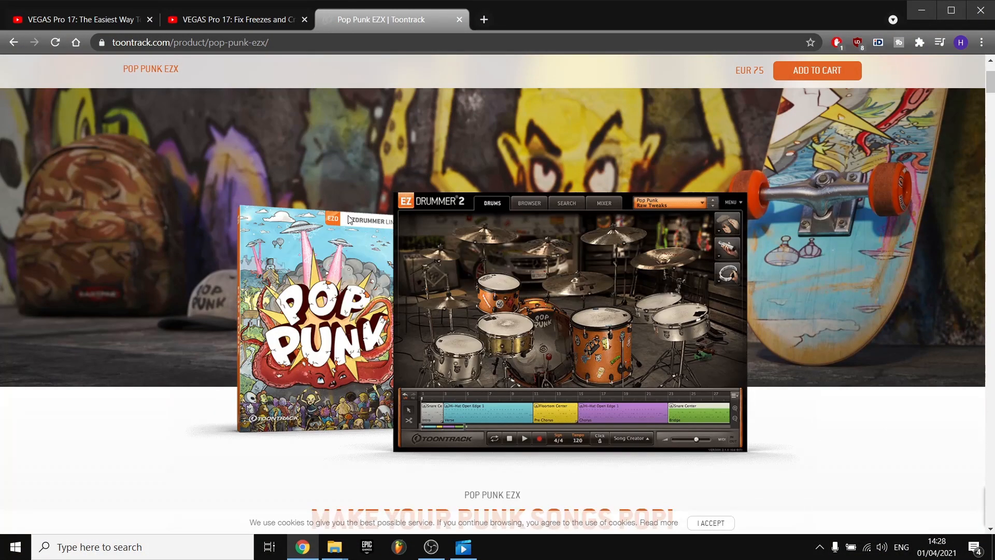
scroll(348, 218, down, 2)
scroll(348, 218, down, 1)
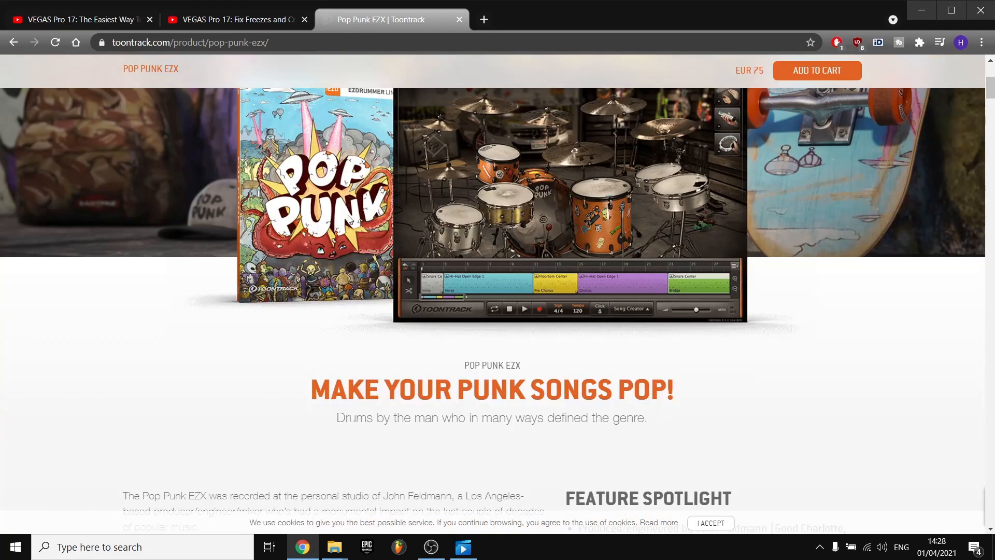
scroll(349, 218, down, 2)
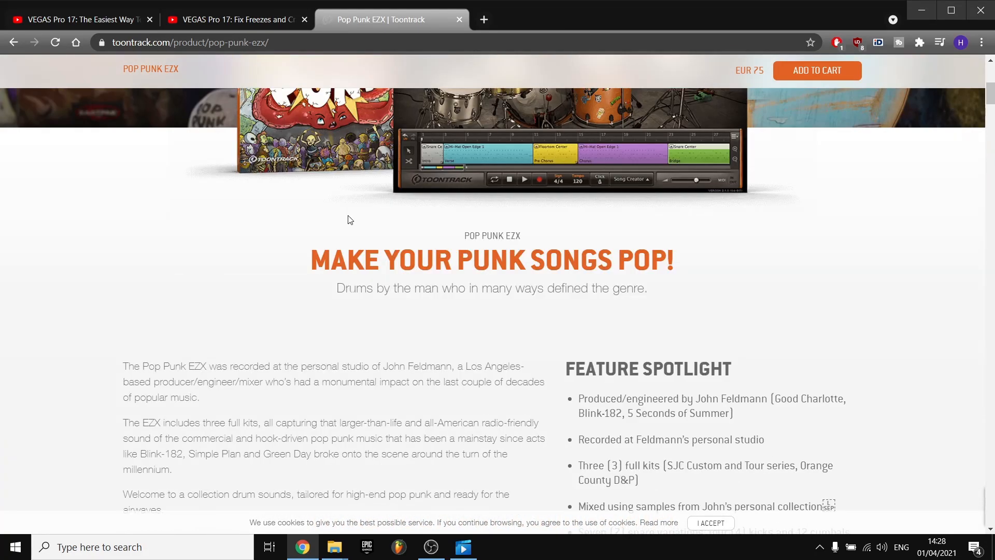
scroll(347, 216, down, 2)
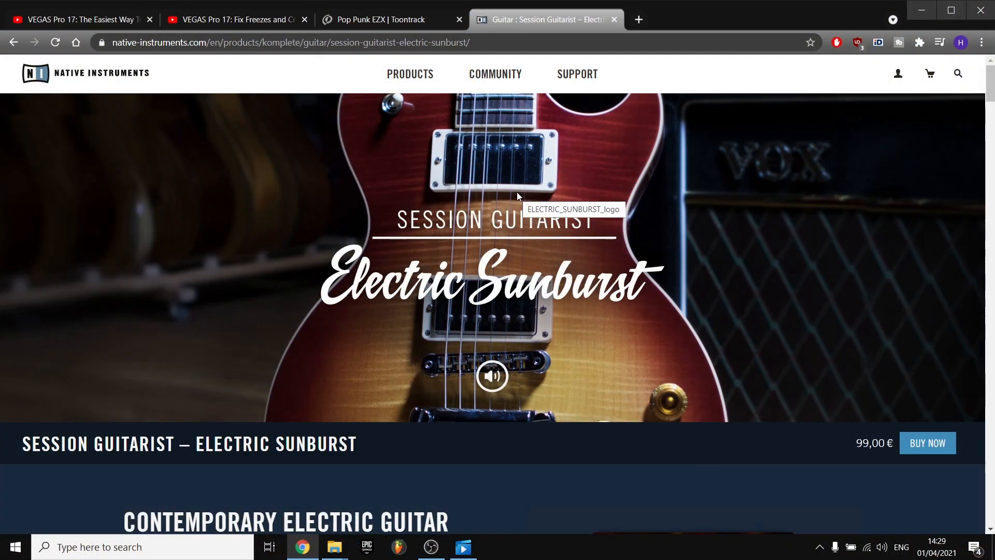
- Examine the product pages of the Session Guitarist – Electric Sunburst and RealStrat virtual guitars
scroll(518, 192, down, 3)
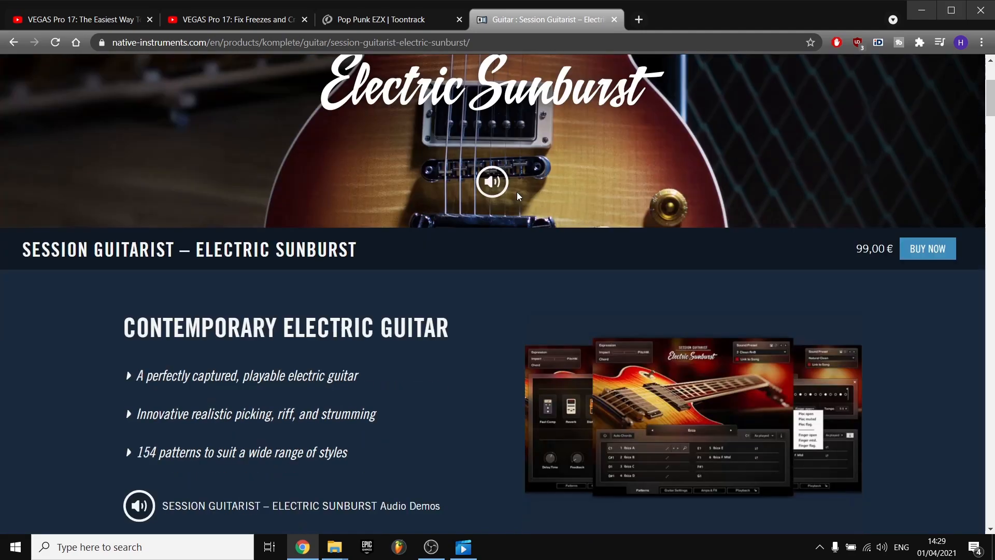
scroll(517, 196, down, 5)
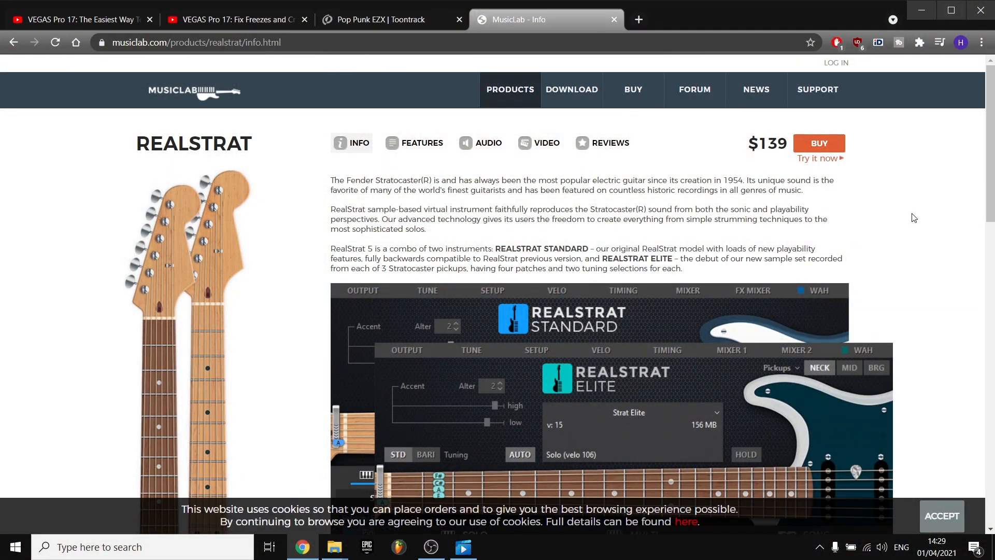
scroll(914, 217, down, 1)
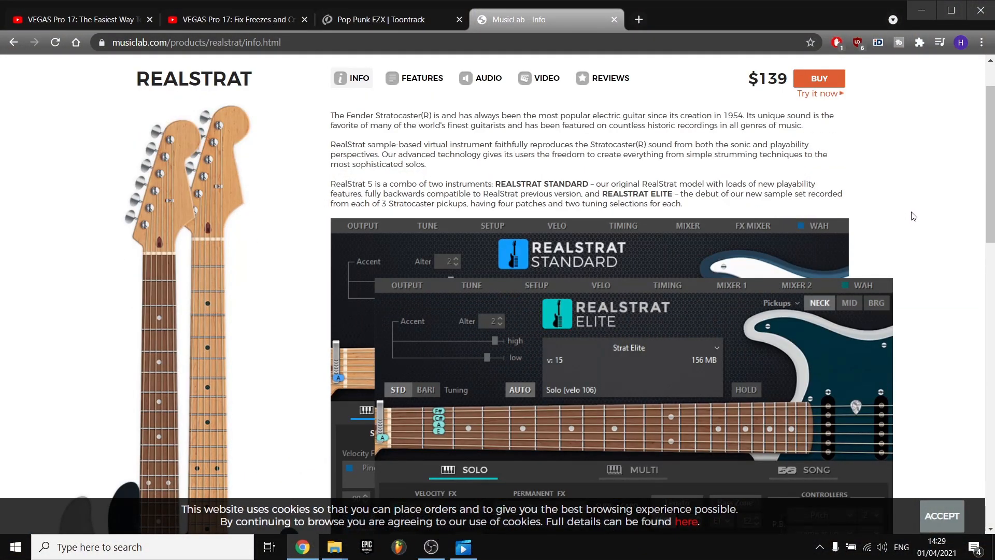
scroll(913, 217, down, 2)
scroll(914, 216, down, 2)
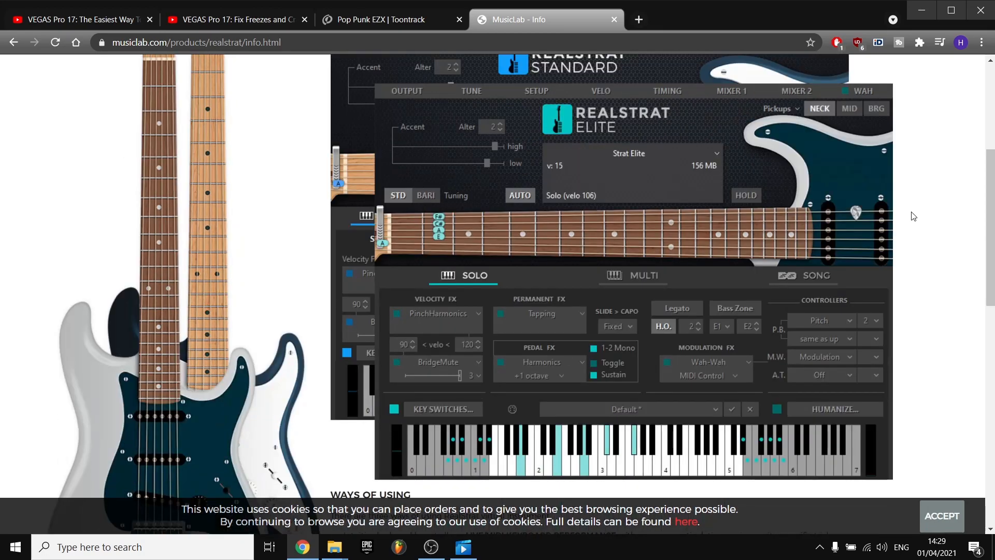
scroll(913, 216, down, 2)
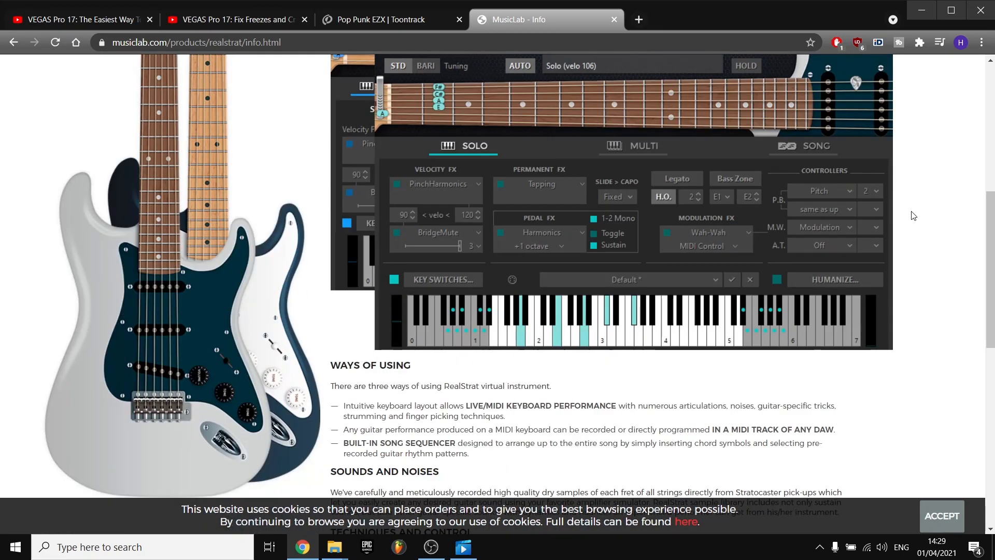
scroll(914, 215, down, 1)
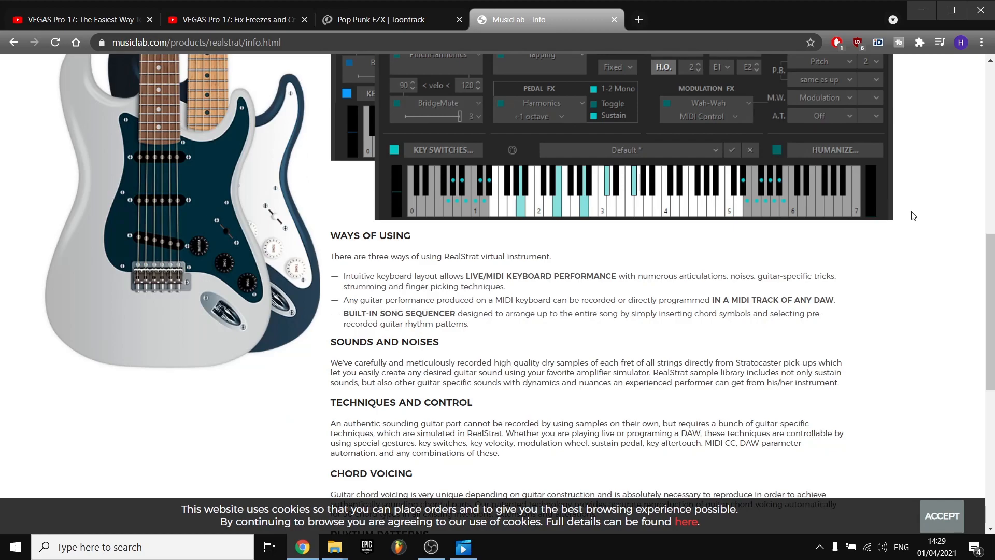
scroll(914, 216, down, 1)
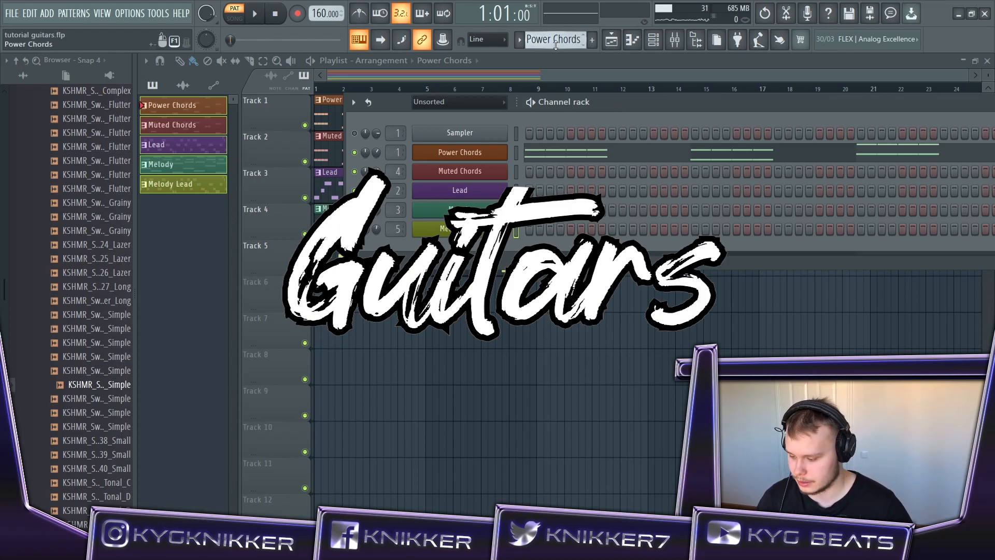
- In FL Studio, open the Power Chords notes in the piano roll and play the pattern
click(596, 151)
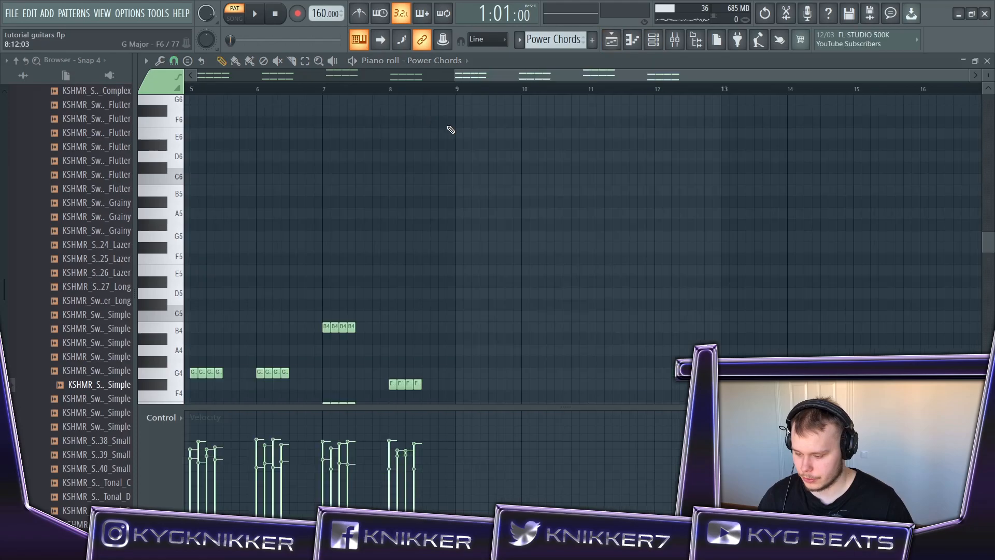
scroll(409, 179, down, 4)
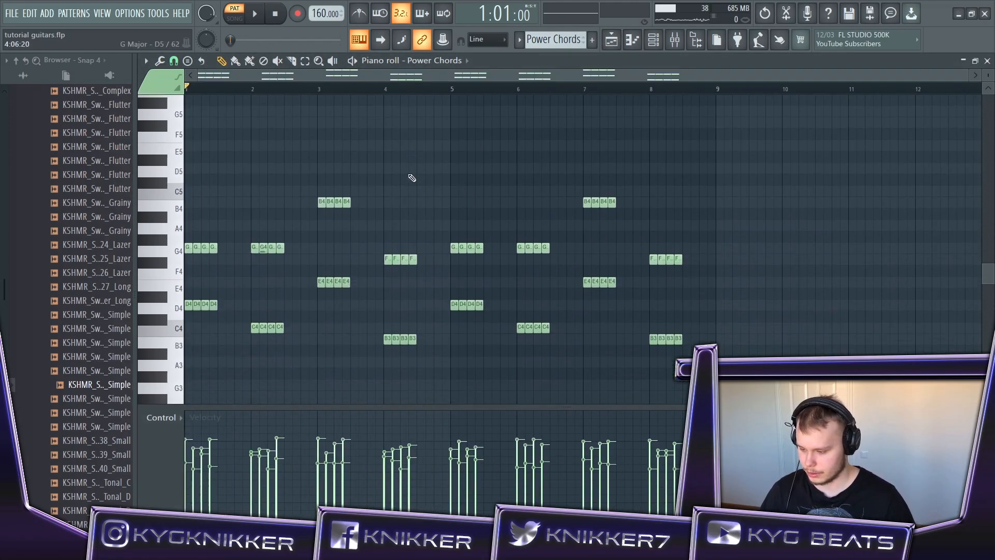
key(space)
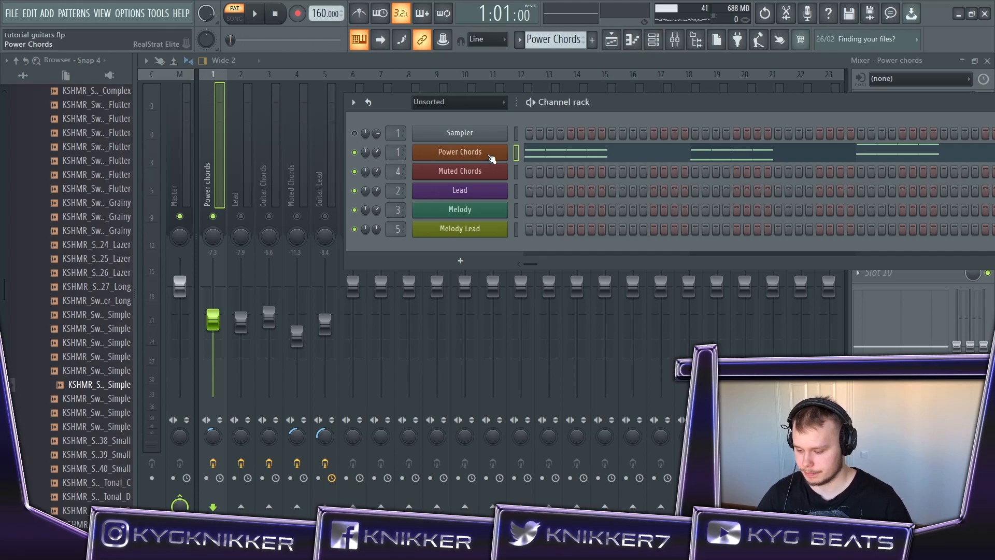
- Inspect the RealStrat Elite settings of the Power Chords channel and close the instrument
click(489, 154)
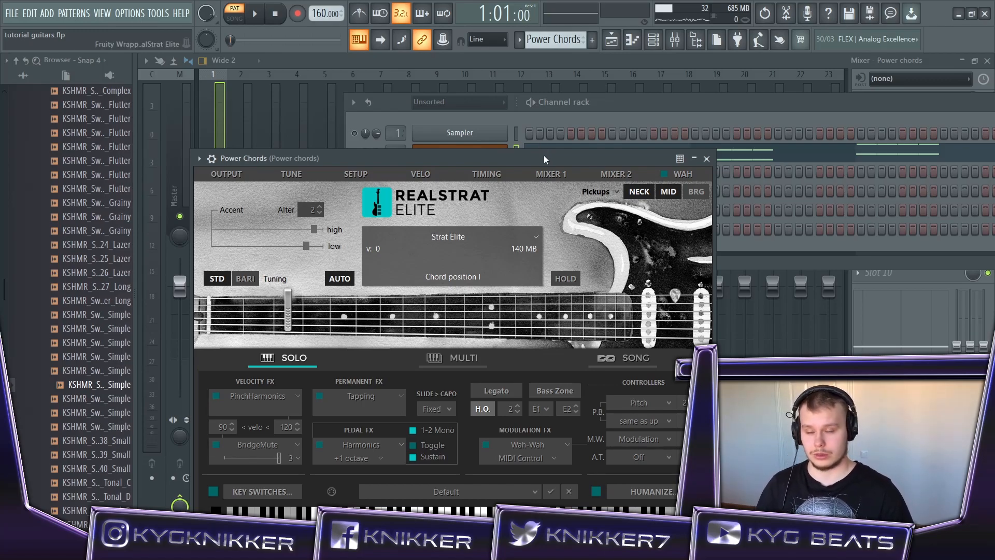
click(707, 159)
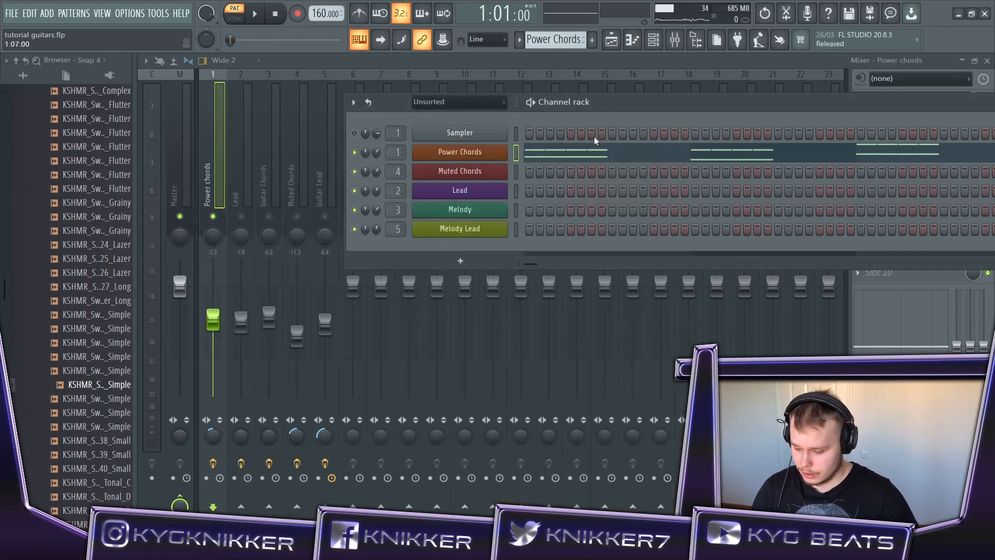
- Play the Power Chords pattern with Guitar Rig 5_2 and FabFilter Pro-Q 3 bypassed on its mixer track, then stop playback
click(736, 60)
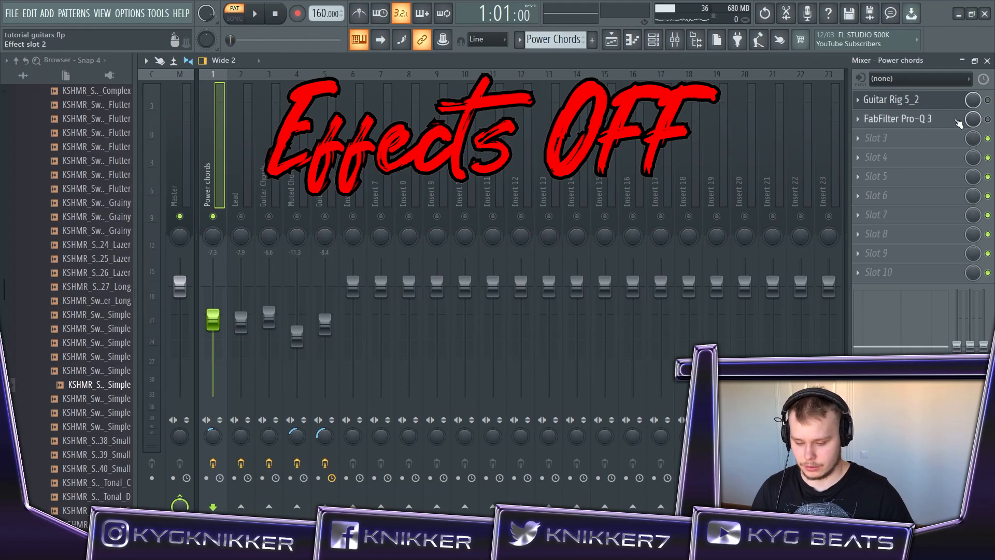
key(space)
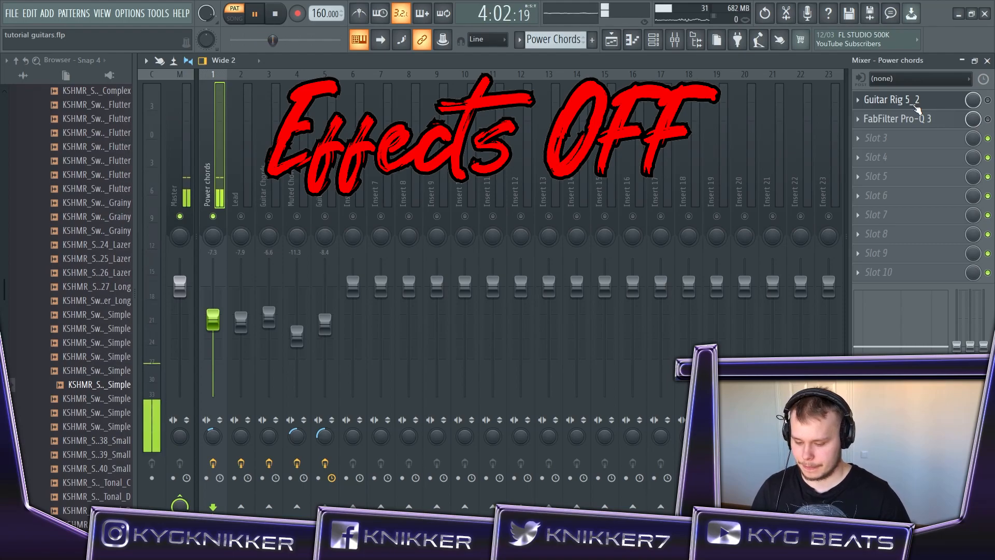
key(space)
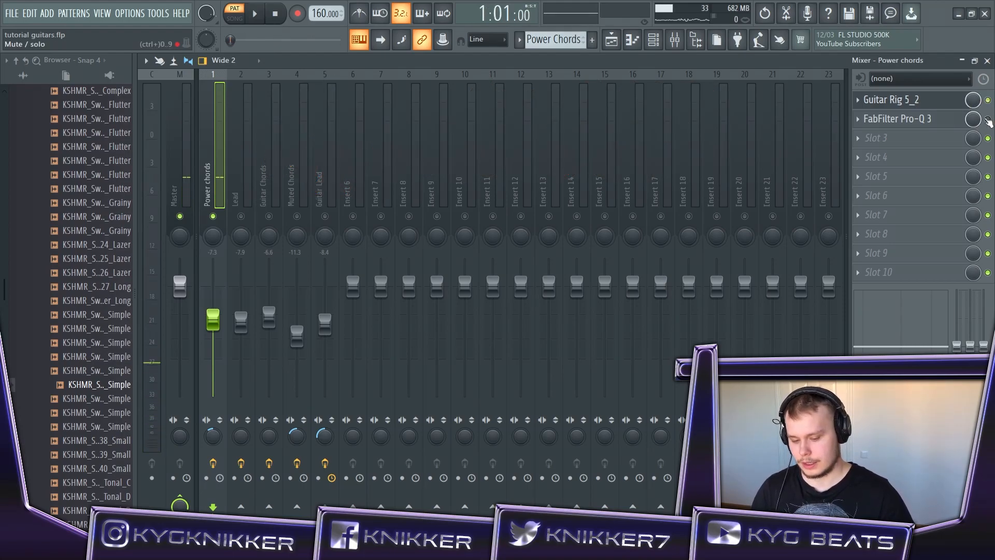
- Open Guitar Rig 5_2 on the Power Chords mixer track and browse its Guitar Amps presets around BroVan Sound
click(915, 103)
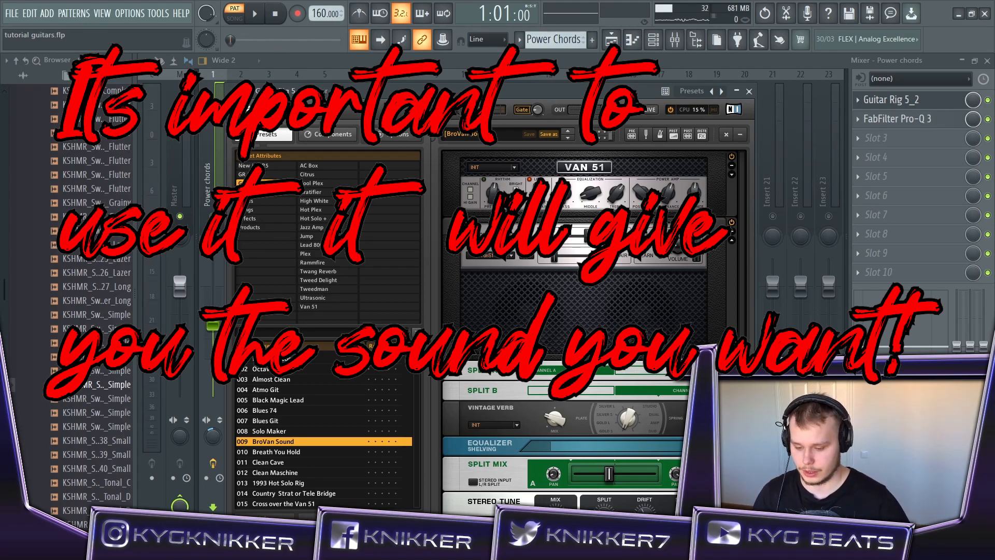
drag(386, 91, 396, 82)
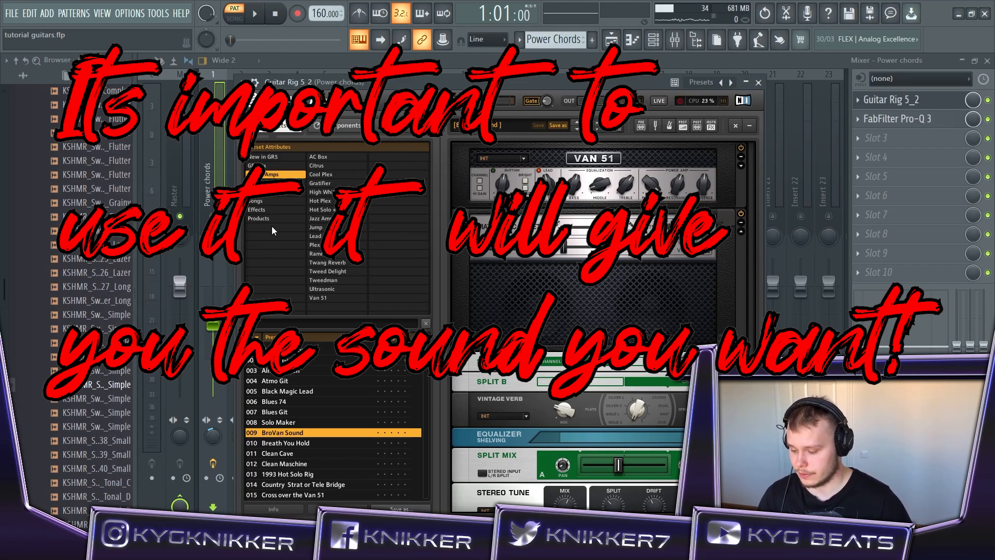
scroll(316, 425, down, 5)
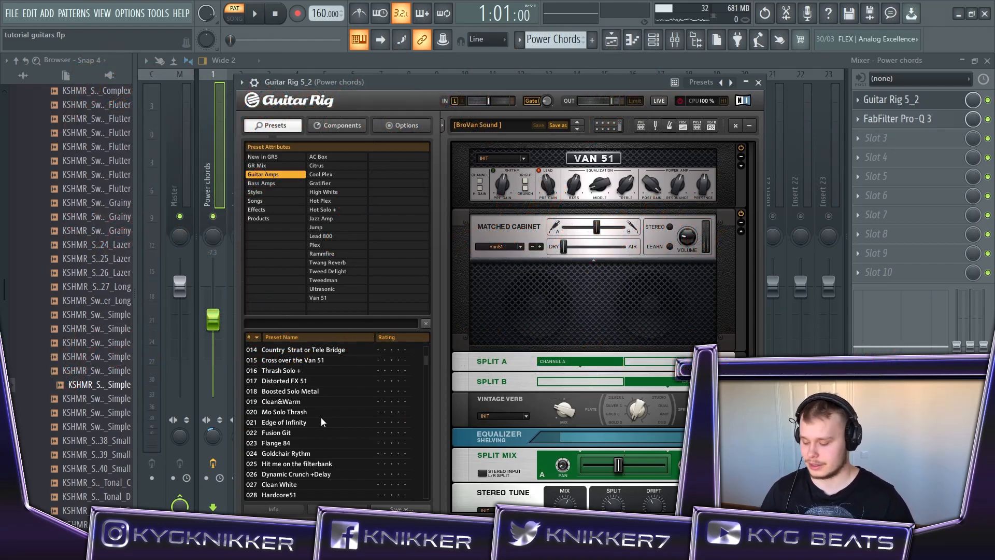
scroll(321, 417, down, 6)
scroll(306, 456, up, 10)
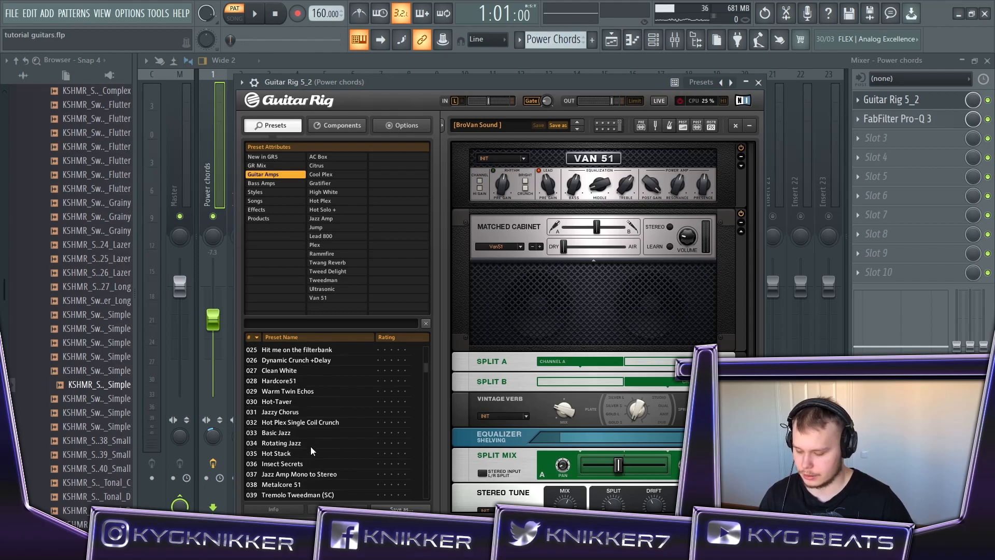
scroll(309, 440, down, 1)
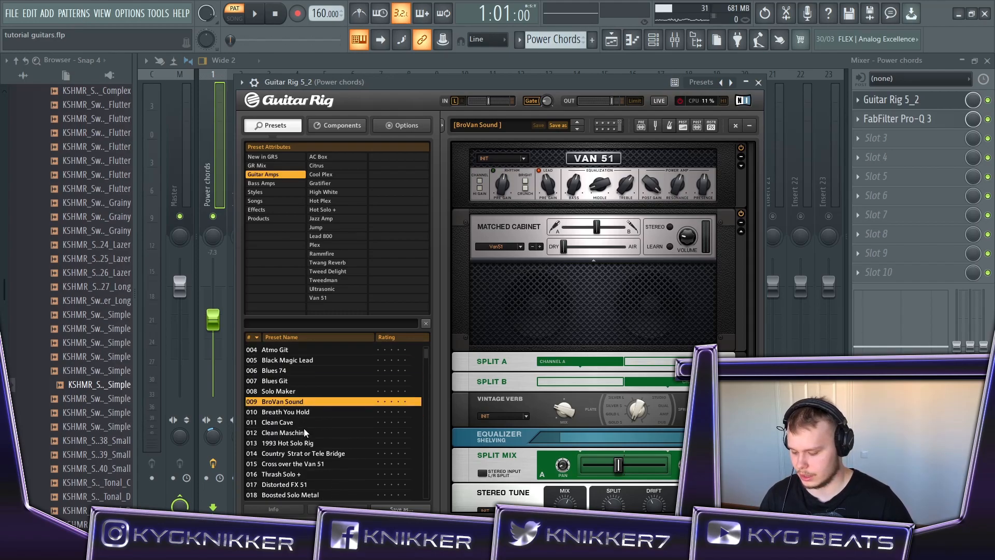
- Set the Van 51 amp preset to Hi Gain in Guitar Rig 5_2 and play the Power Chords pattern
scroll(319, 422, up, 1)
click(910, 100)
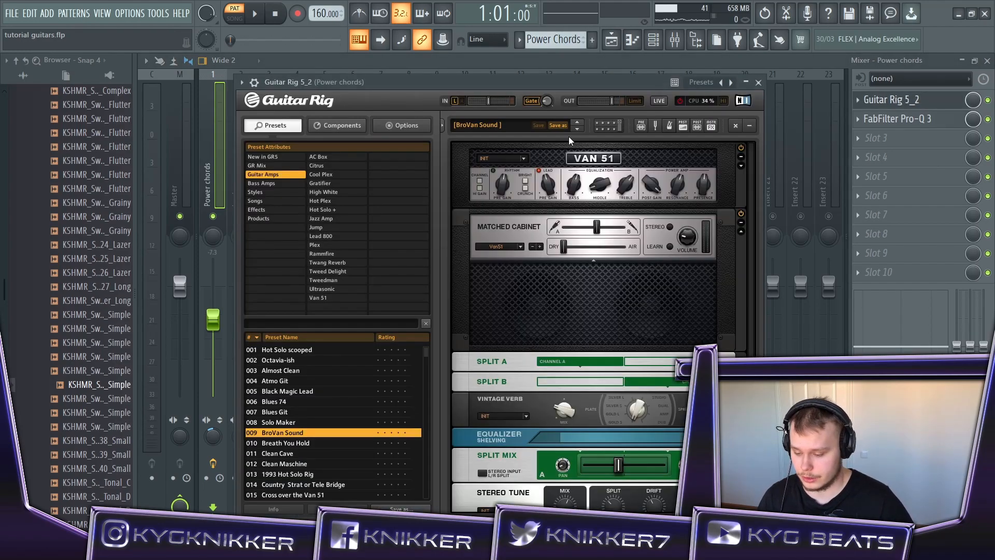
click(529, 158)
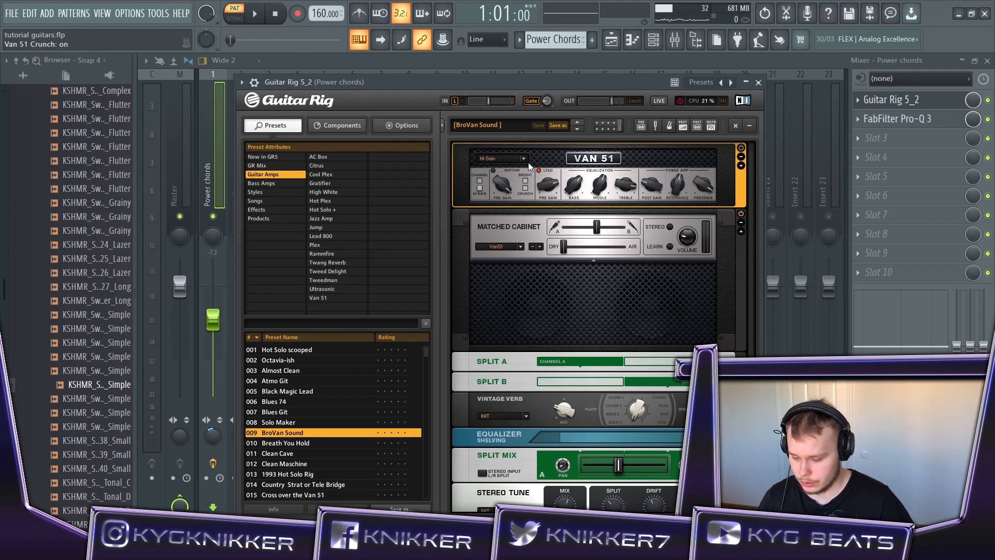
key(space)
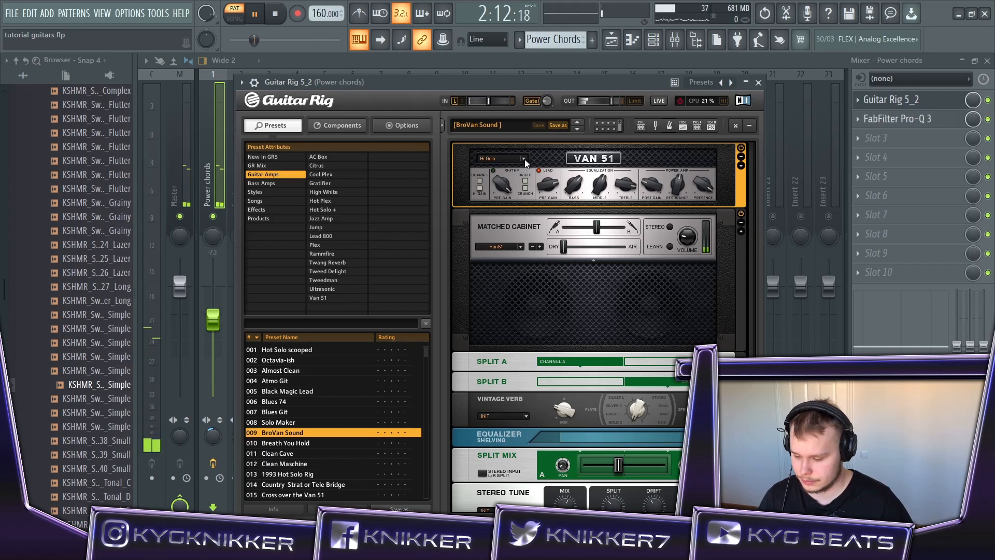
- Raise the Power chords mixer track's volume to about -0.6 dB, then stop playback and close its Guitar Rig 5_2
click(757, 83)
drag(213, 326, 213, 290)
click(915, 102)
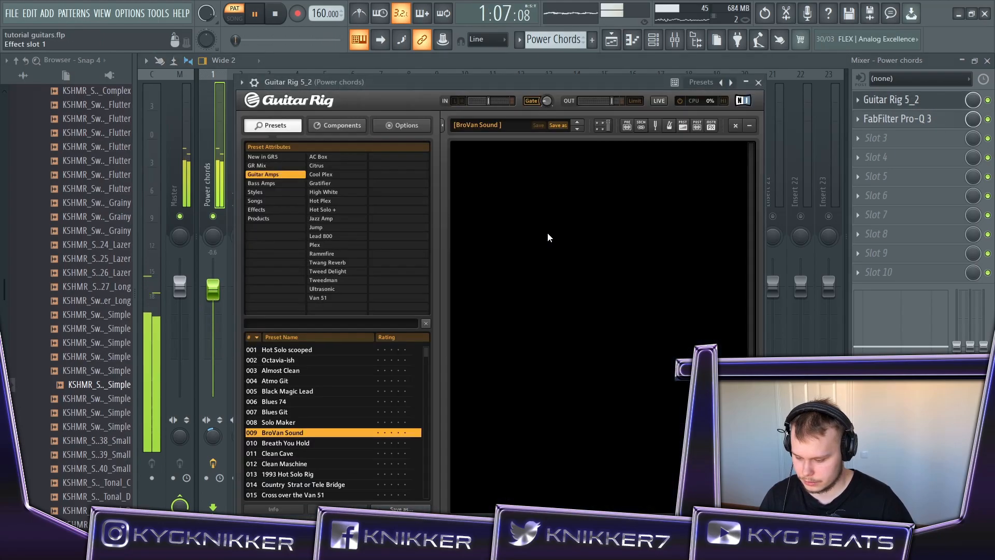
key(space)
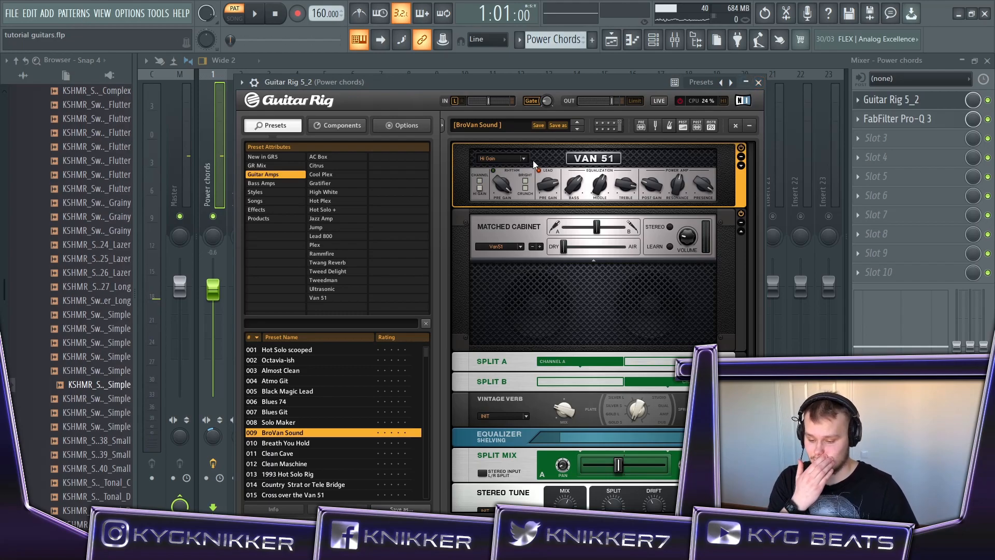
click(759, 83)
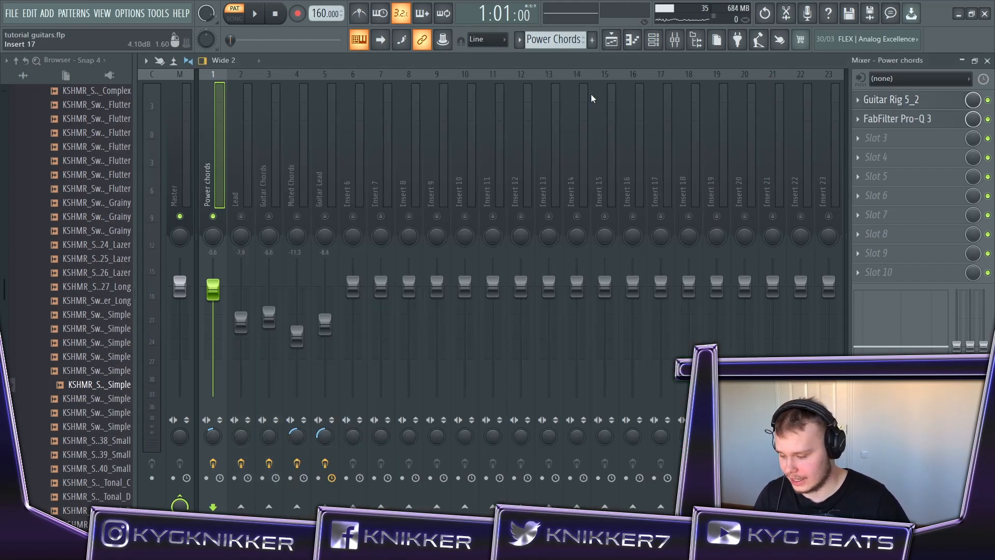
click(931, 102)
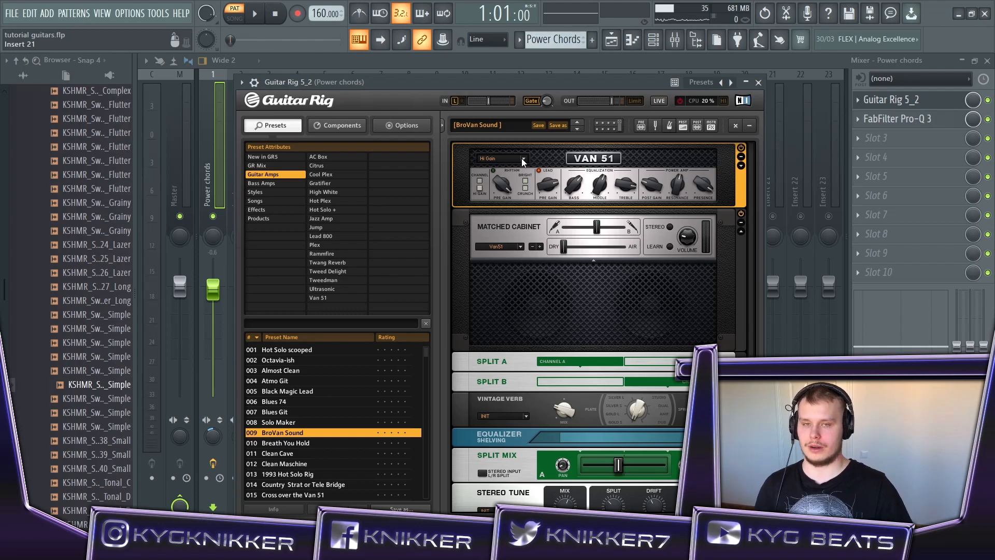
click(758, 82)
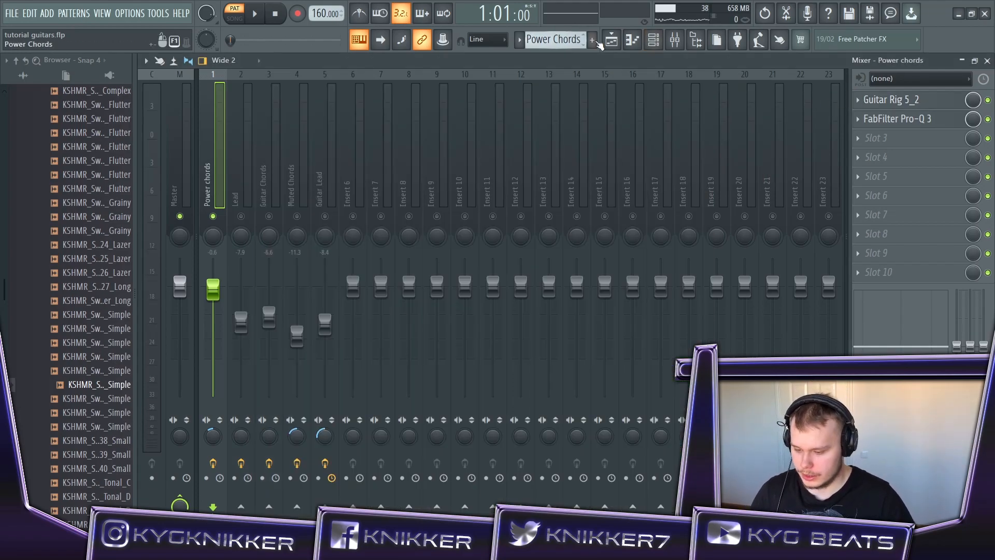
- Switch to the Muted Chords pattern and solo the Muted Chords mixer track
click(654, 39)
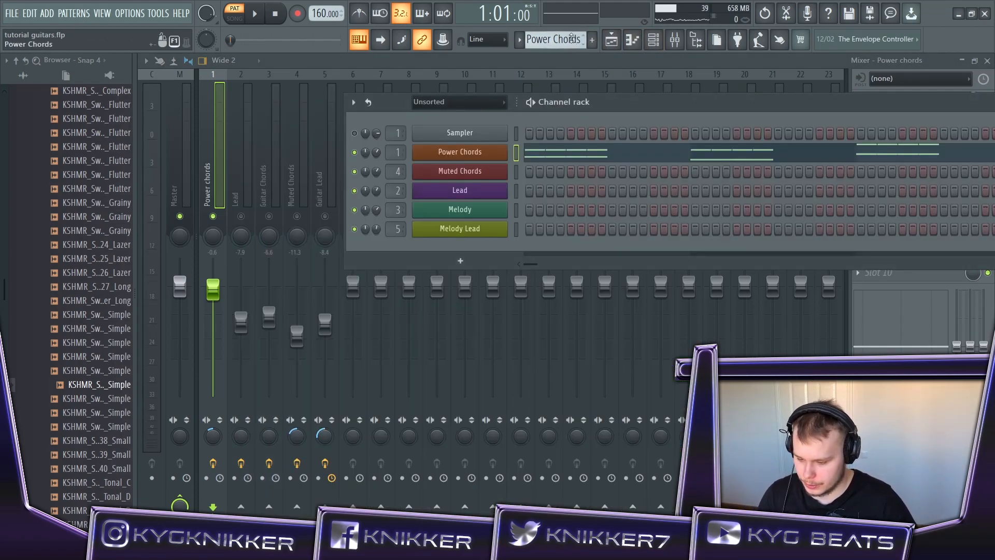
scroll(570, 39, down, 1)
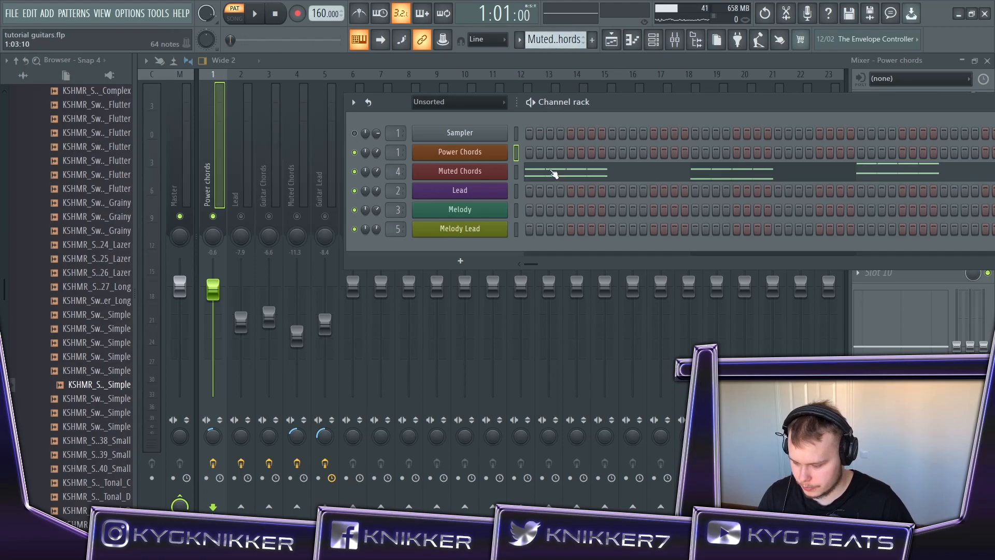
click(458, 171)
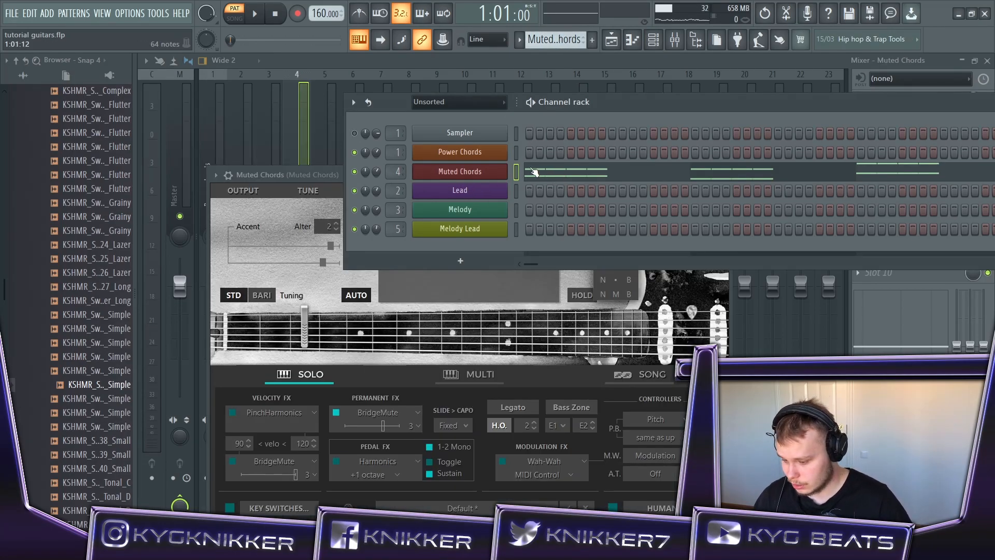
click(490, 61)
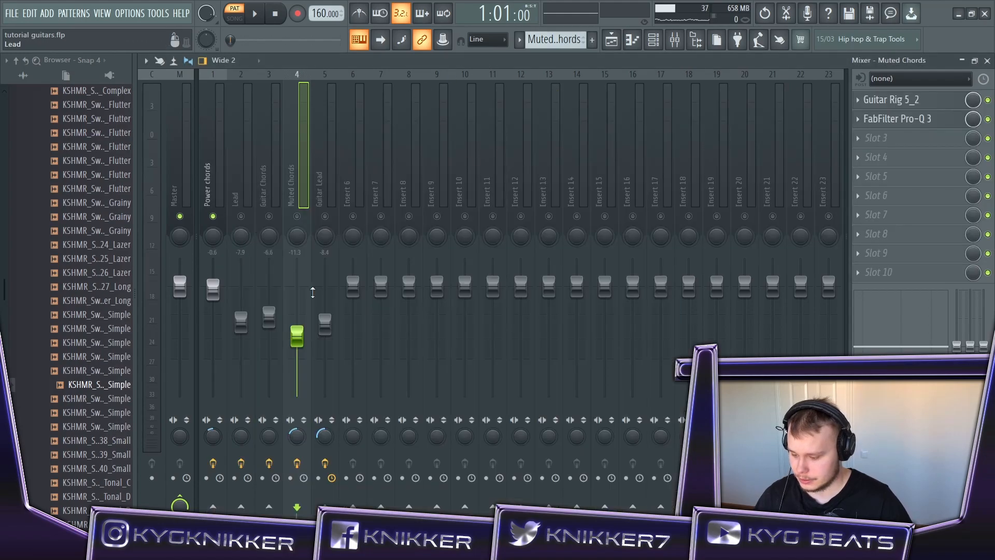
click(213, 217)
- Open the Muted Chords notes in the piano roll and play the pattern briefly
click(654, 39)
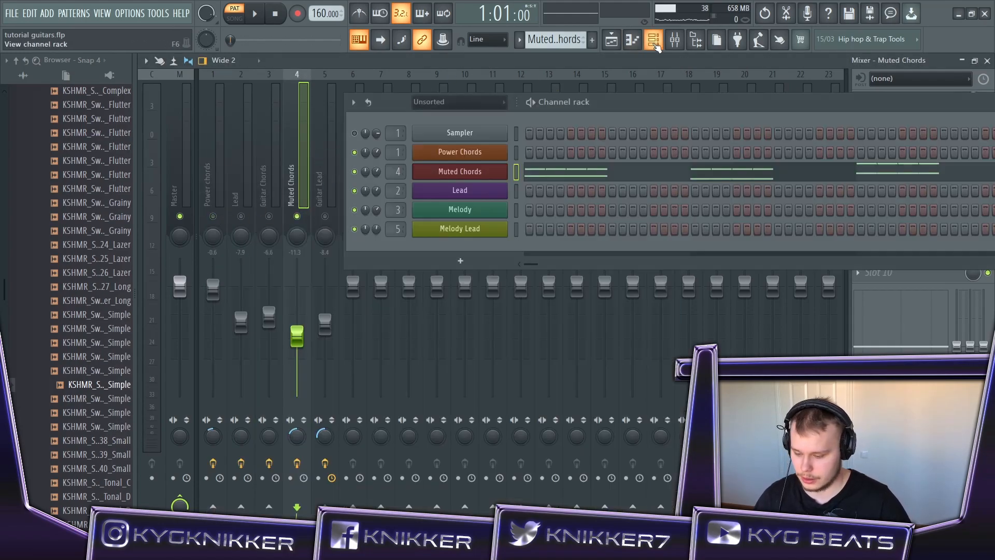
click(593, 182)
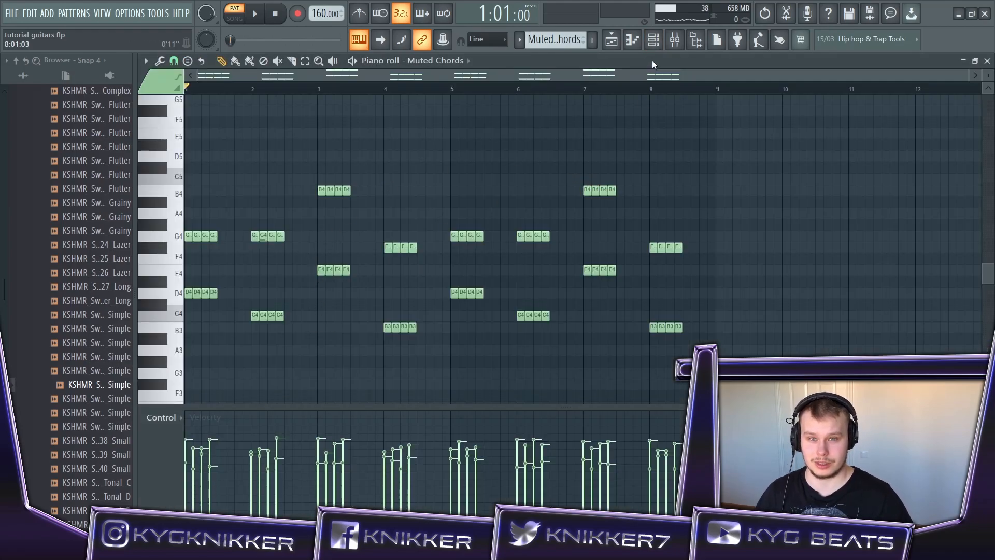
key(space)
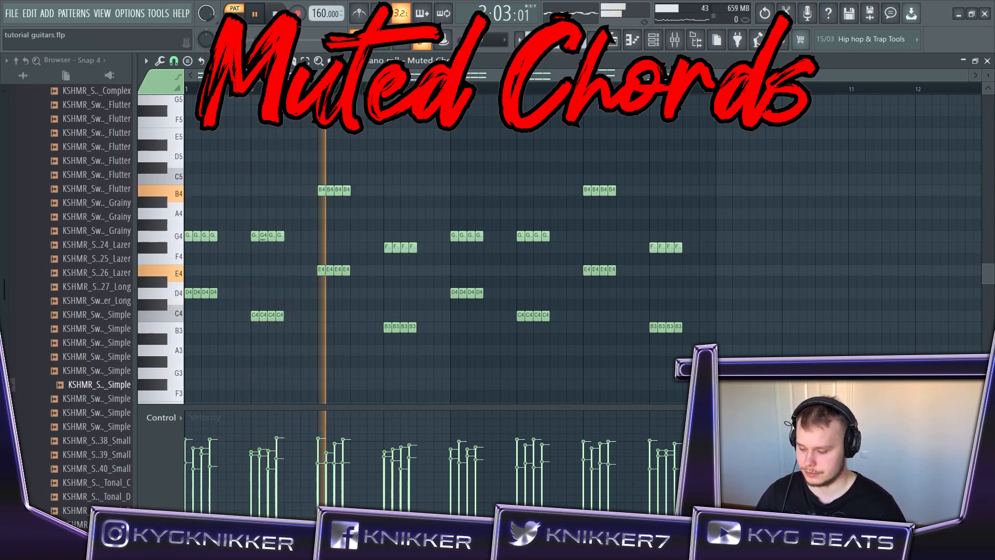
key(space)
- Open the RealStrat Elite instrument of the Muted Chords channel and move its window up to see more of its settings
click(654, 43)
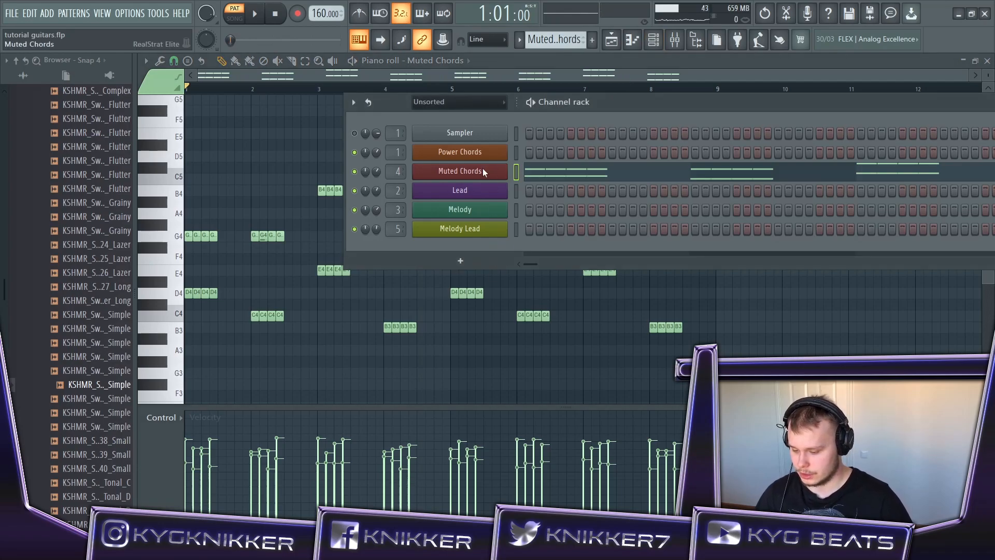
click(483, 171)
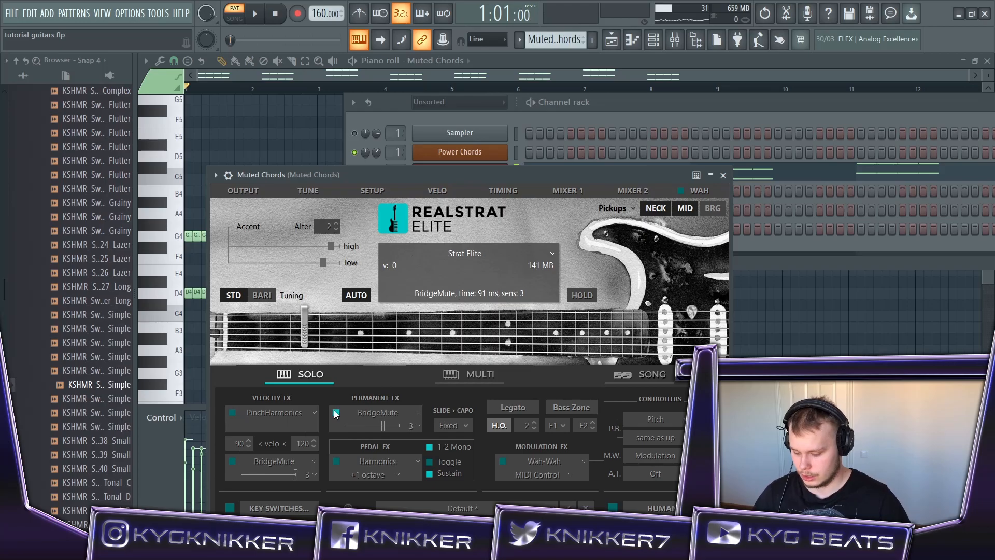
drag(439, 176, 441, 127)
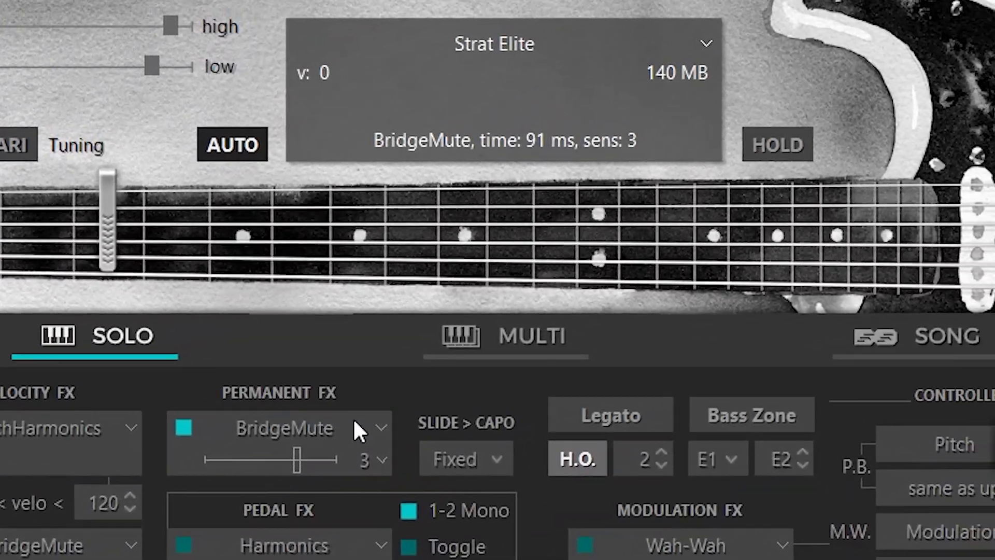
- Try Scrapes and PinchHarmonics as the Permanent FX of RealStrat Elite, playing the Muted Chords pattern with each
click(398, 395)
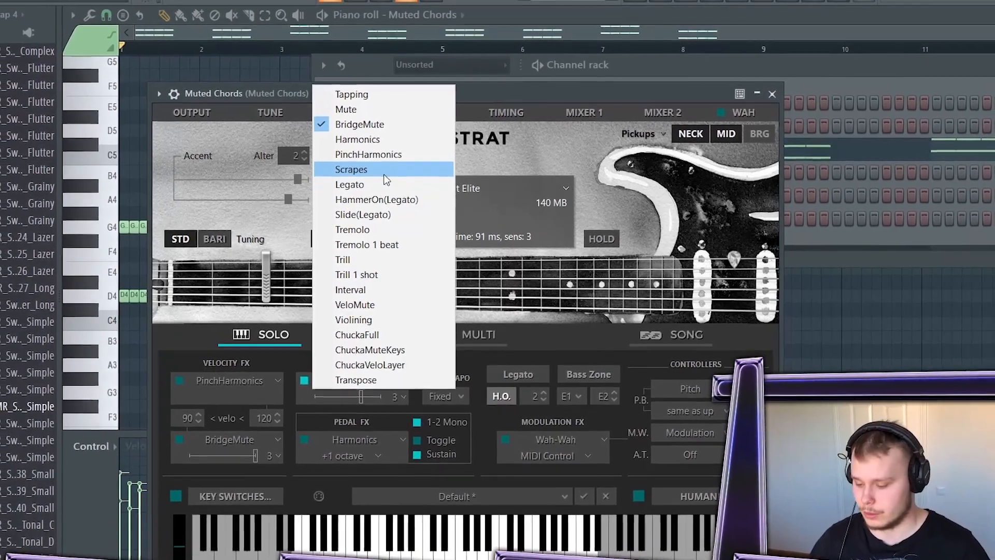
click(378, 166)
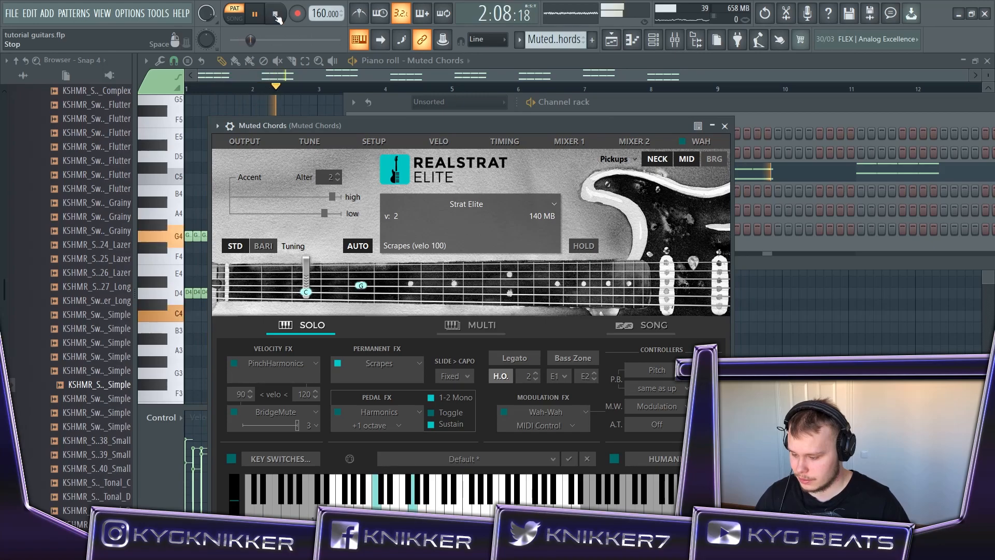
click(276, 15)
click(467, 245)
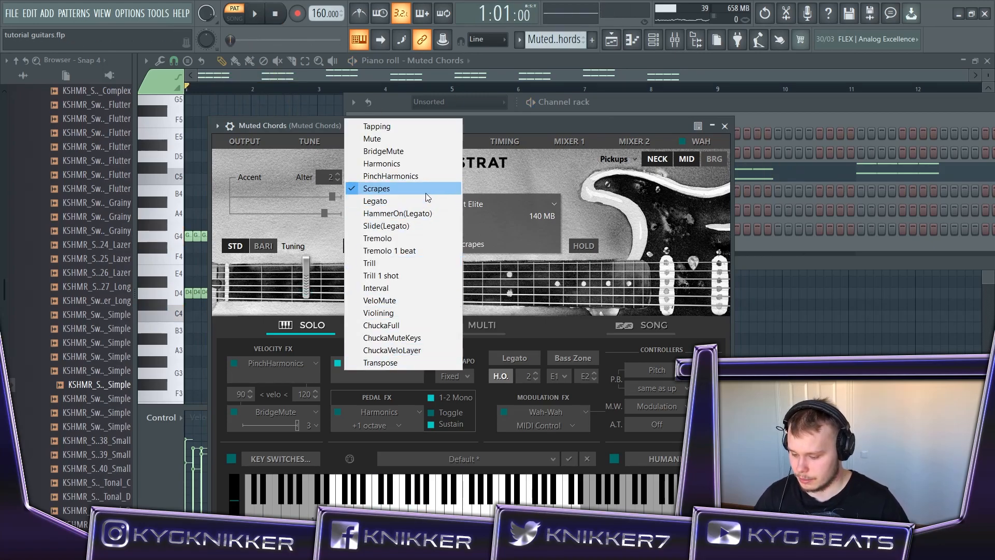
click(393, 176)
key(space)
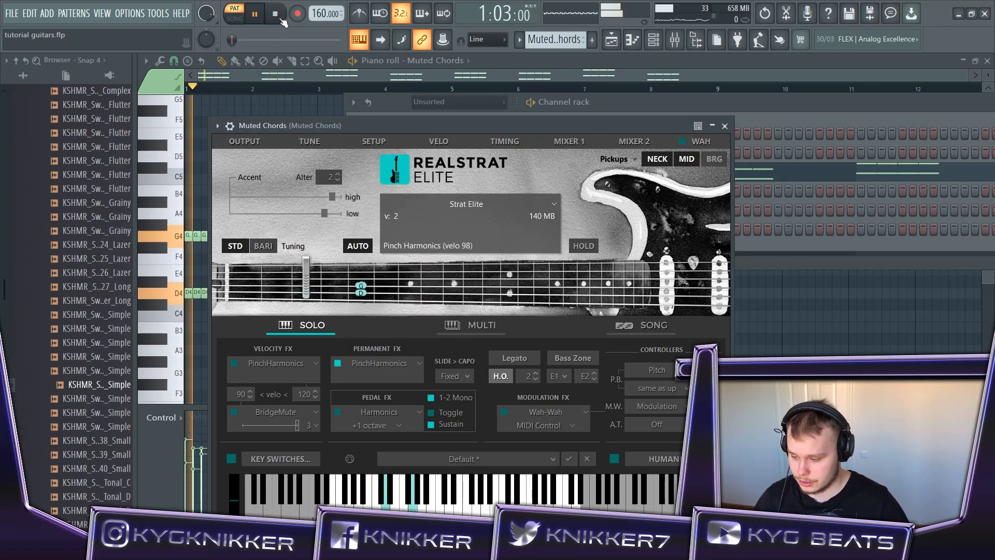
click(278, 16)
- Set the Permanent FX of RealStrat Elite back to BridgeMute and audition the Muted Chords pattern
click(355, 366)
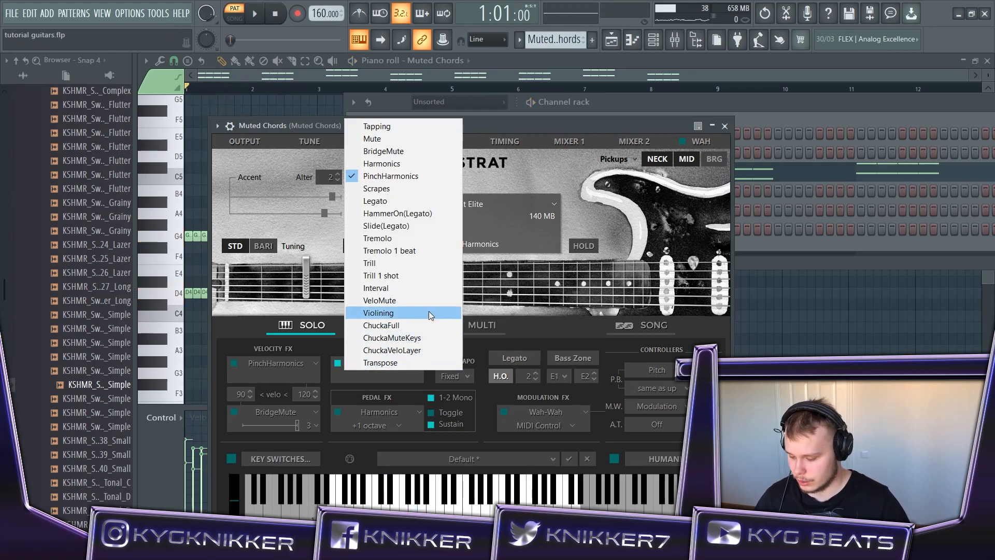
click(420, 152)
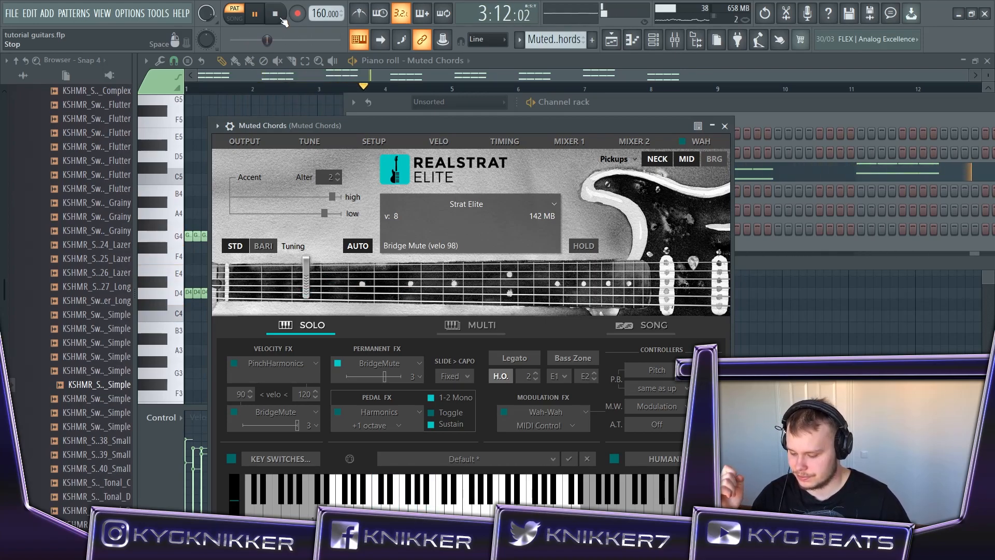
click(280, 16)
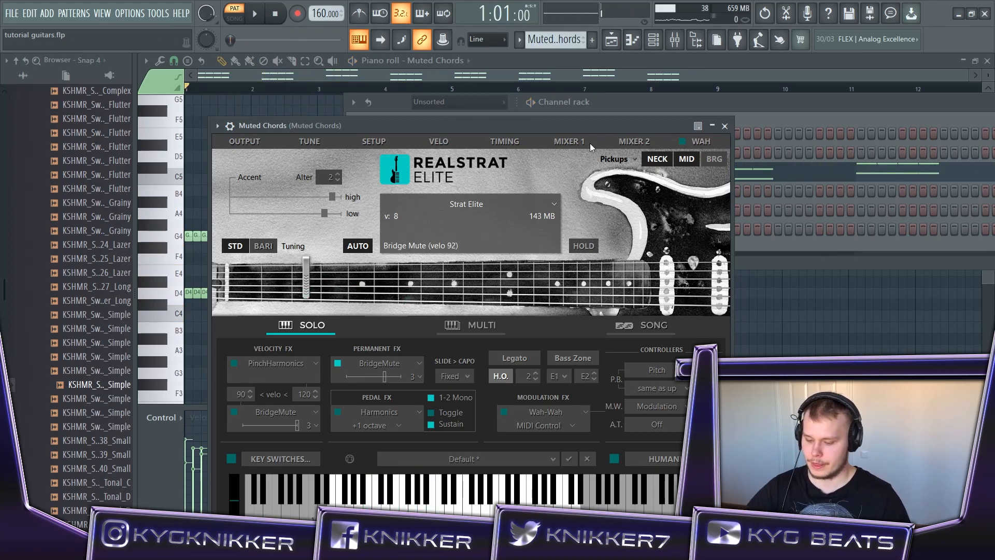
- Search the Guitar Rig 5_2 presets for "bro" on the Muted Chords mixer track and inspect its FabFilter Pro-Q 3 curve
click(754, 111)
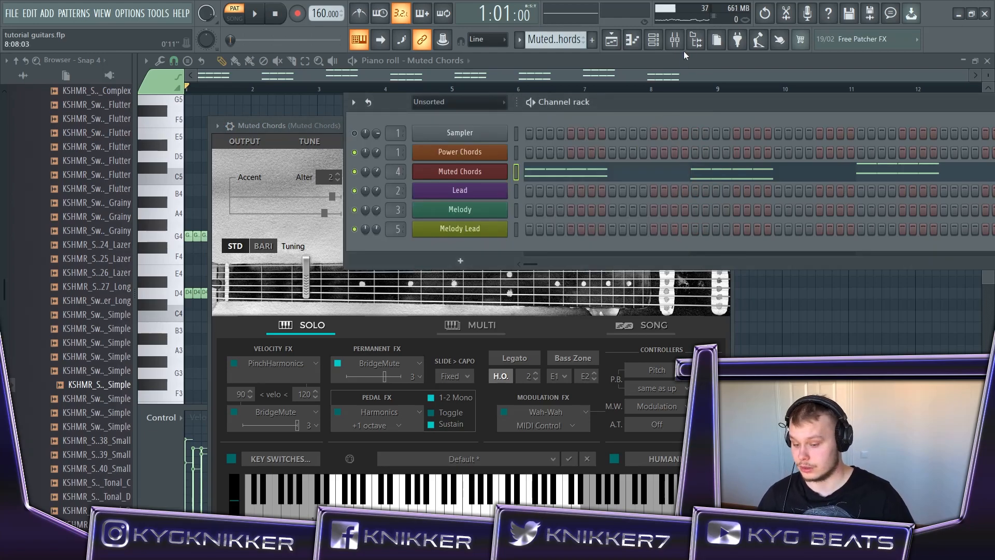
click(675, 40)
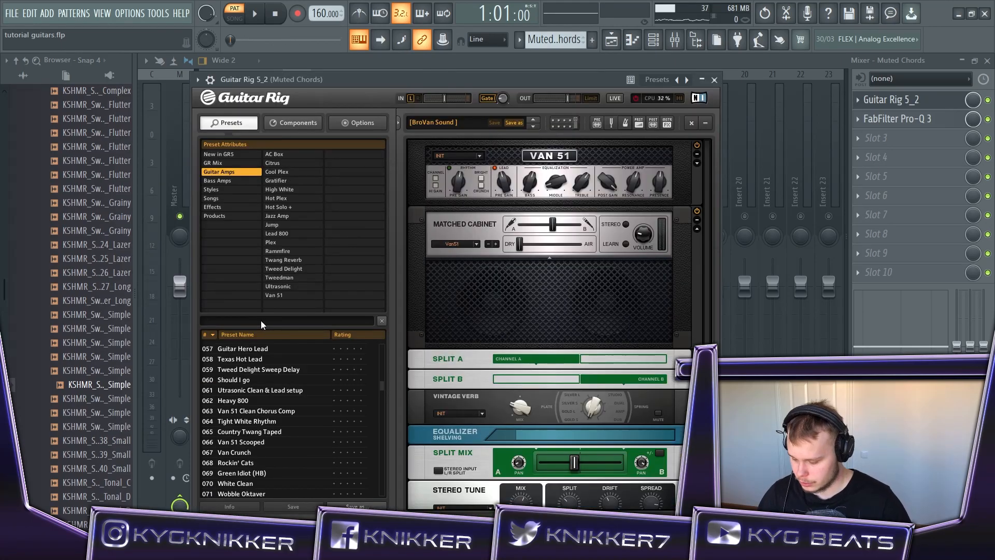
text(bro va)
key(BackSpace)
key(BackSpace)
key(BackSpace)
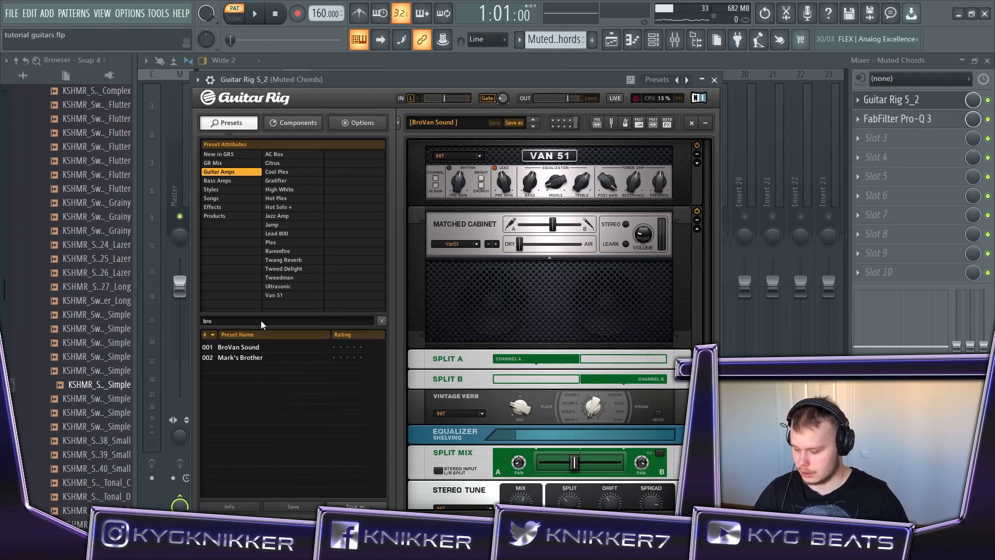
click(715, 81)
click(912, 118)
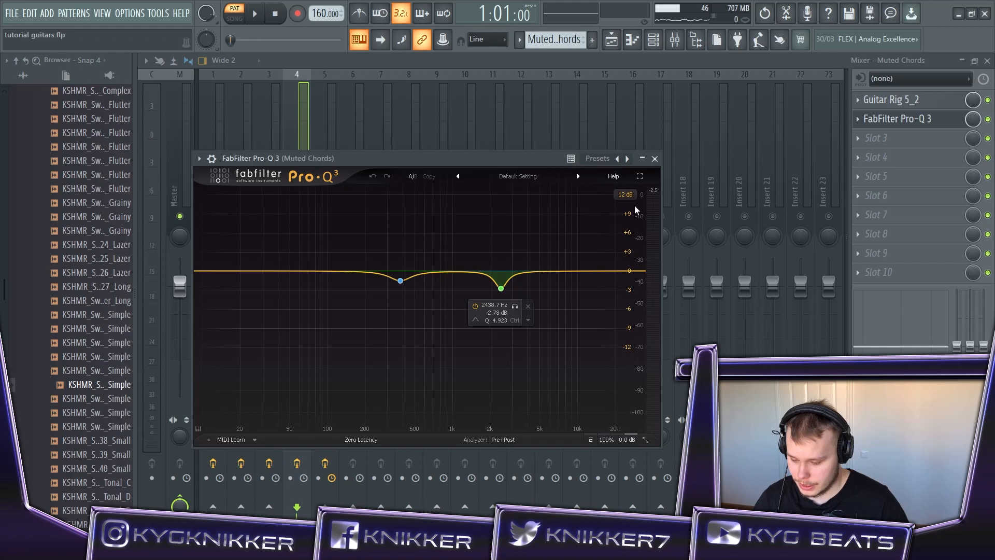
click(655, 158)
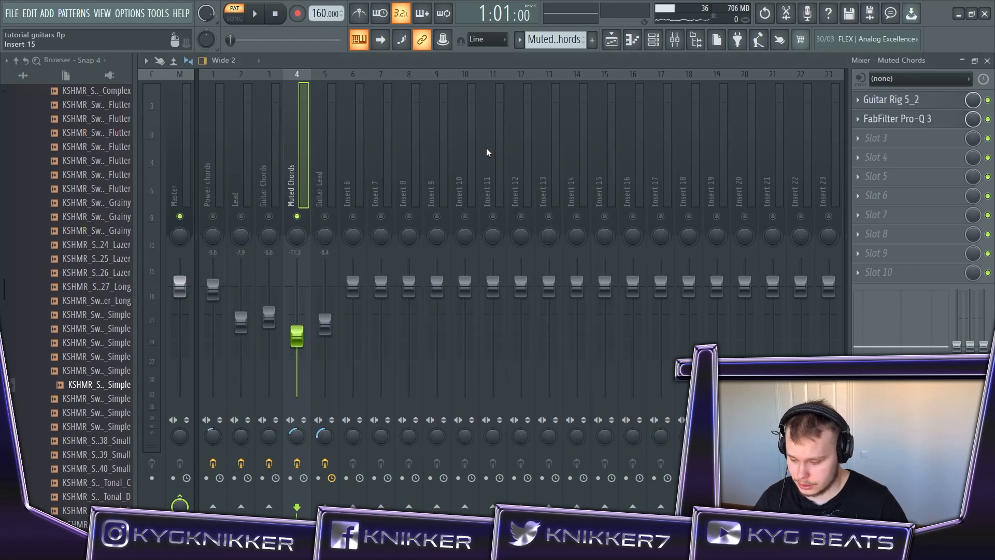
- Solo the Power chords mixer track and switch back to the Power Chords pattern
click(217, 171)
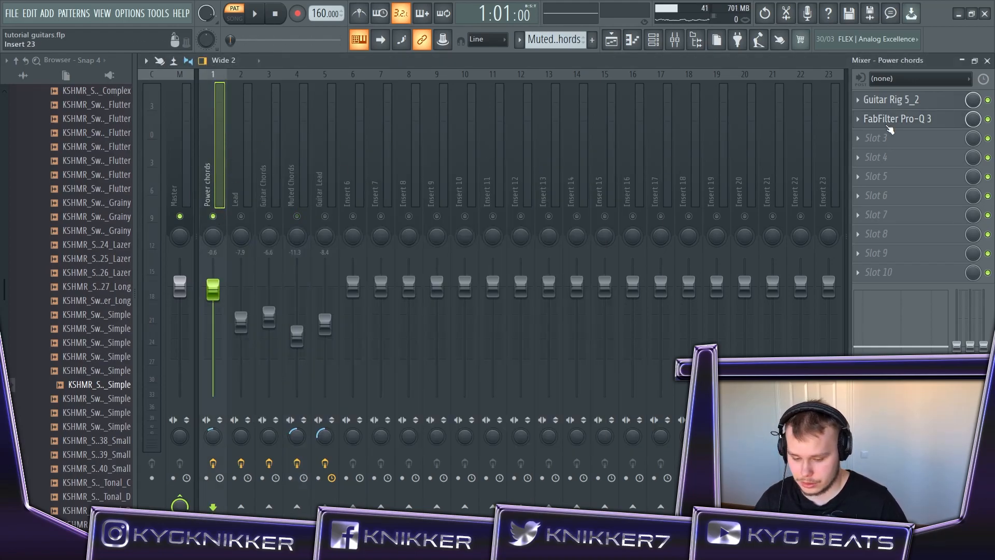
click(653, 40)
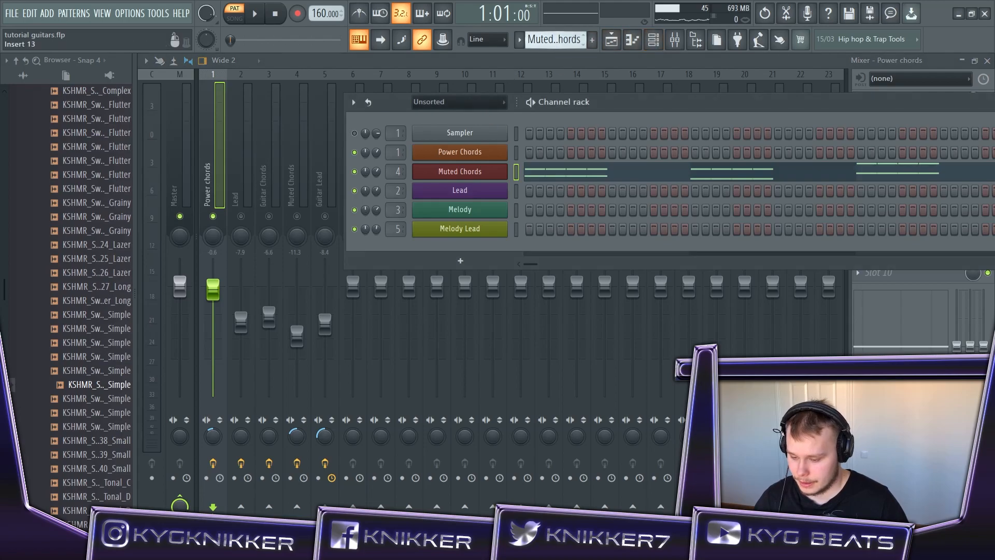
drag(555, 39, 555, 52)
click(222, 180)
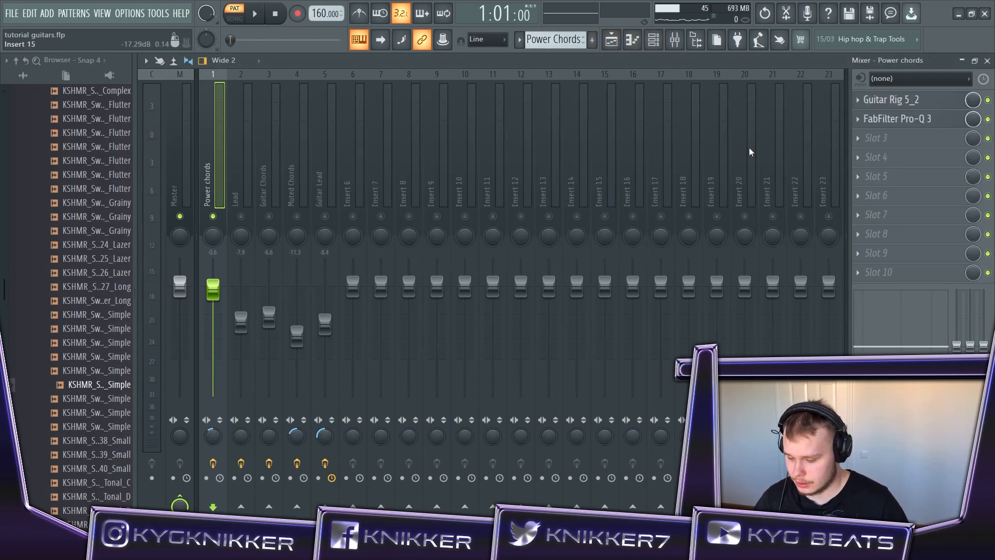
- Boost the 2438.7 Hz band to about +6.5 dB in the Power chords track's FabFilter Pro-Q 3 and audition the band soloed
click(925, 123)
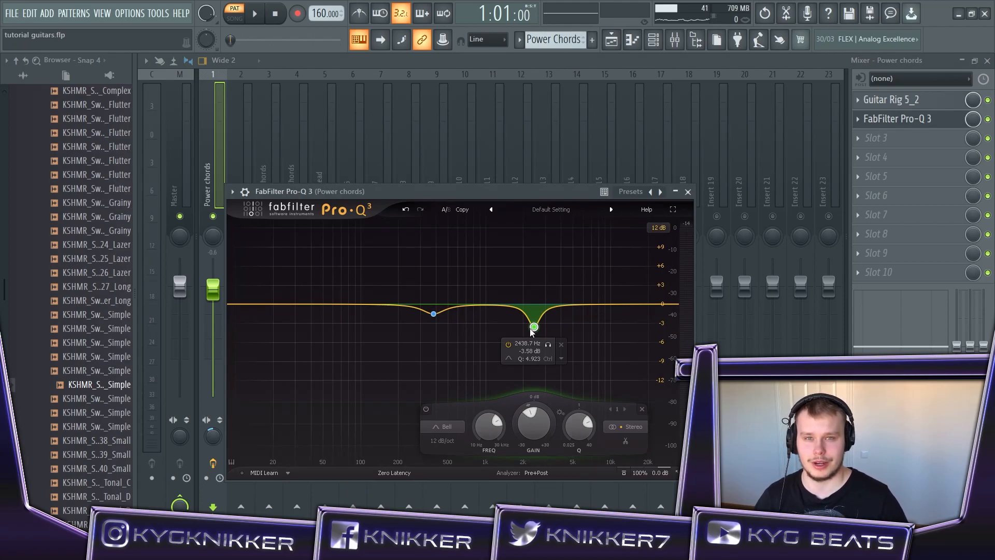
drag(531, 413, 528, 301)
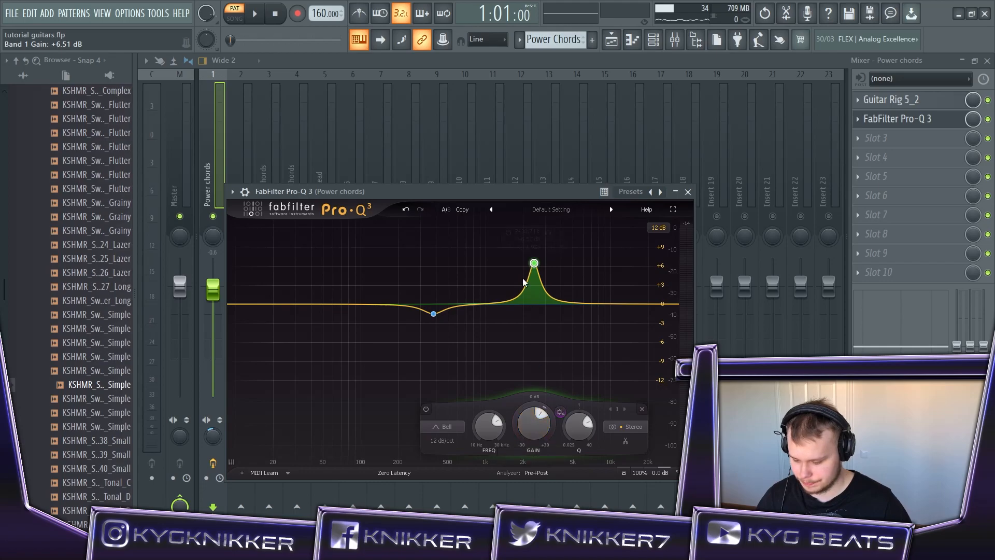
mouse_move(532, 267)
click(549, 235)
key(space)
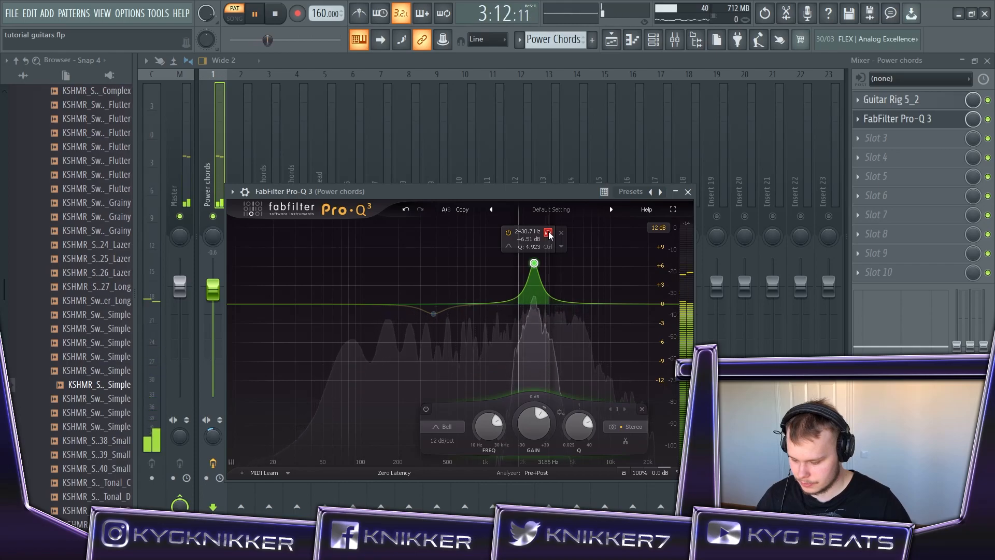
key(space)
click(549, 233)
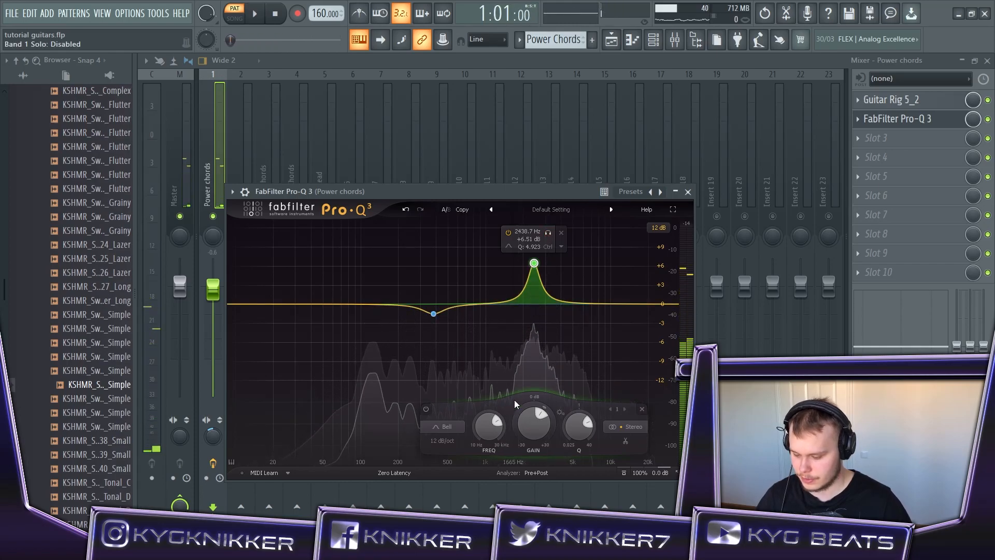
- Boost the same Pro-Q 3 band to about +11.7 dB, audition it soloed and shift its frequency to about 2325 Hz
drag(536, 412, 544, 234)
click(548, 248)
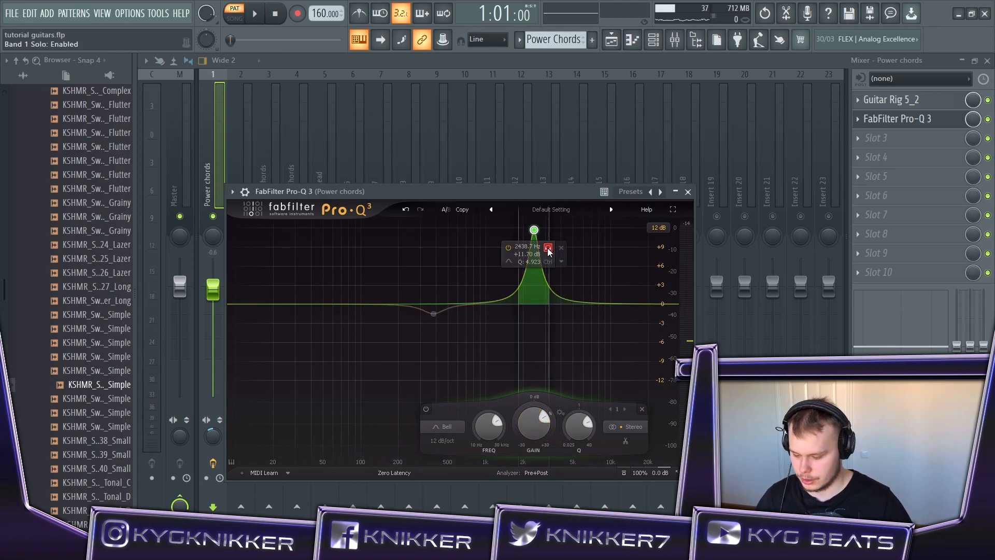
key(space)
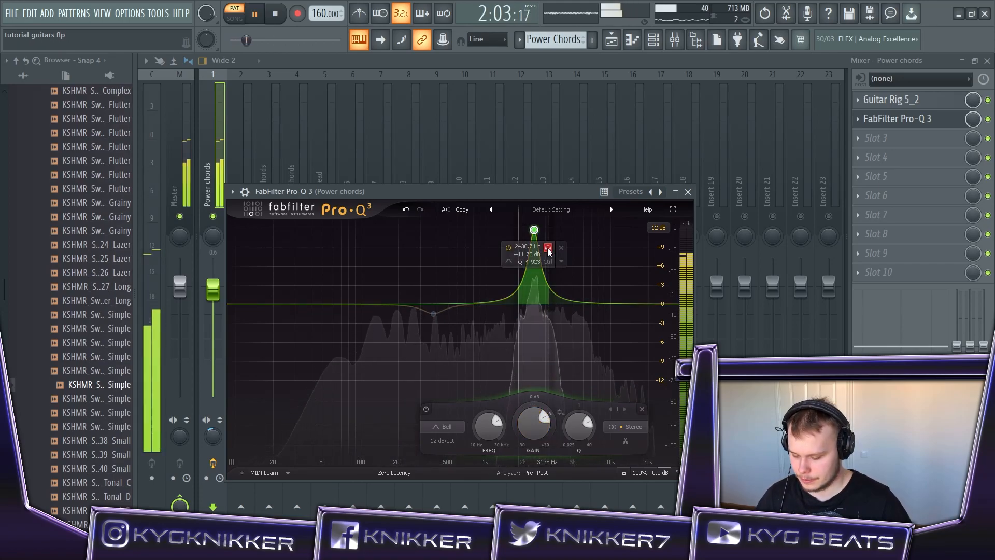
drag(546, 247, 545, 250)
key(space)
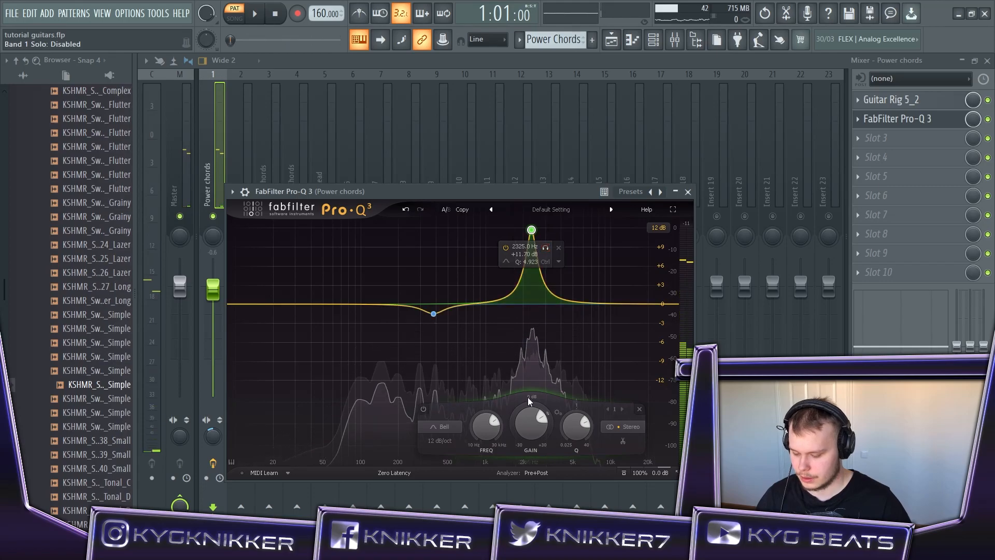
- Cut the 2325 Hz band to about -3.5 dB and play the Power Chords pattern
drag(528, 418, 529, 414)
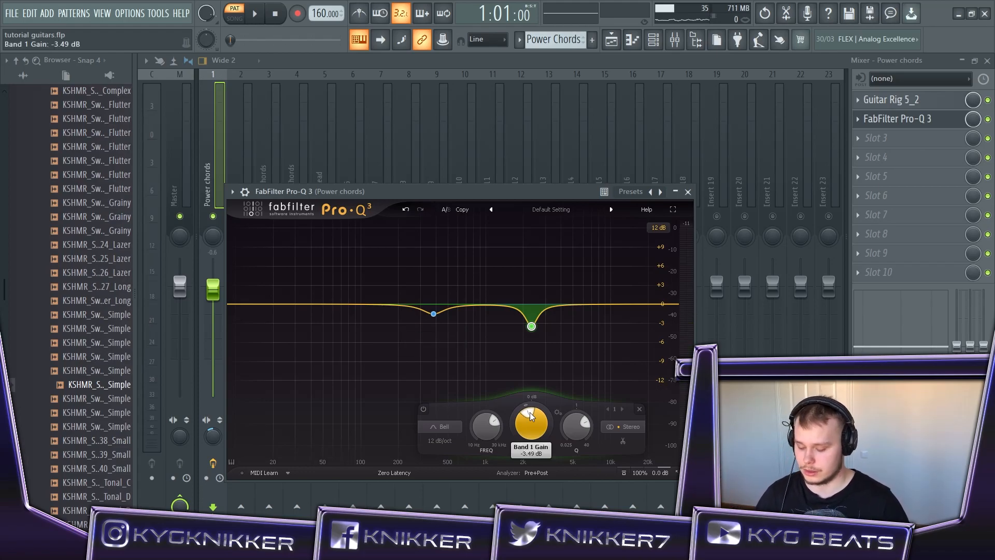
click(688, 191)
key(space)
key(space)
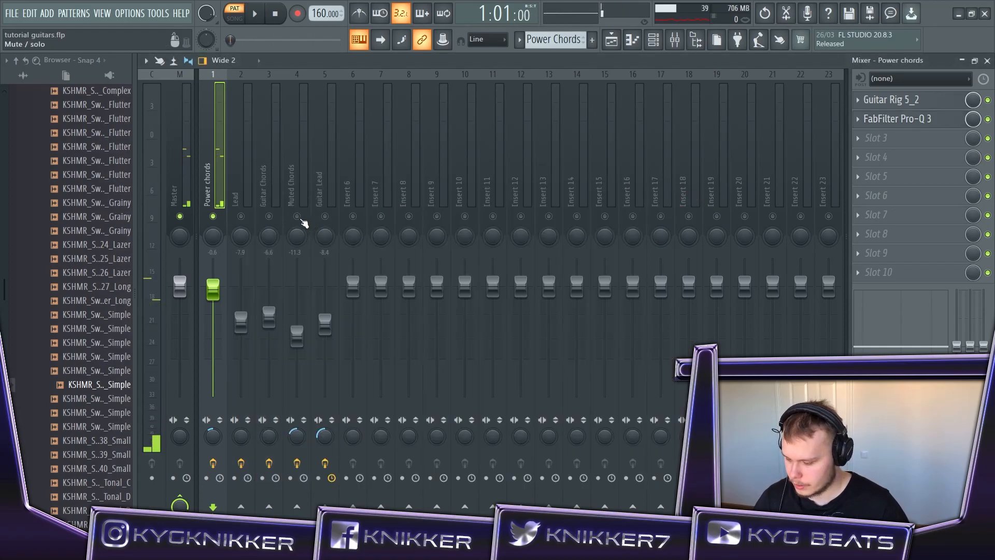
- Solo the Muted Chords mixer track and play the Muted Chords pattern with its notes shown in the piano roll
click(306, 223)
click(653, 40)
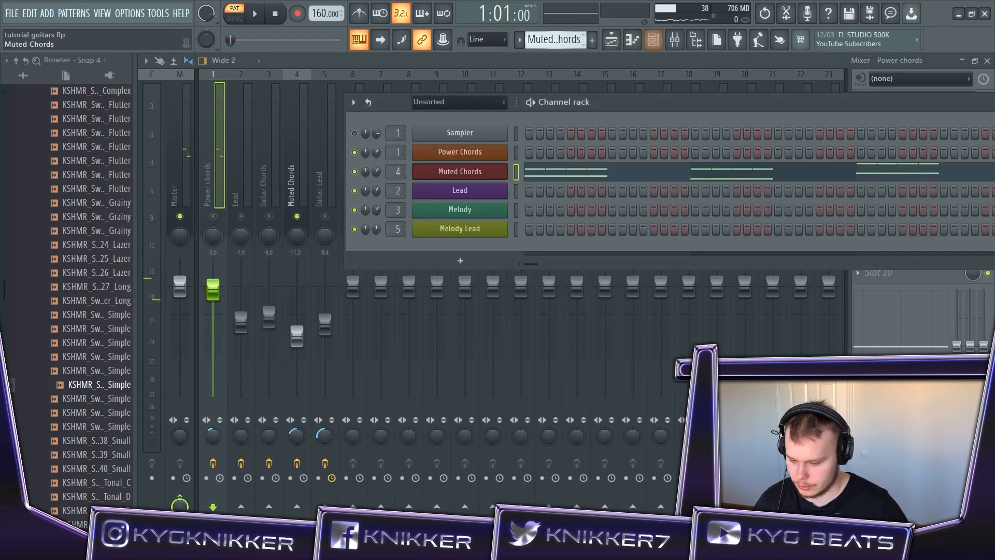
click(572, 178)
key(space)
key(space)
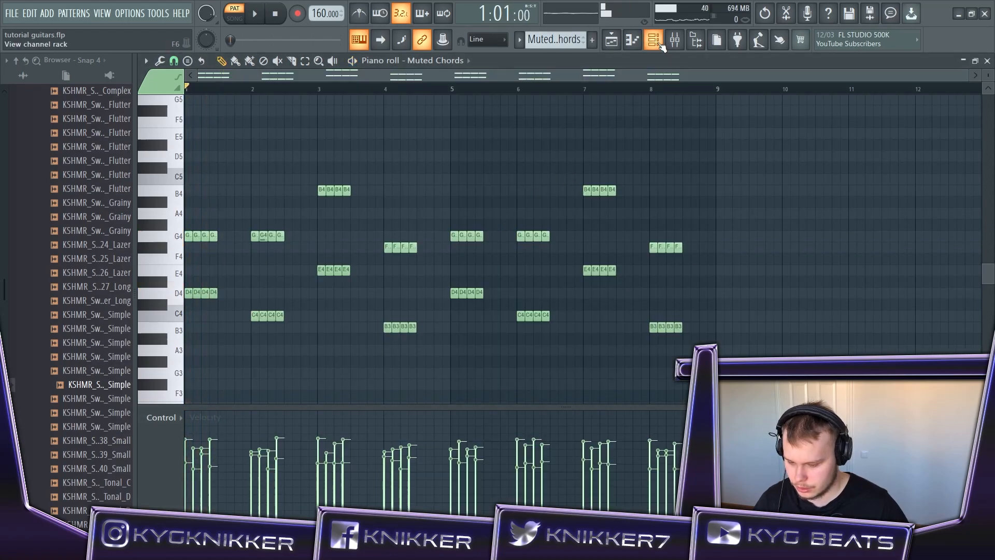
- Open the Lead pattern's notes in the piano roll and play the pattern through
click(655, 41)
scroll(554, 40, down, 1)
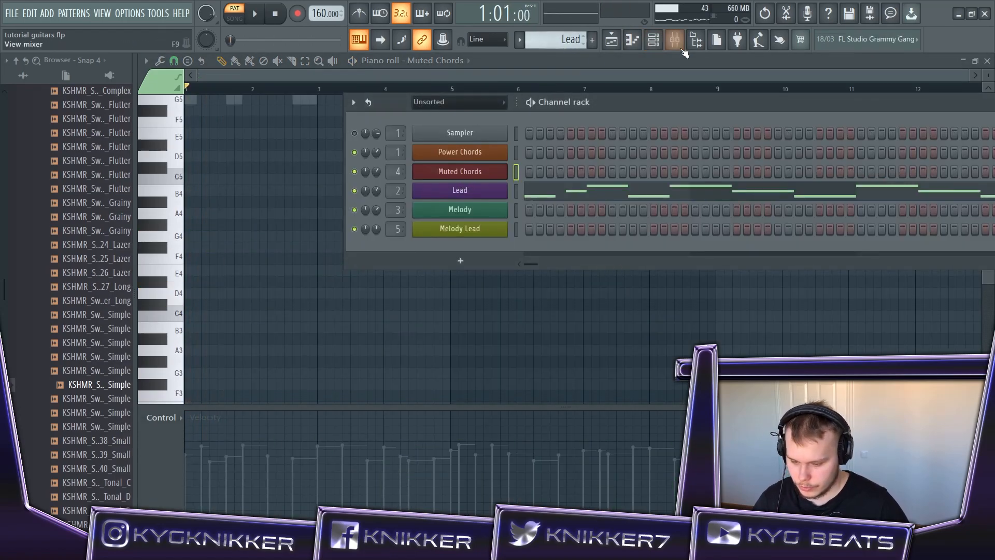
click(547, 195)
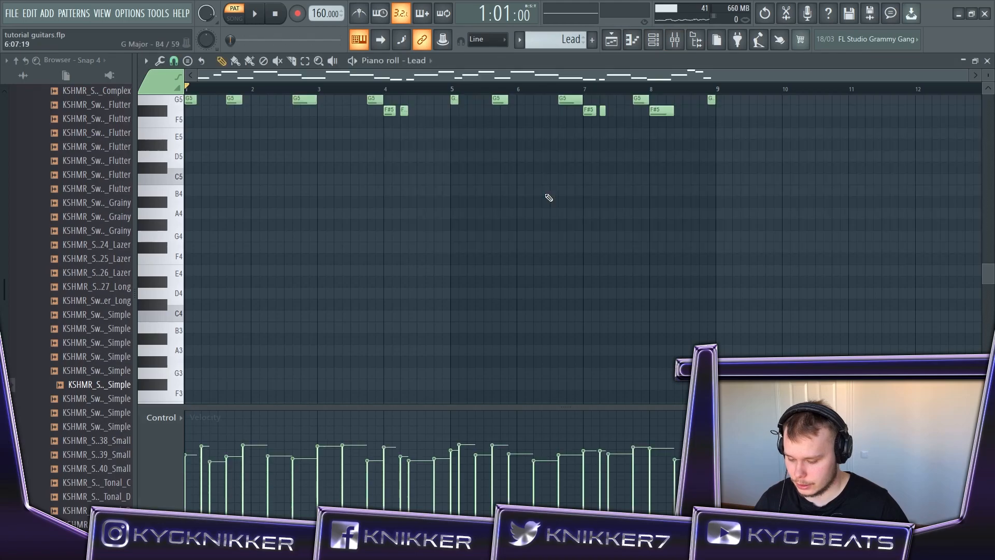
scroll(706, 311, up, 3)
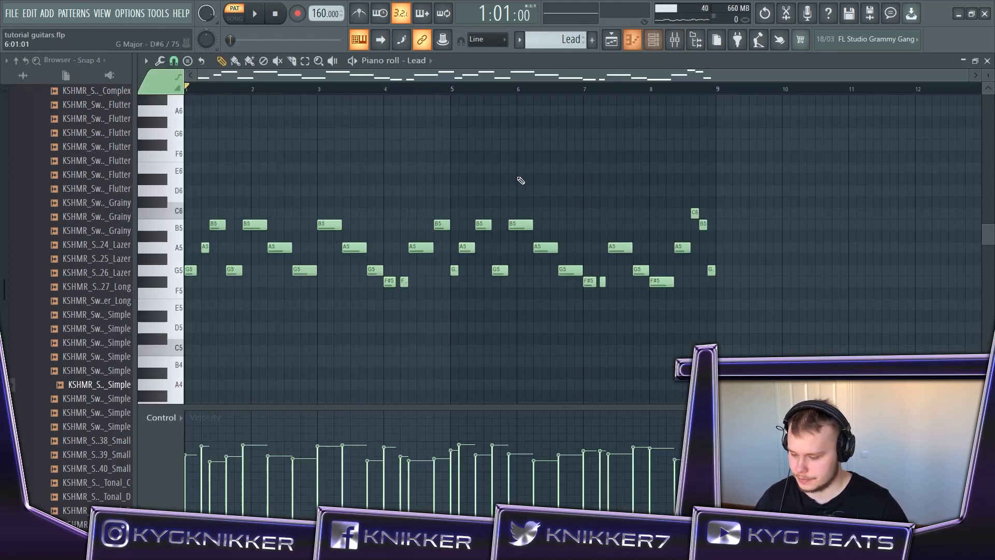
key(space)
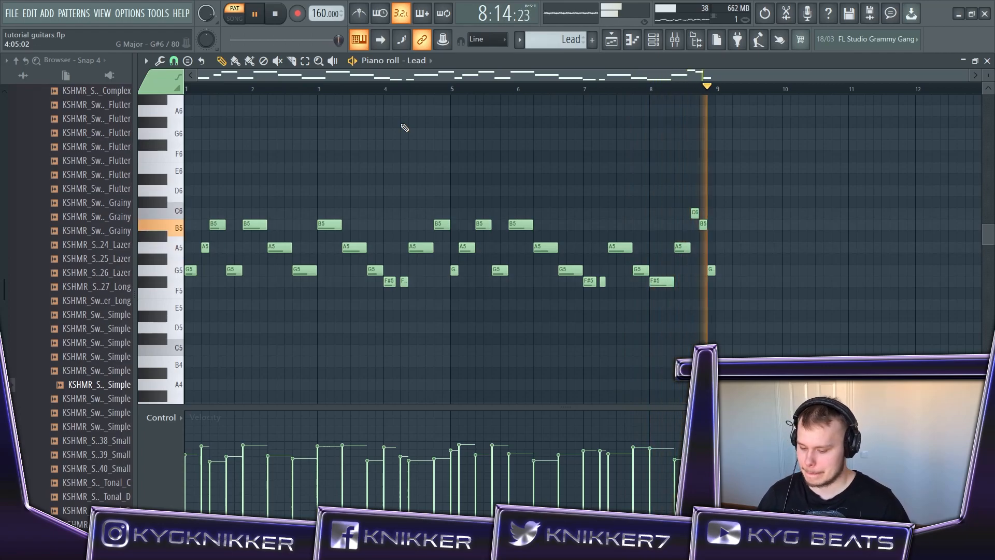
key(space)
- Open Guitar Rig 5_2 on the Lead mixer track and try the hot solo+ amp presets Almost Clean and Warm Gain
click(685, 44)
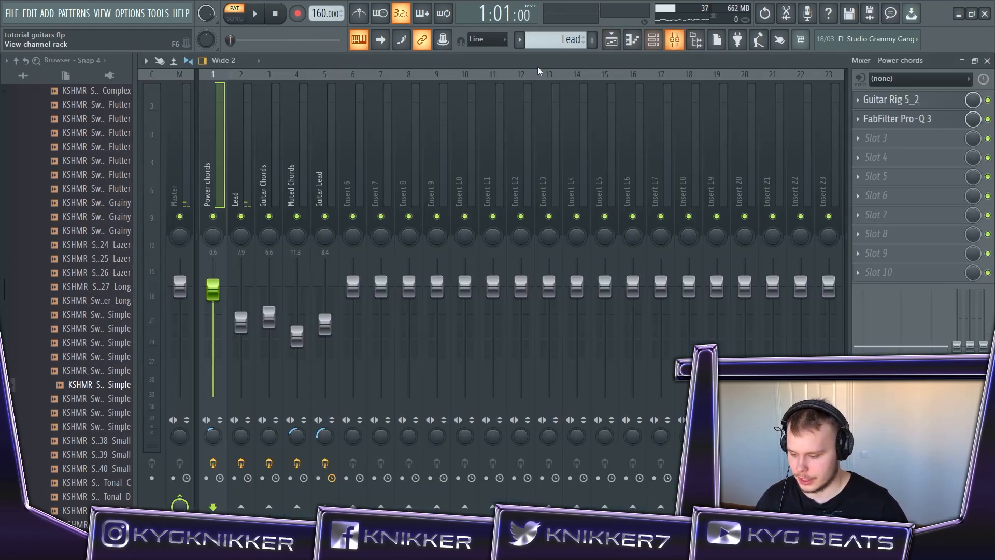
click(248, 150)
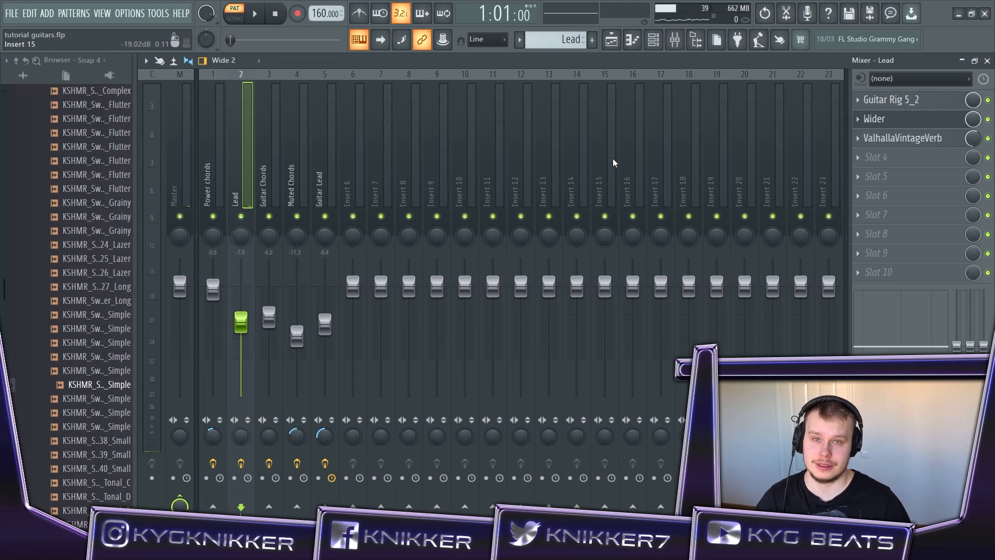
click(891, 105)
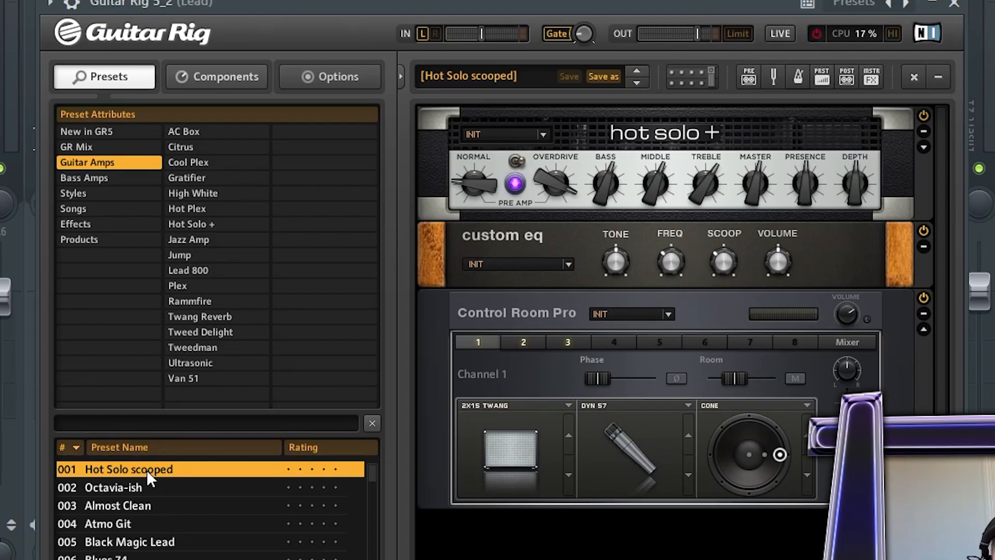
click(543, 134)
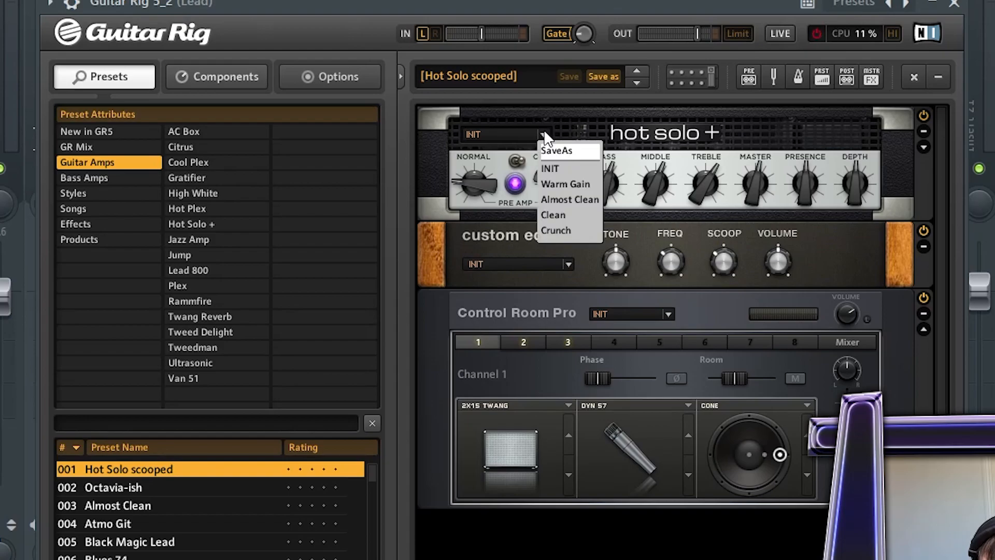
click(584, 201)
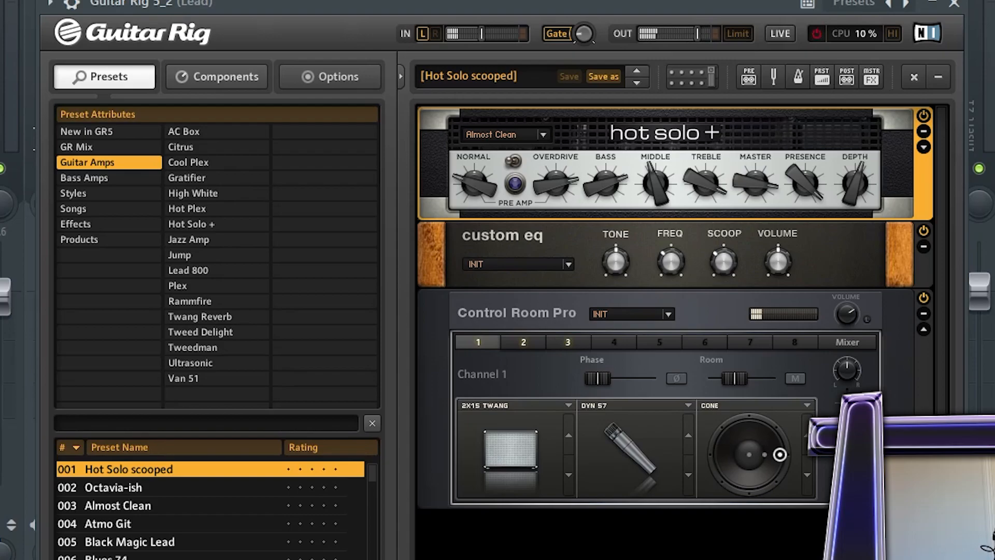
click(539, 134)
click(576, 184)
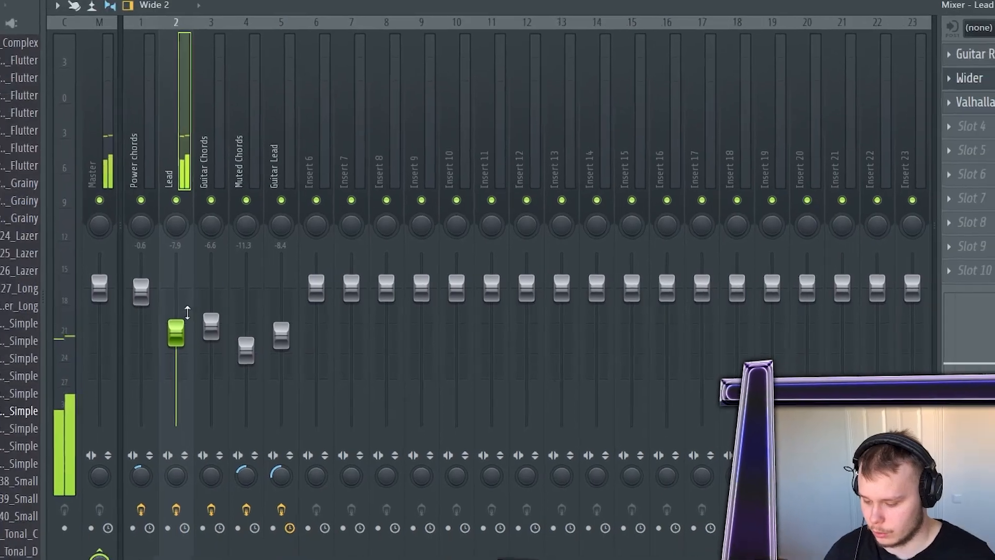
- Raise the Lead mixer track's volume to about -3.9 dB and set its Wider amount to about 102%
drag(188, 312, 188, 291)
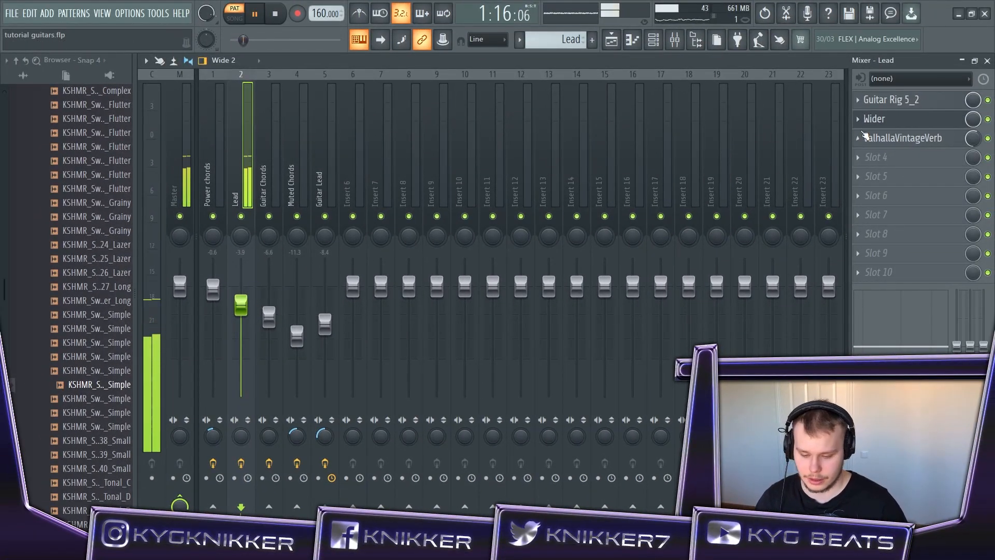
key(space)
click(896, 125)
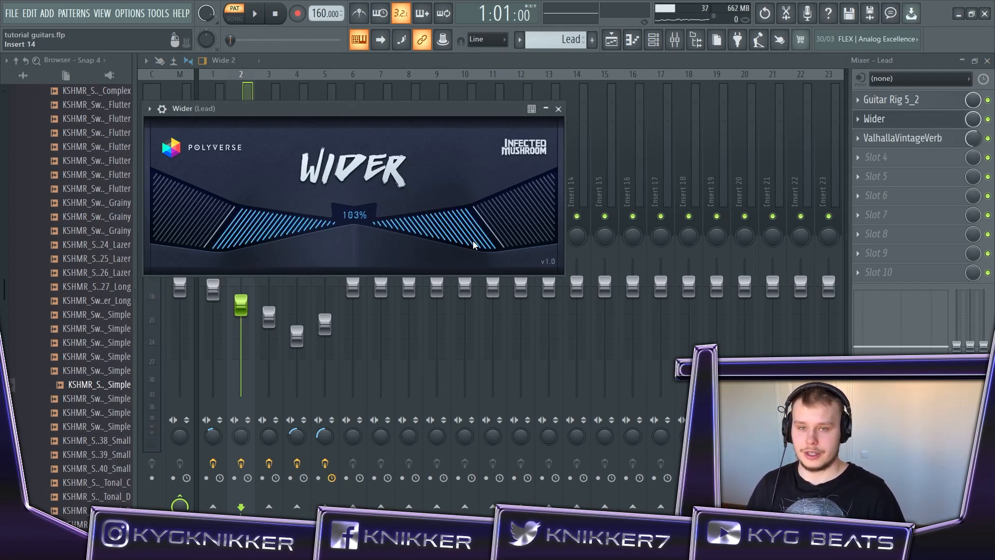
drag(474, 244, 472, 242)
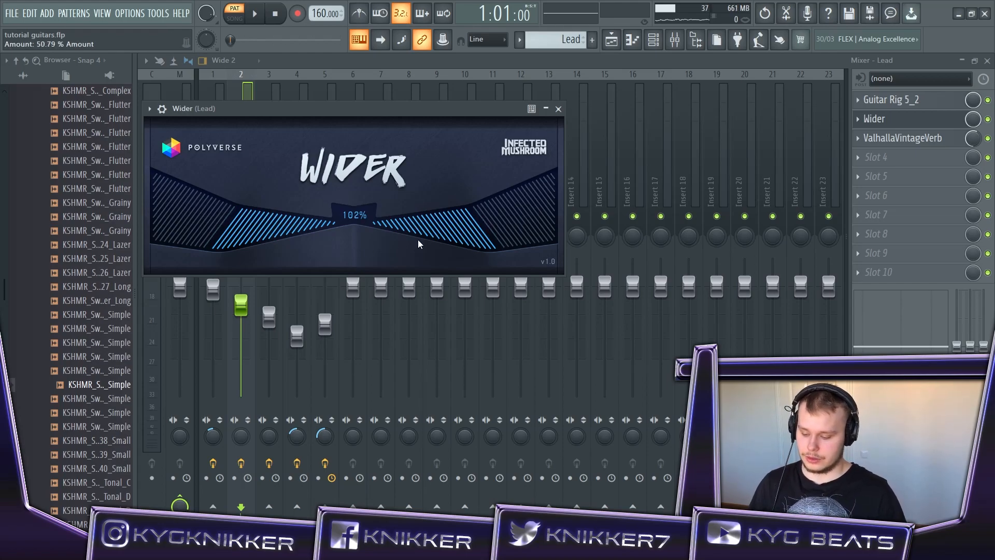
click(558, 109)
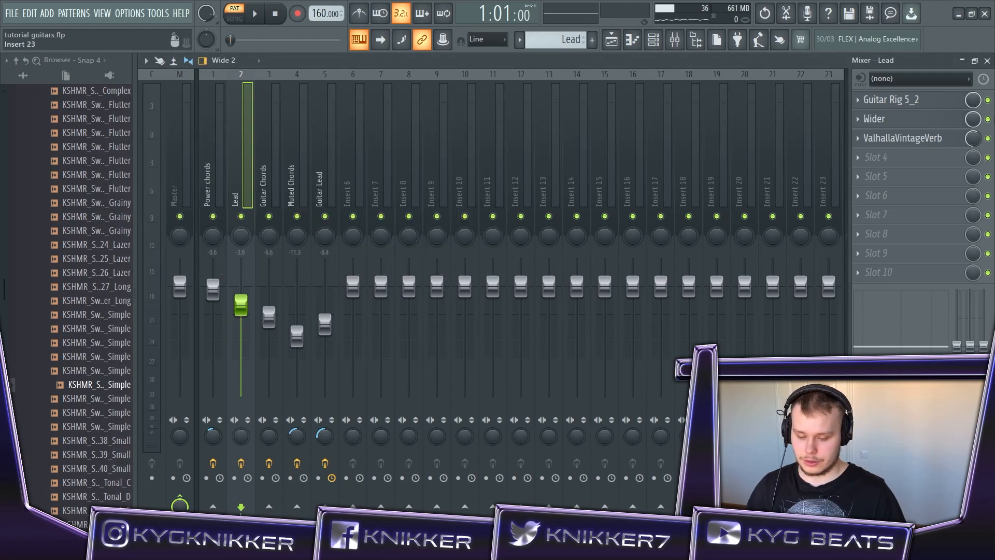
- Compare the Lead pattern's sound with the Wider effect bypassed and with it enabled again
click(988, 119)
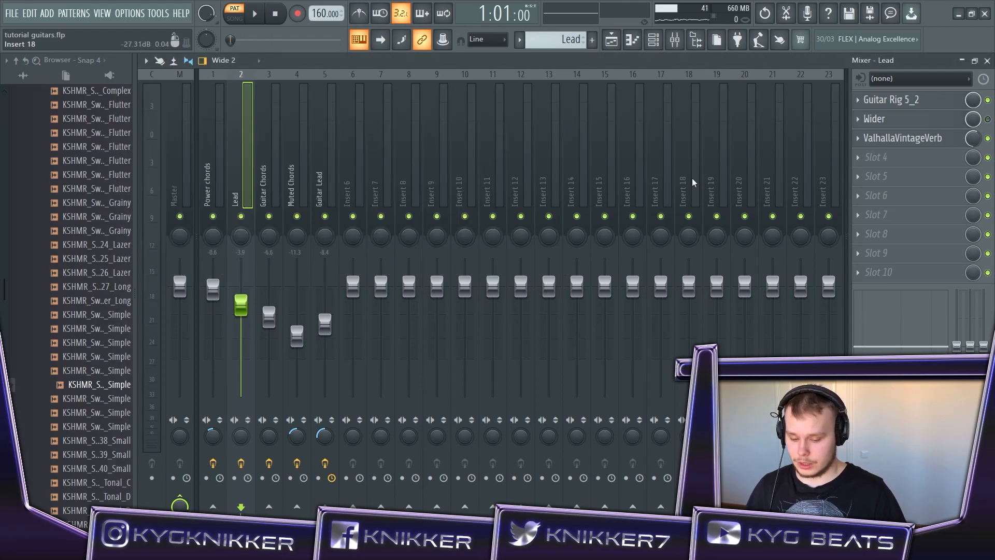
key(space)
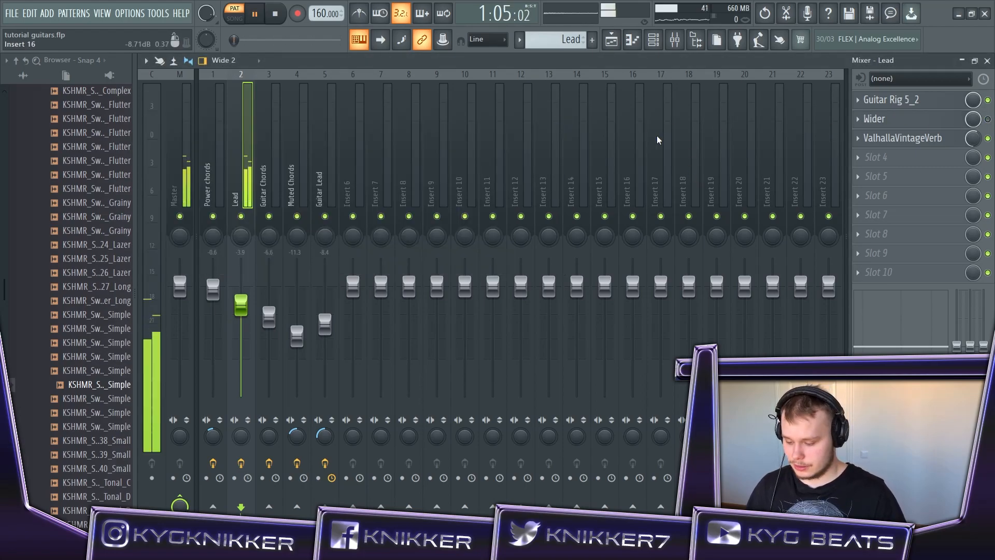
key(space)
click(988, 119)
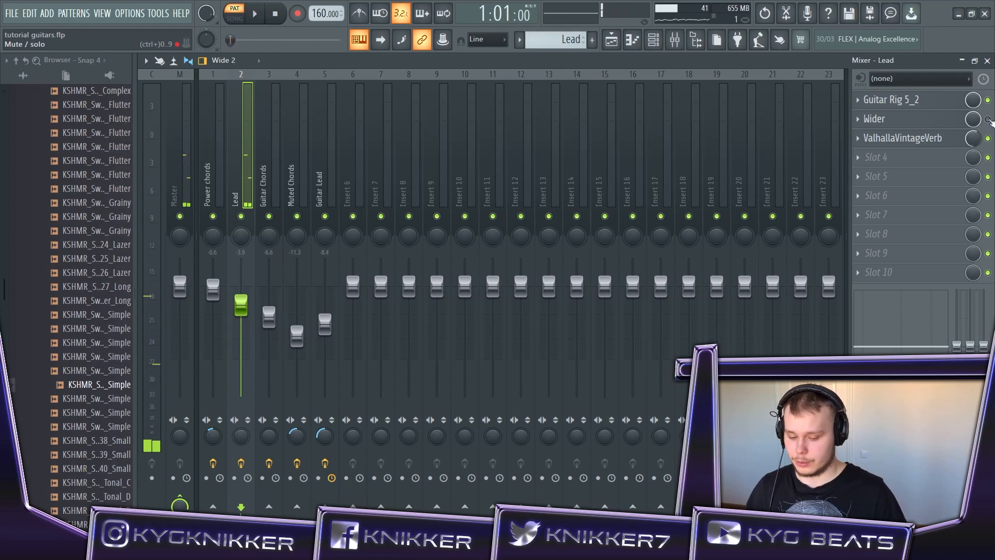
key(space)
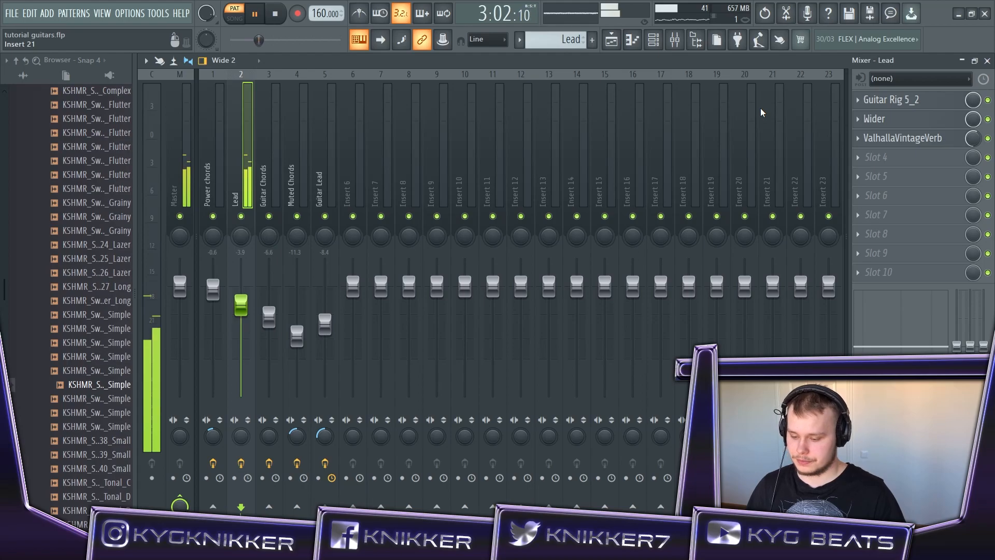
key(space)
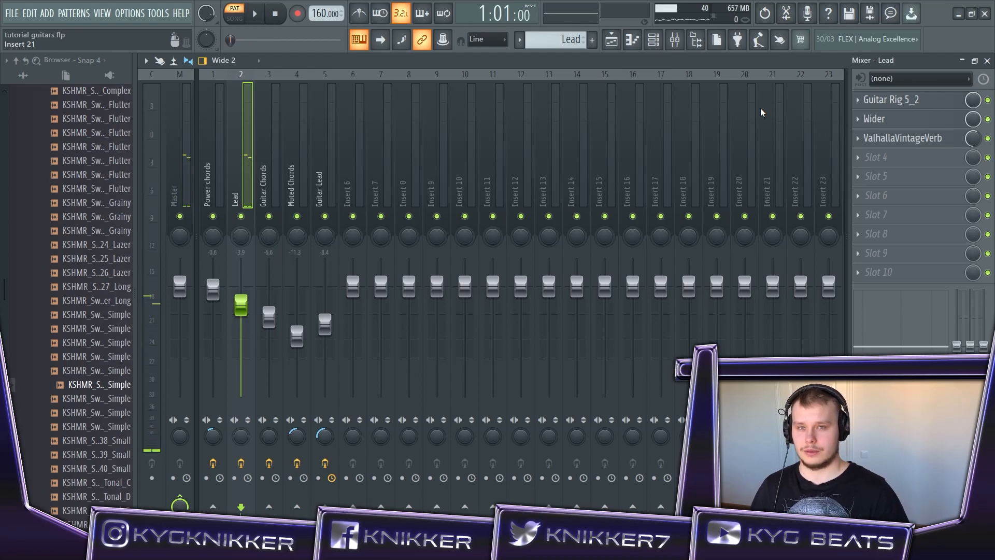
- Inspect the ValhallaVintageVerb reverb on the Lead mixer track
click(923, 143)
click(924, 143)
click(924, 143)
click(853, 164)
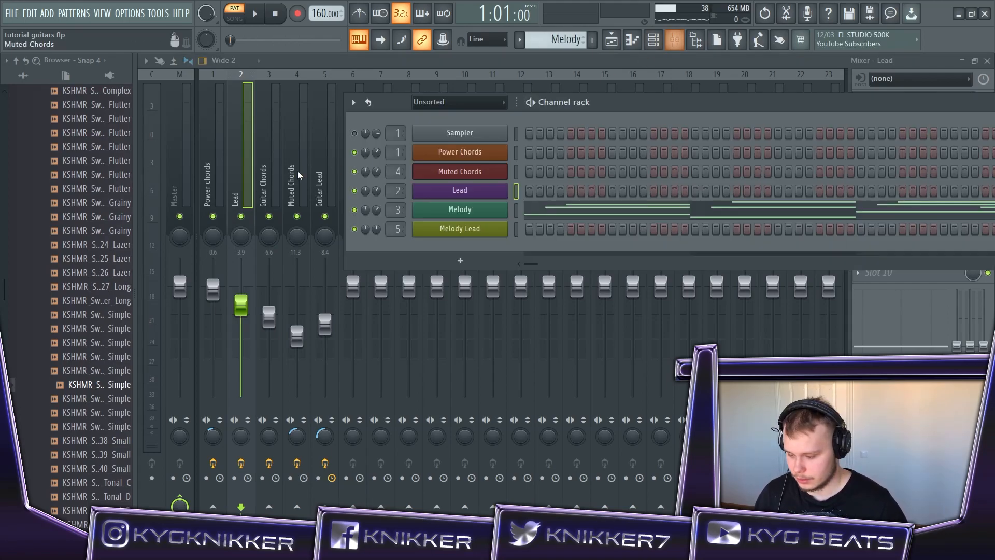
- Open the Melody pattern's notes in the piano roll and play the guitar melody
click(592, 221)
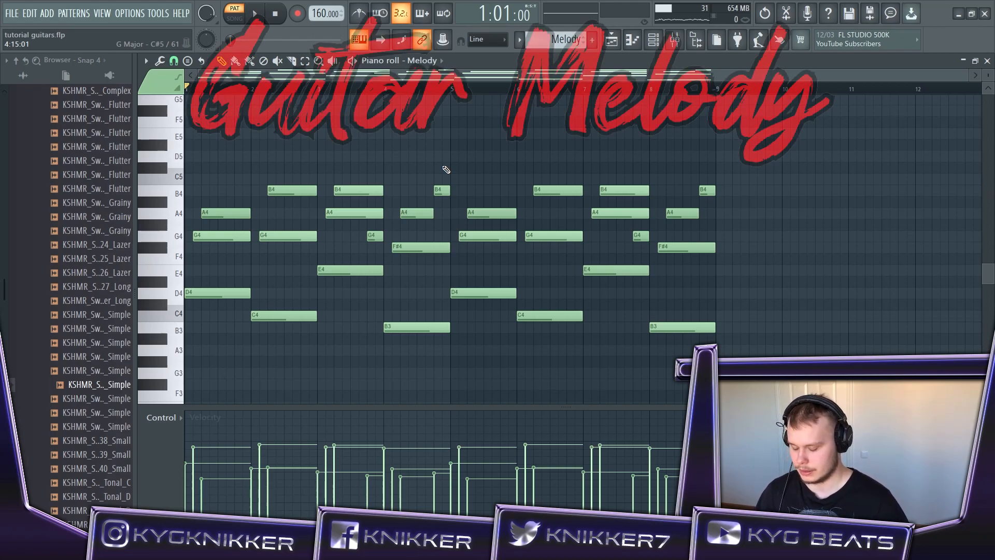
key(space)
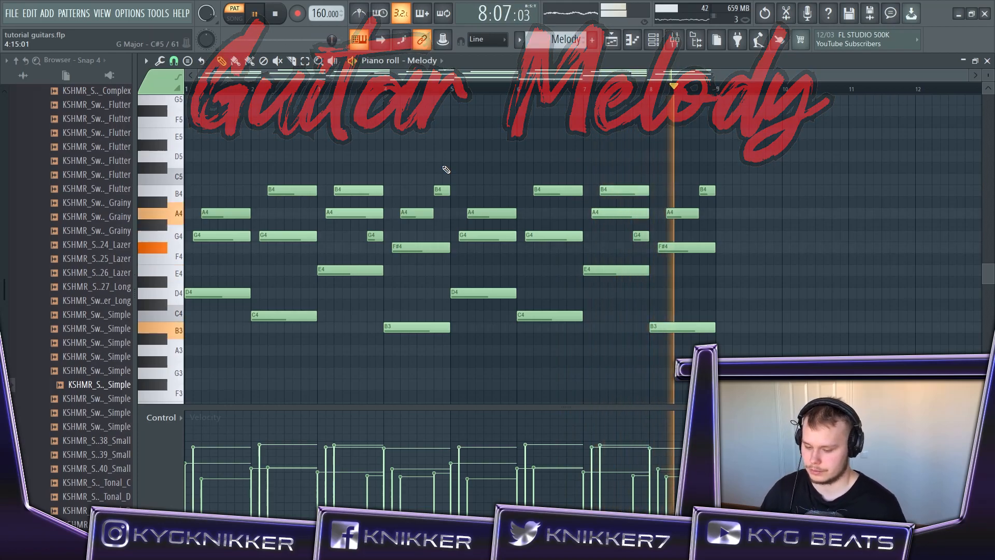
key(space)
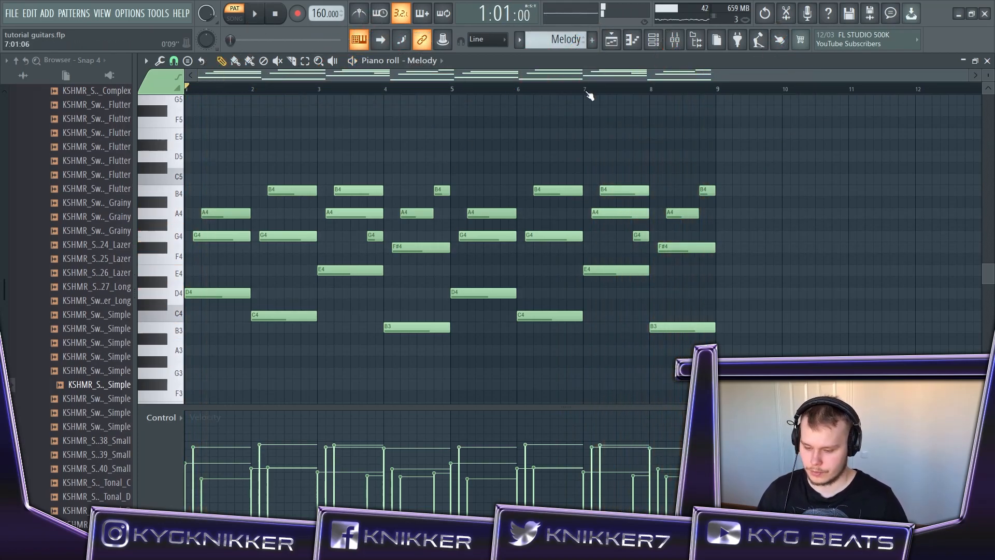
- Inspect Guitar Rig's Plexi Rotor Room preset and the Plex amp's preset options on the Guitar Chords mixer track
click(674, 39)
click(276, 161)
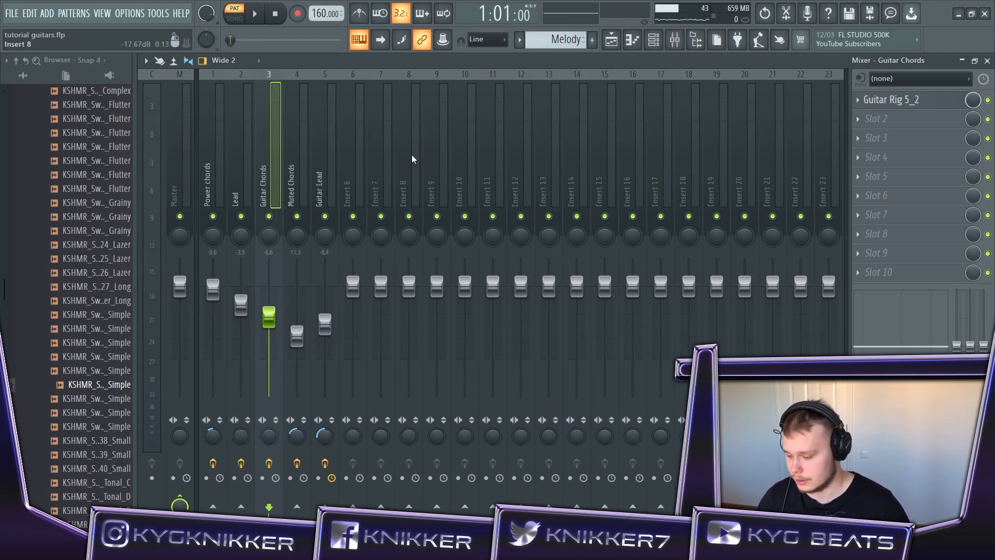
click(902, 106)
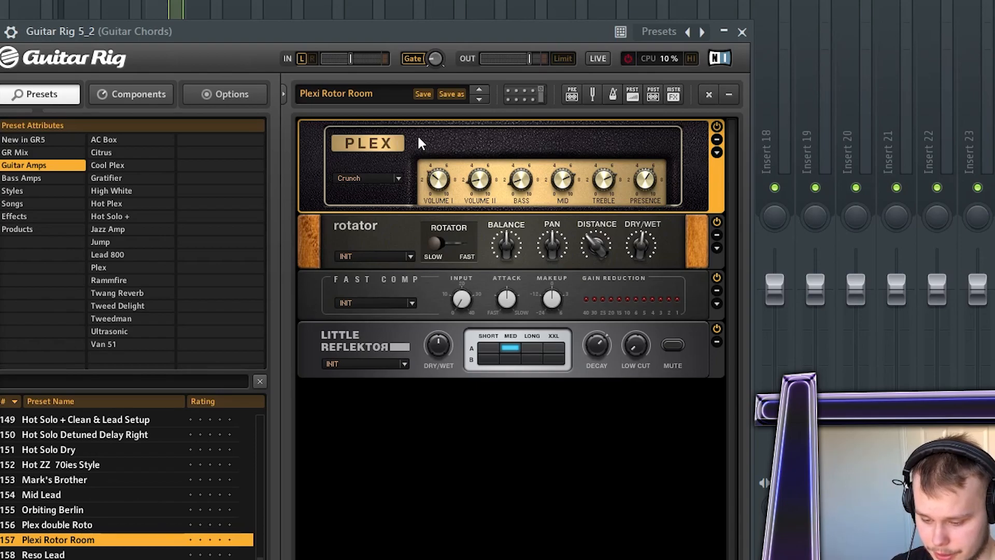
click(397, 180)
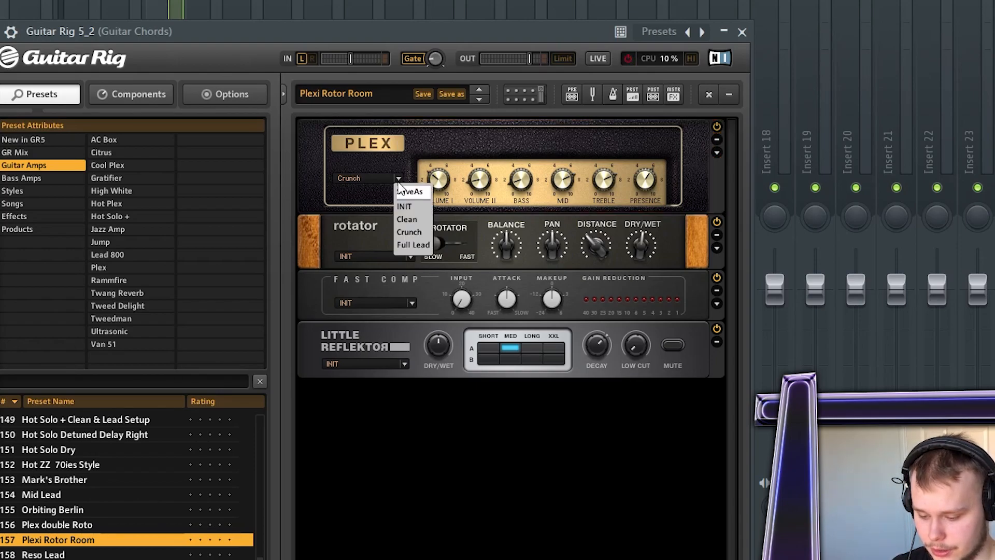
click(465, 138)
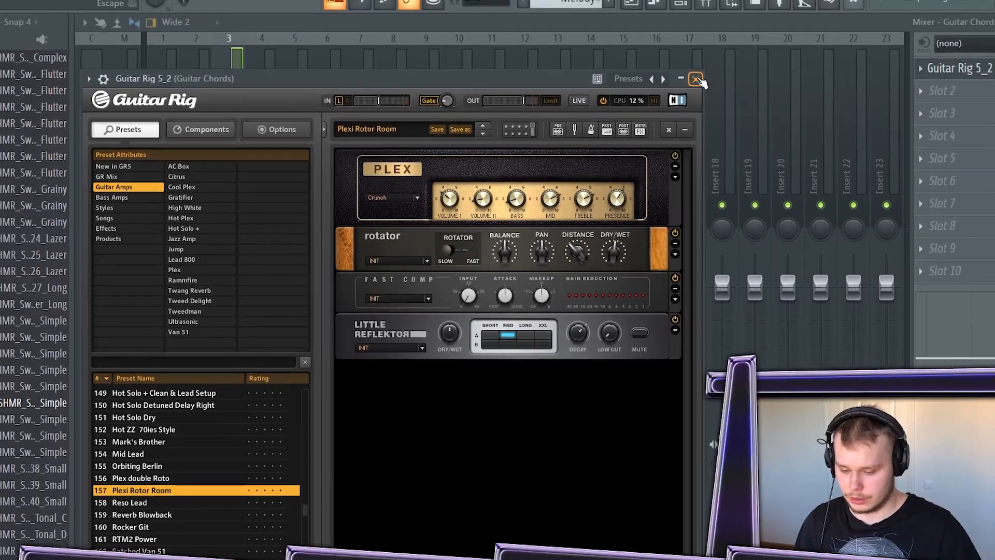
click(743, 32)
- Play the Melody pattern through the Guitar Chords track and view its notes in the piano roll
key(space)
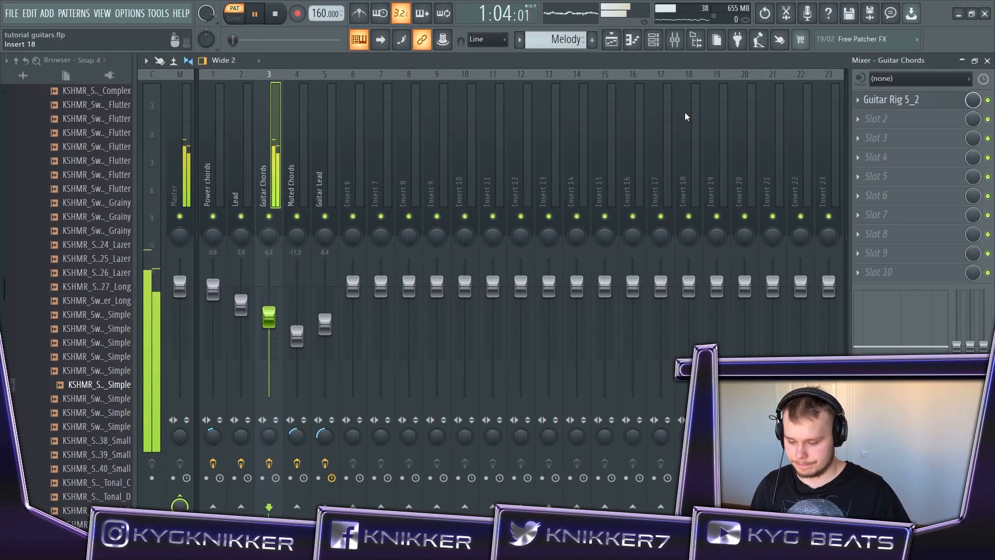
click(641, 43)
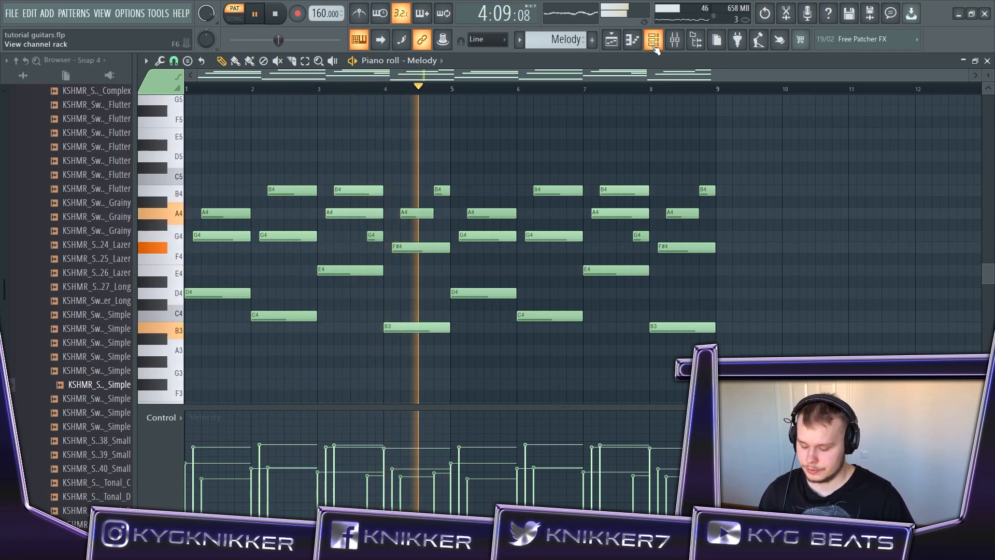
key(space)
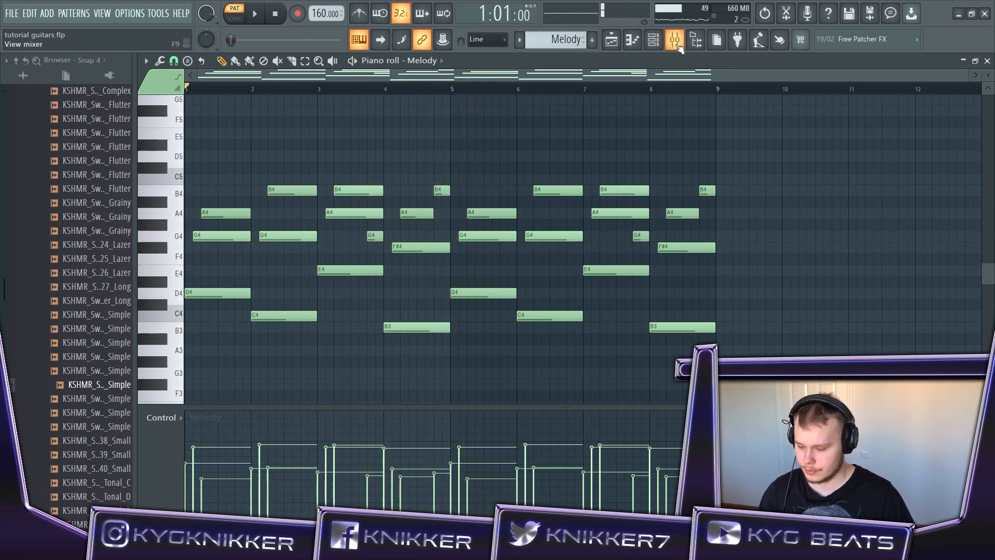
- Add ValhallaVintageVerb after Guitar Rig on the Guitar Chords mixer track and set its decay to 1.00 s
click(674, 39)
click(865, 119)
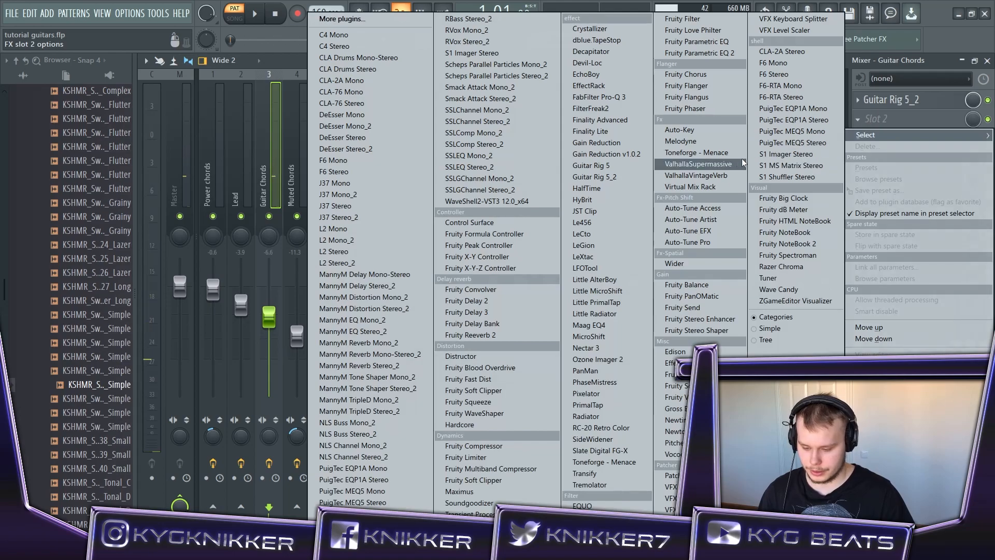
click(724, 175)
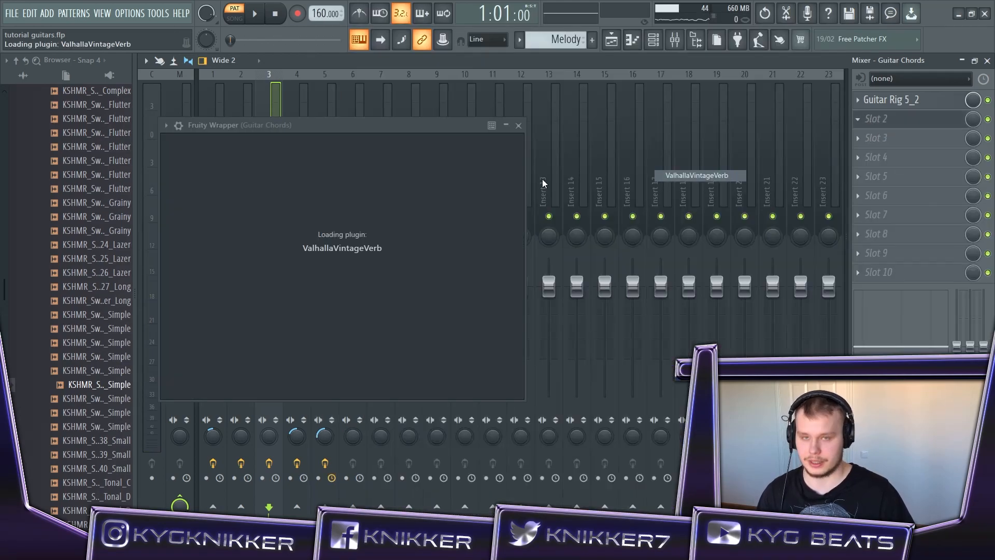
click(627, 358)
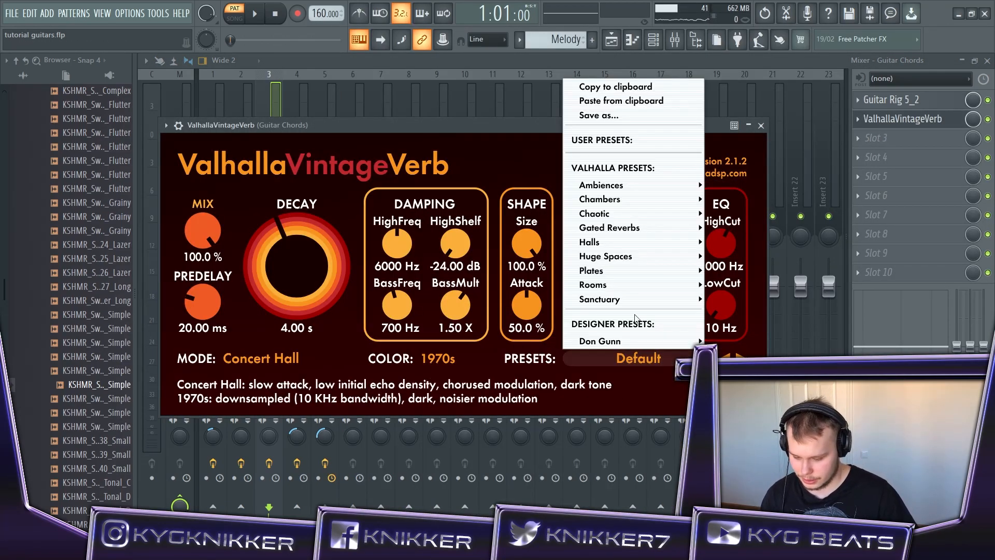
mouse_move(292, 237)
mouse_down()
mouse_move(283, 275)
mouse_move(297, 256)
mouse_move(273, 237)
mouse_up()
click(297, 329)
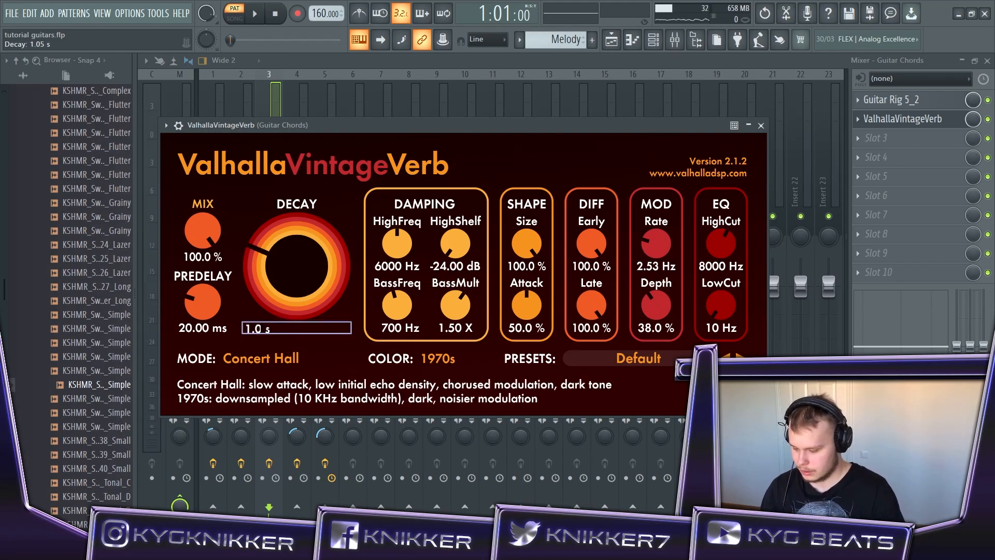
text(1.0)
key(Return)
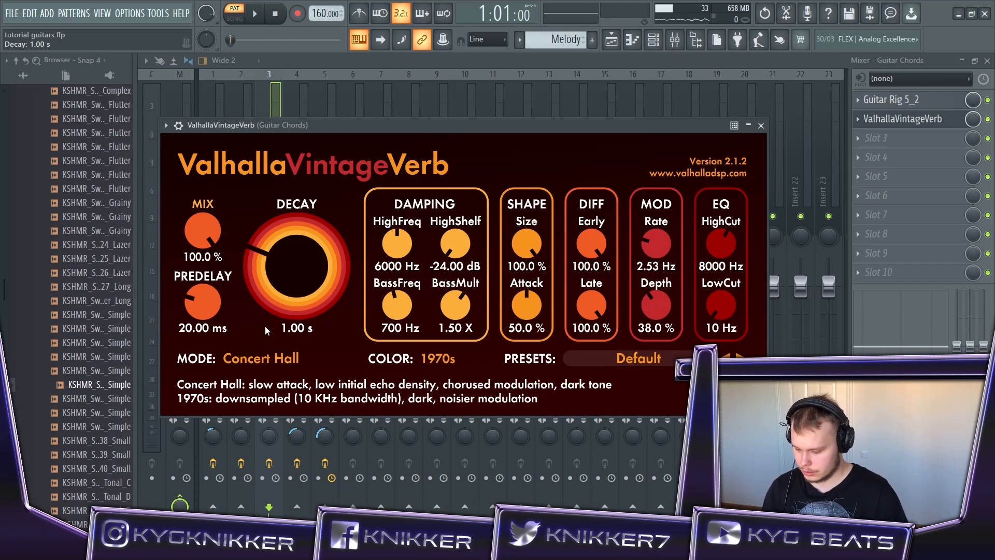
- Set the Guitar Chords reverb to about 17% mix, 59% size, 9980 Hz high cut and 270 Hz low cut
drag(203, 231, 208, 360)
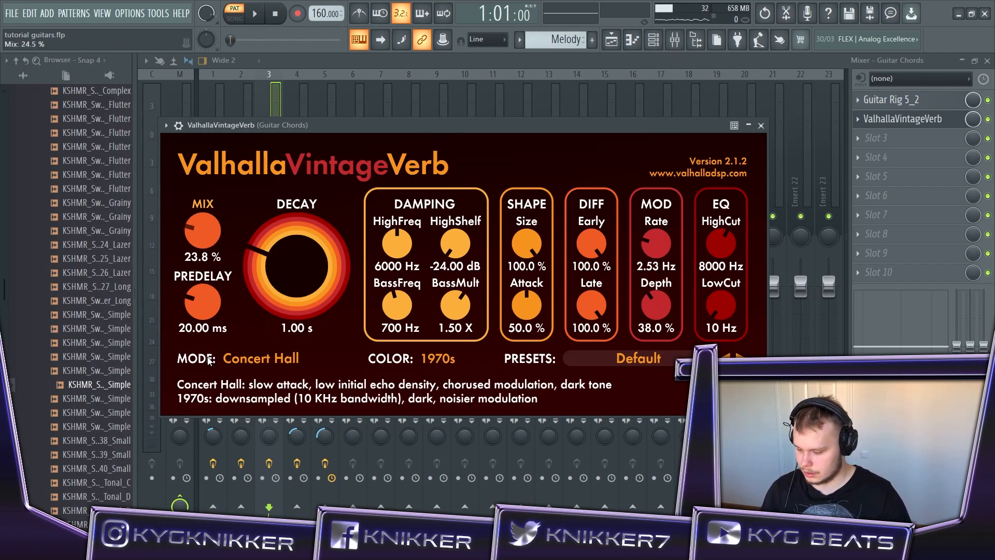
drag(527, 243, 654, 285)
drag(730, 242, 730, 224)
drag(738, 309, 734, 285)
drag(205, 229, 205, 234)
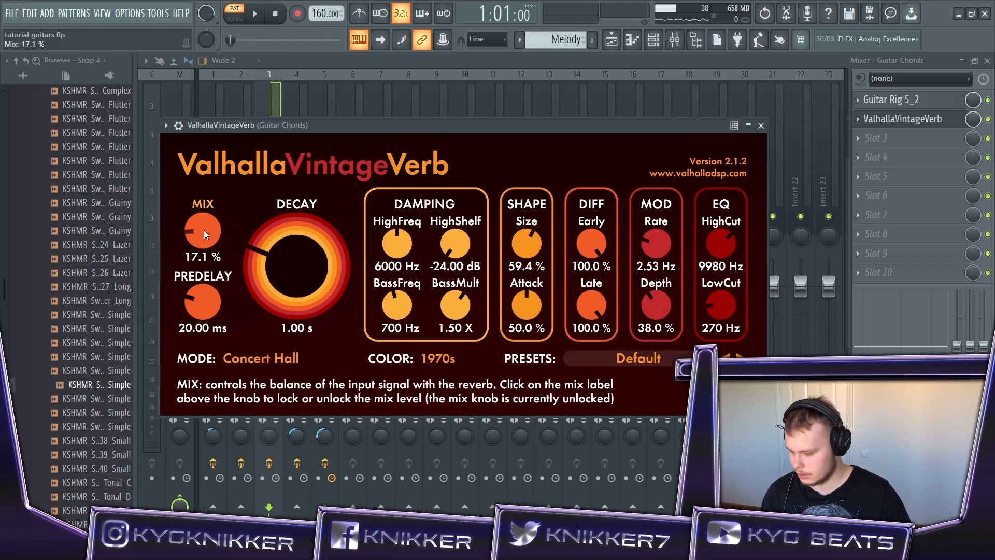
click(761, 125)
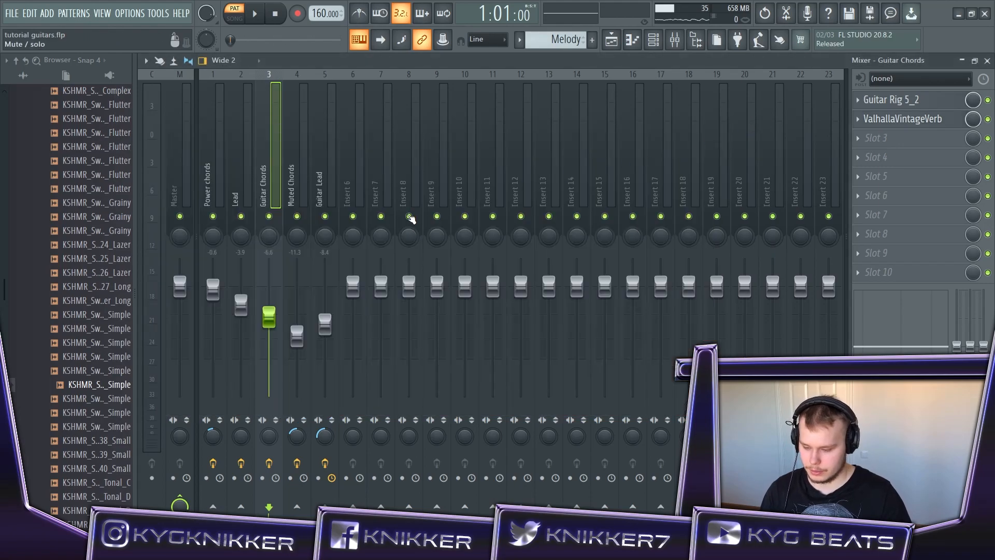
- Play the Melody pattern with its reverb and compare the effect chains of the Lead and Guitar Chords tracks
key(space)
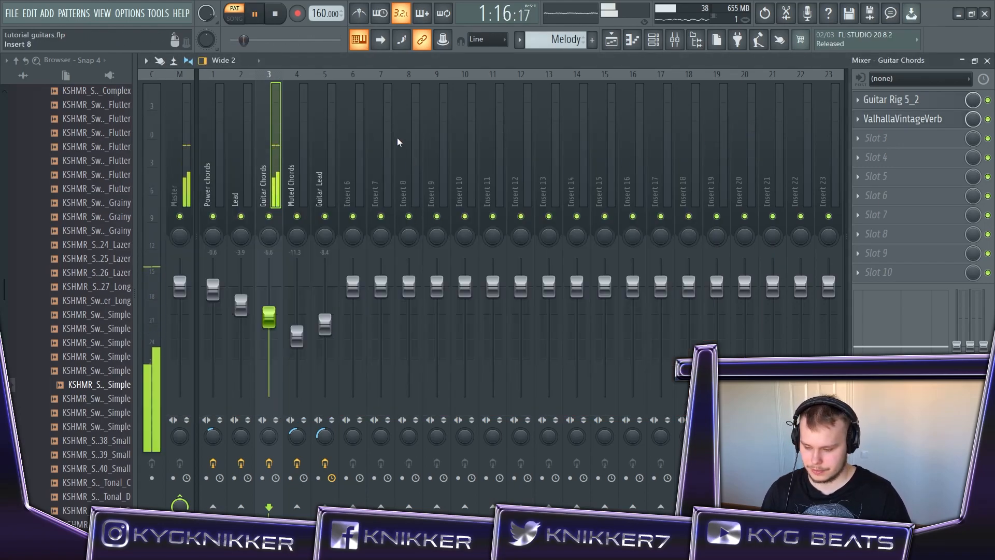
key(space)
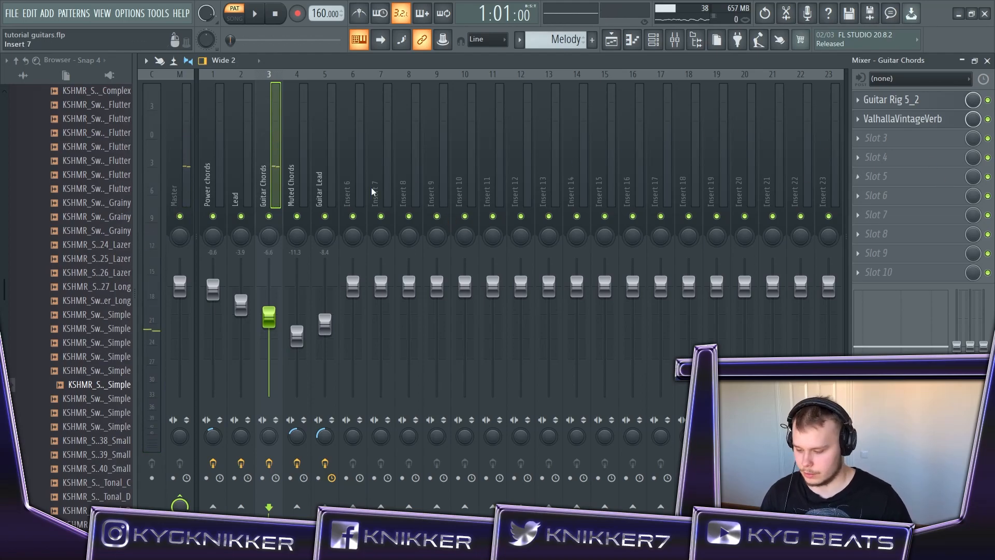
click(241, 171)
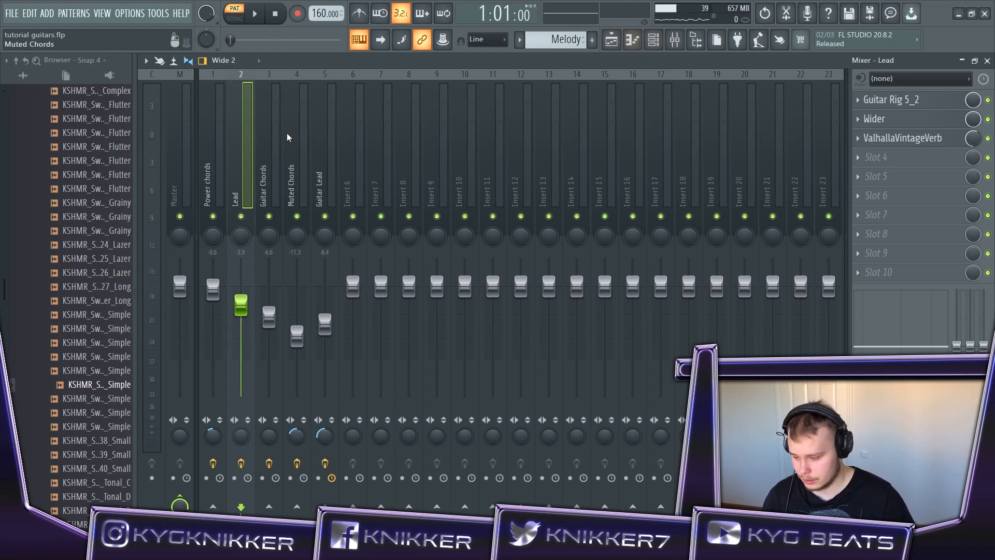
click(270, 142)
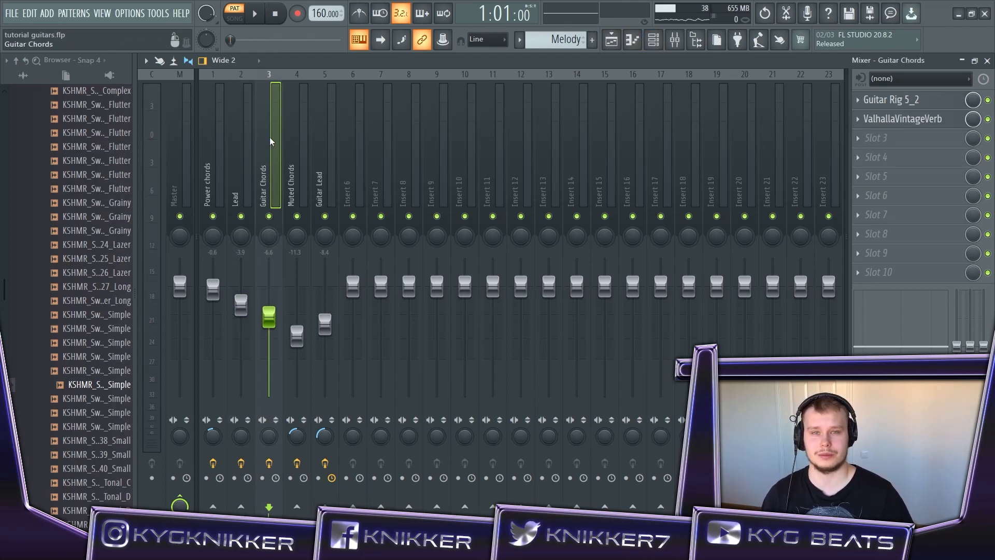
- Switch to the Melody Lead pattern and open its notes in the piano roll
click(297, 134)
click(654, 40)
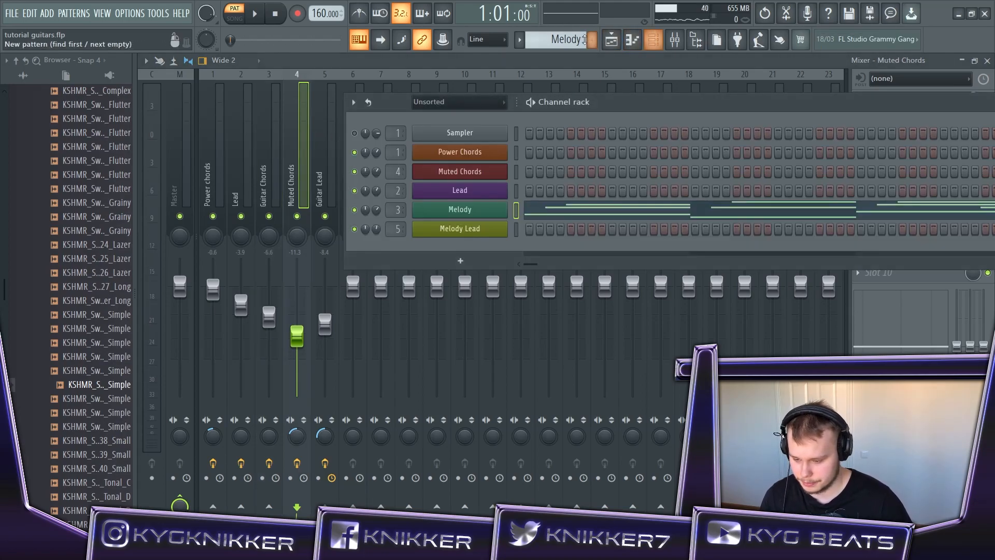
scroll(557, 40, down, 1)
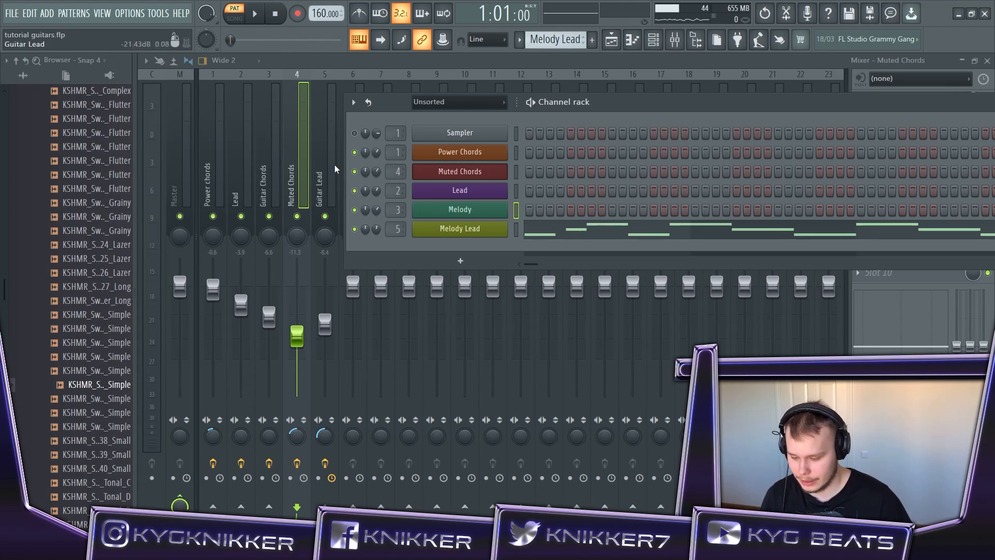
click(622, 228)
scroll(637, 324, up, 3)
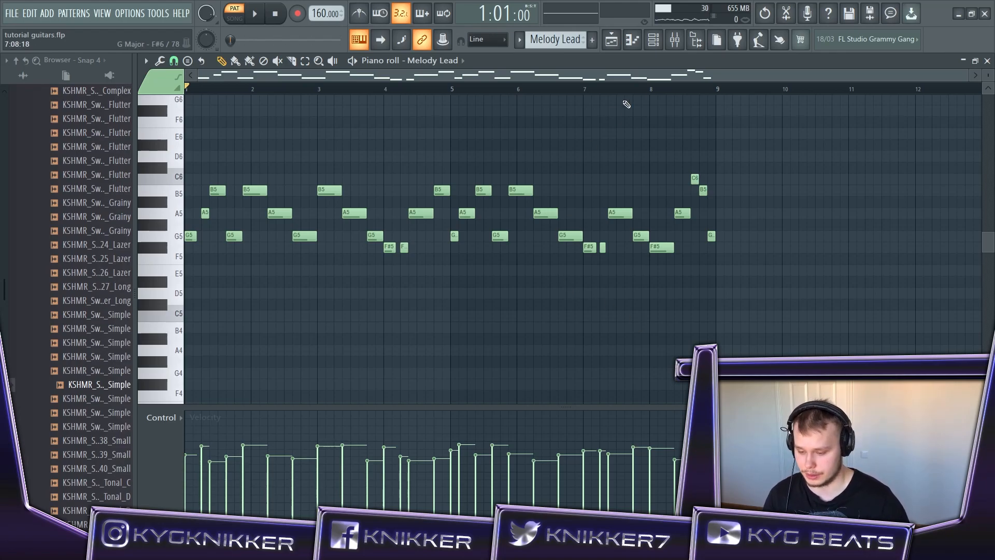
- Select the Guitar Lead mixer track, return to the Melody Lead notes and play the pattern briefly
click(674, 41)
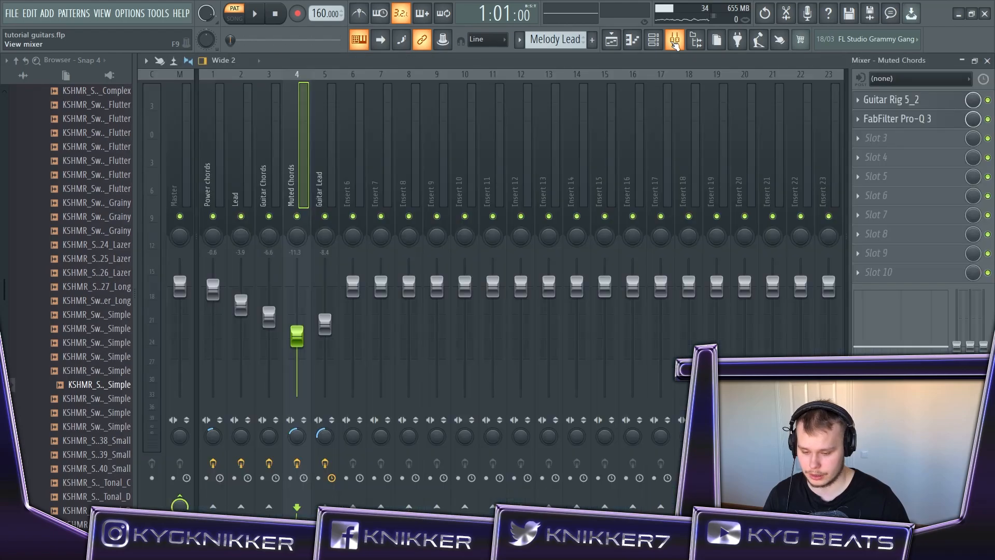
click(332, 150)
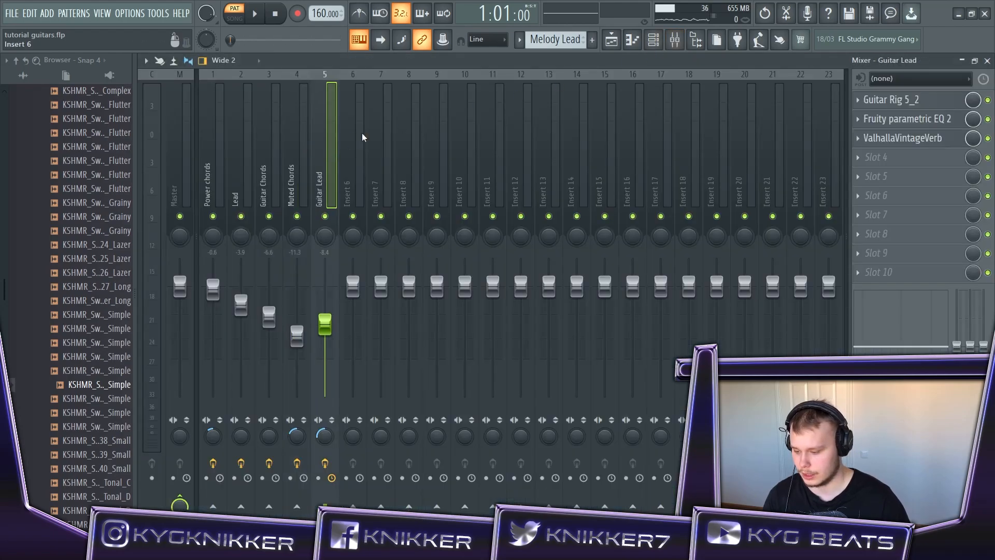
click(648, 43)
click(631, 45)
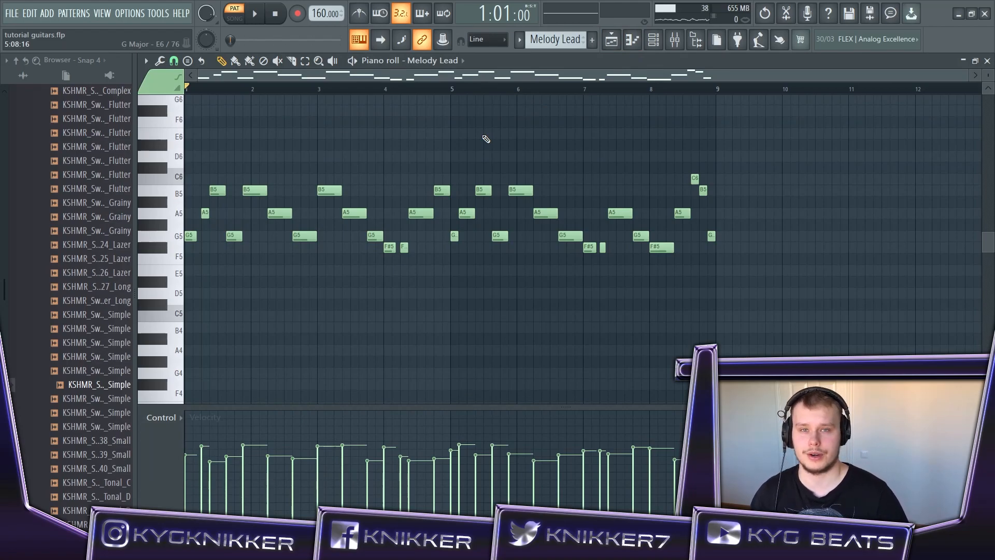
key(space)
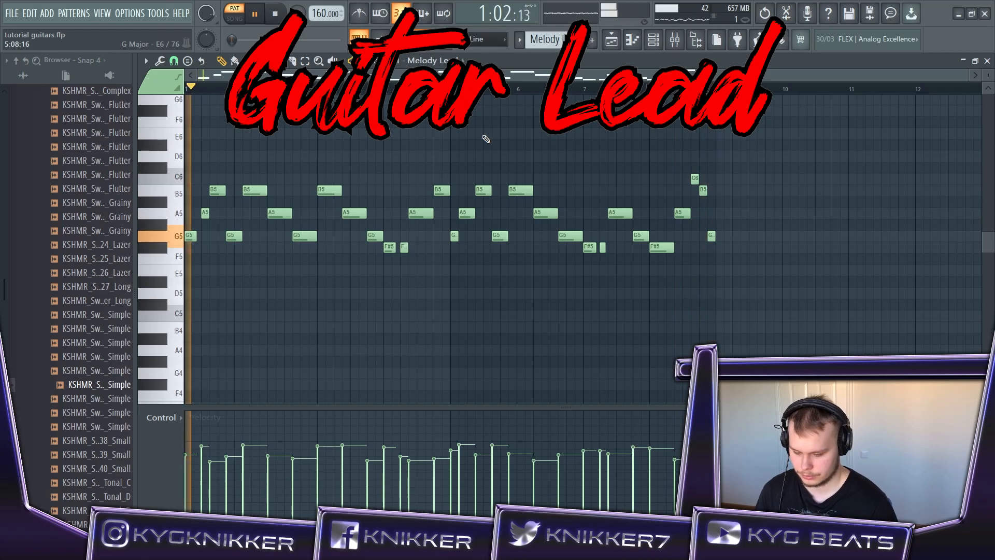
key(space)
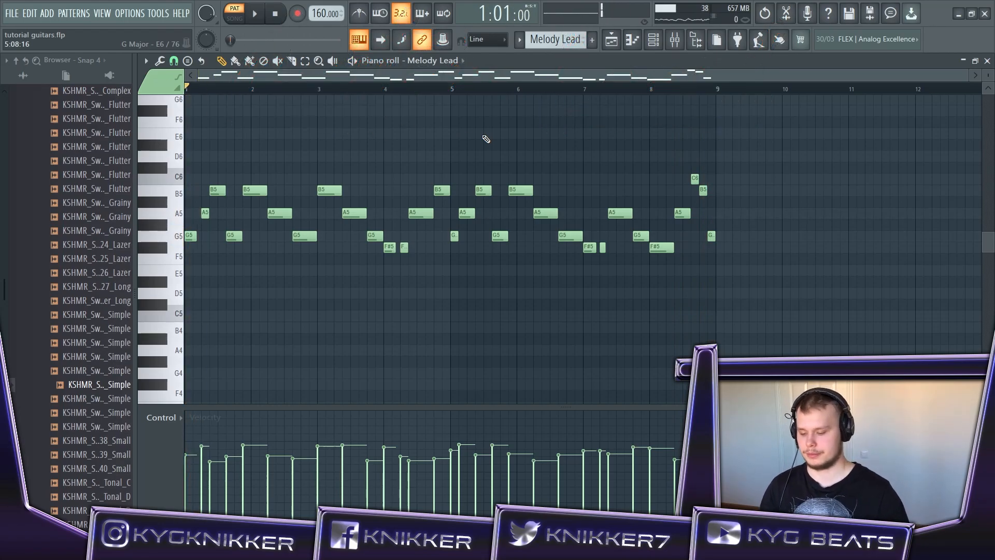
- Inspect Guitar Rig's Plex amp presets and the Fruity Parametric EQ 2 curve on the Guitar Lead mixer track
click(675, 40)
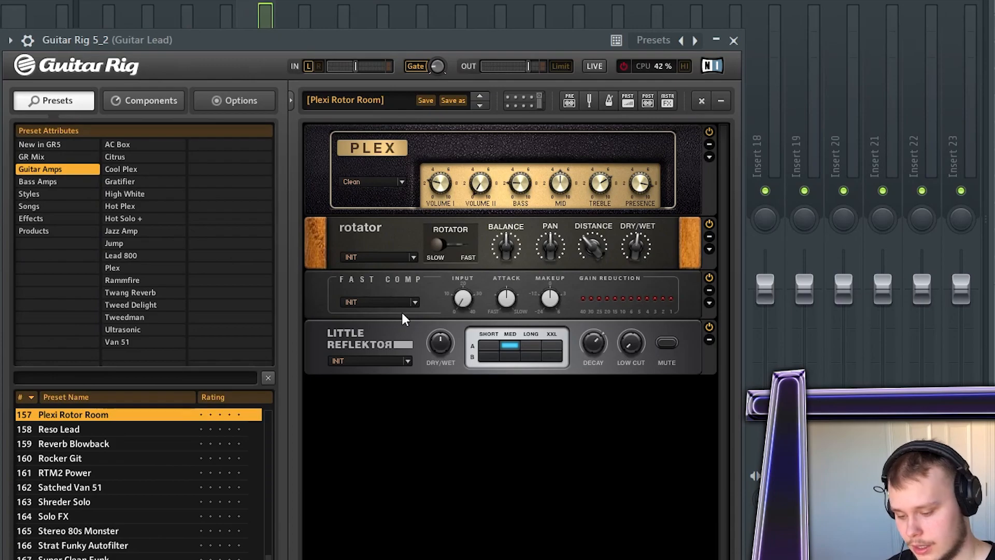
click(402, 182)
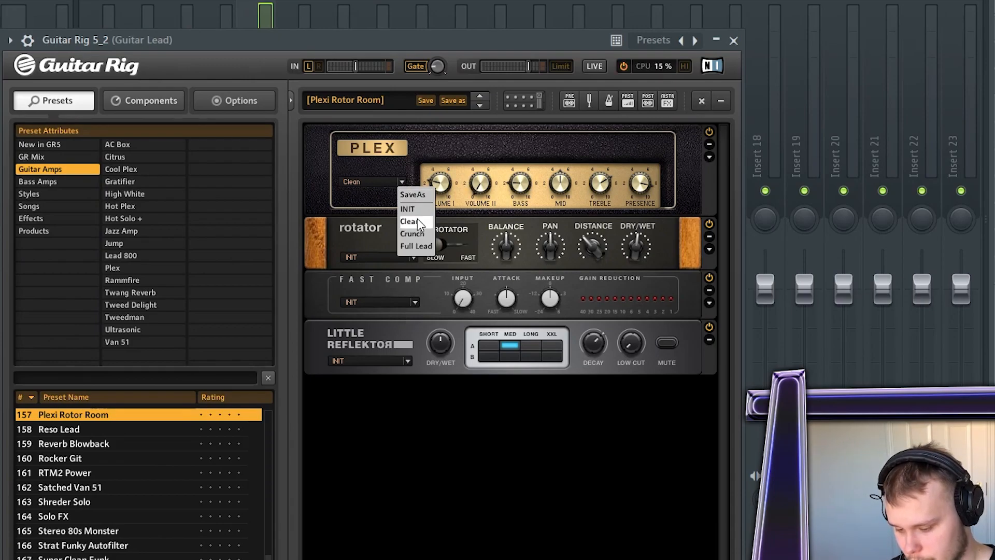
click(447, 138)
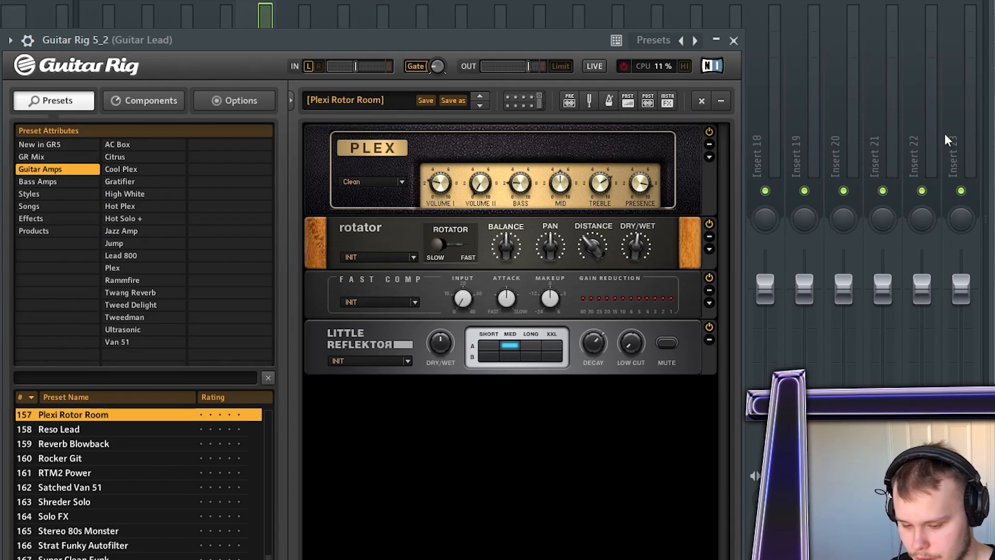
click(734, 40)
click(968, 93)
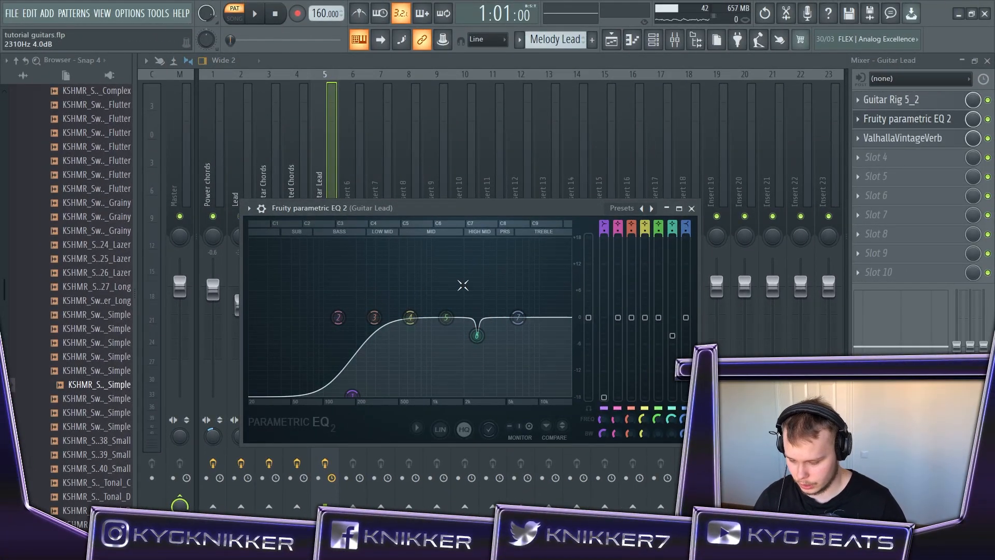
click(691, 208)
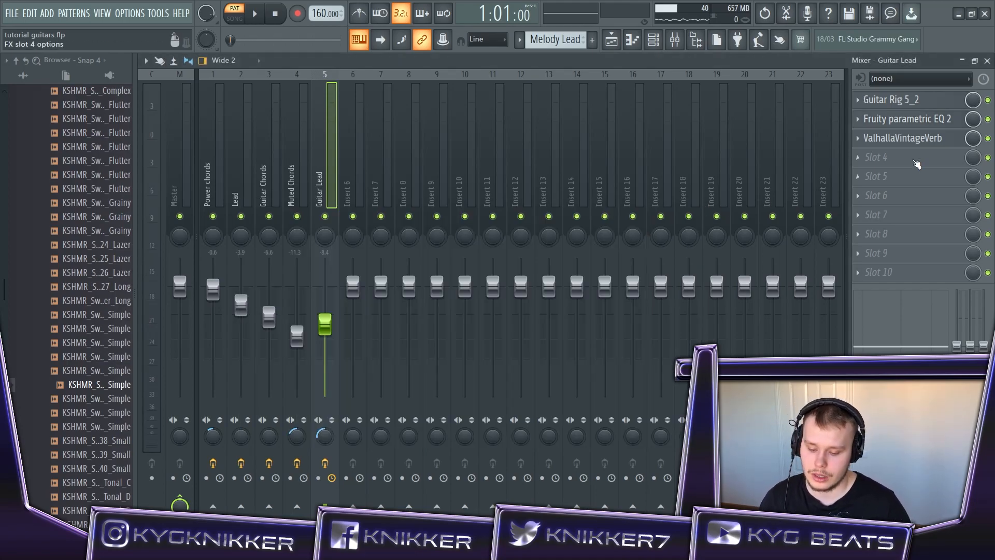
- Check the Chaotic presets in ValhallaVintageVerb on the Guitar Lead track and set its mix to 30.3 %
click(910, 144)
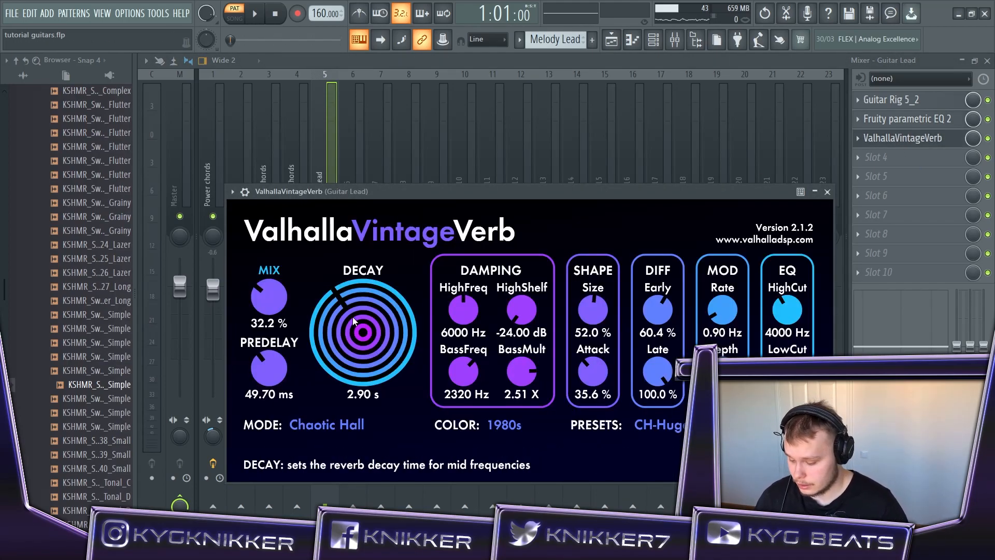
click(658, 425)
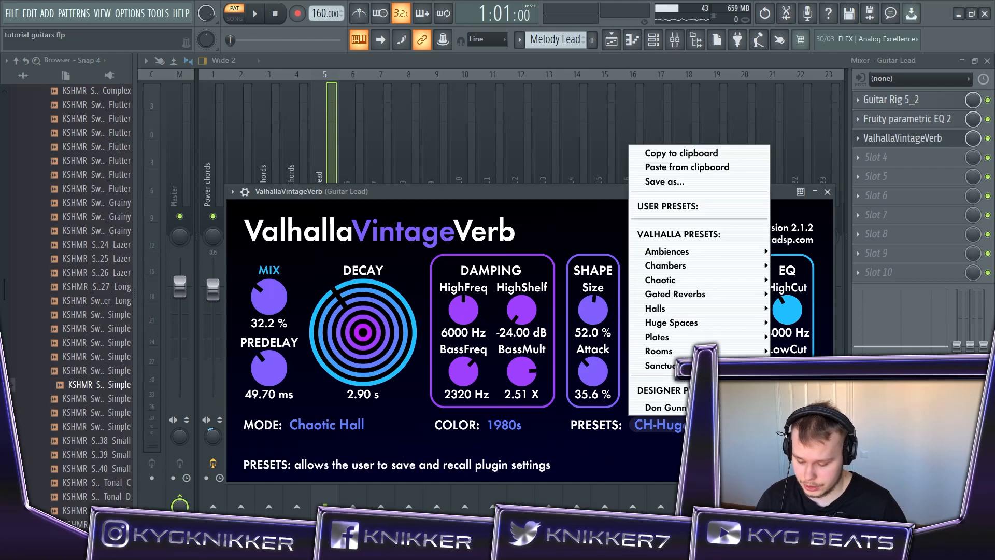
mouse_move(750, 265)
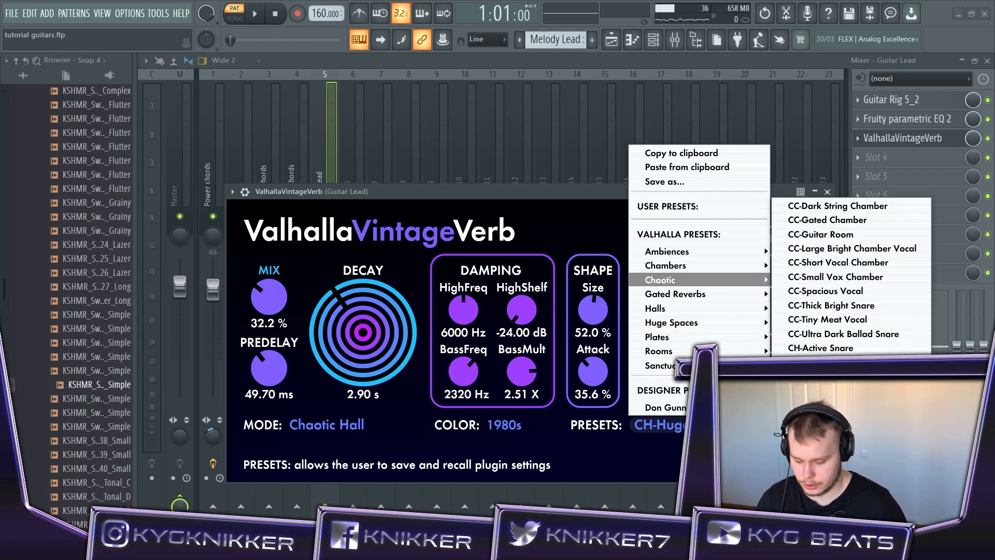
click(579, 228)
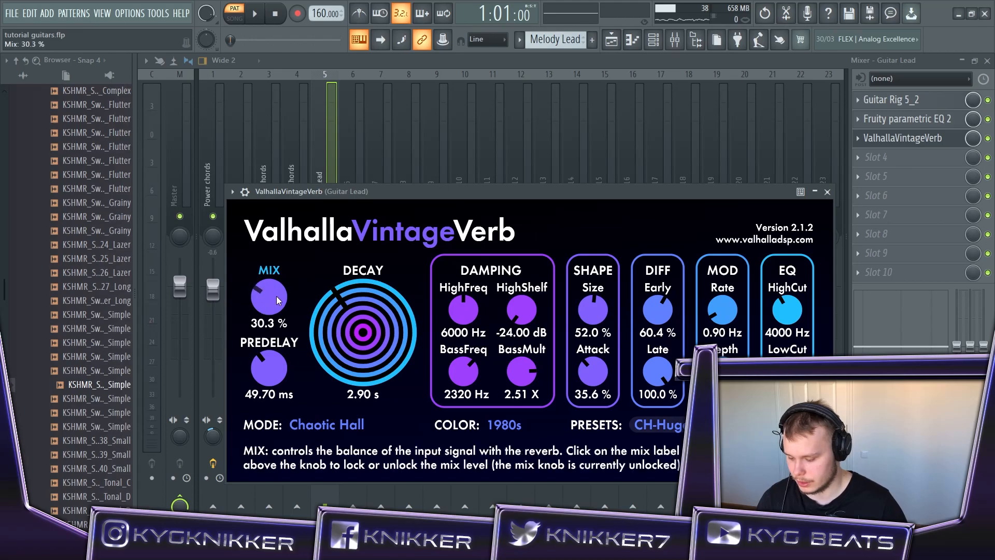
click(828, 192)
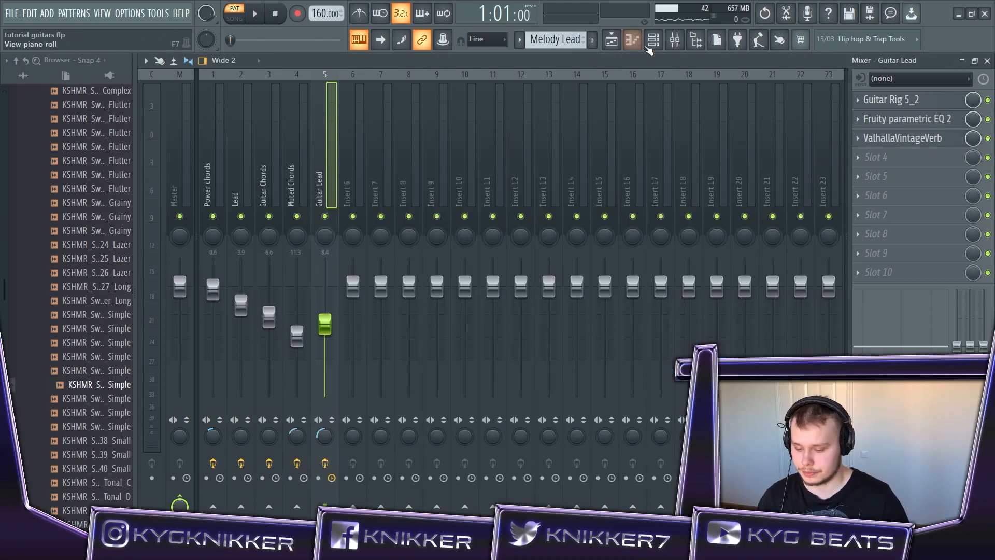
- In the playlist, move the Power Chords, Muted Chords and Lead clips to later bars, leaving Melody and Melody Lead at bar 1
click(612, 40)
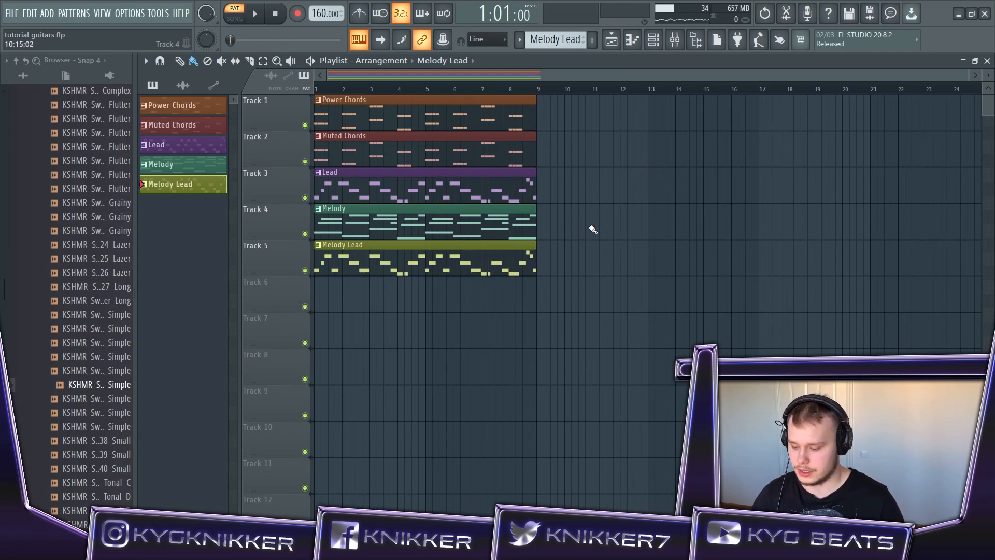
drag(666, 258, 434, 188)
ctrl+click(617, 220)
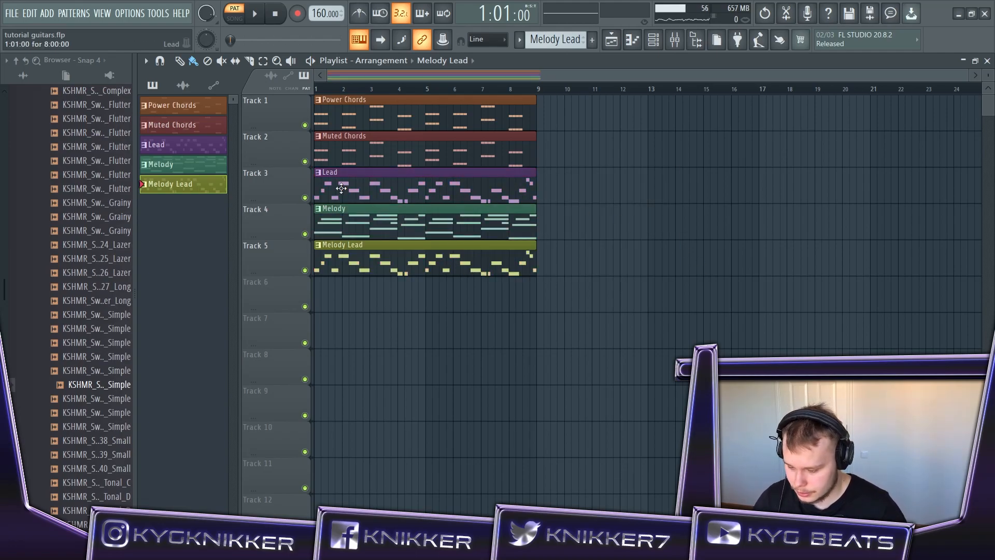
click(386, 183)
drag(627, 249, 365, 154)
drag(432, 208, 371, 156)
mouse_move(364, 158)
mouse_down()
mouse_move(586, 160)
mouse_move(747, 194)
mouse_up()
ctrl+click(580, 194)
drag(530, 229, 397, 228)
- Reposition and repeat the Power Chords, Muted Chords and Lead clips on tracks 1 to 3 to build the main sections
drag(354, 122, 755, 124)
drag(567, 191, 678, 191)
drag(482, 150, 815, 149)
drag(706, 112, 817, 112)
drag(706, 187, 817, 188)
right_click(555, 189)
drag(462, 152, 558, 152)
- Add Melody clips at bars 57 and 65 and Melody Lead clips at bars 25 and 65, shifting the later sections by eight bars
drag(350, 225, 813, 224)
drag(726, 151, 821, 151)
drag(824, 219, 918, 220)
drag(702, 154, 775, 153)
drag(323, 268, 840, 269)
drag(778, 224, 851, 224)
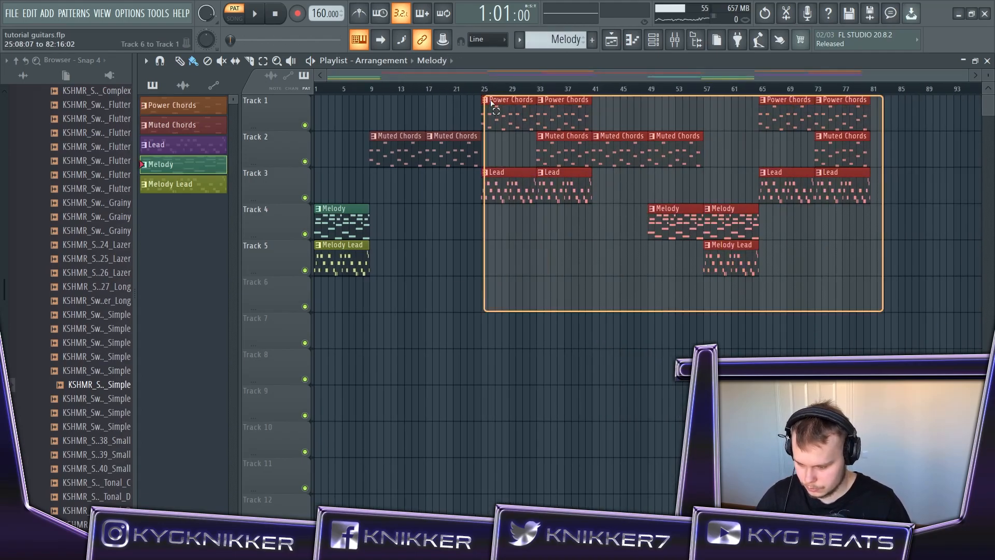
scroll(509, 341, down, 1)
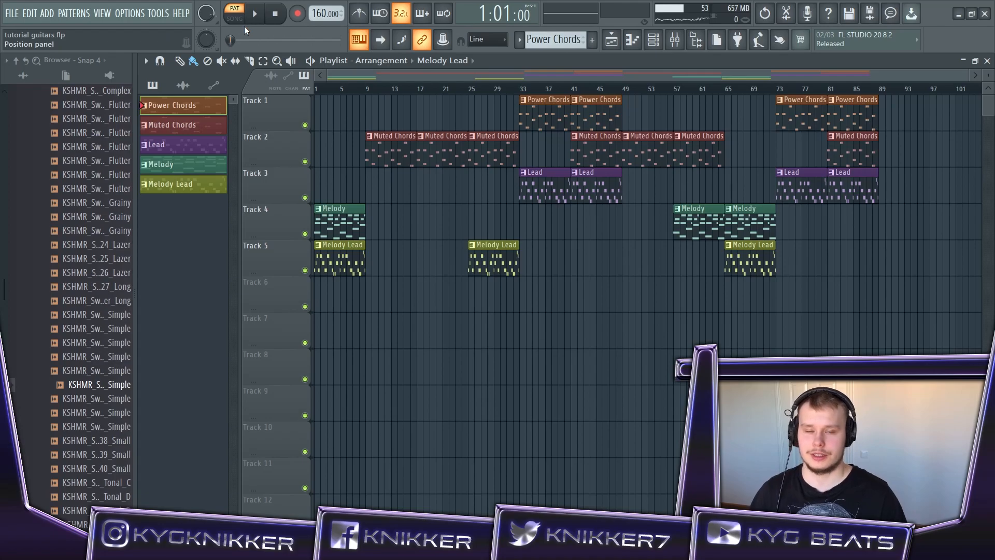
- Switch to song mode and shorten the end of the Melody Lead clip that starts at bar 25
click(242, 23)
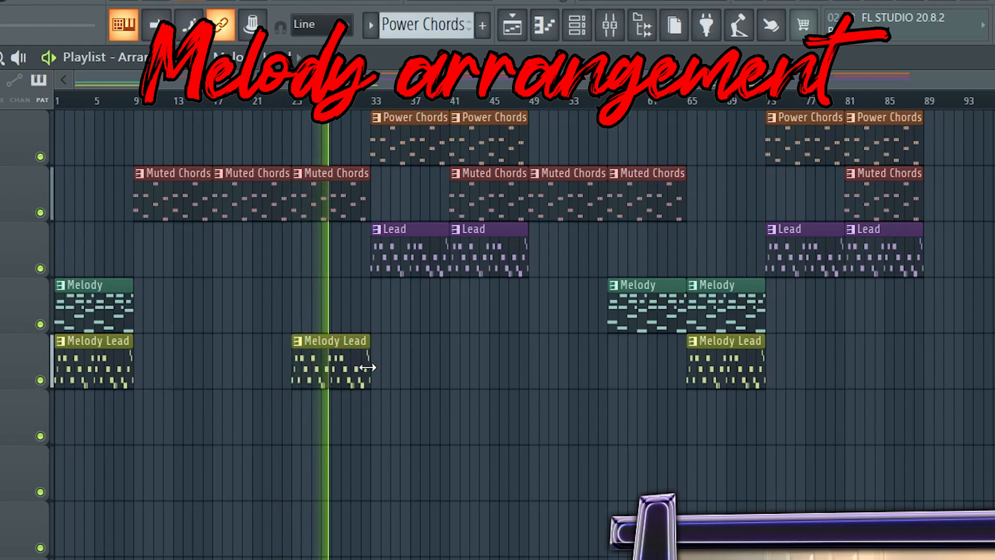
drag(364, 376, 356, 375)
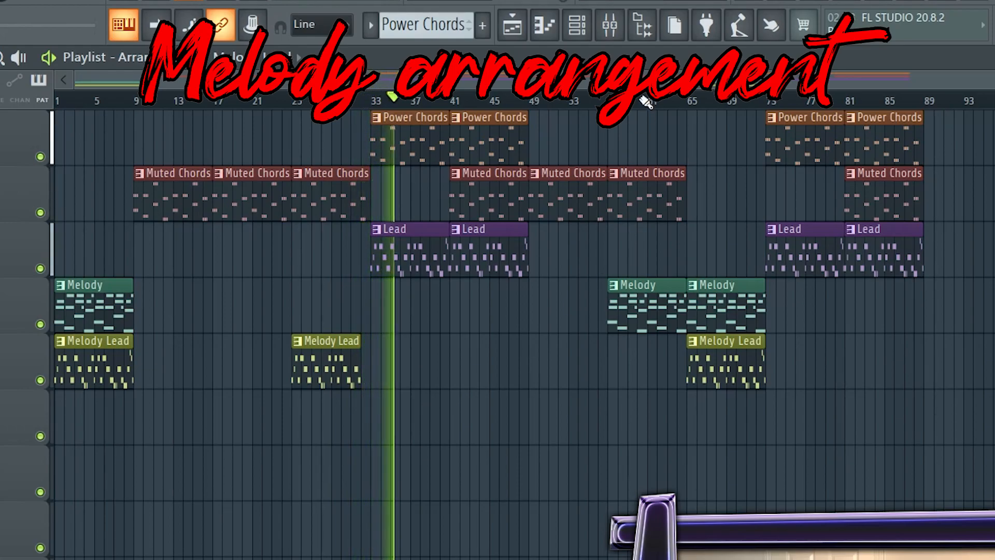
- Check the Power Chords mixer track and the channel rack during playback, return to the playlist and stop the song
click(609, 25)
click(2, 207)
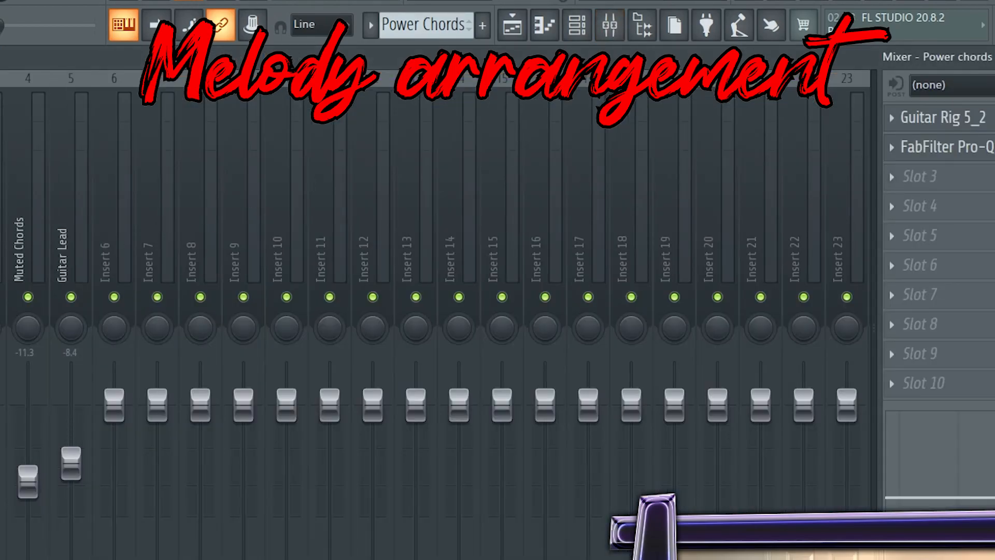
click(577, 25)
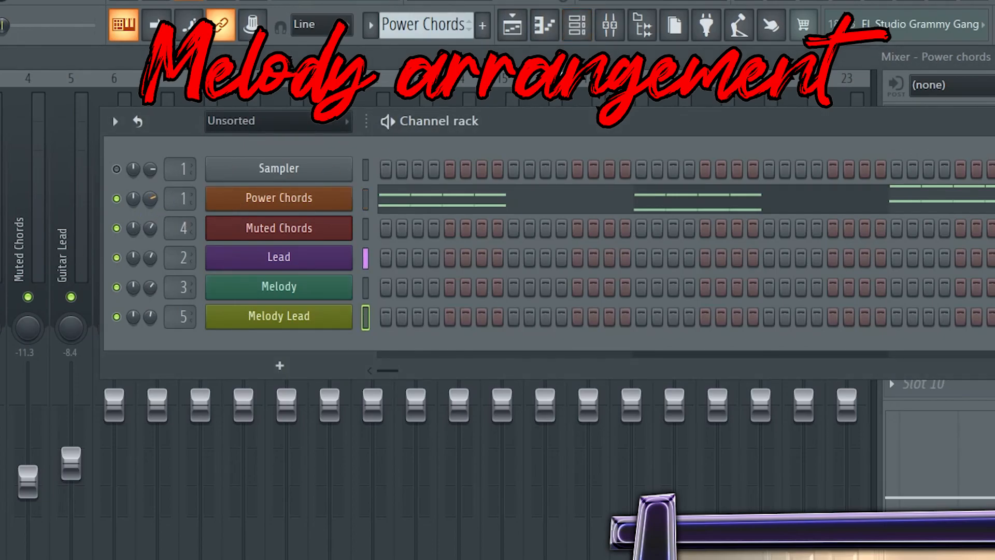
click(512, 25)
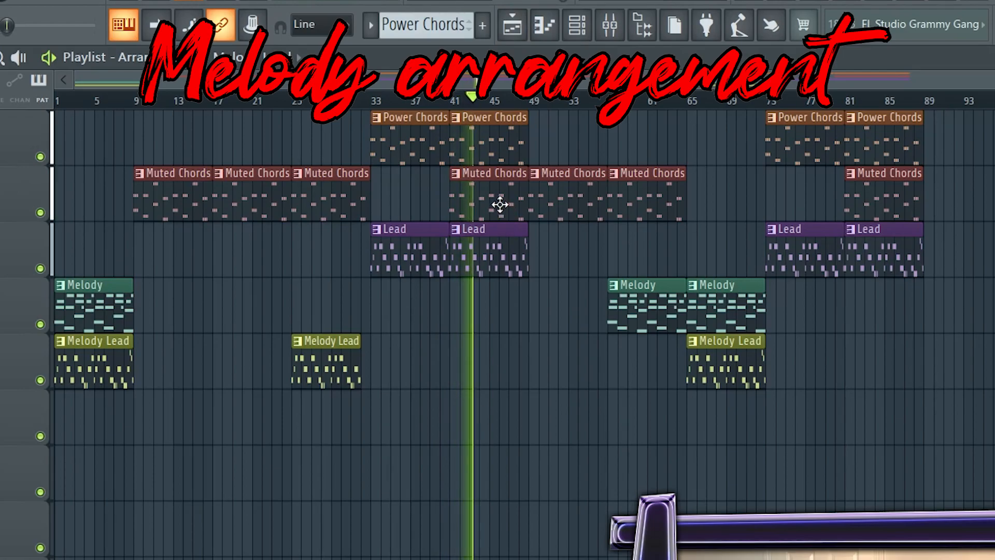
key(space)
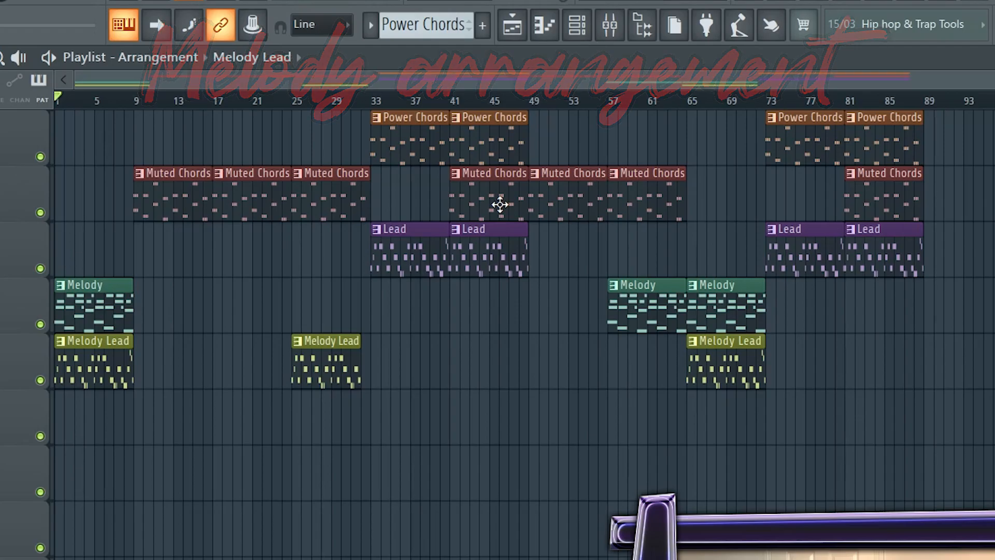
- Make the Muted Chords clip at bar 41 a unique pattern and open its notes in the piano roll
right_click(482, 181)
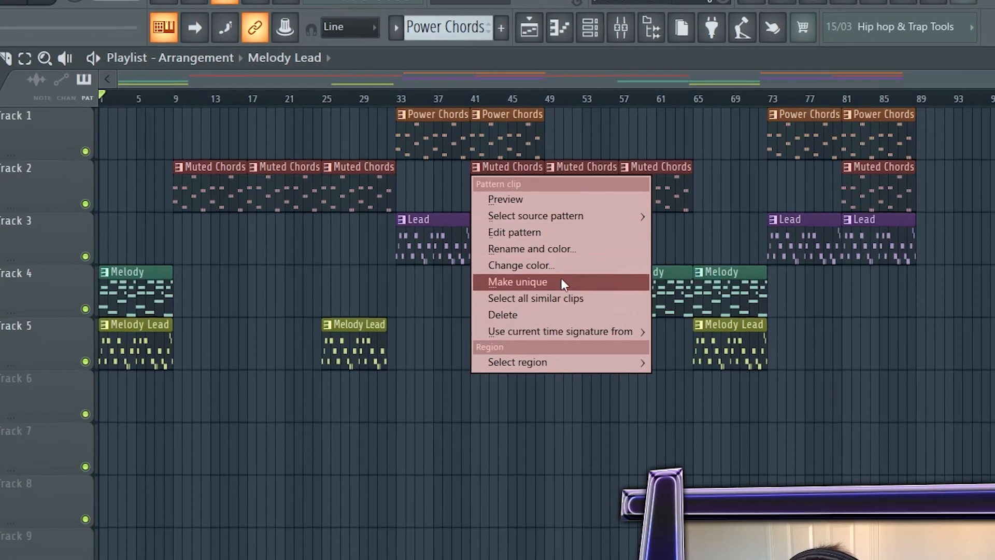
click(551, 276)
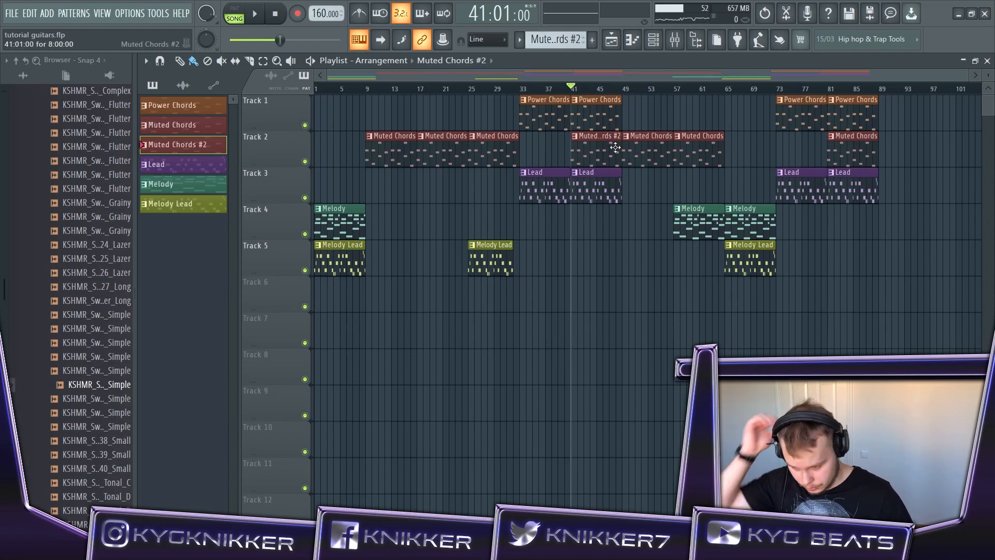
right_click(579, 138)
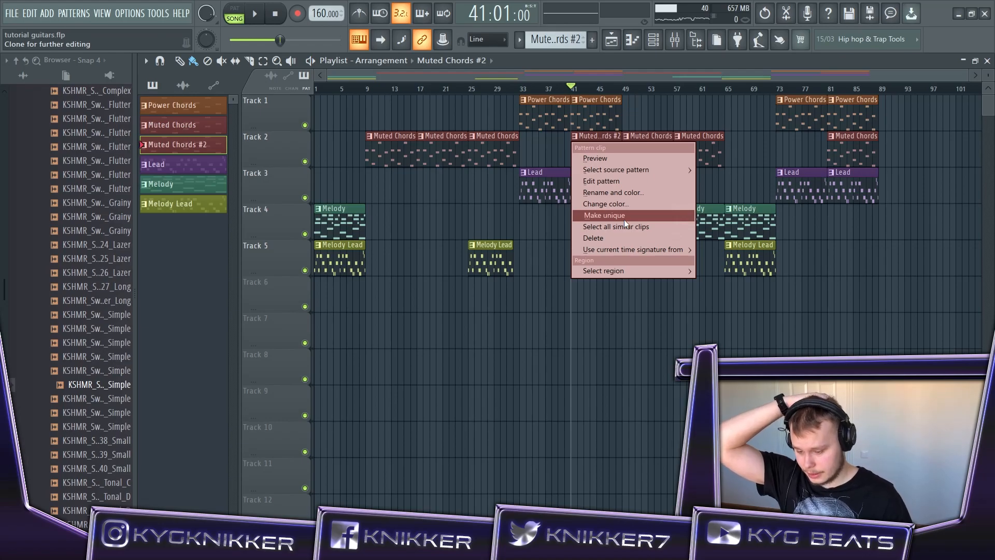
click(614, 135)
double_click(612, 138)
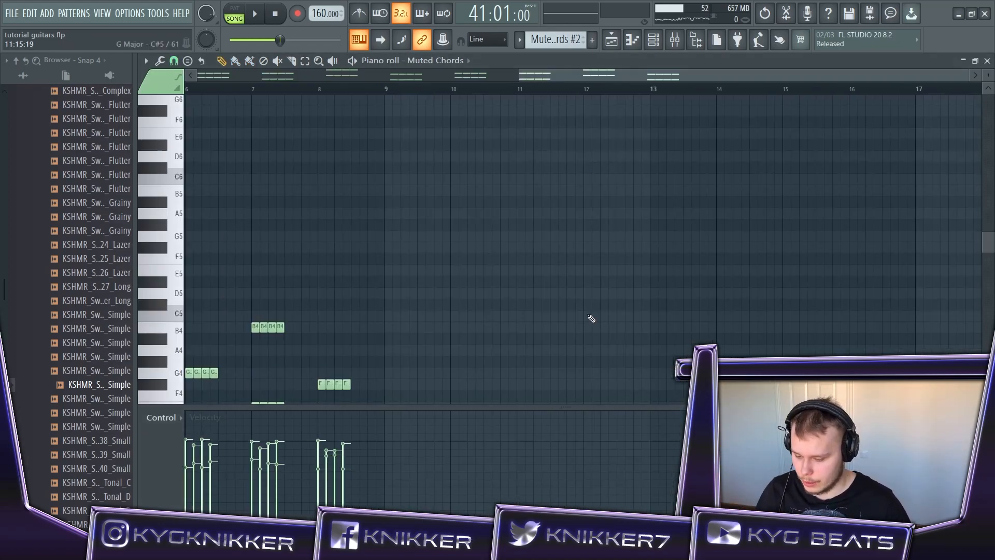
- Duplicate all the muted chord notes half a bar later so that each of the eight bars is filled
key(ctrl+a)
scroll(648, 228, up, 5)
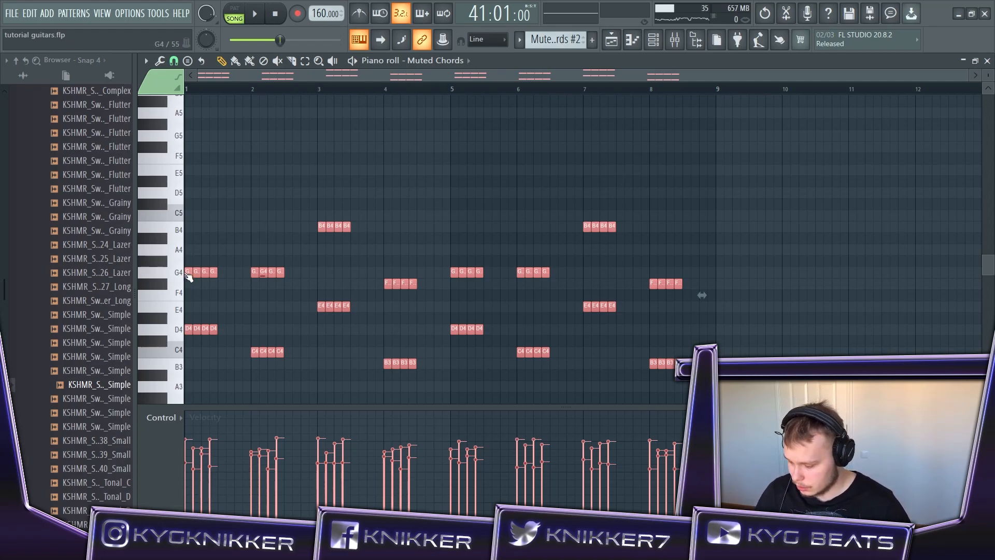
drag(188, 276, 220, 278)
key(Delete)
drag(783, 380, 184, 174)
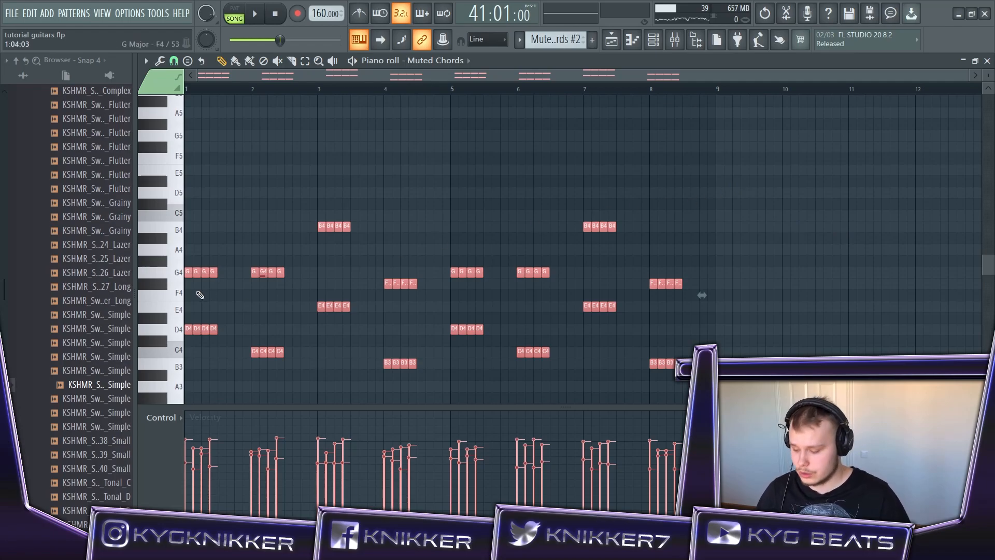
drag(187, 273, 220, 273)
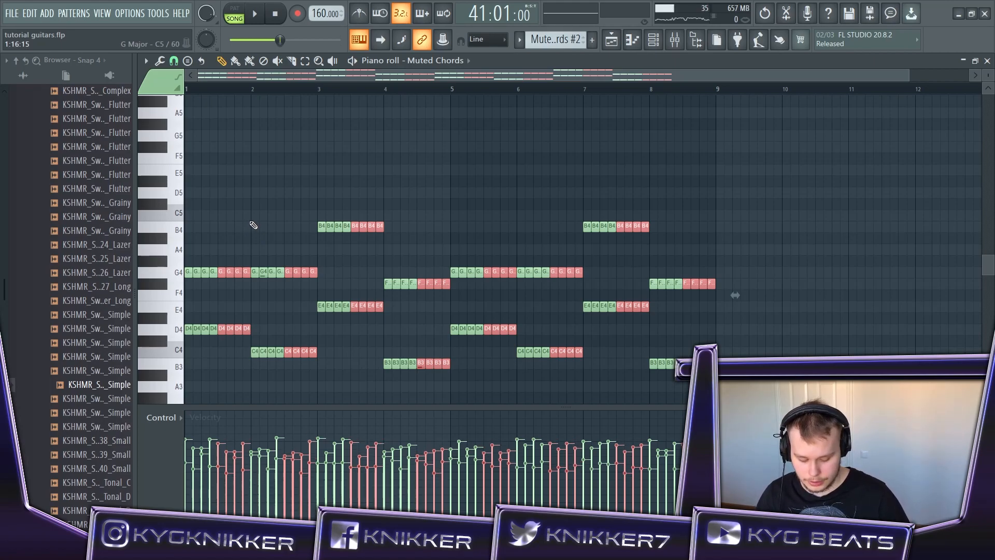
ctrl+click(275, 200)
scroll(276, 199, down, 1)
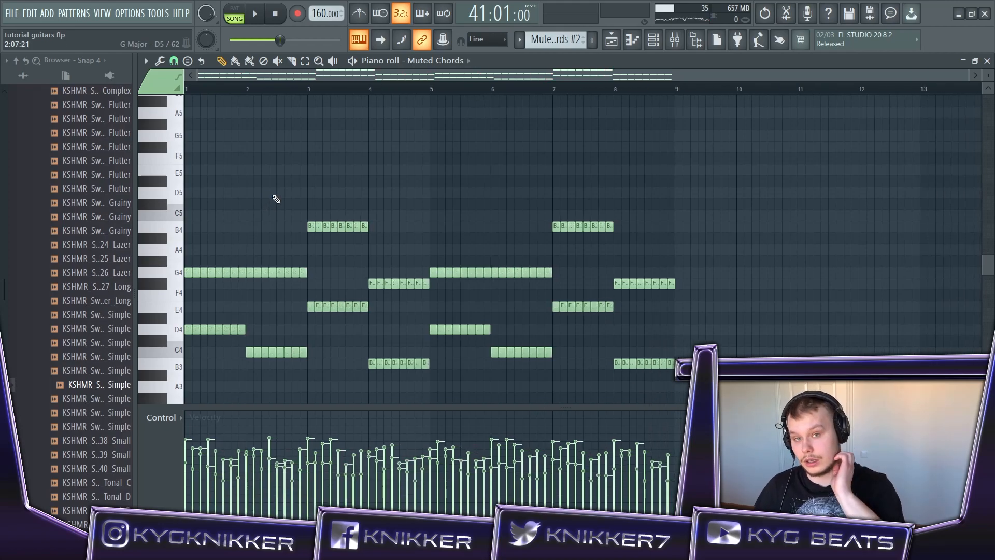
- Return to the playlist and play the arrangement from bar 41
click(612, 40)
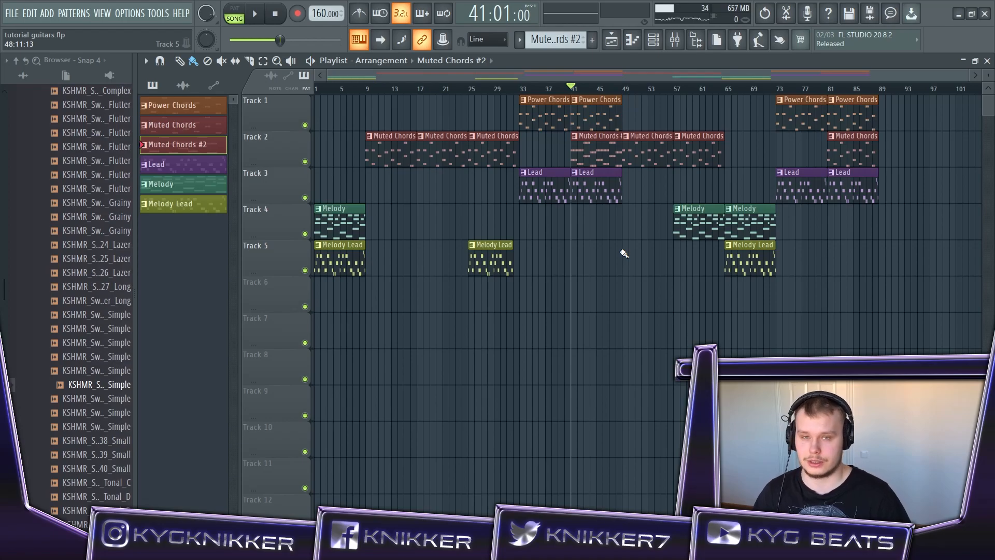
key(space)
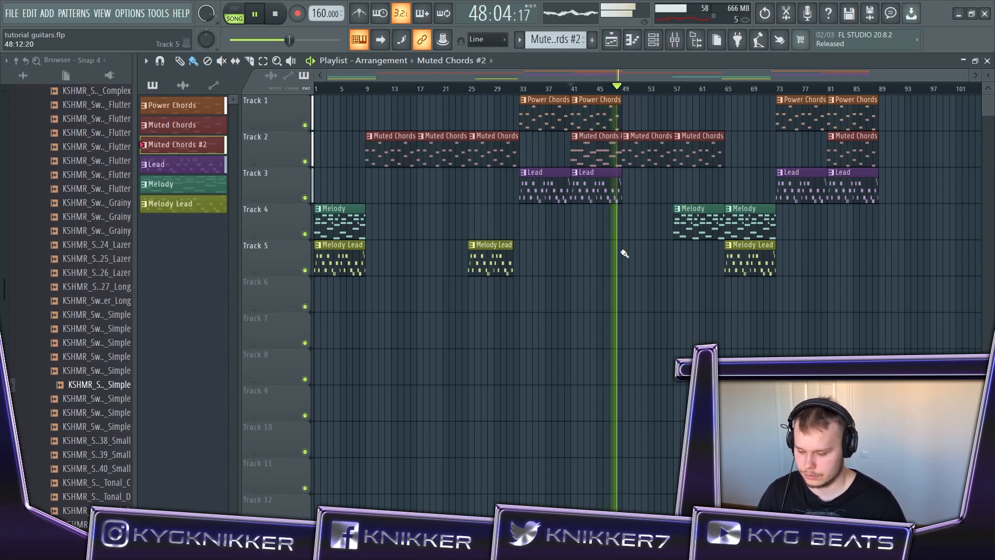
key(space)
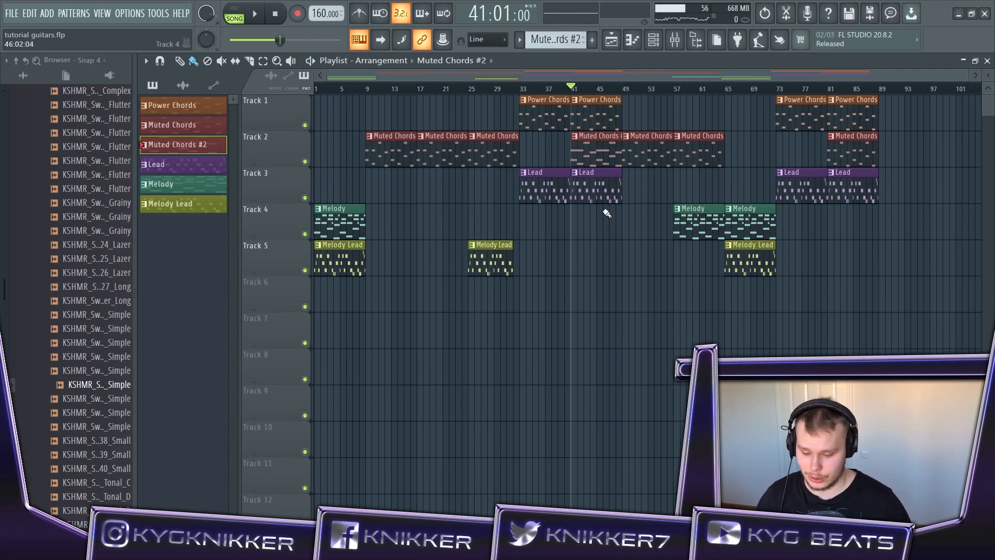
- Set the playback position to bar 49, copy the Lead clip there and make the copy a unique pattern
click(622, 89)
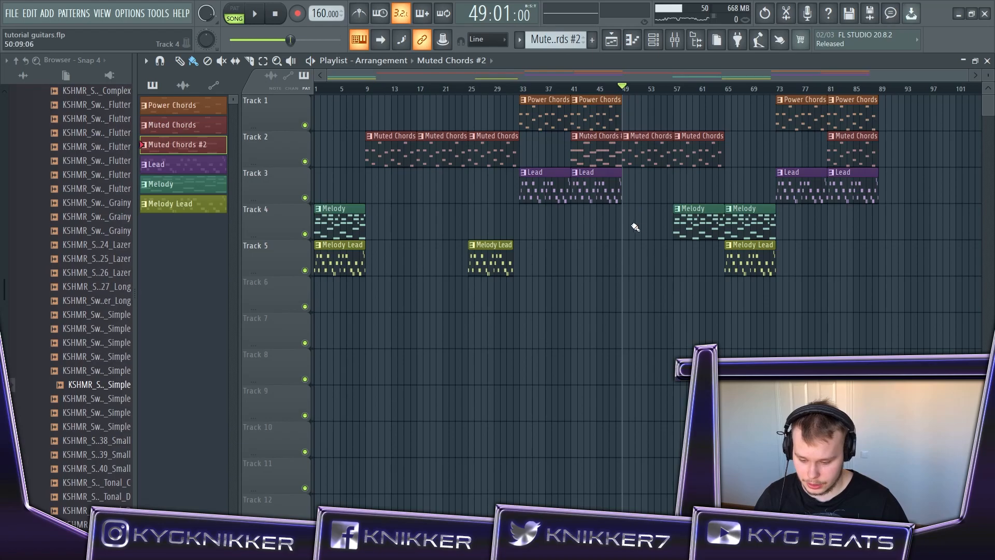
drag(593, 192, 645, 193)
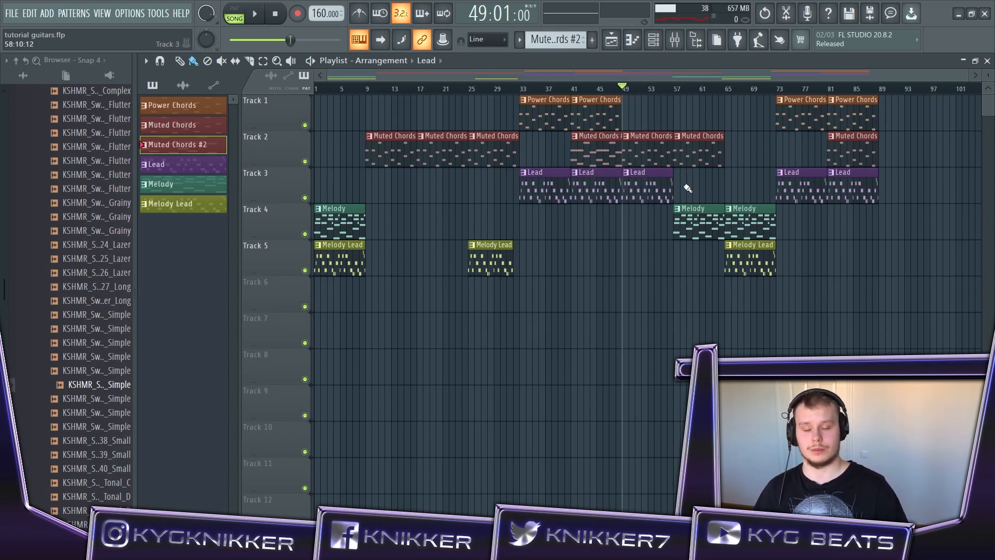
click(626, 174)
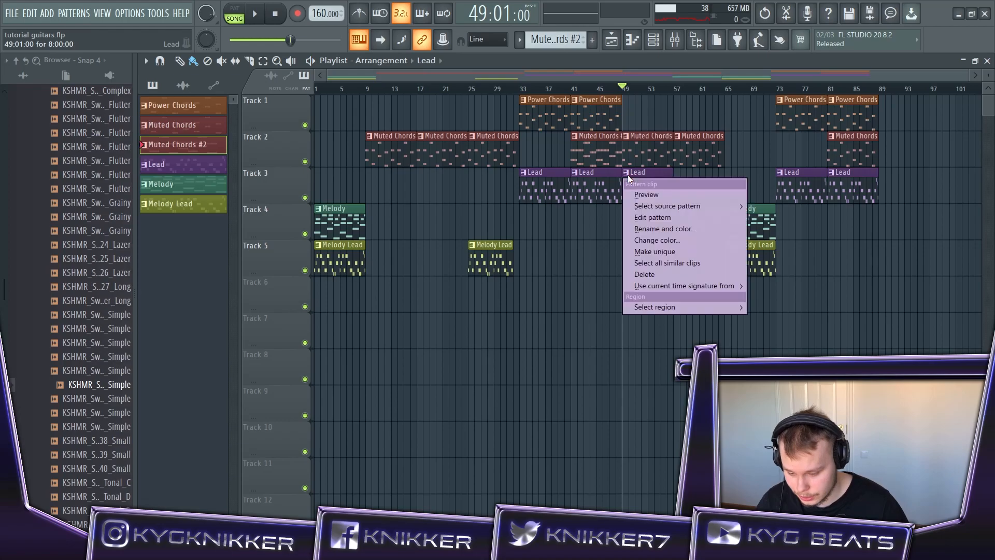
click(680, 251)
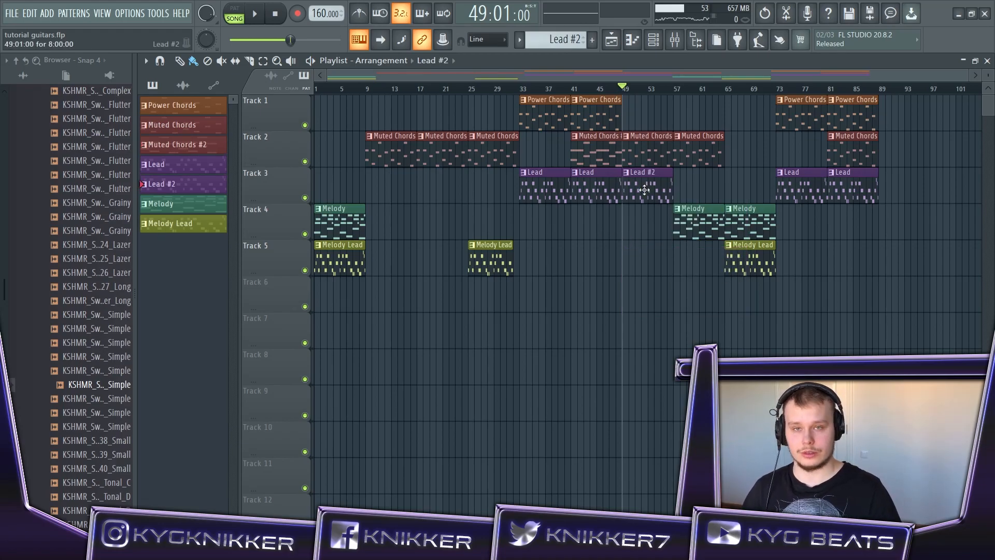
- Transpose all notes of the Lead #2 pattern down one octave, lower their velocities and return to the playlist
double_click(639, 189)
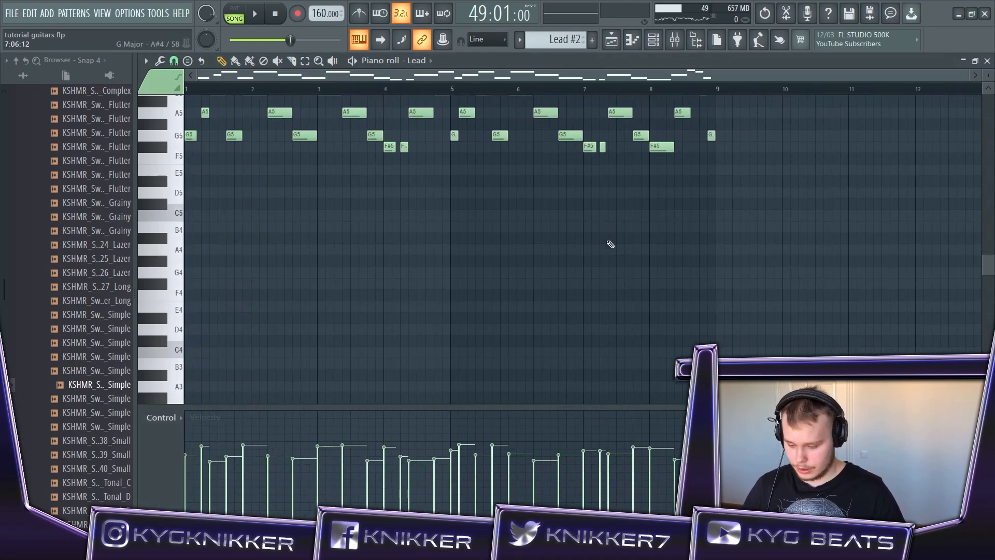
drag(829, 329, 156, 148)
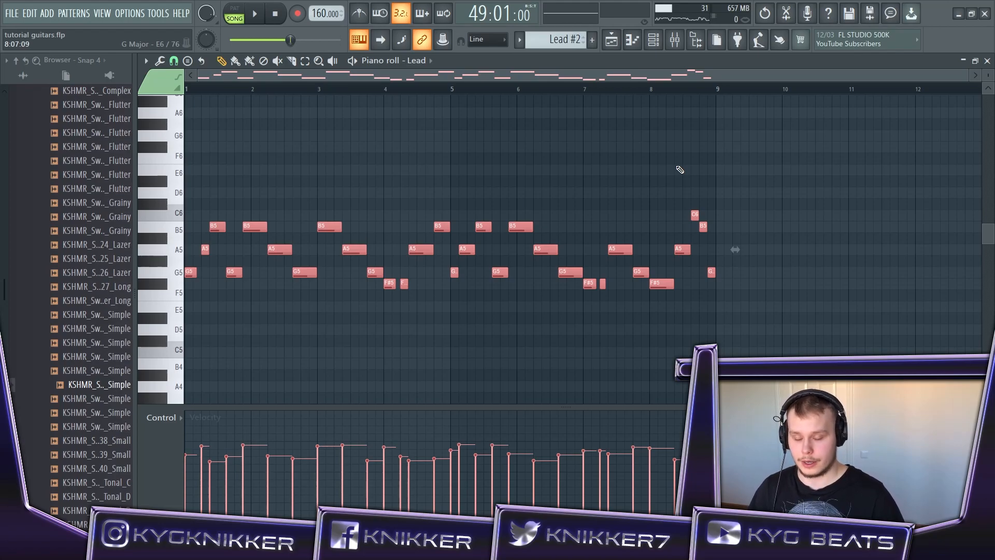
key(ctrl+Down)
scroll(673, 160, down, 5)
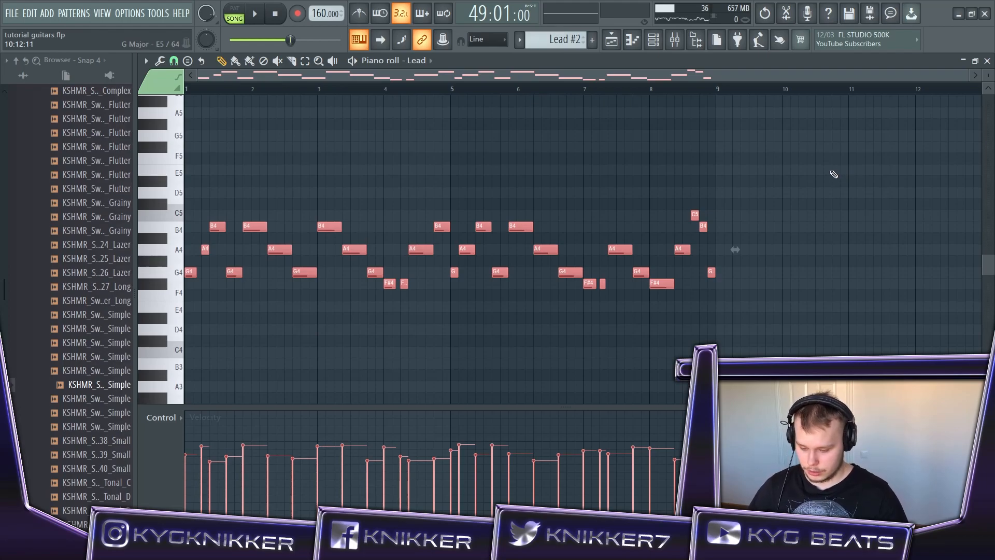
scroll(833, 175, down, 6)
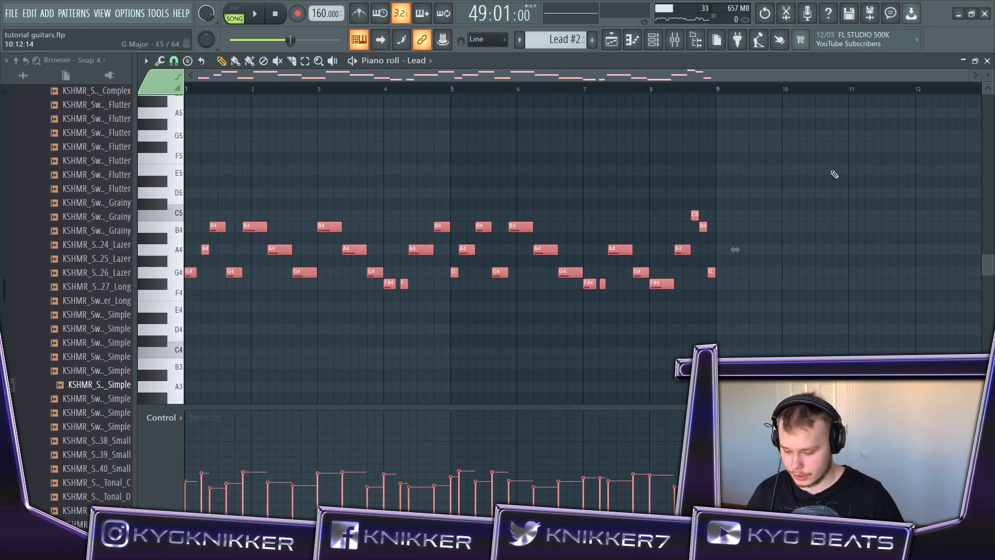
click(612, 40)
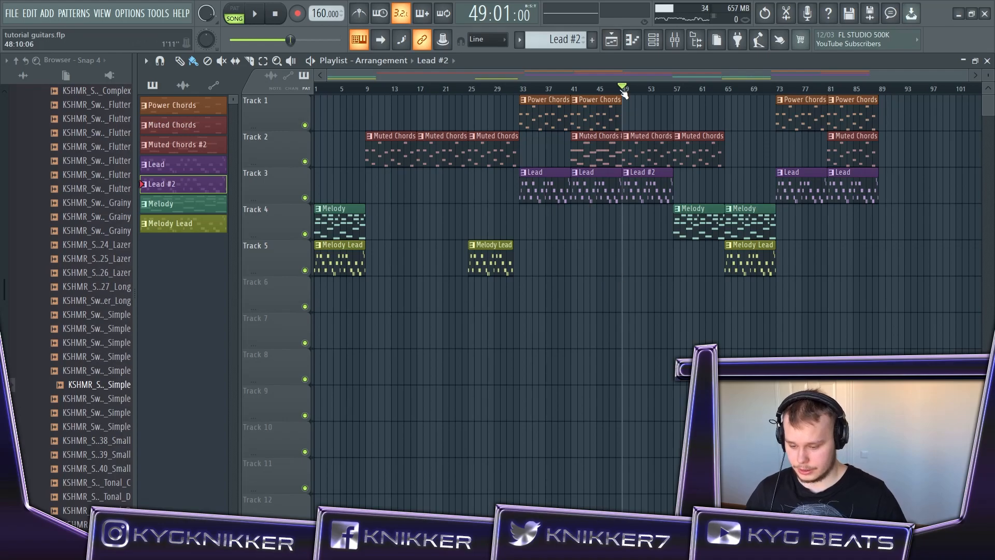
- Try shortening the end of the second Lead clip, play the arrangement from bar 45, and restore the clip's end to bar 49
scroll(621, 91, up, 5)
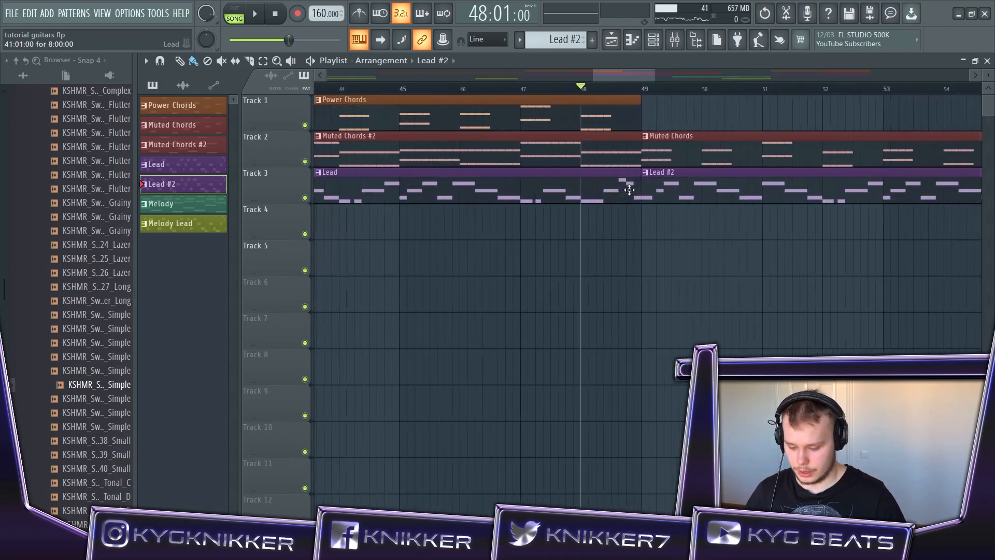
drag(641, 188, 622, 191)
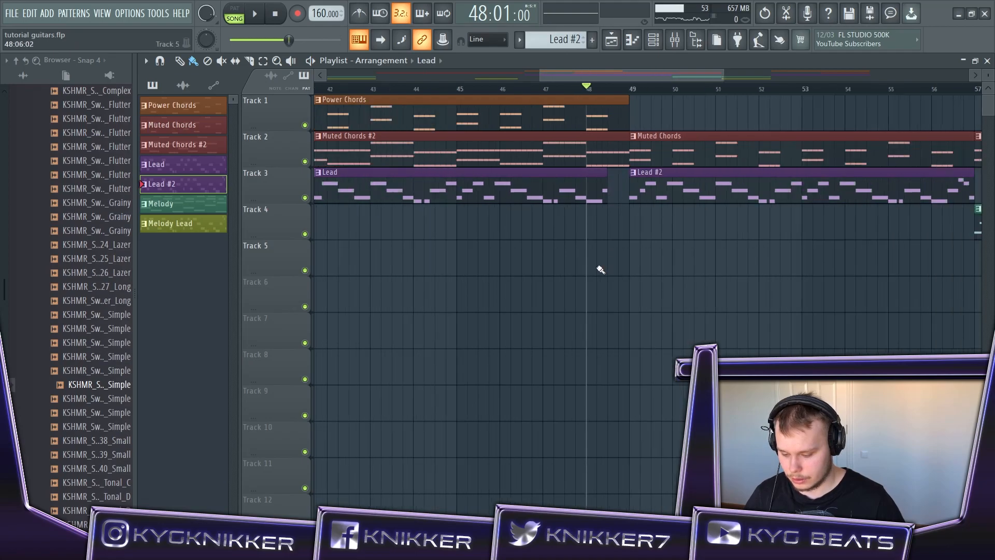
scroll(591, 89, down, 5)
click(579, 93)
click(565, 92)
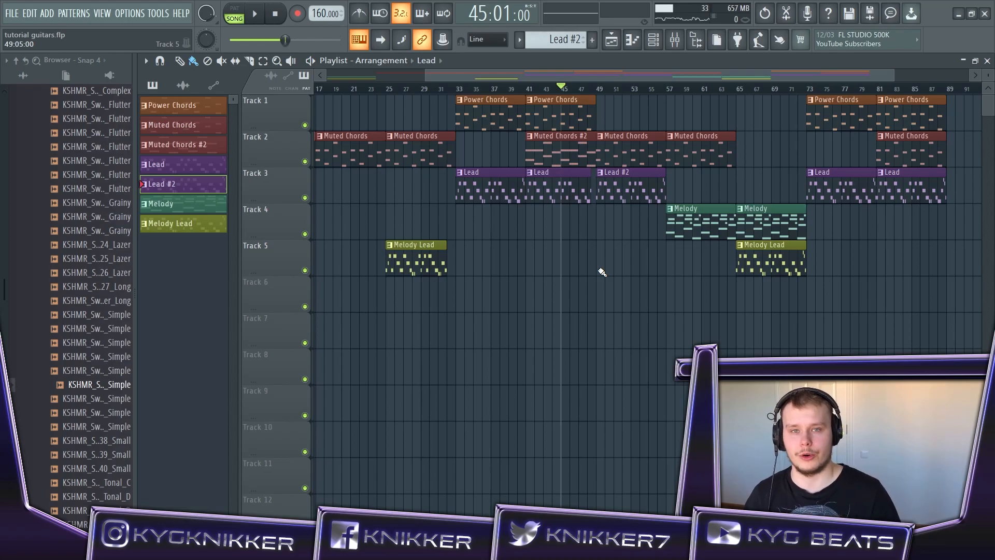
key(space)
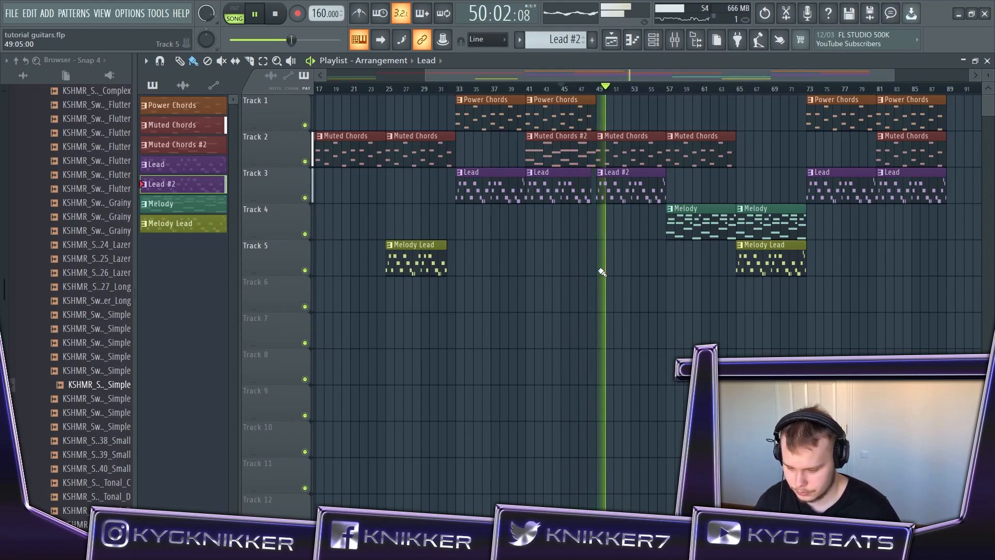
key(space)
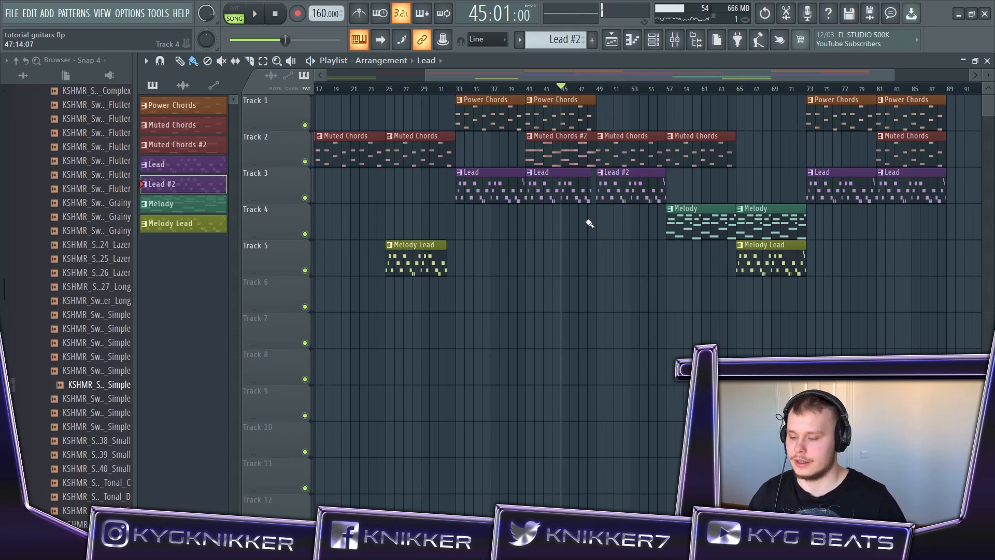
scroll(590, 221, up, 5)
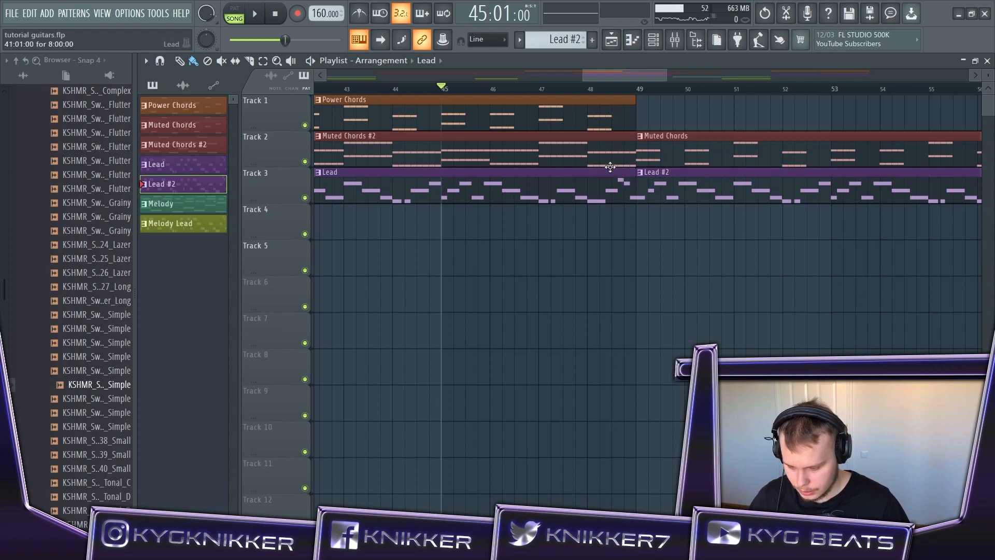
scroll(610, 168, down, 5)
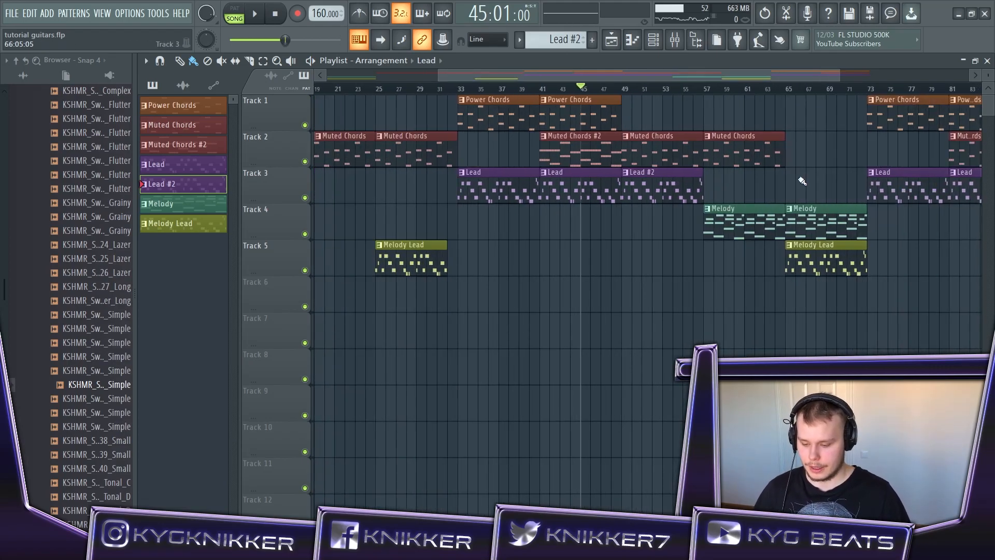
- Play the arrangement from bar 49 and replace the Muted Chords clip at bar 81 with Muted Chords #2, trimmed to end at bar 89
click(624, 90)
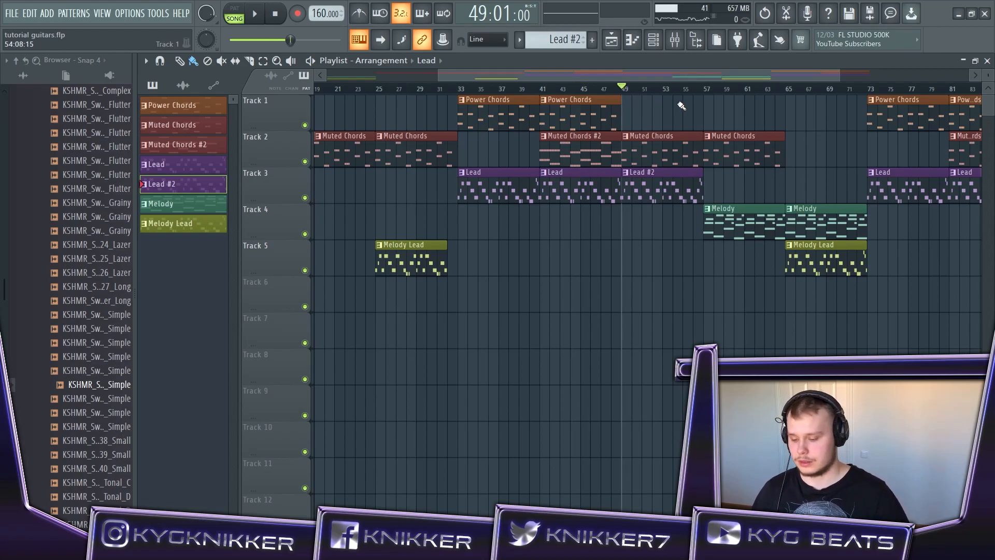
key(space)
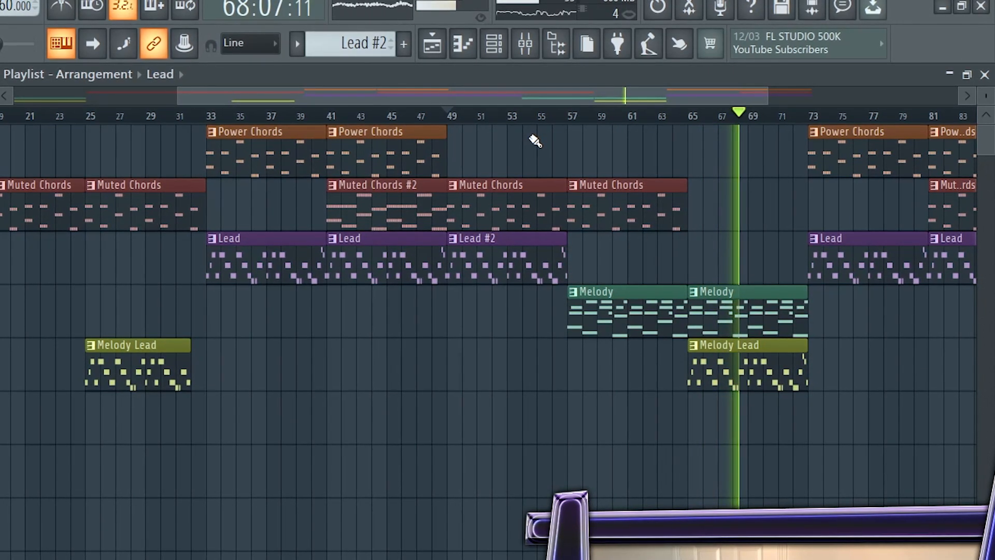
scroll(493, 404, down, 3)
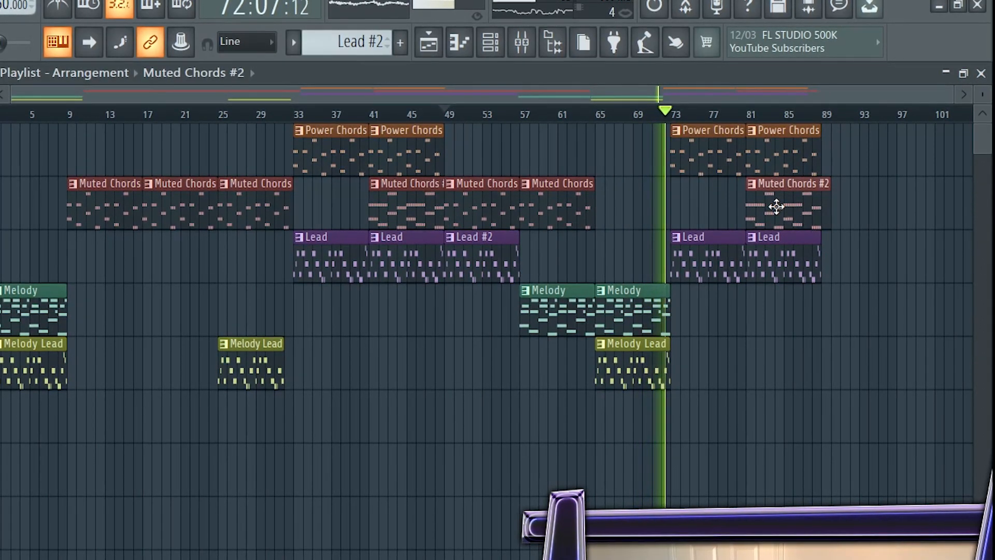
drag(825, 221, 821, 222)
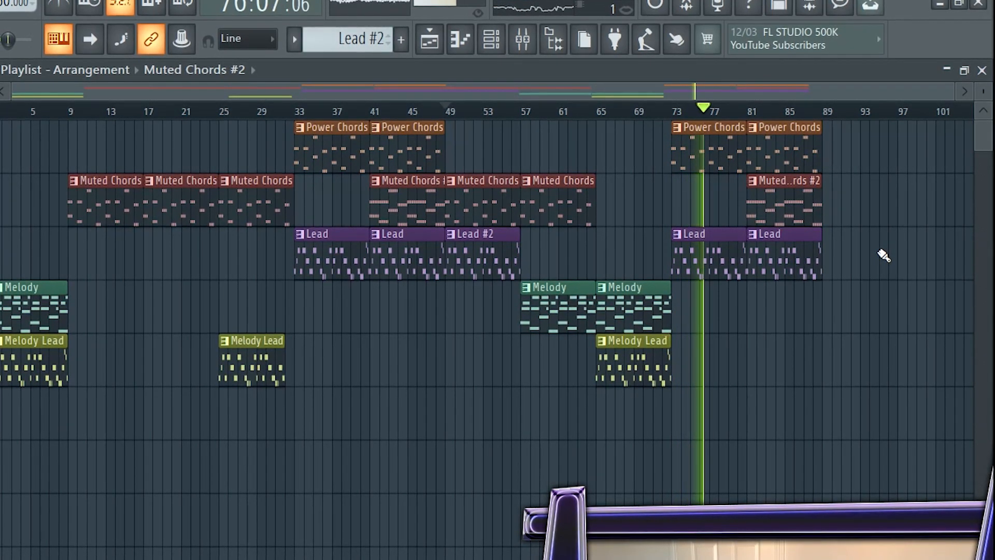
- Add another Muted Chords #2 clip on Track 2 at bar 89, stop playback and return the playback position to bar 1
click(852, 199)
drag(852, 199, 861, 200)
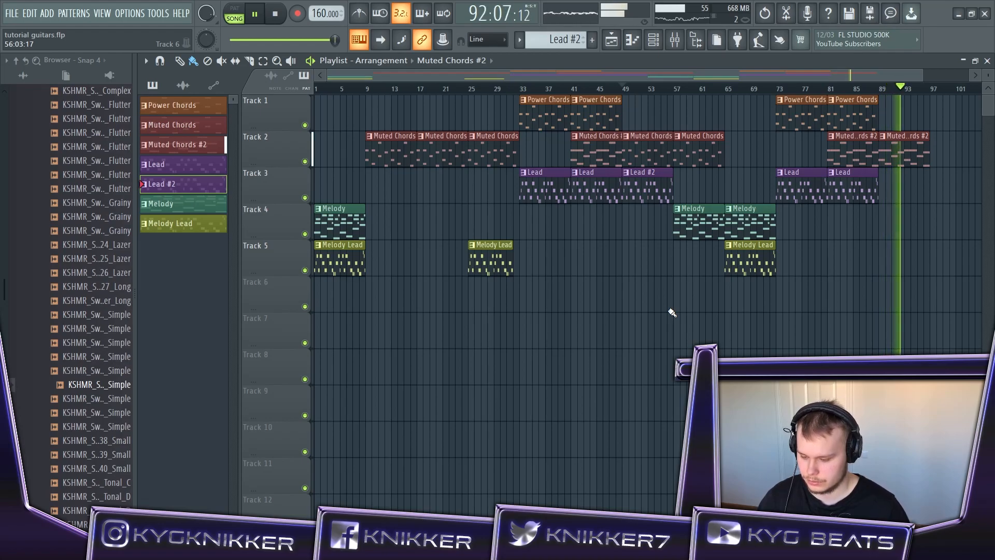
key(space)
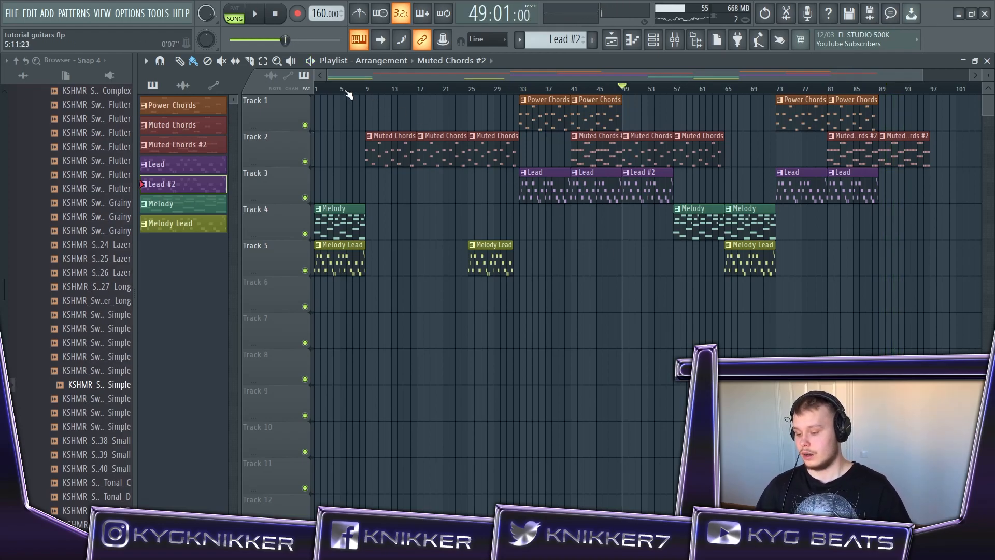
key(Home)
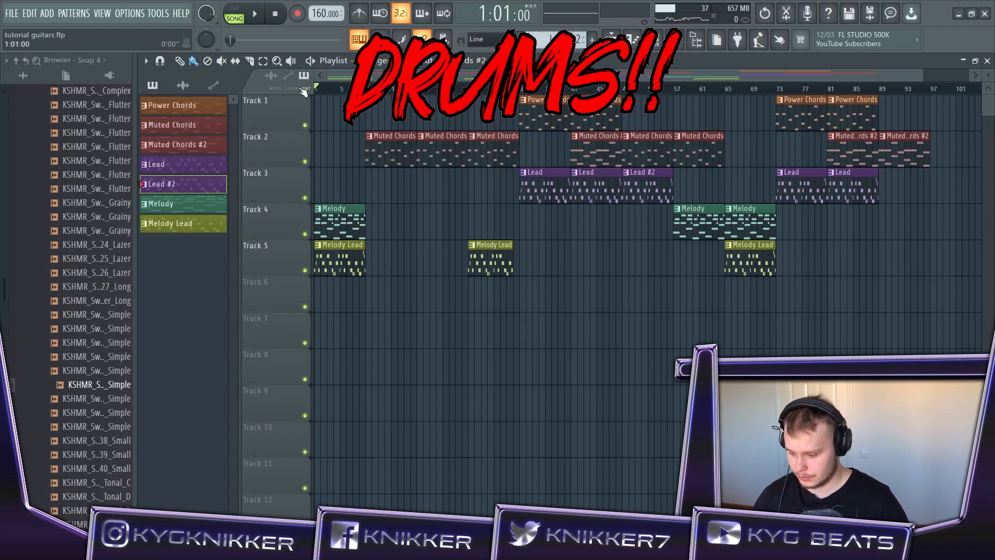
- Open the channel rack and show the Unsorted channel group
key(F6)
click(433, 102)
click(456, 143)
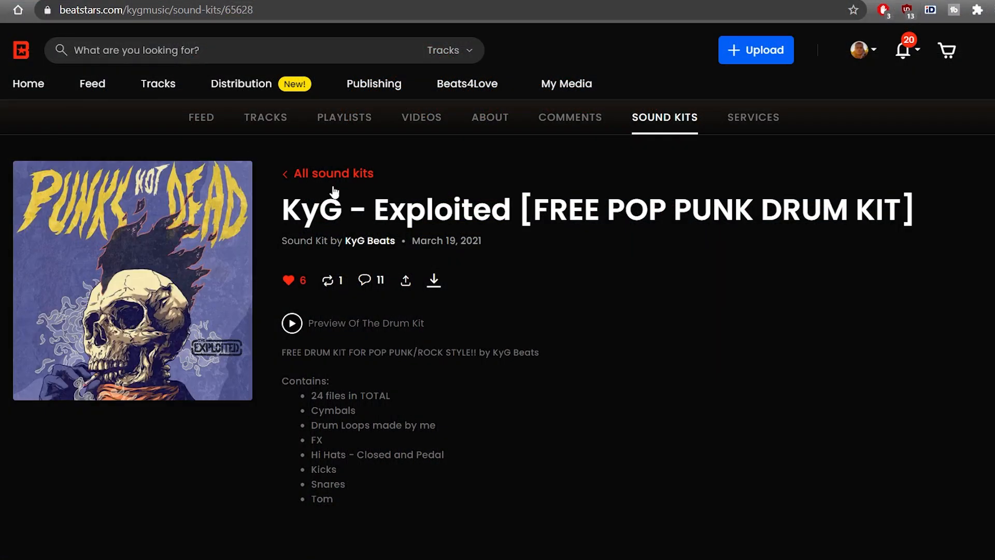
- On the BeatStars page, review the KyG - Exploited drum kit's contents, open its free download form and close it
scroll(275, 415, down, 1)
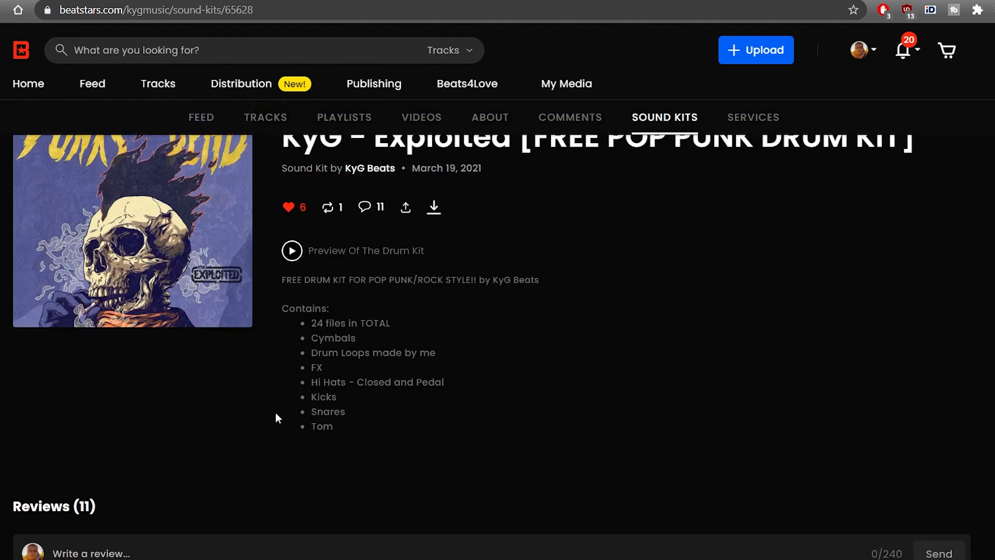
click(433, 208)
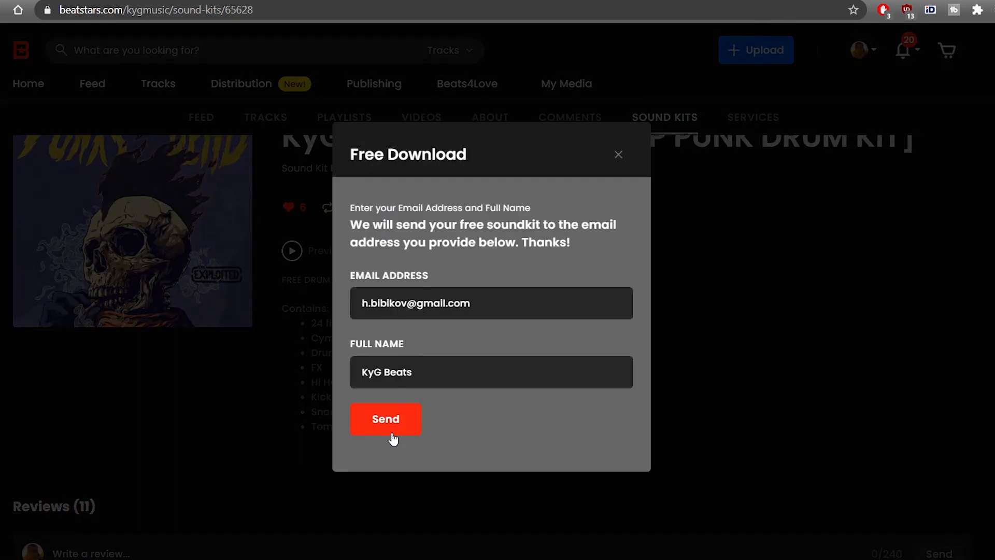
click(628, 159)
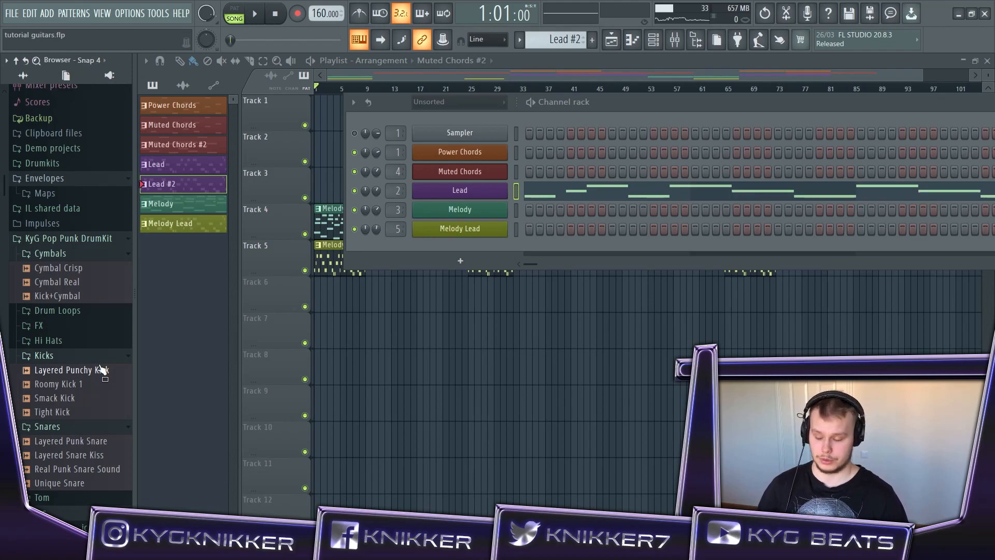
- Preview (160BPM) Drum Loop 03 KyG from the KyG Pop Punk DrumKit's Drum Loops folder and place it on Track 7 at bar 33
click(105, 256)
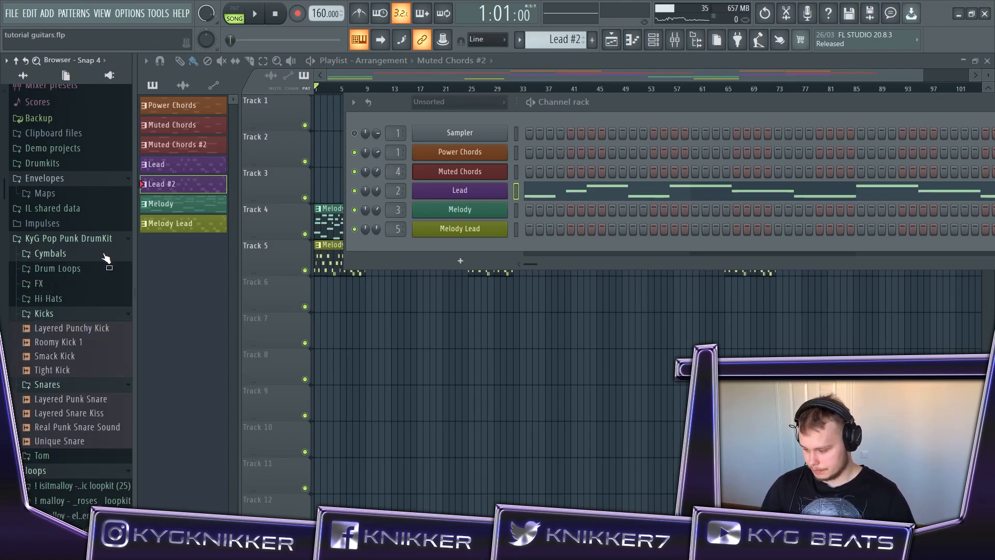
click(105, 268)
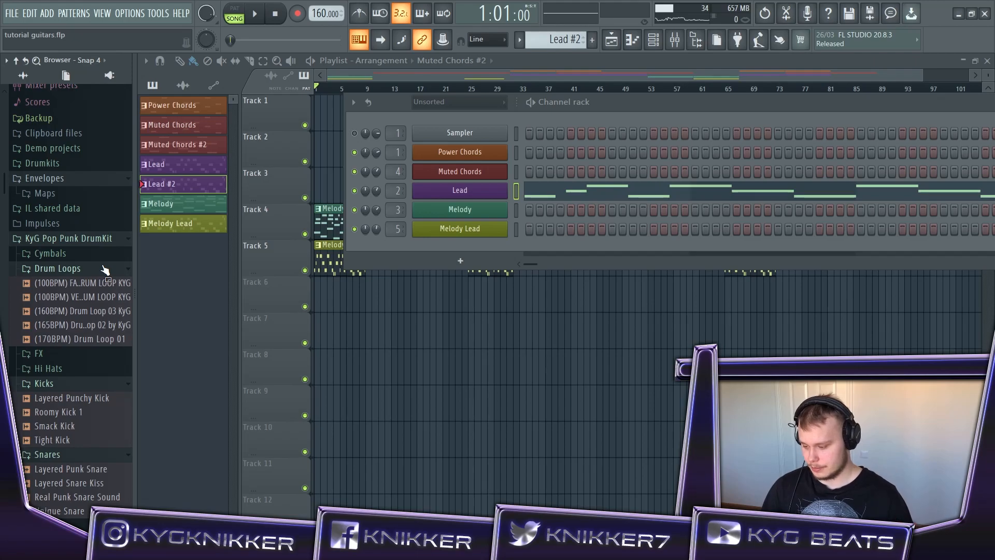
scroll(105, 270, up, 1)
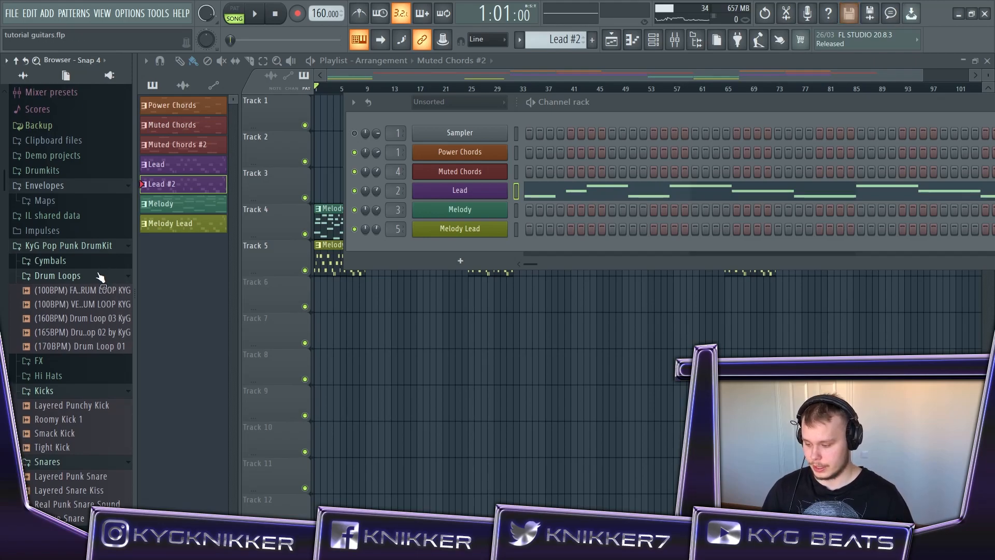
click(102, 322)
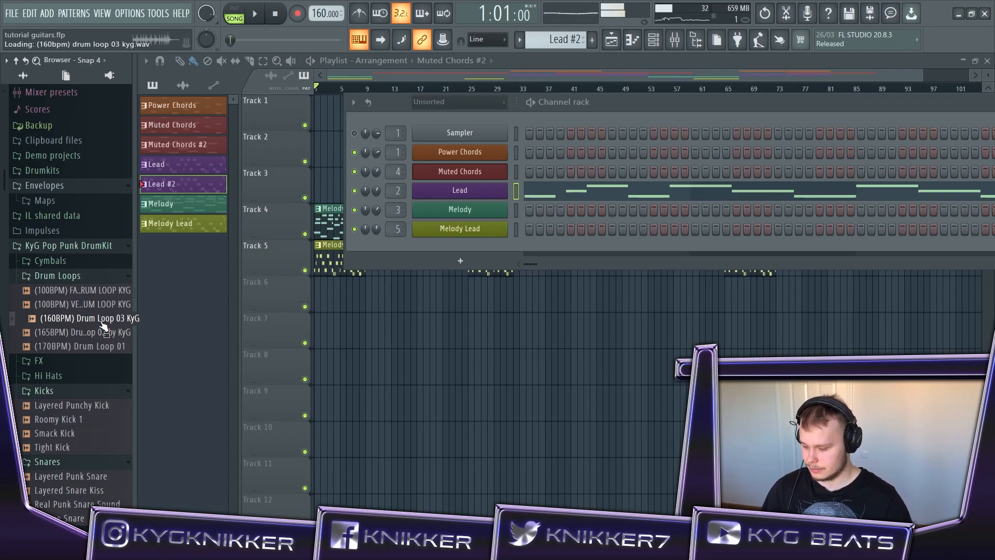
drag(102, 322, 588, 332)
scroll(493, 331, up, 3)
scroll(813, 399, up, 1)
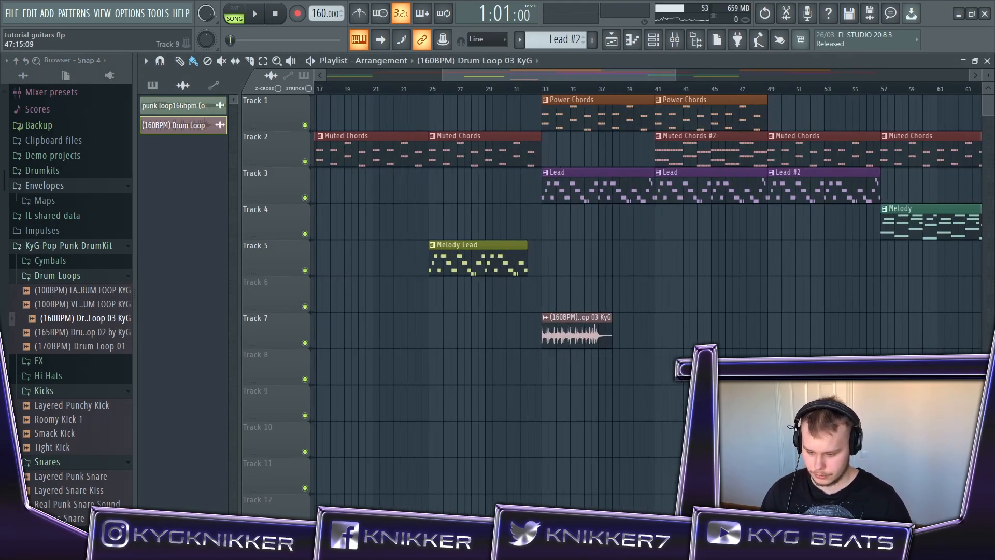
- Copy the drum loop to Track 8 at bar 37 and duplicate both loop clips eight bars later
scroll(570, 363, up, 2)
drag(459, 335, 563, 372)
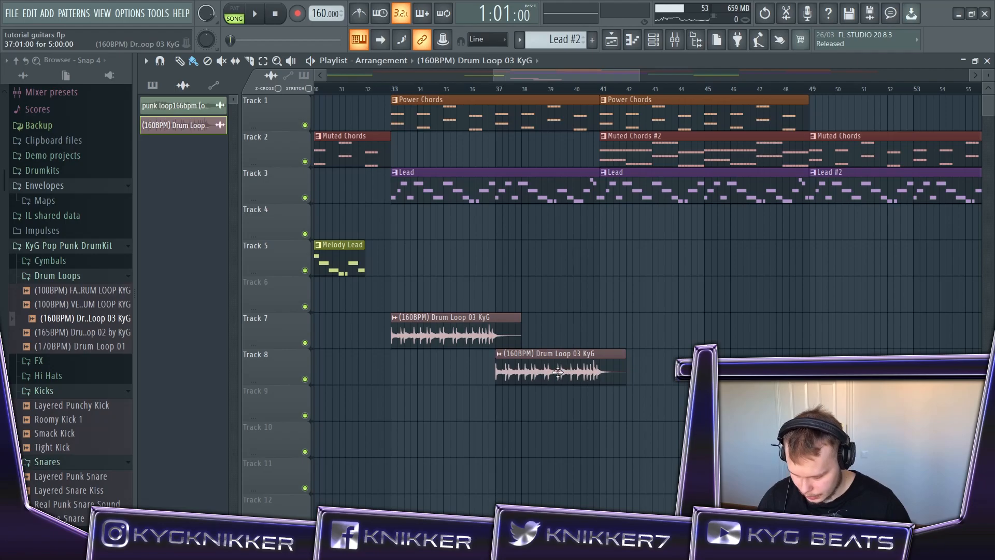
key(ctrl+b)
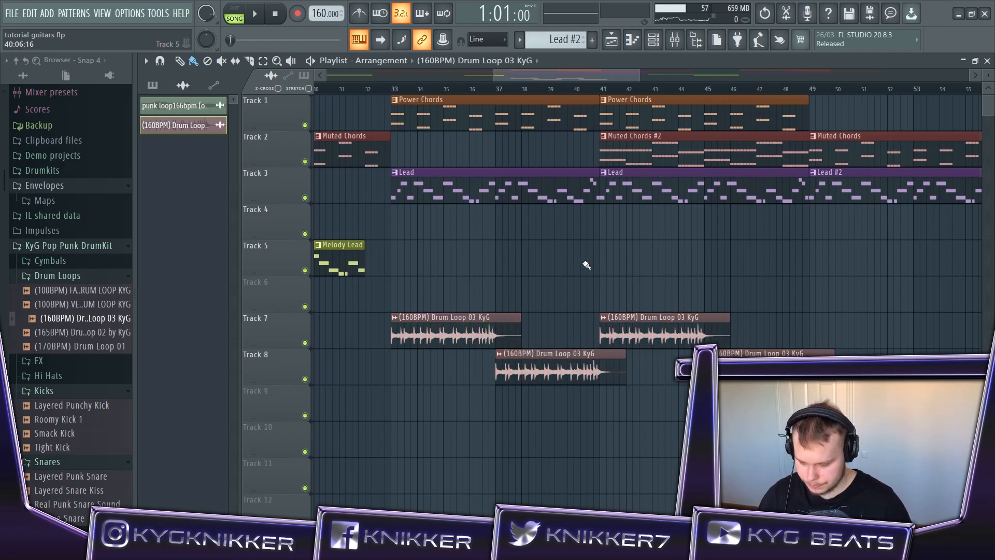
scroll(586, 265, down, 5)
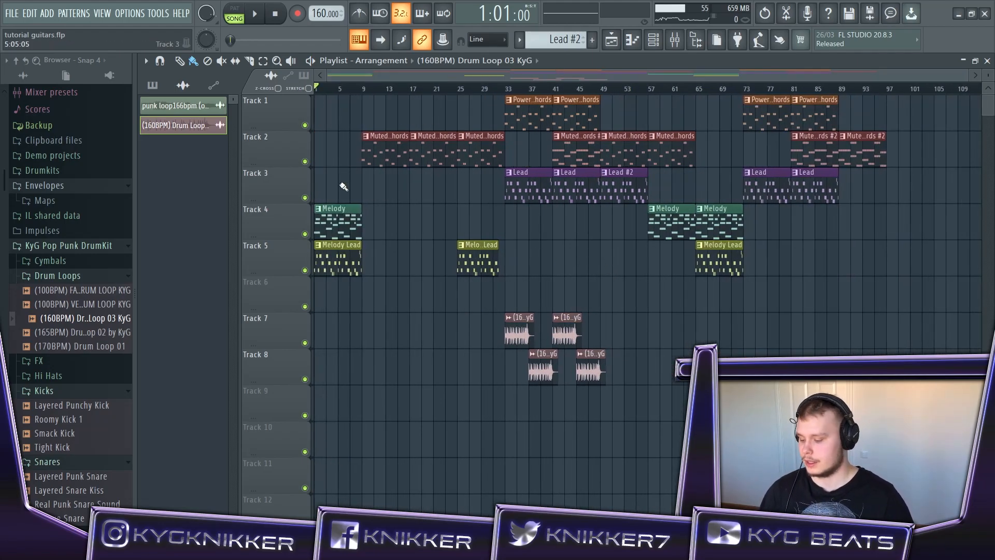
- Preview (165BPM) Drum Loop 02 by KyG and collapse the Drum Loops folder
click(94, 337)
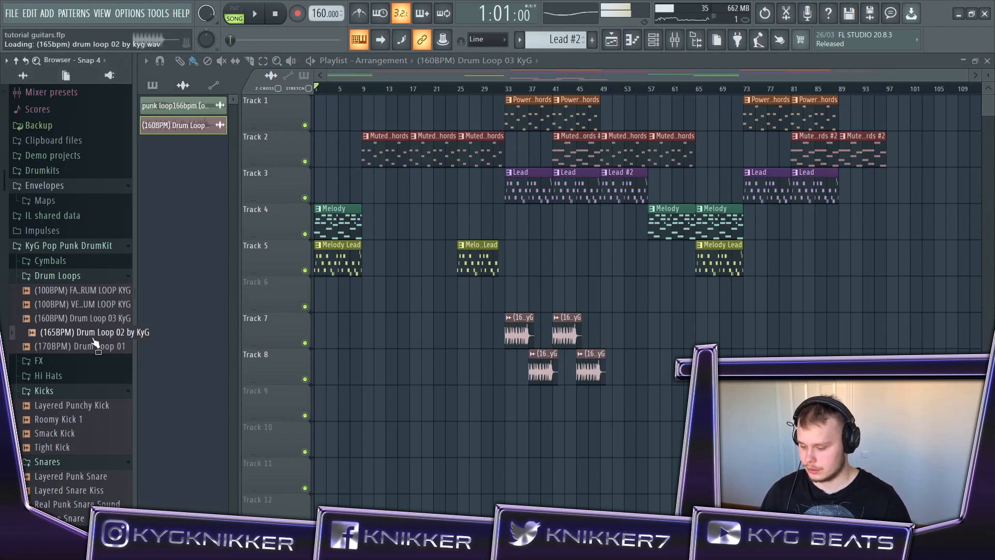
click(57, 276)
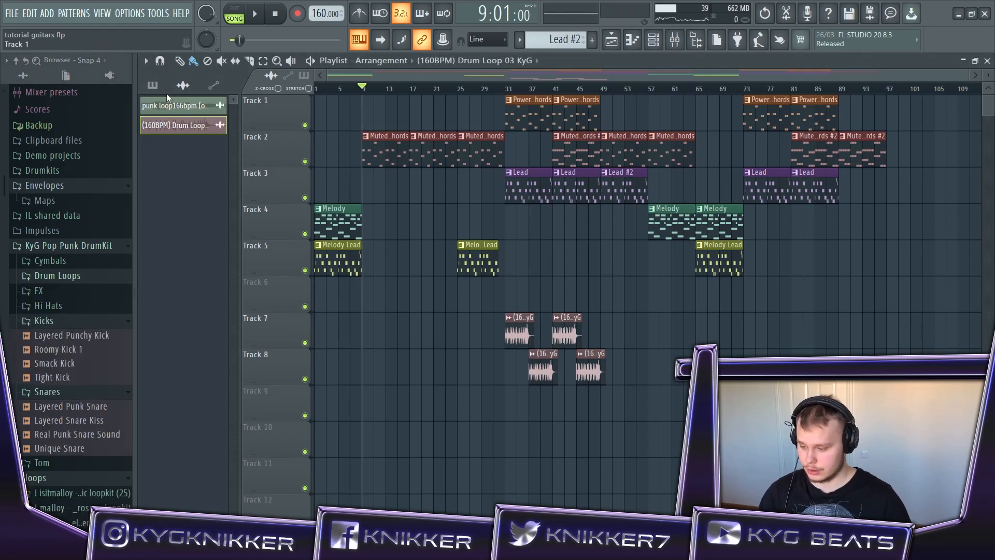
- Create a new empty pattern and name it Verse Drums
click(654, 40)
drag(555, 40, 556, 31)
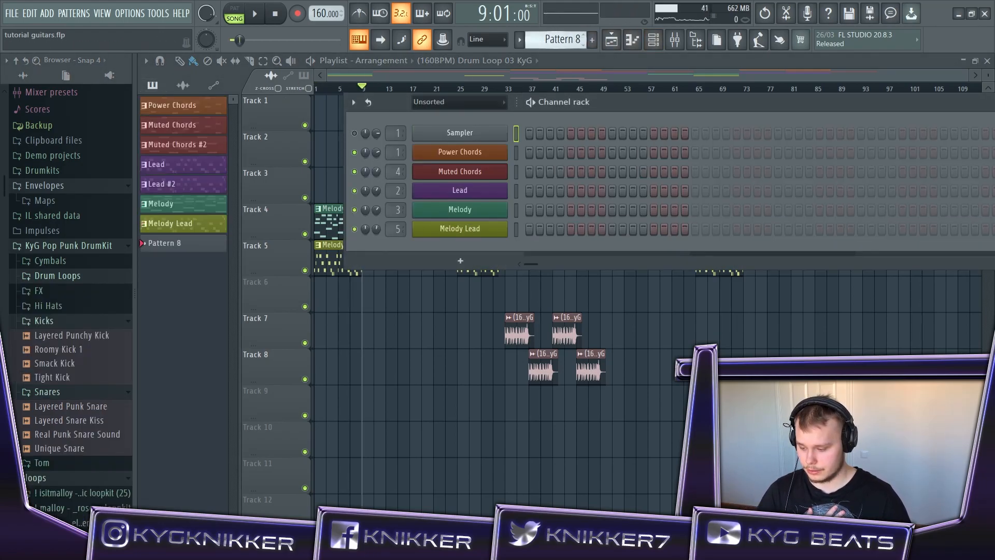
right_click(221, 248)
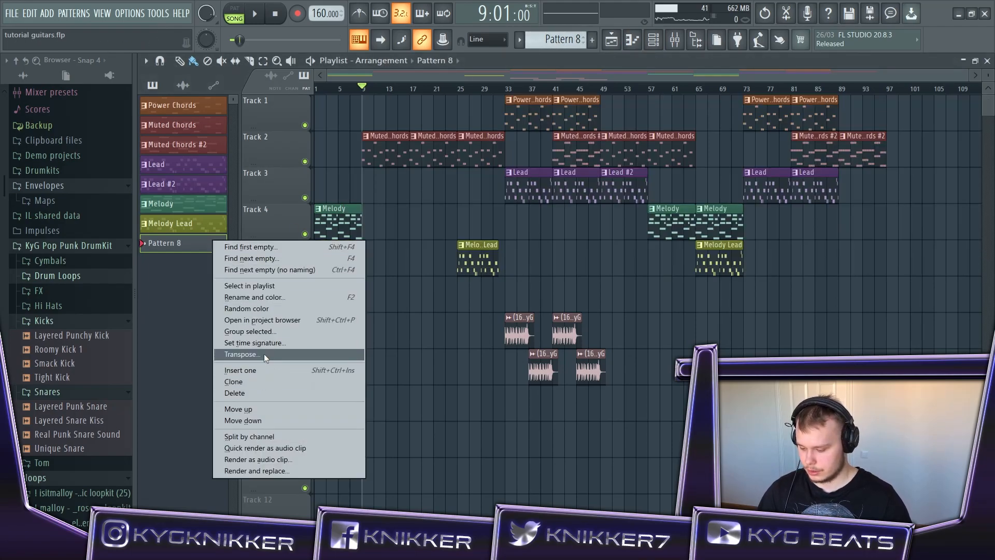
click(282, 295)
text(Verse Drums)
key(Return)
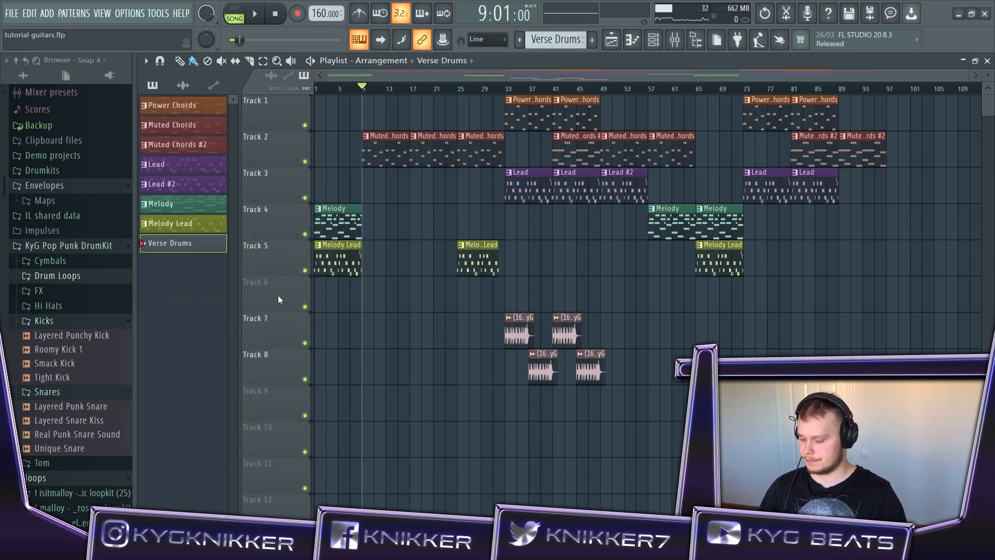
- Place the Verse Drums pattern on Track 6 from bar 9 to bar 17
drag(202, 246, 502, 295)
scroll(362, 293, up, 4)
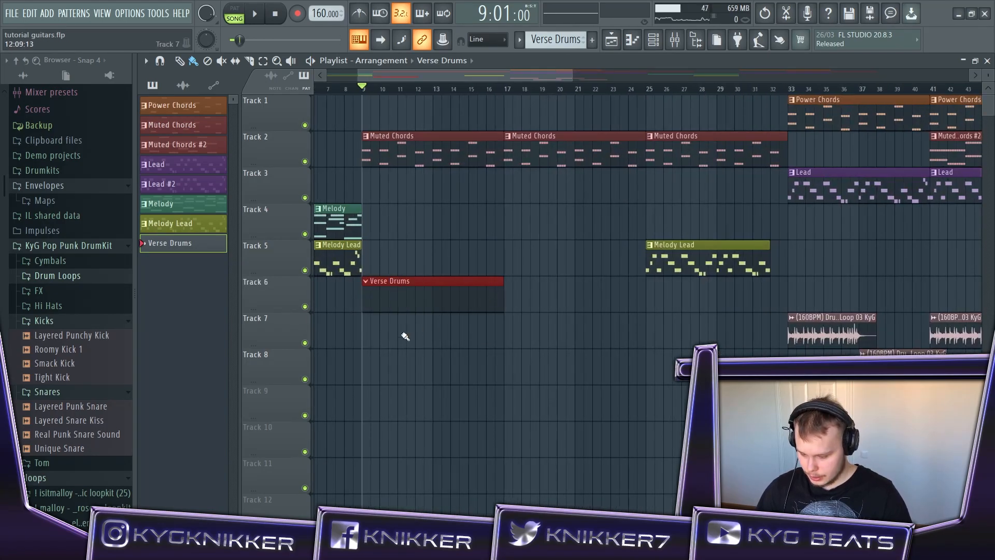
scroll(471, 325, down, 4)
- Add the Roomy Kick 1 sample as a new channel and raise its precomputed boost to about 5%
click(654, 40)
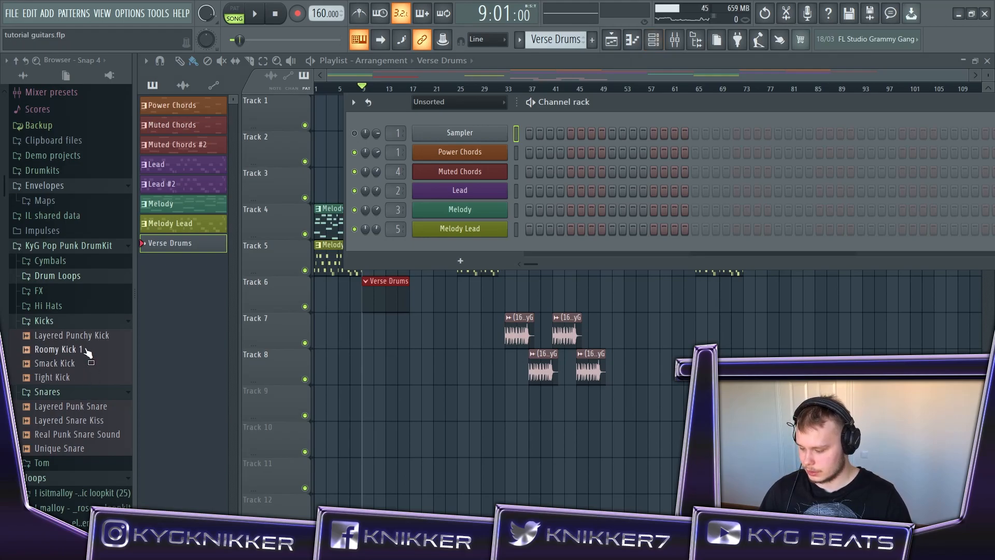
drag(87, 352, 467, 247)
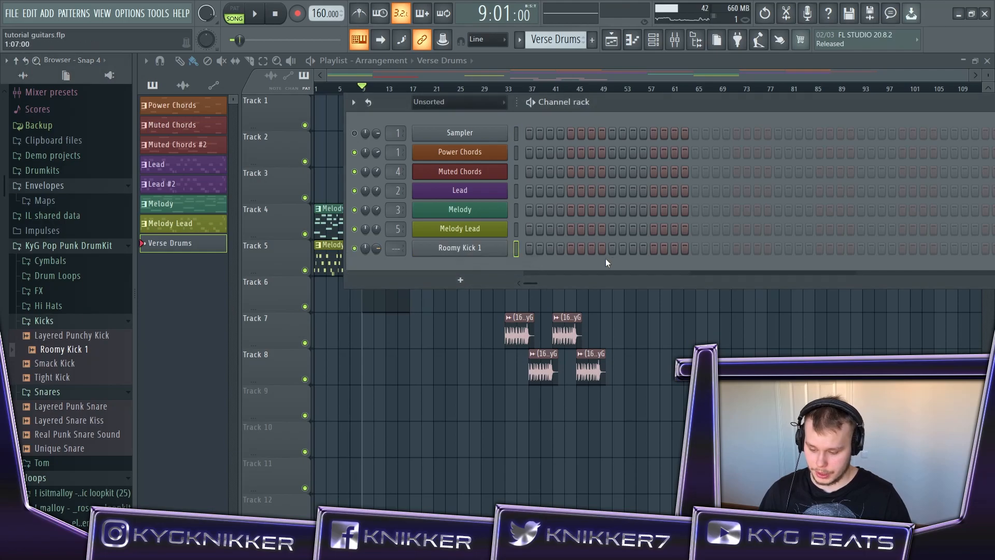
click(486, 250)
click(367, 227)
drag(365, 247, 364, 241)
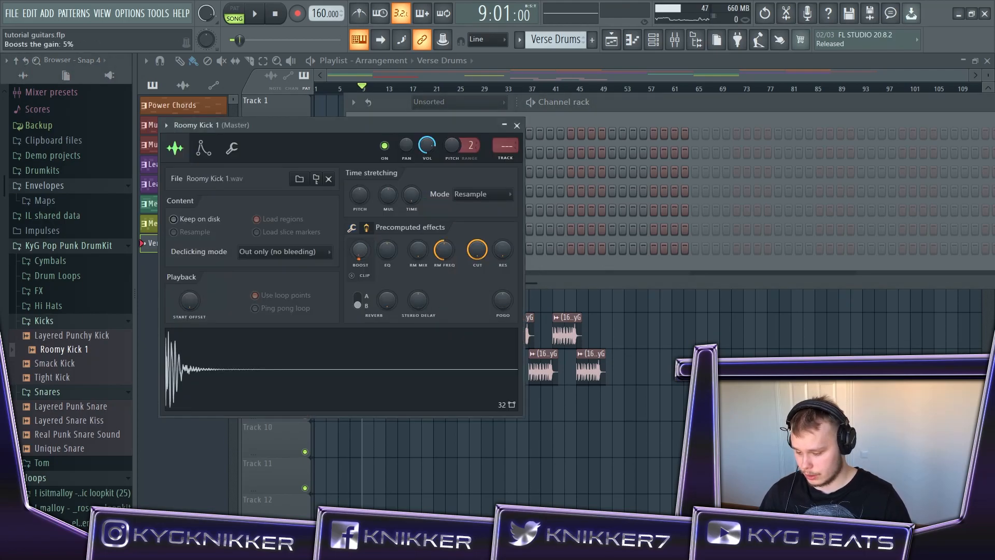
- Set the Roomy Kick 1 sample's precomputed boost to 4% and close its channel settings
click(366, 230)
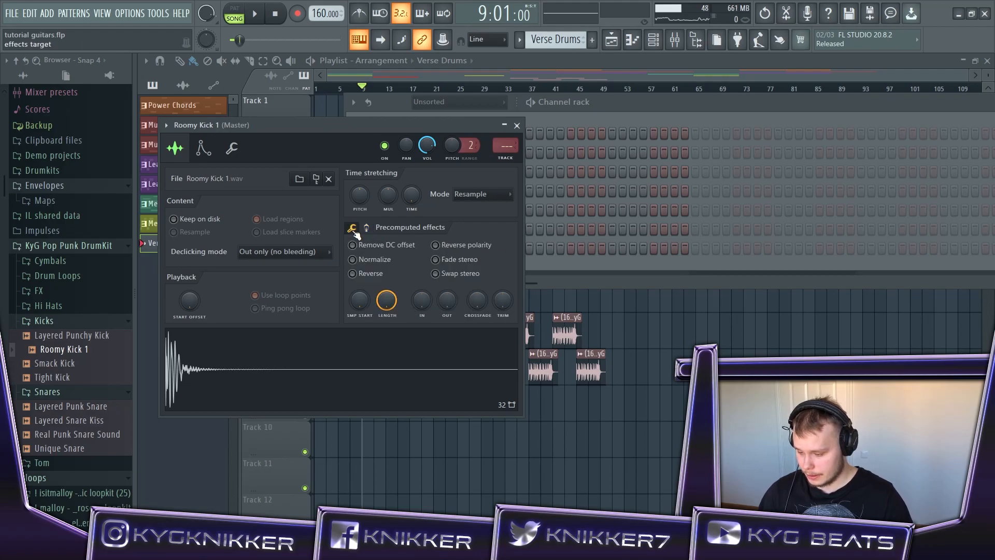
click(367, 231)
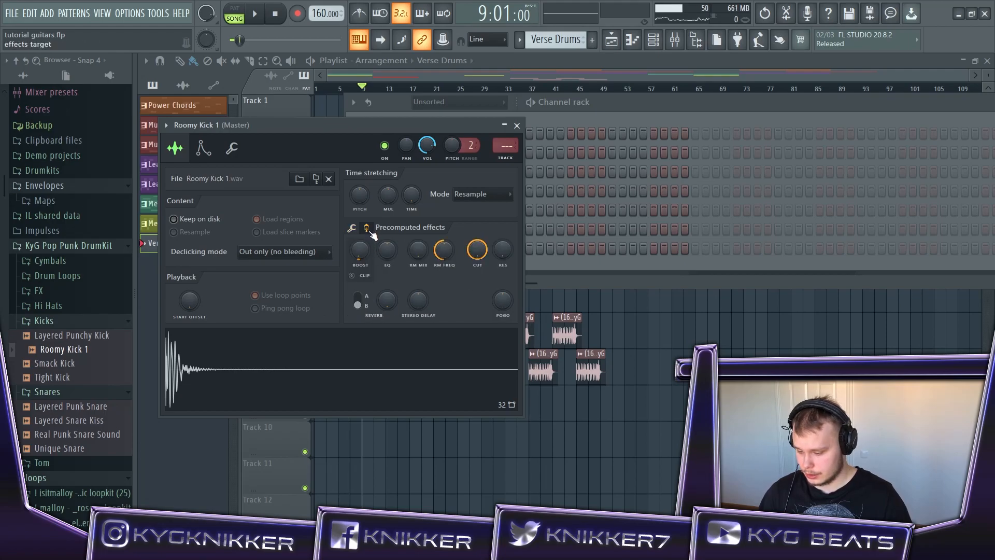
drag(360, 250, 360, 251)
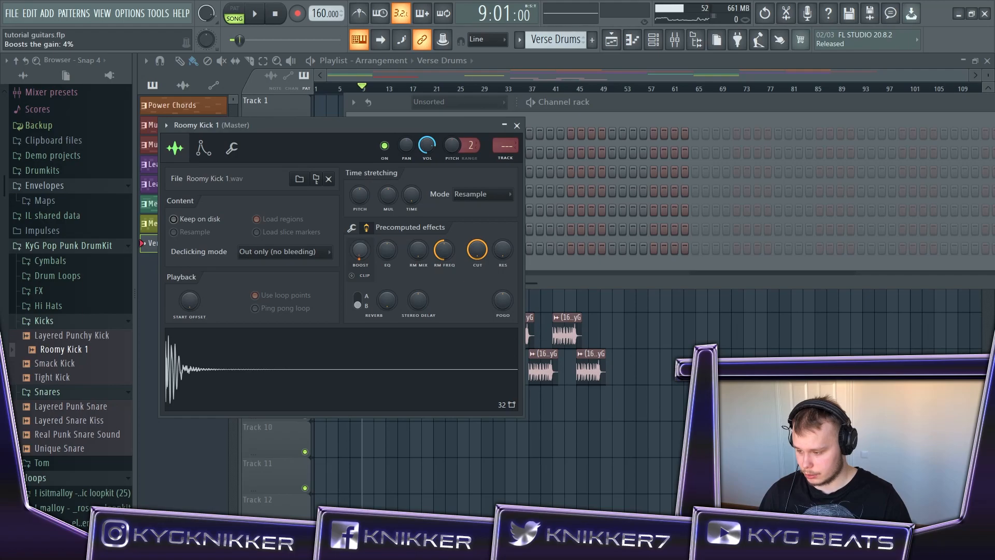
click(517, 126)
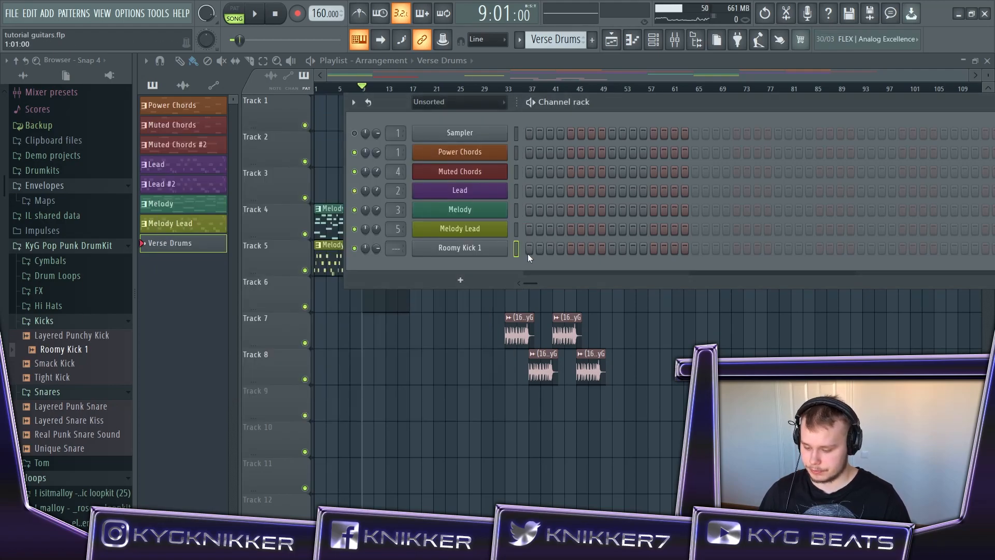
- Audition the snare samples in the drum kit and add Unique Snare as a new channel
click(62, 322)
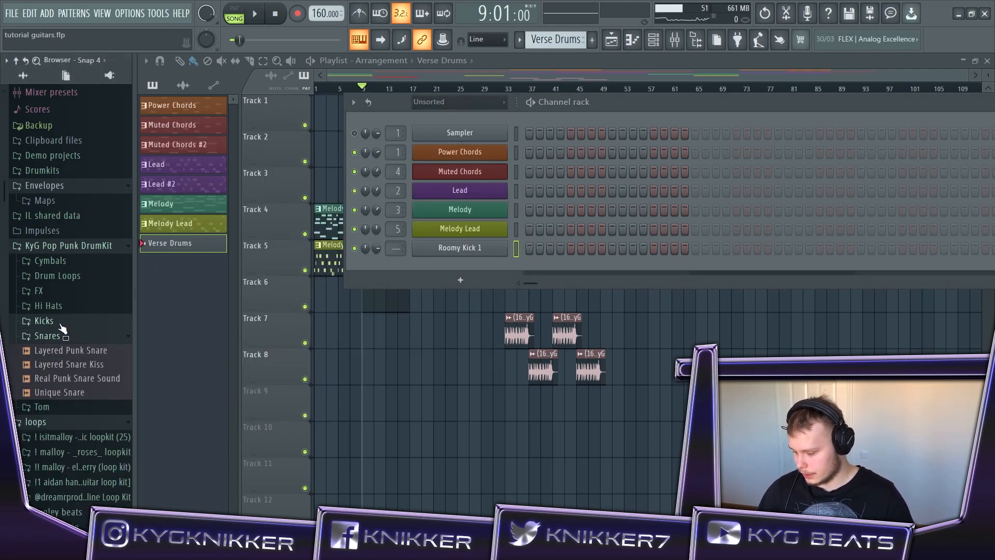
click(78, 353)
click(83, 394)
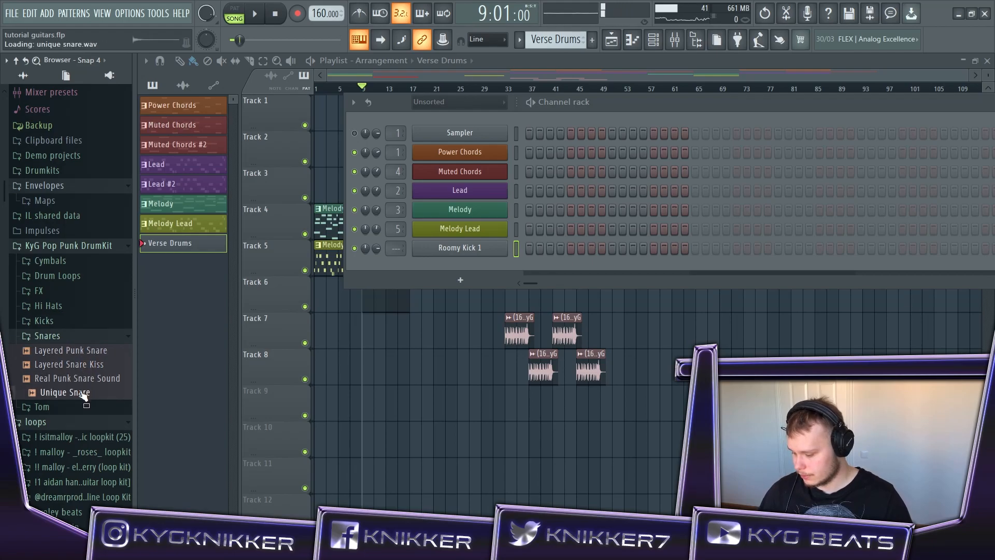
click(83, 369)
click(82, 378)
drag(81, 393, 447, 269)
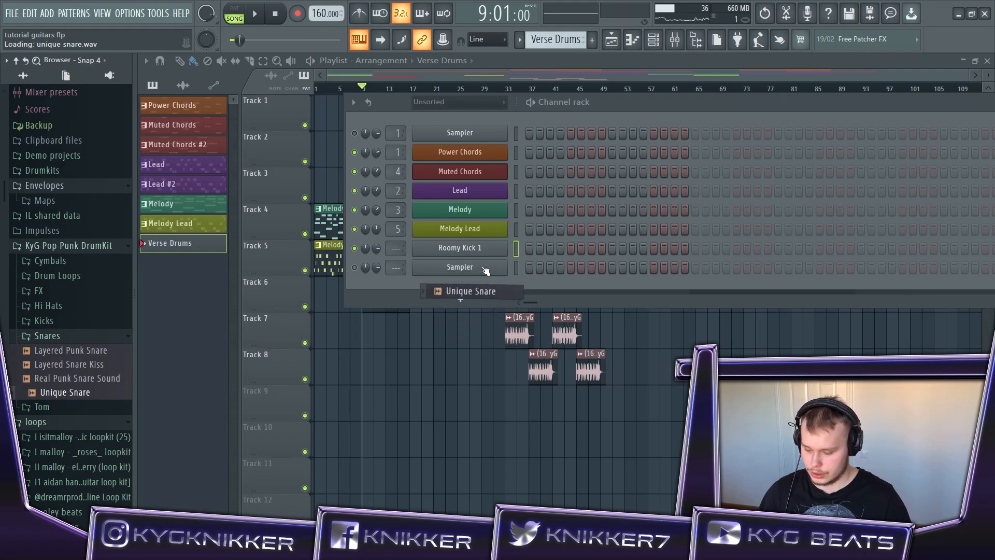
- Audition the hi-hat samples in the drum kit and add Closed Hat 01 as a new channel
click(70, 309)
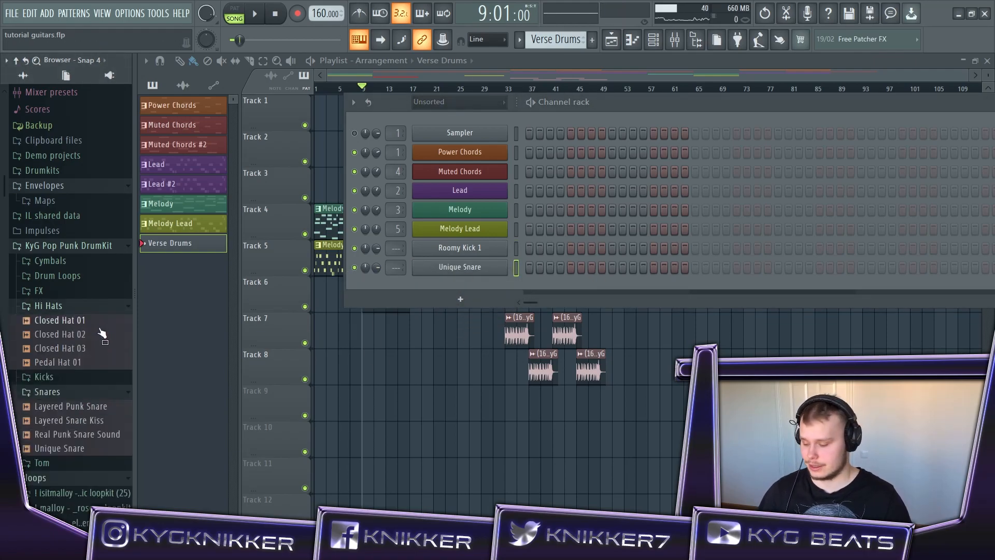
click(89, 361)
click(86, 333)
click(78, 350)
click(75, 320)
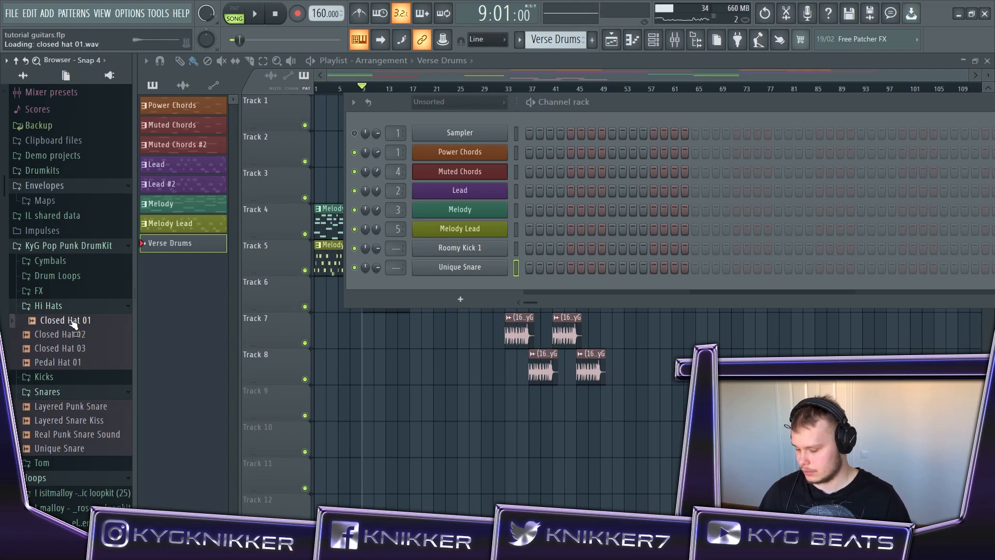
drag(72, 322, 480, 286)
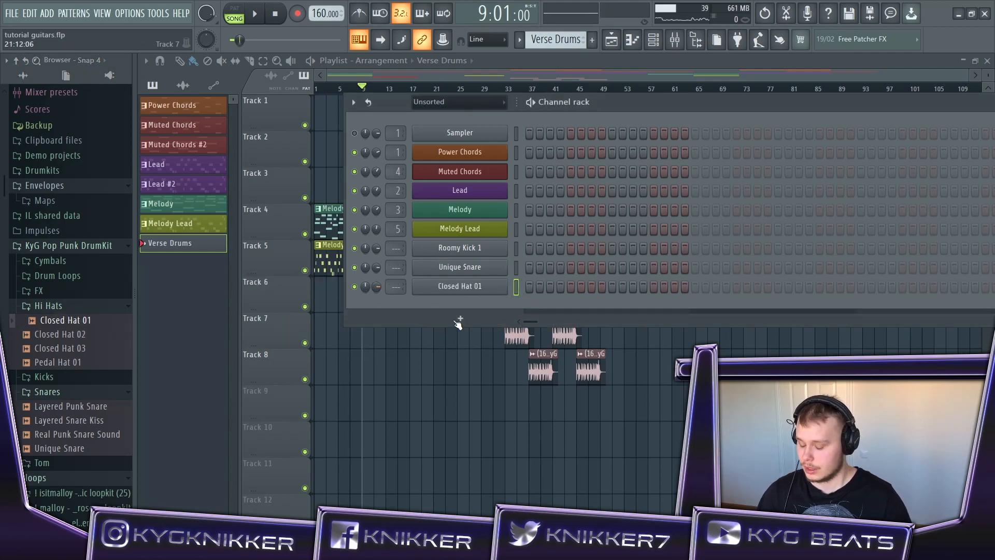
- Add the Cymbal Crisp sample from the Cymbals folder as a new channel with a hit on the first step
click(88, 308)
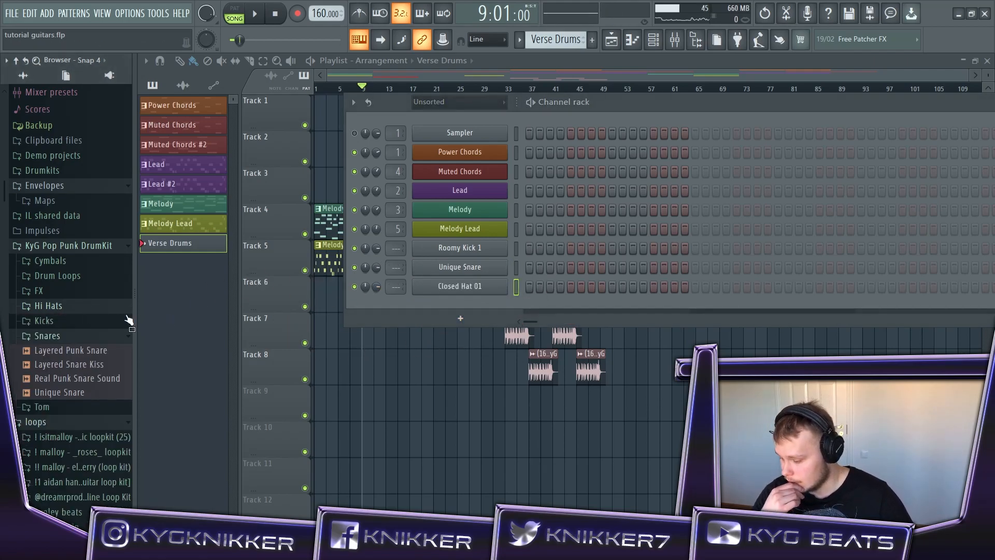
click(87, 336)
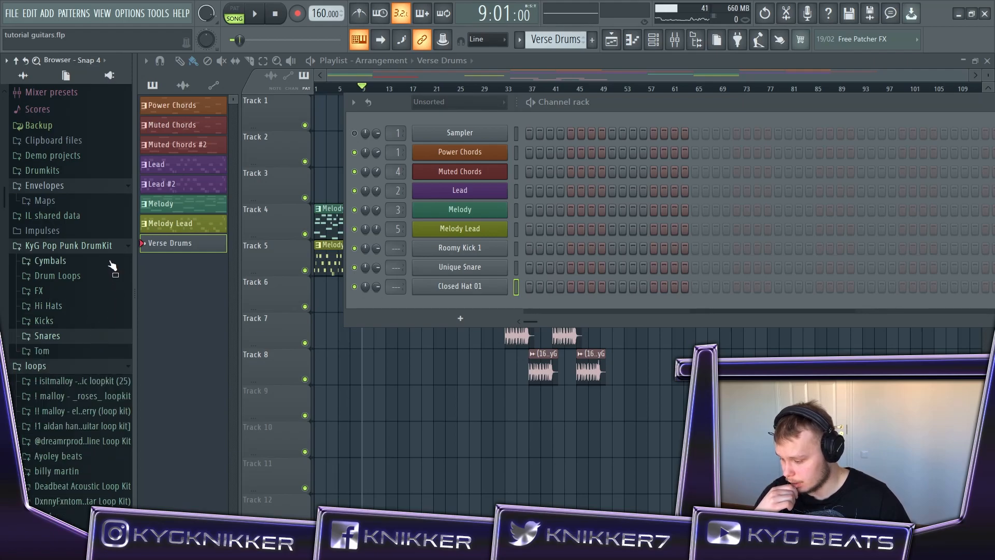
click(101, 262)
click(106, 278)
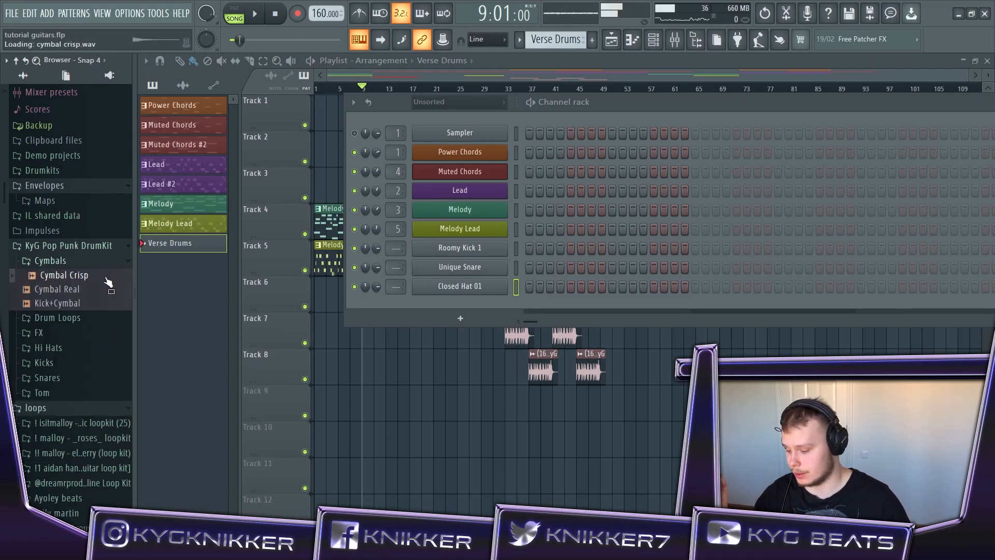
drag(76, 282, 467, 306)
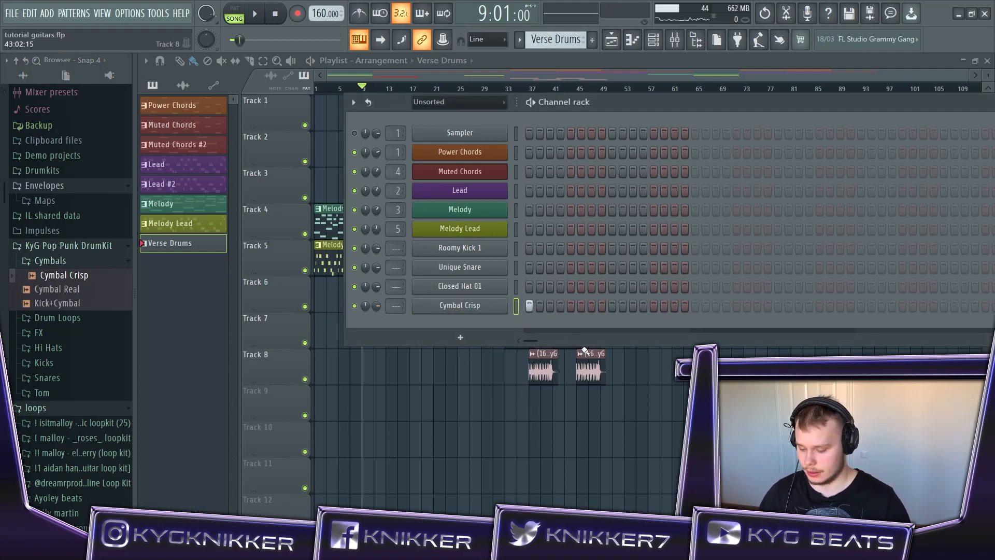
- Switch playback to pattern mode and briefly play the Verse Drums pattern
key(l)
key(space)
key(space)
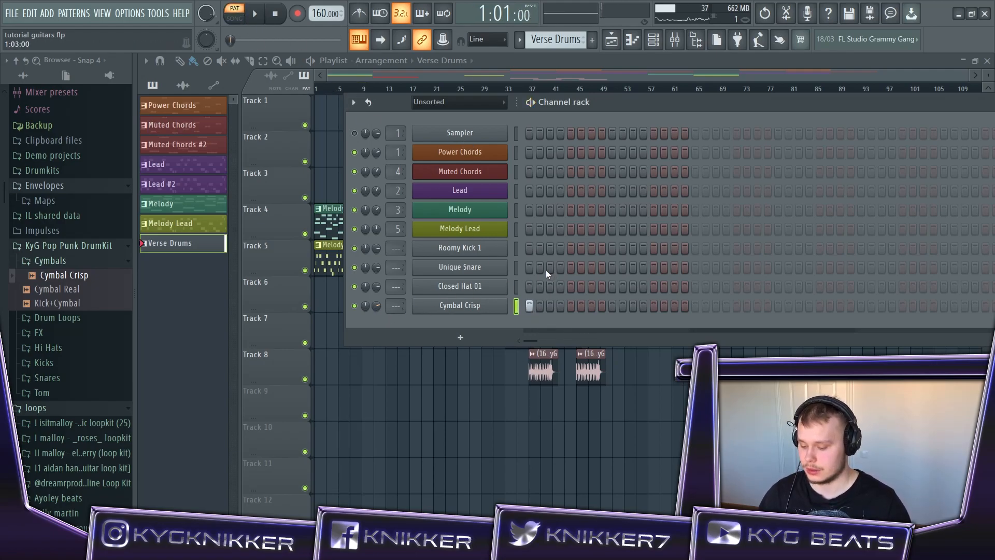
- Widen the channel rack to show 64 steps and fill the Closed Hat 01 channel with a hit every 4 steps
click(918, 288)
drag(748, 96, 558, 107)
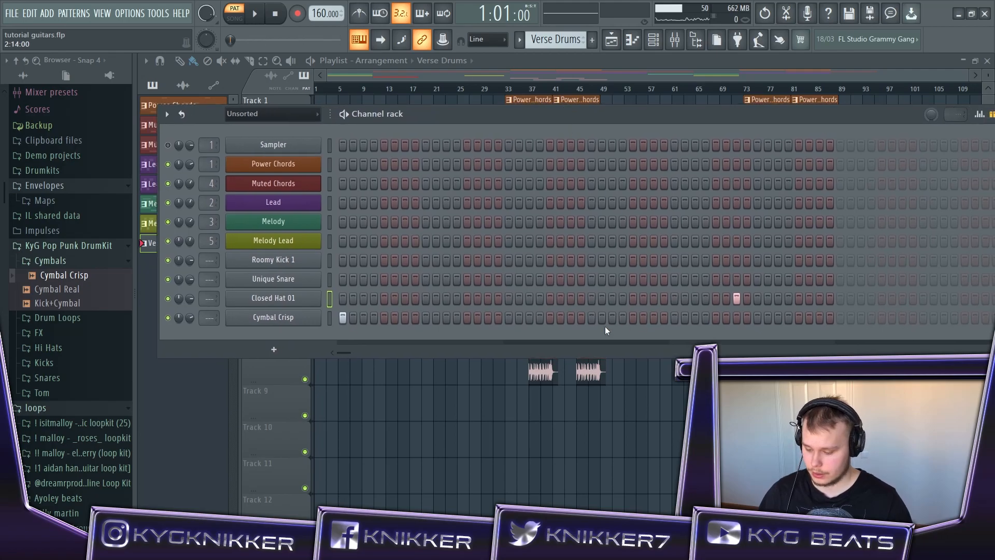
right_click(318, 296)
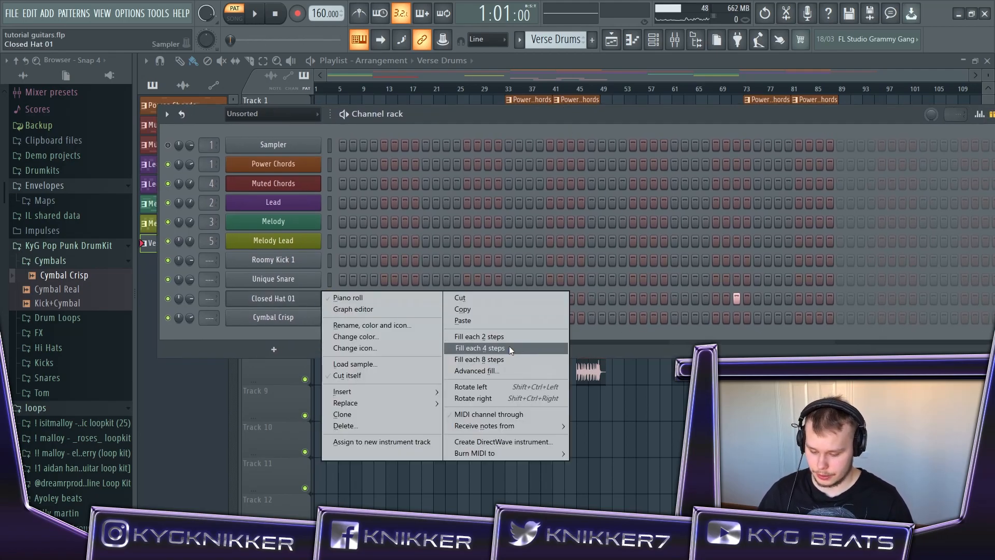
click(509, 348)
click(965, 299)
drag(725, 122, 691, 118)
right_click(288, 296)
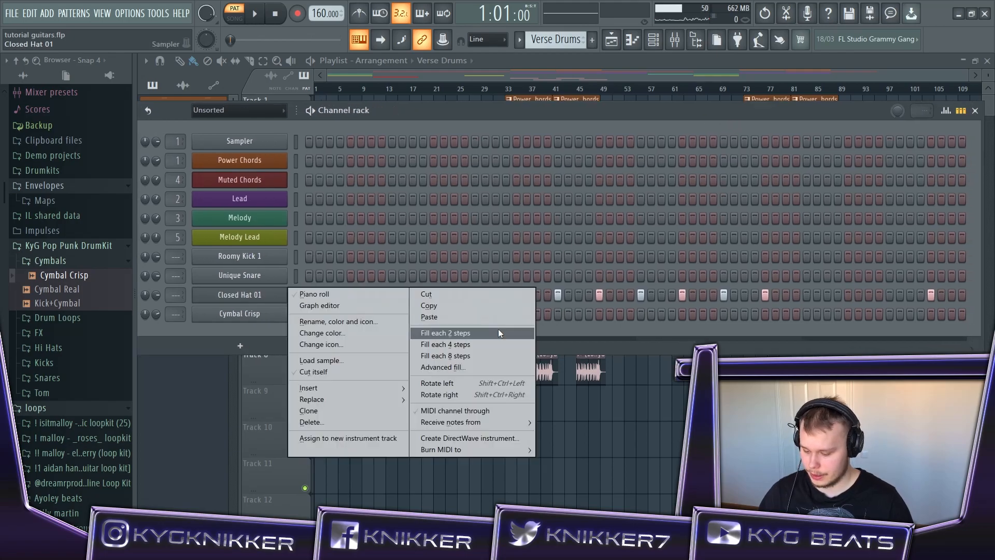
click(471, 343)
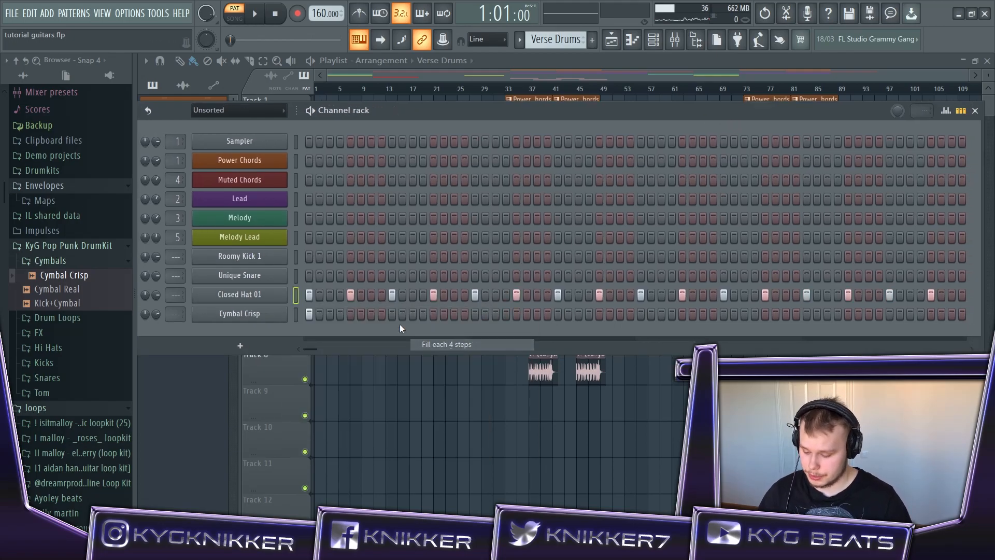
- Open the Closed Hat 01 notes in the piano roll
right_click(288, 293)
click(316, 294)
mouse_move(535, 241)
mouse_down()
mouse_move(186, 207)
mouse_move(210, 211)
mouse_up()
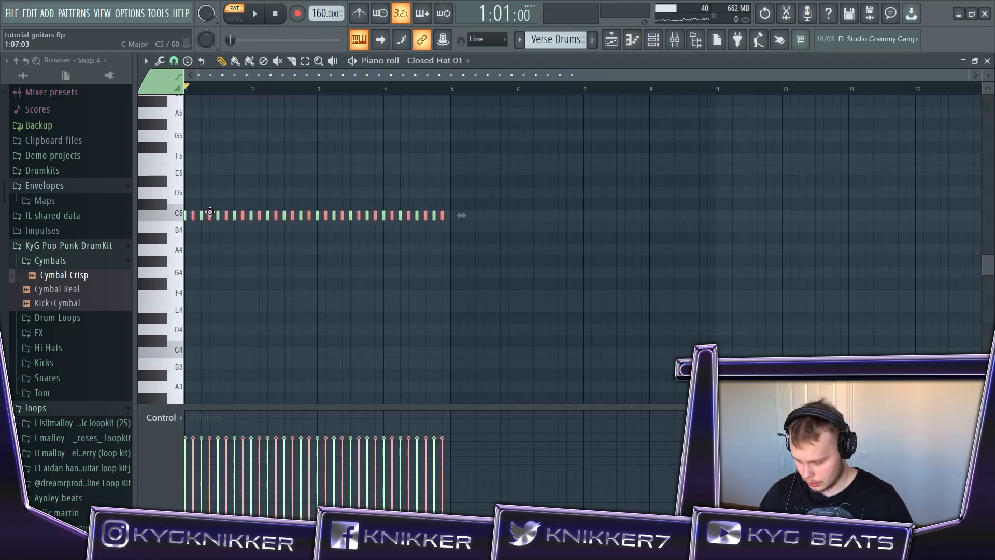
right_click(292, 216)
right_click(380, 216)
right_click(259, 215)
right_click(193, 215)
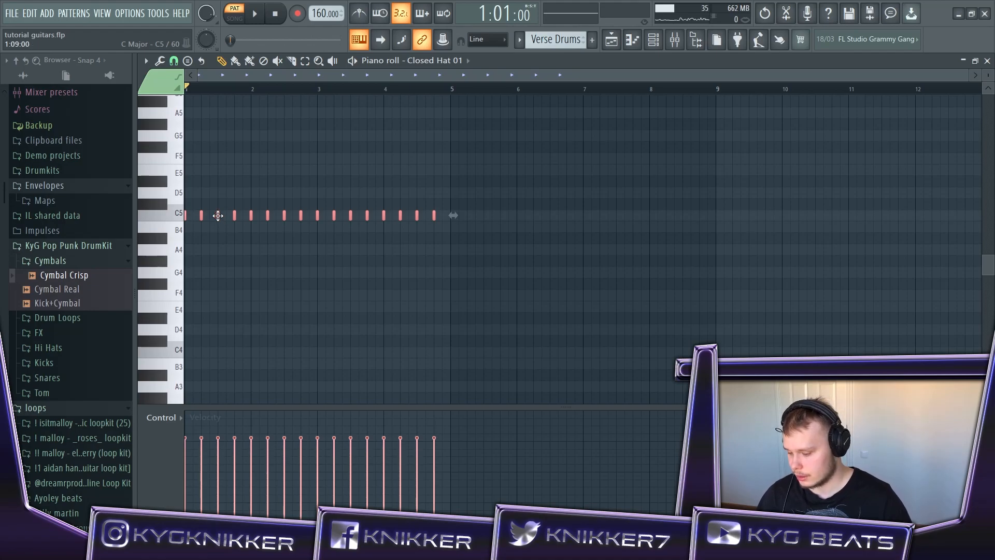
- Duplicate all Closed Hat 01 hits two steps later and lower the velocity of the copies
shift+drag(218, 215, 226, 215)
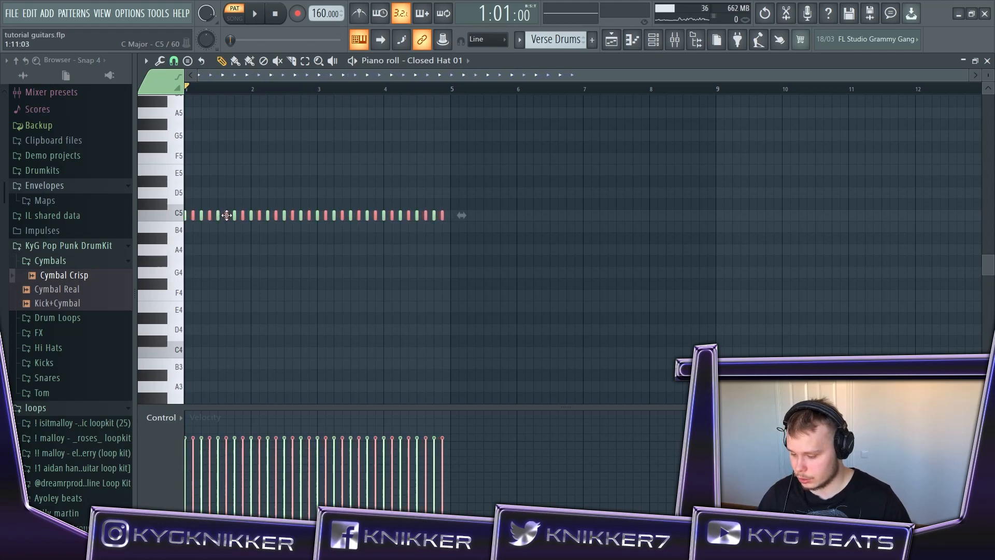
ctrl+scroll(184, 275, up, 5)
alt+scroll(302, 303, down, 2)
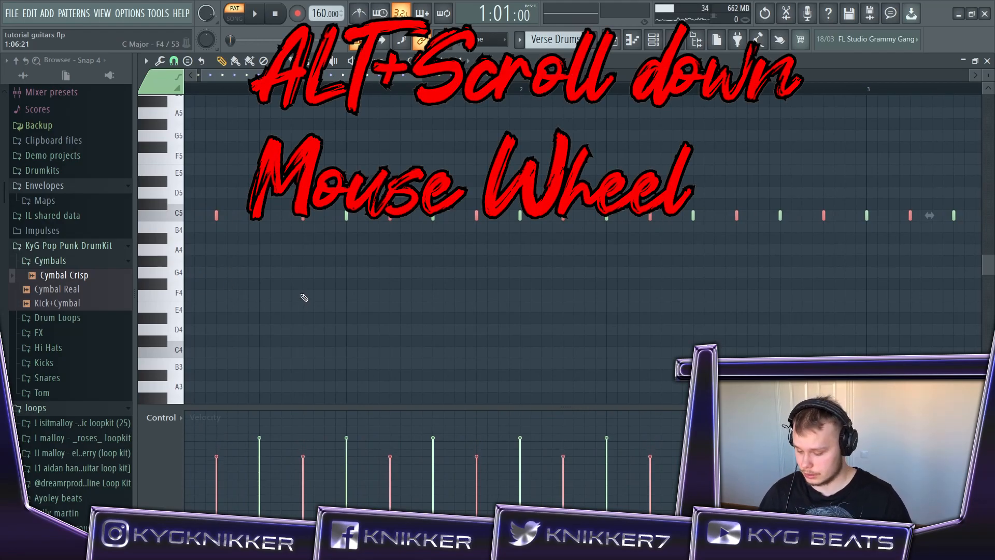
alt+scroll(304, 297, down, 1)
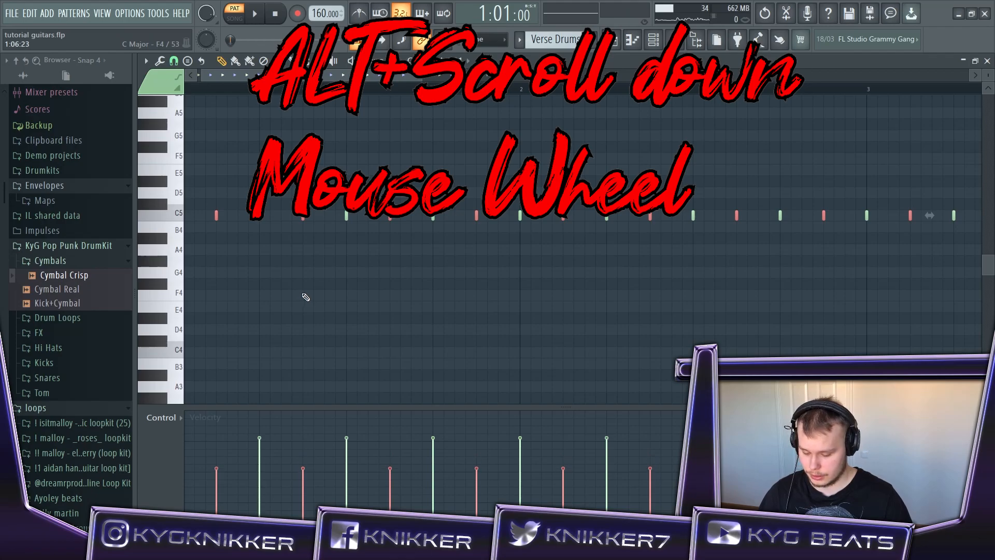
alt+scroll(442, 288, down, 1)
- Select all Closed Hat 01 hits and randomize them with a pan level of -5% and a slight velocity variation
ctrl+scroll(414, 290, down, 3)
ctrl+drag(708, 297, 187, 199)
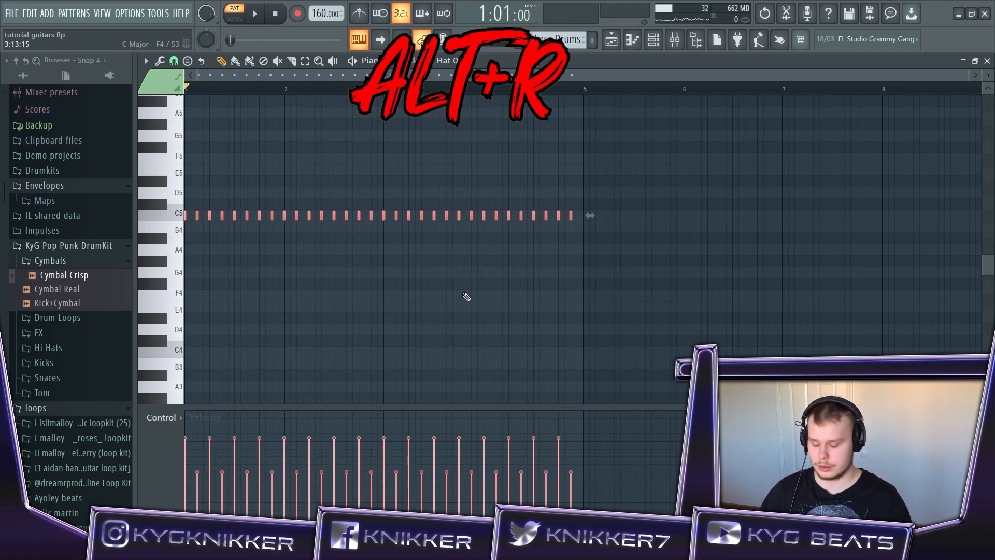
key(alt+r)
drag(472, 328, 471, 327)
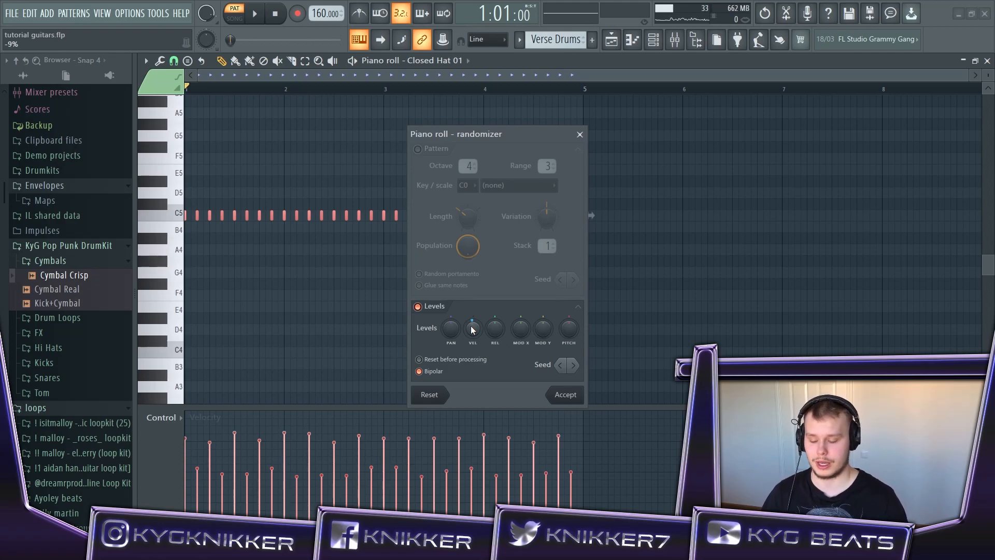
drag(449, 328, 449, 331)
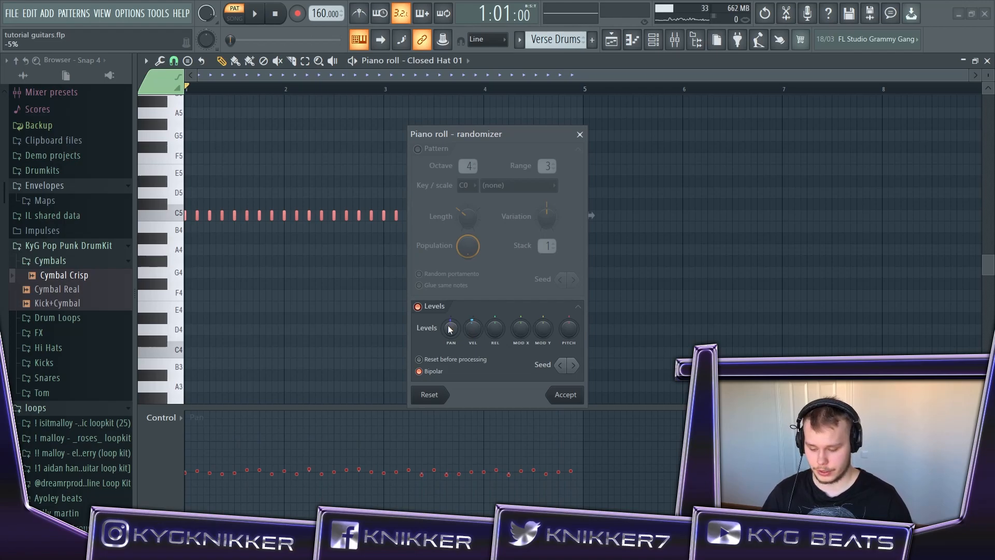
click(479, 331)
drag(472, 328, 473, 331)
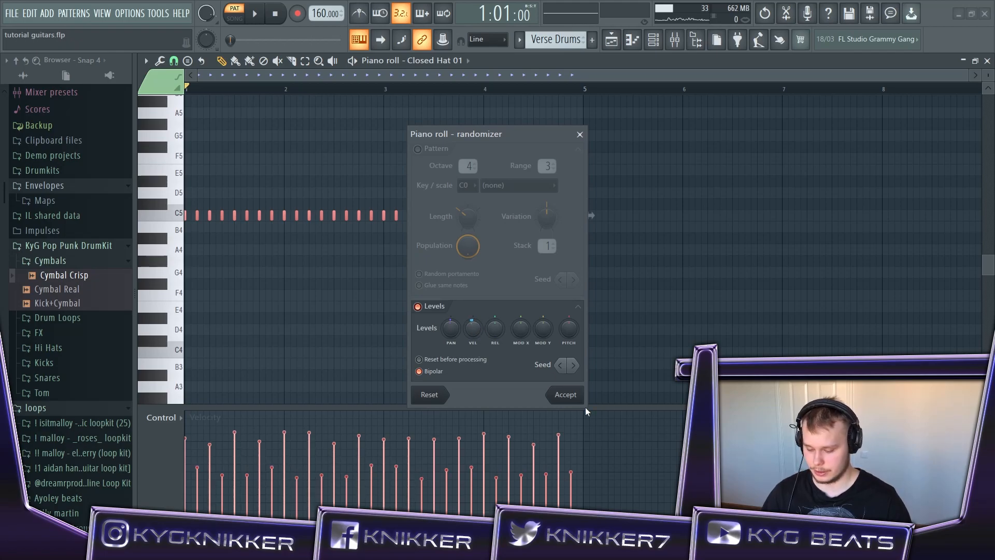
click(566, 396)
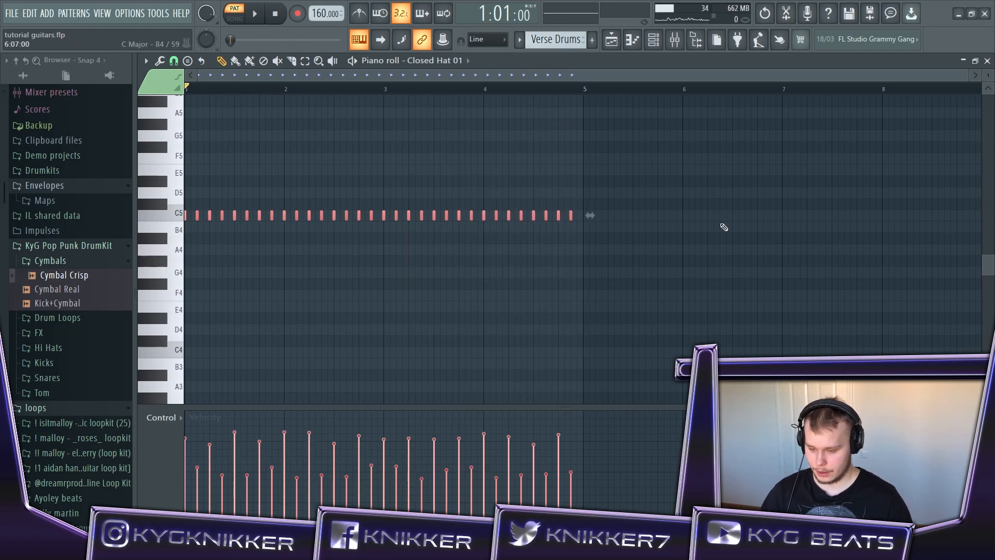
- Bring back the channel rack and play the Verse Drums pattern to check the hi-hat groove
click(653, 40)
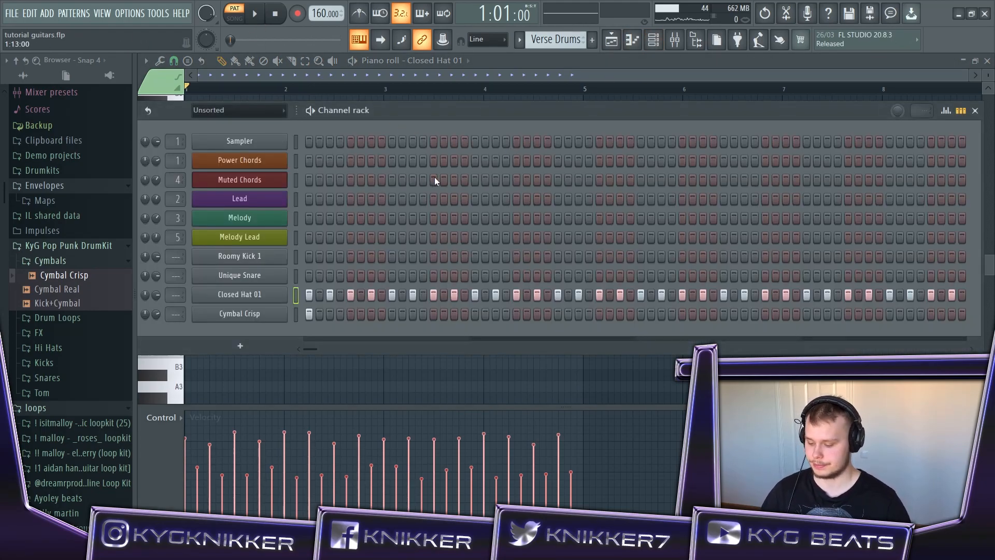
key(space)
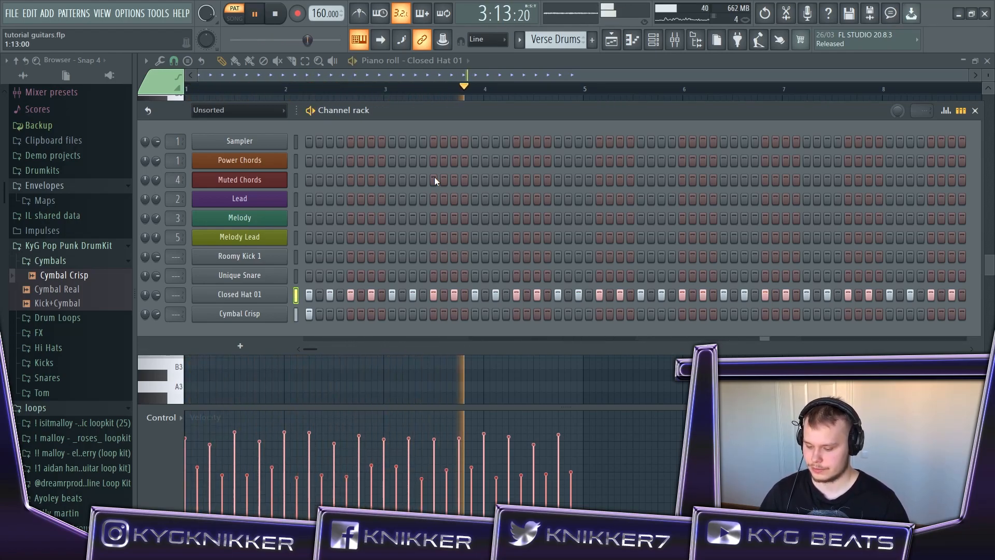
key(space)
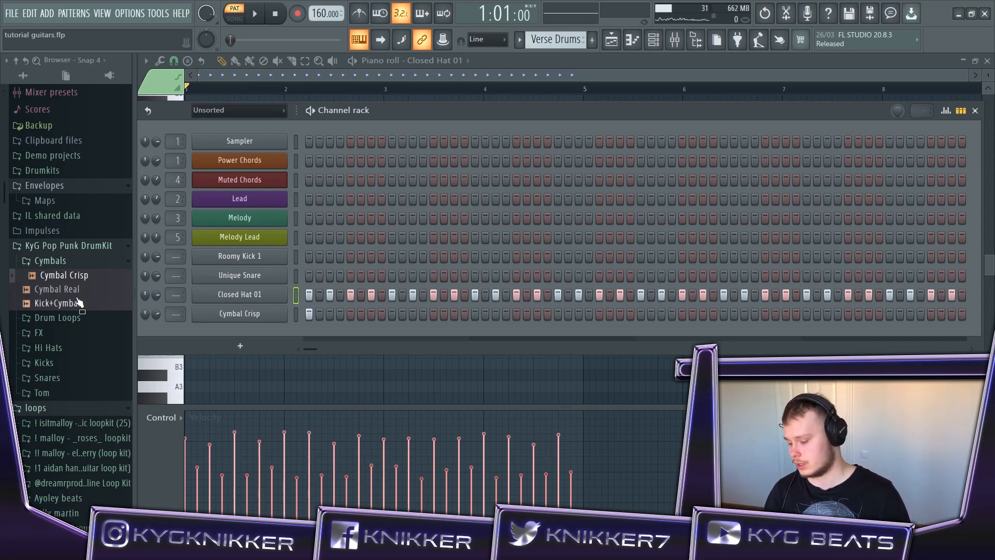
- Collapse the KyG Pop Punk DrumKit and loops folders and find the Travis Barker Drum Kit among the drum kits
scroll(78, 318, down, 3)
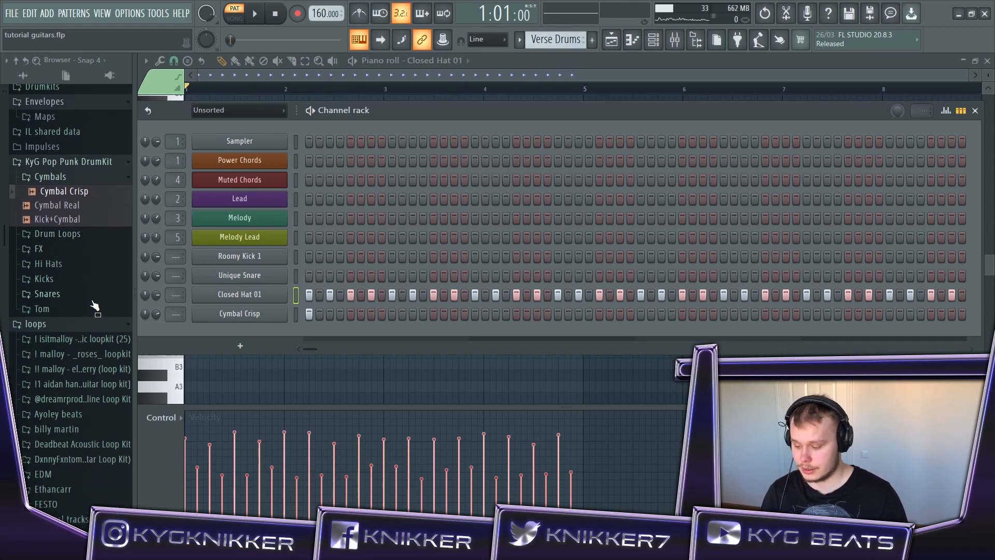
click(68, 161)
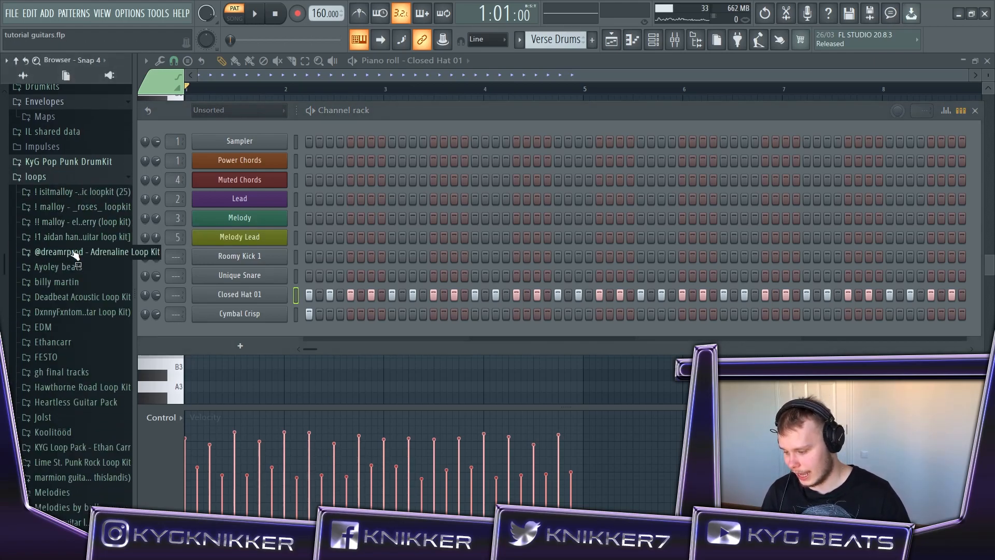
click(56, 176)
click(77, 231)
scroll(92, 245, down, 5)
scroll(95, 236, down, 10)
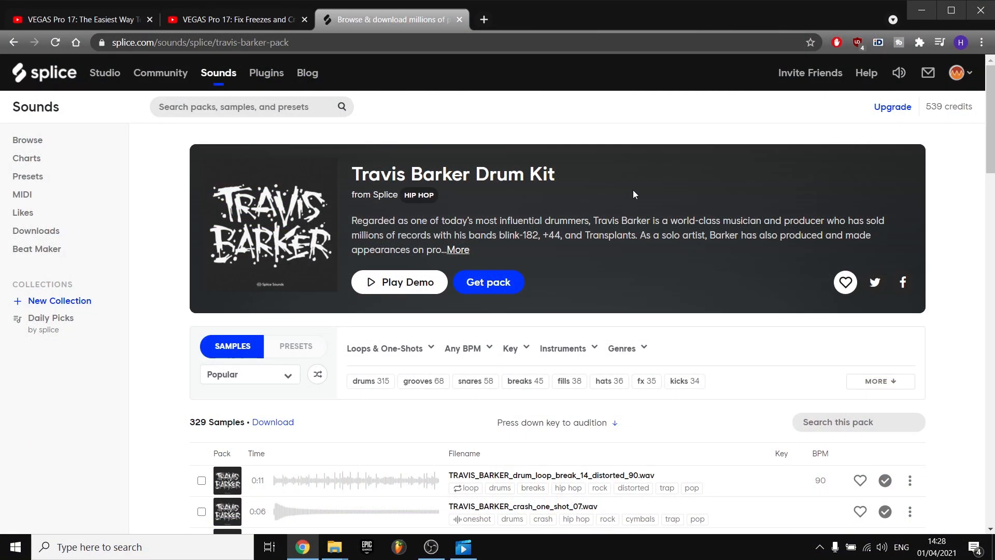
- Switch to the Splice page of the Travis Barker Drum Kit and look through its sample list
scroll(633, 191, down, 6)
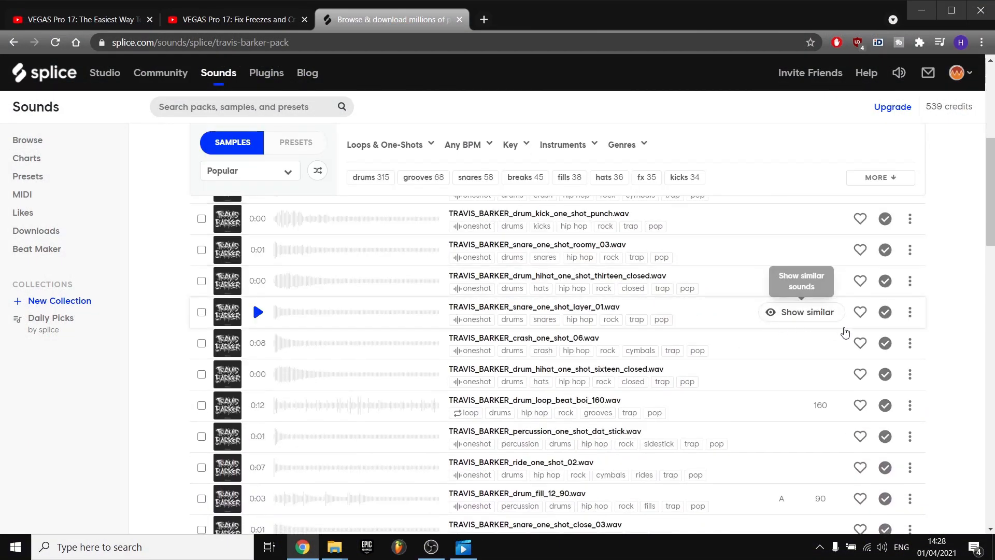
scroll(959, 337, up, 4)
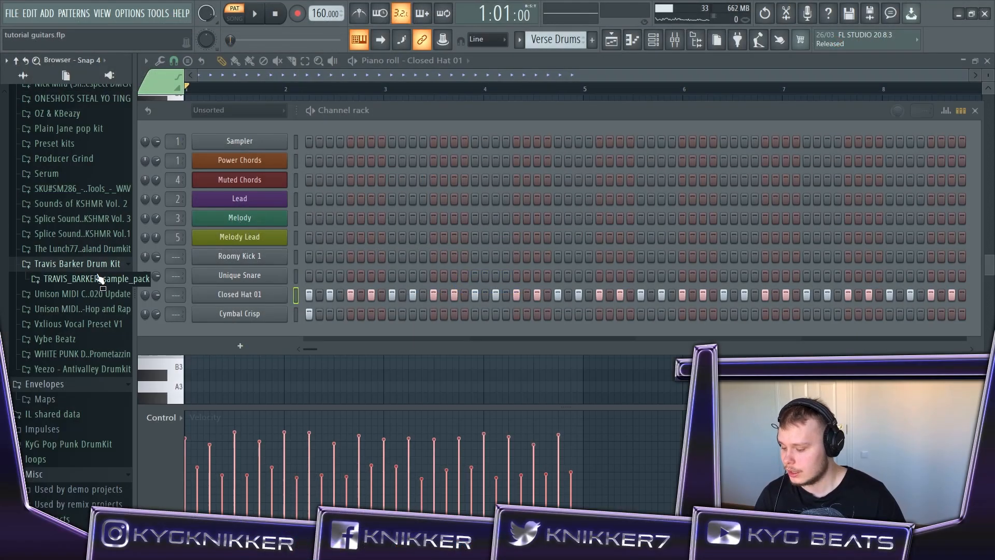
- Back in FL Studio, open the hi-hat one-shots folder inside the Travis Barker sample pack's drums
click(103, 278)
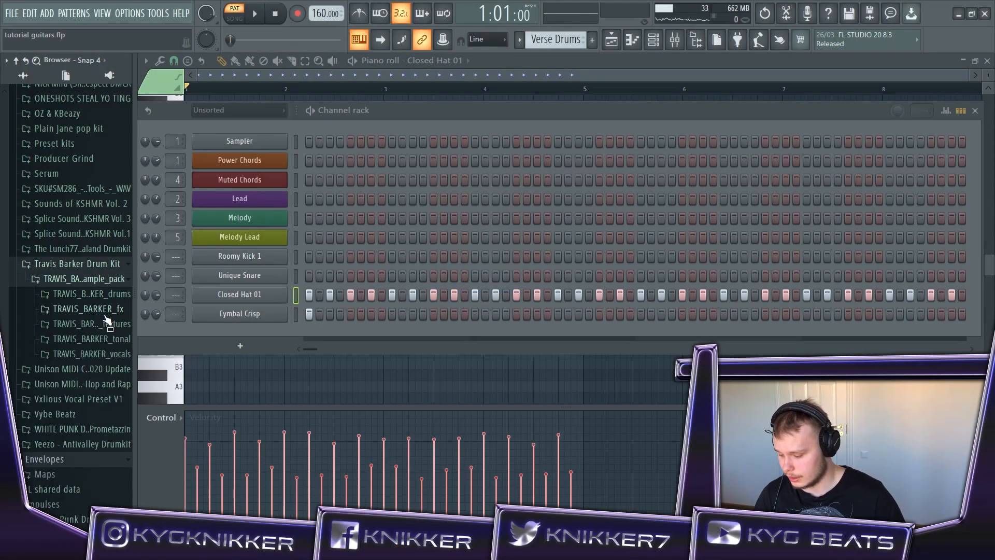
click(91, 294)
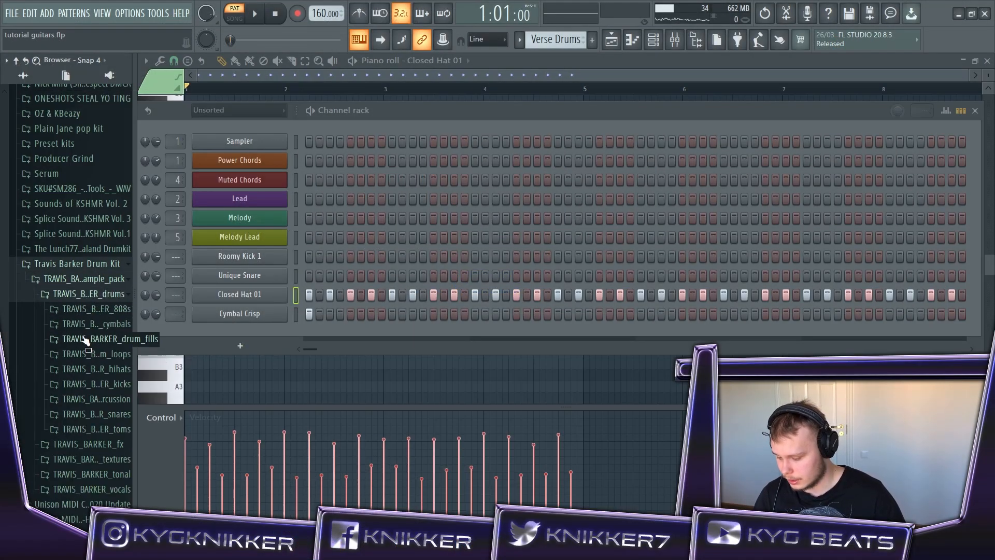
click(83, 368)
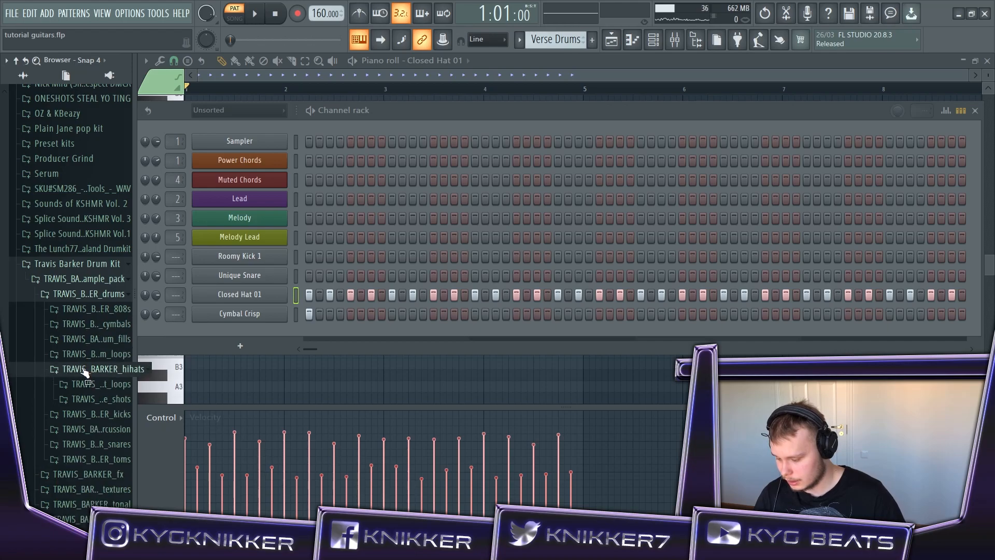
scroll(91, 331, down, 2)
click(93, 313)
scroll(91, 321, down, 1)
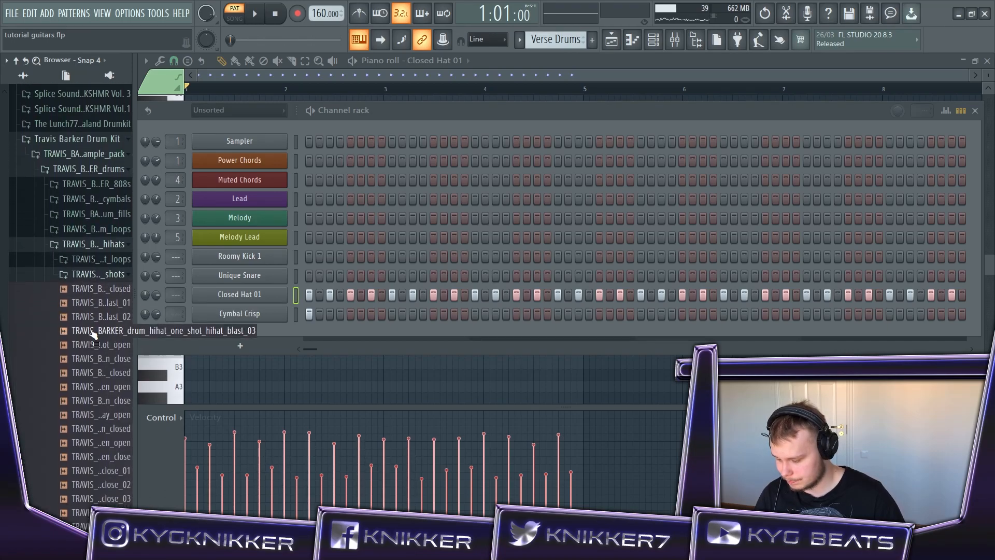
scroll(93, 334, down, 2)
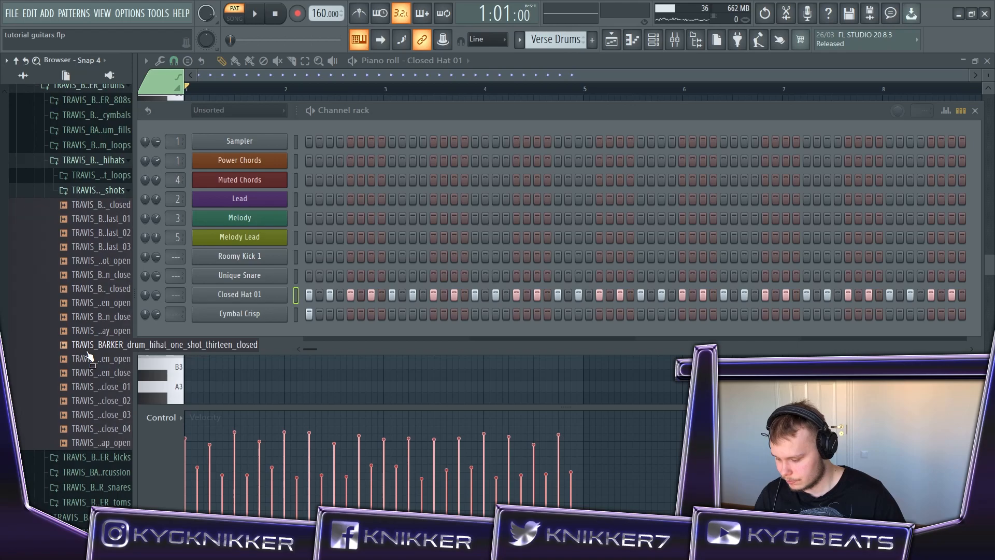
- Audition the Travis Barker closed, open, open-close, trap and blast hi-hat one-shots
click(89, 348)
click(98, 335)
click(107, 321)
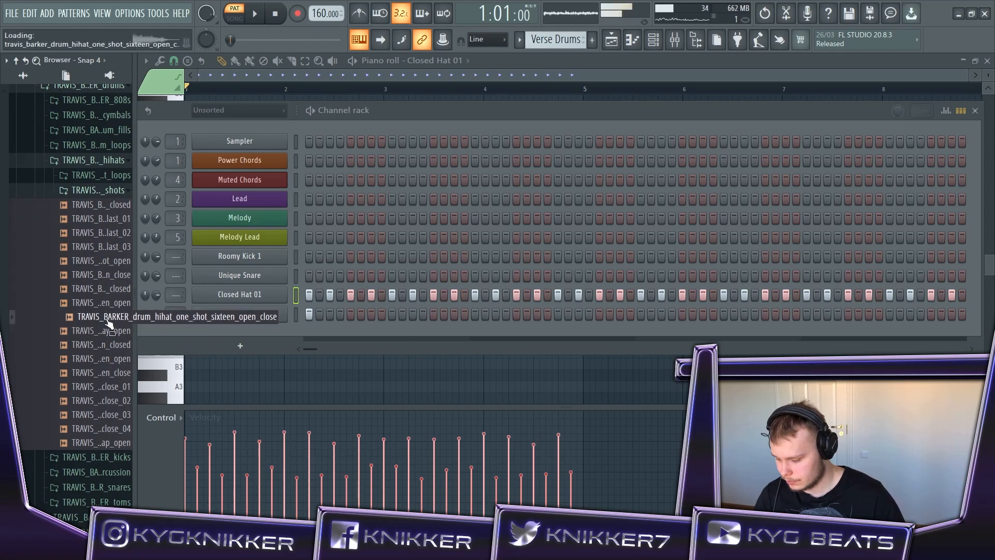
click(115, 302)
click(115, 289)
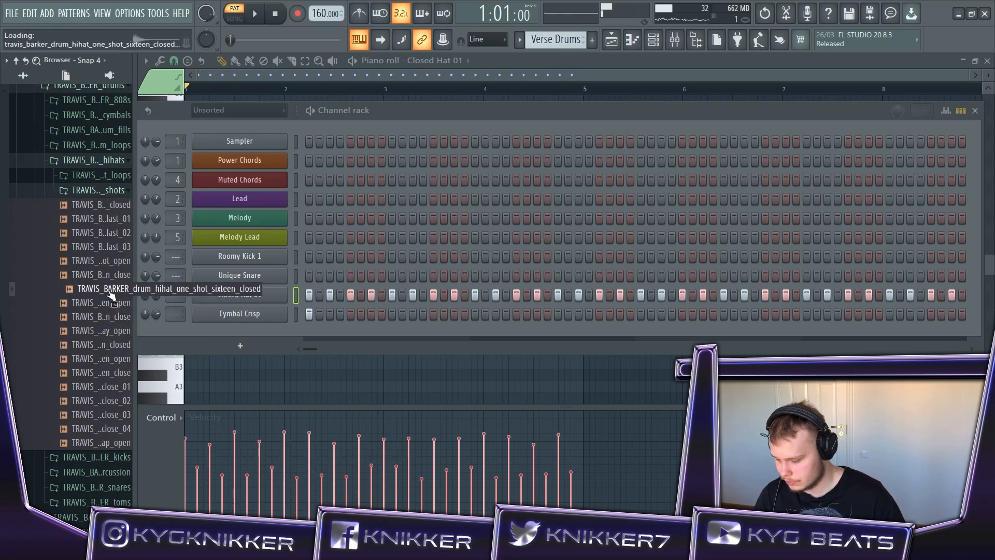
click(113, 303)
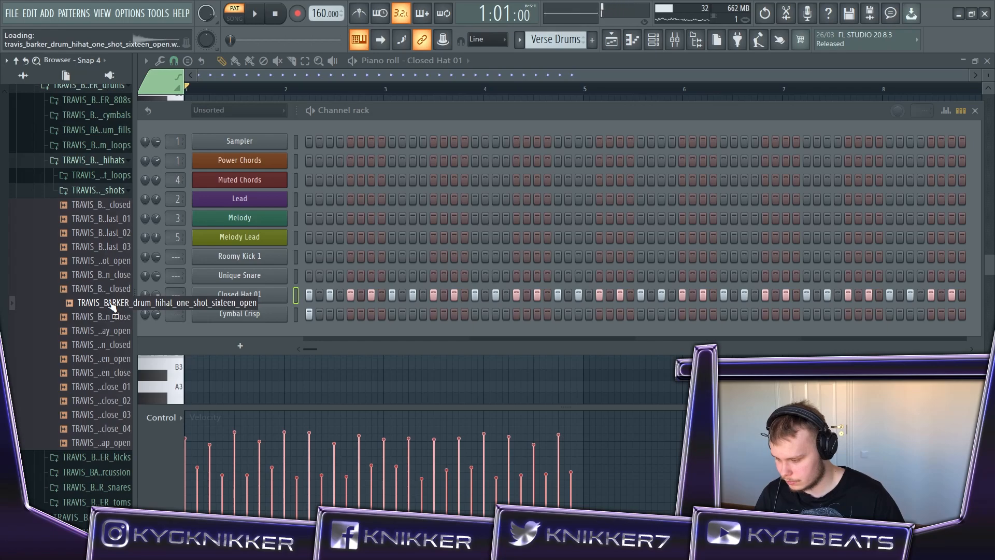
click(114, 358)
click(114, 373)
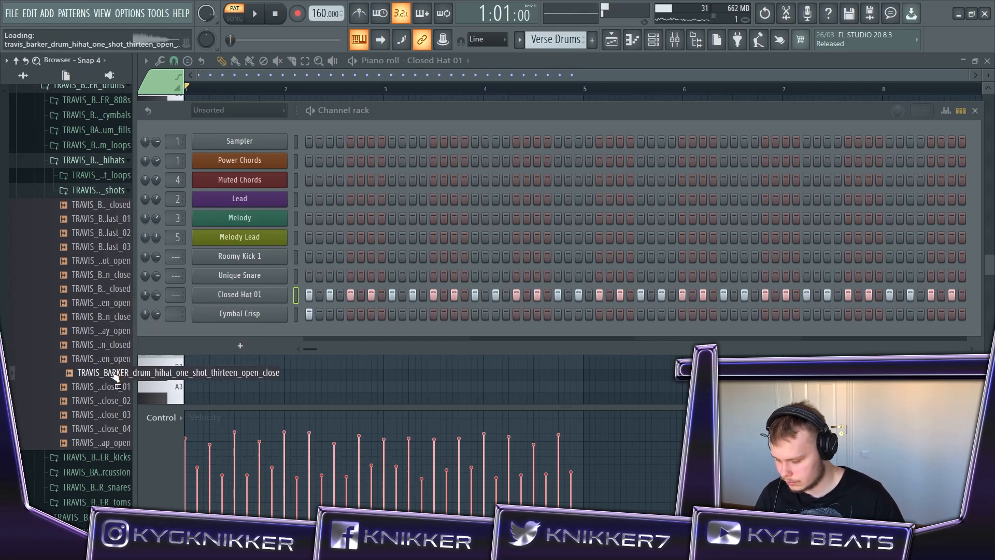
click(113, 387)
click(113, 402)
click(113, 415)
click(113, 428)
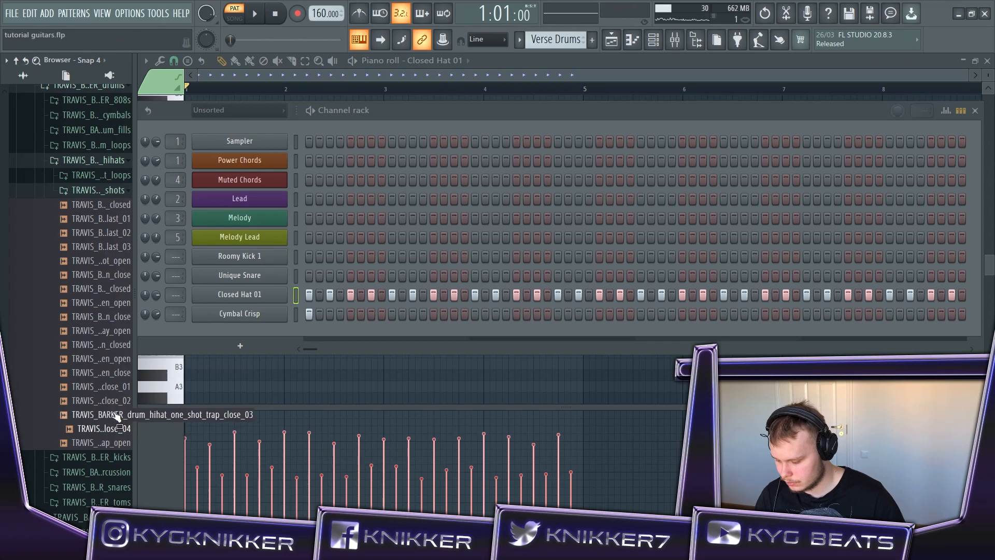
click(116, 359)
click(117, 346)
click(115, 358)
click(118, 331)
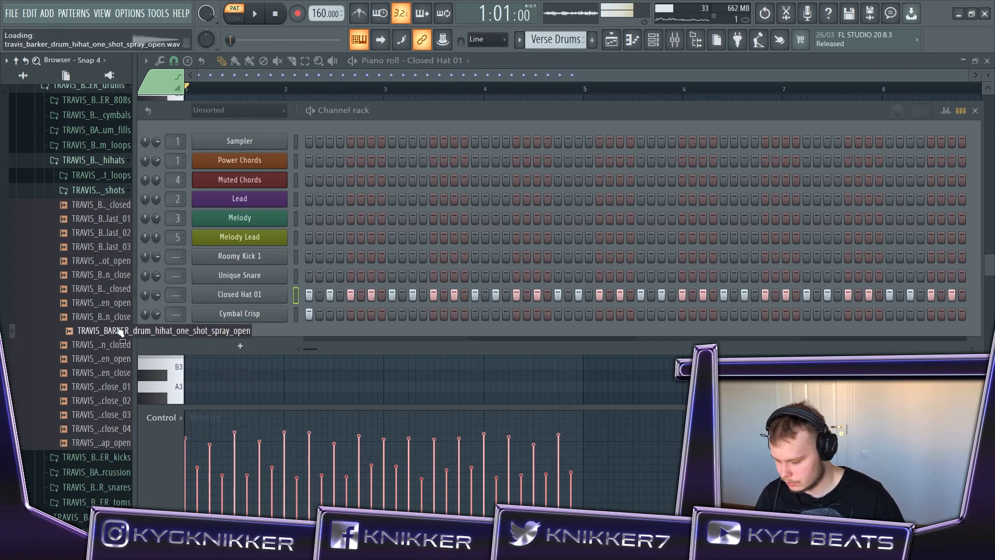
click(119, 316)
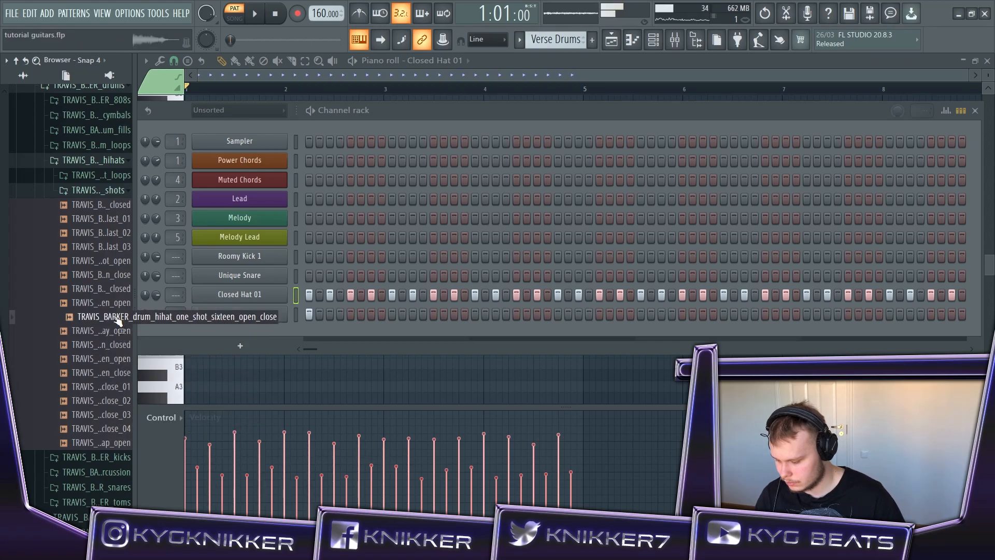
click(117, 232)
click(118, 218)
click(106, 262)
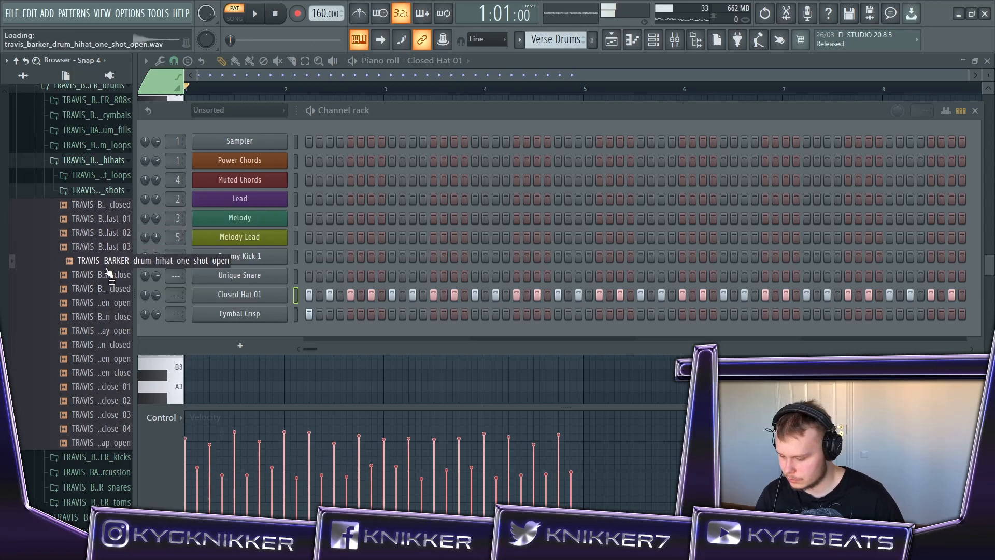
- Add TRAVIS_BARKER_drum_hihat_one_shot_open_close as a new channel and place hits on steps 9, 35 and 49 while checking playback
click(106, 278)
drag(107, 280, 388, 359)
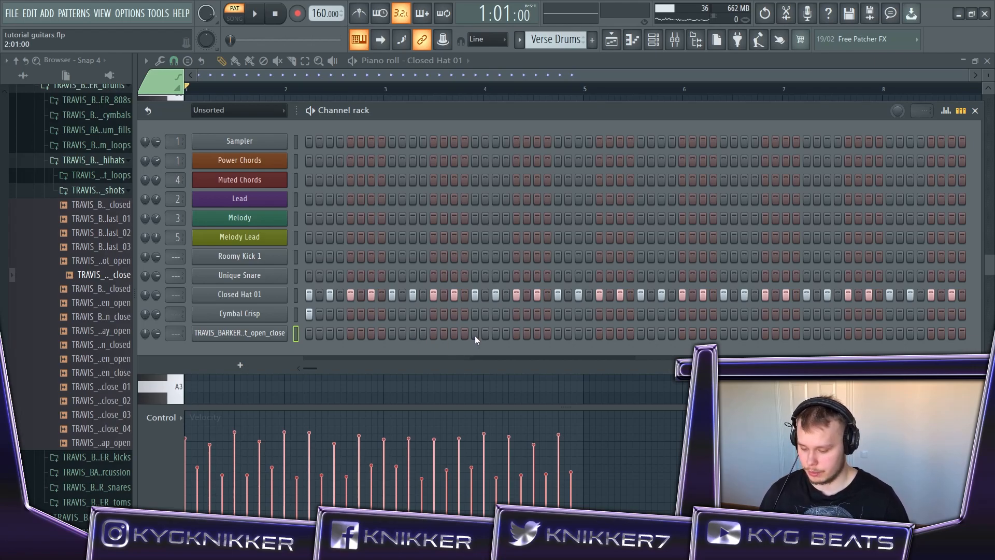
click(392, 333)
key(space)
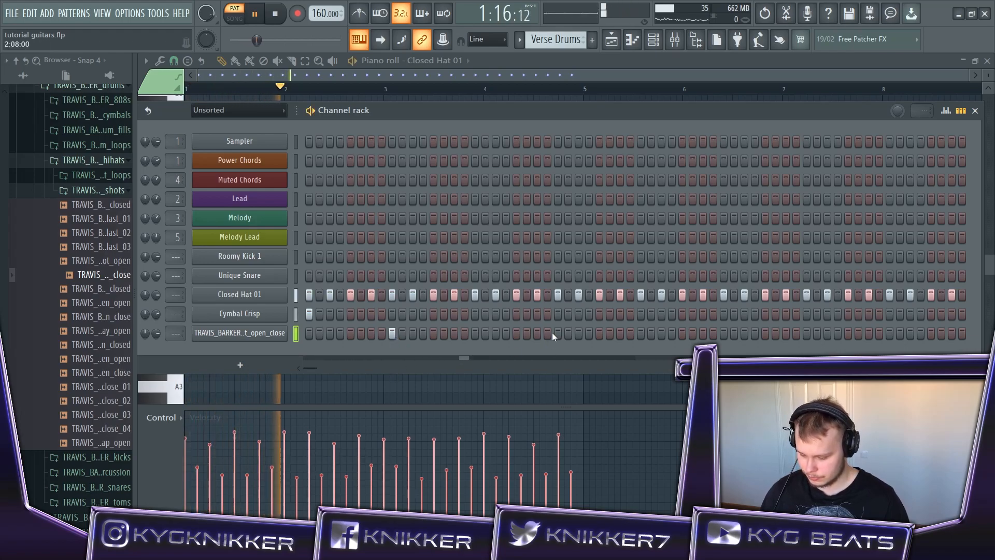
click(663, 334)
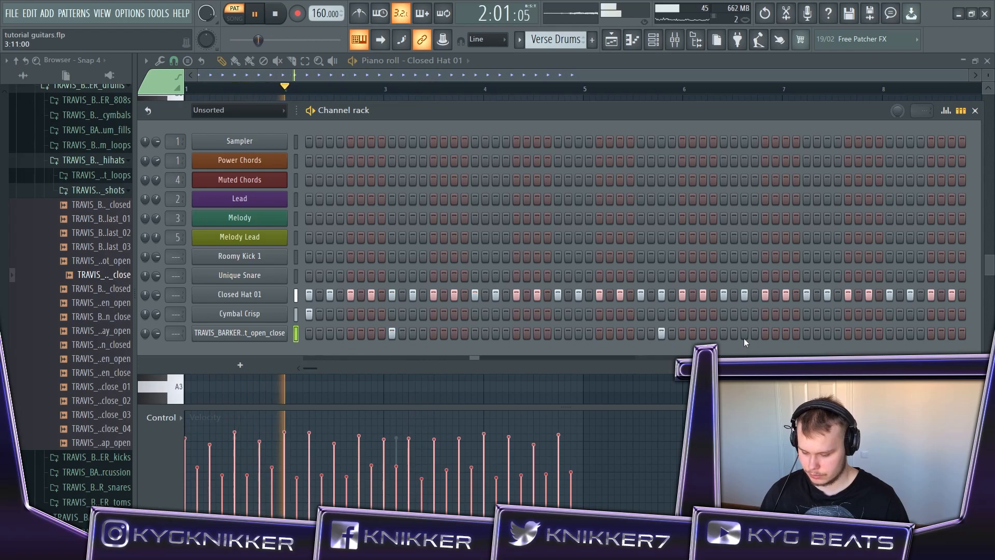
click(805, 334)
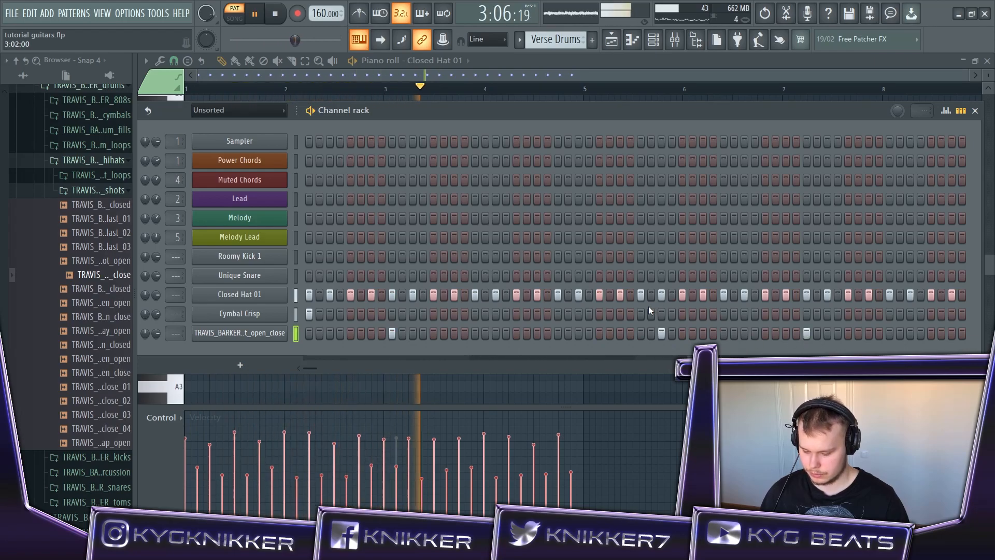
key(space)
- Set the stretch time of the open-close hi-hat sample, normalize it and play the pattern
click(283, 337)
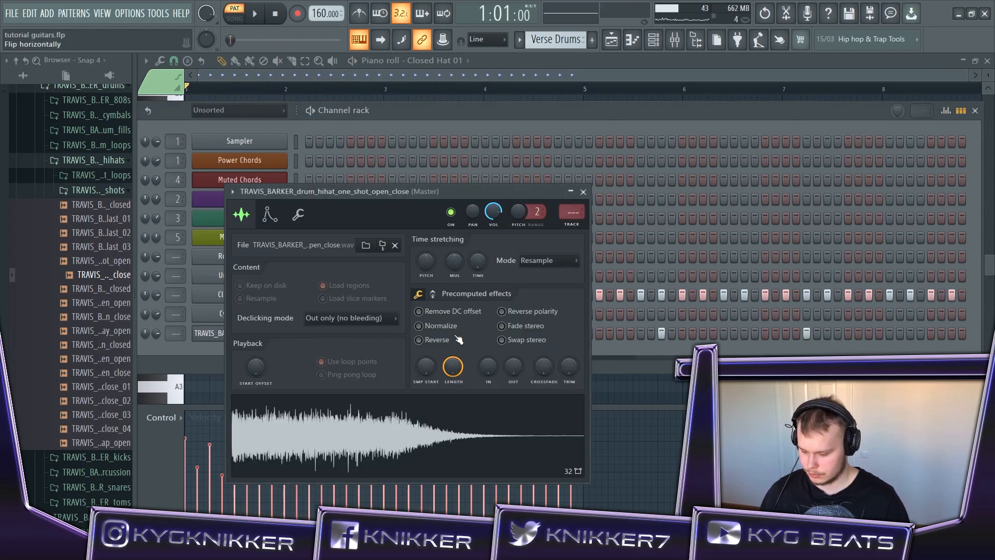
right_click(480, 265)
click(506, 292)
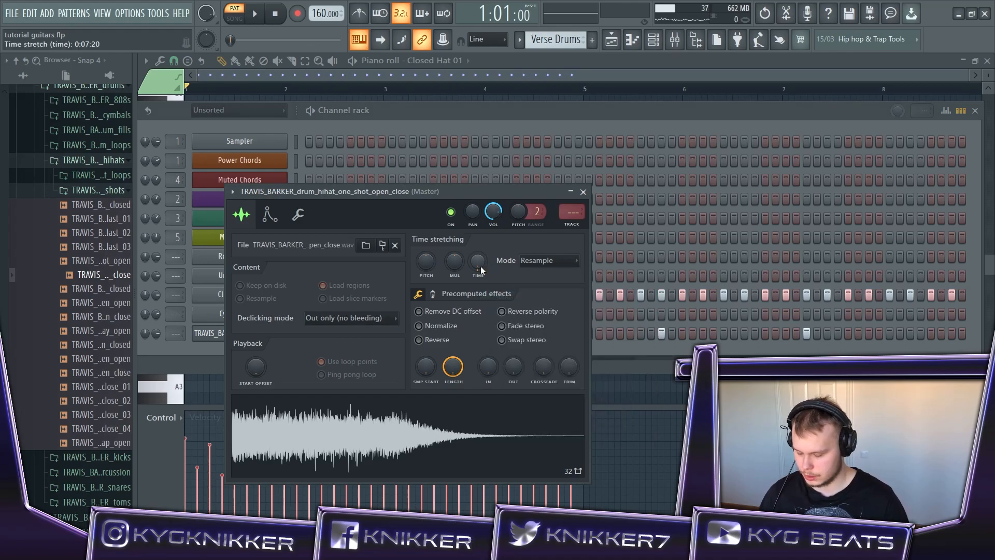
click(445, 326)
key(space)
click(584, 192)
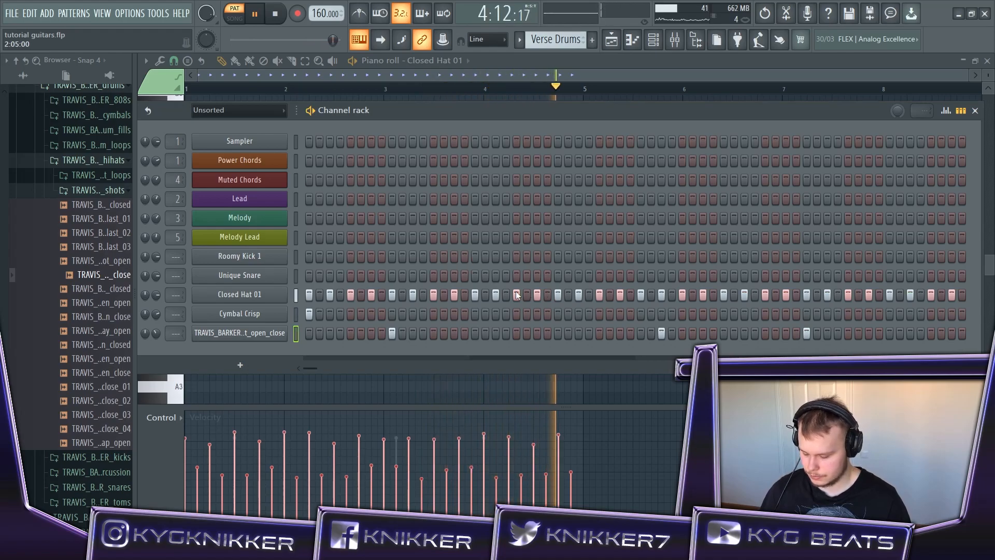
- Remove the open-close hi-hat hit on step 35, try one on step 39, and place it on step 43 instead
click(663, 334)
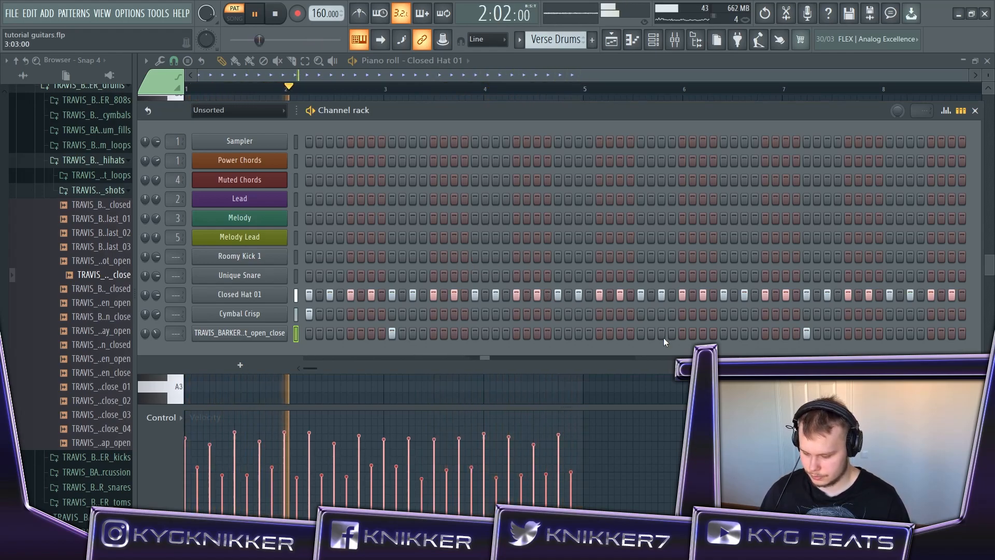
click(702, 333)
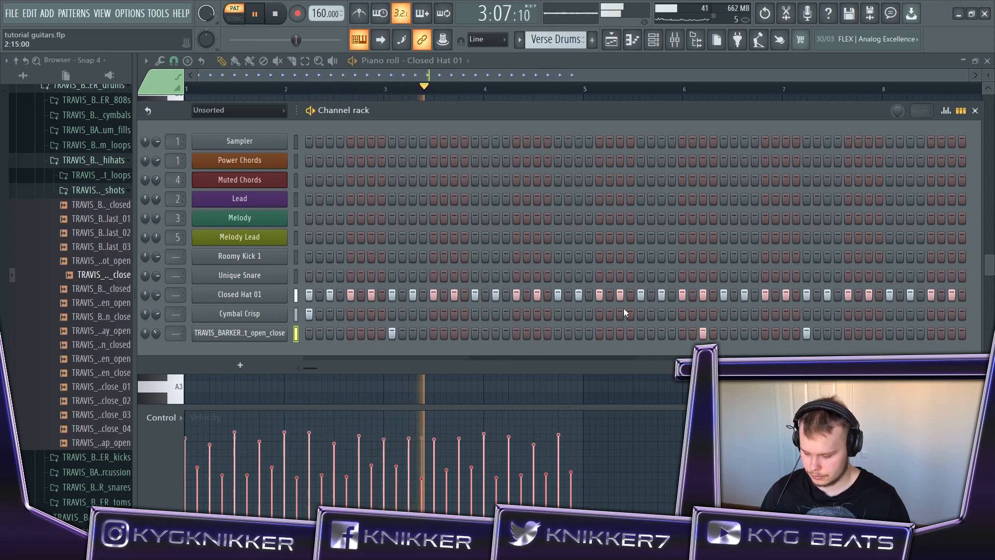
click(702, 333)
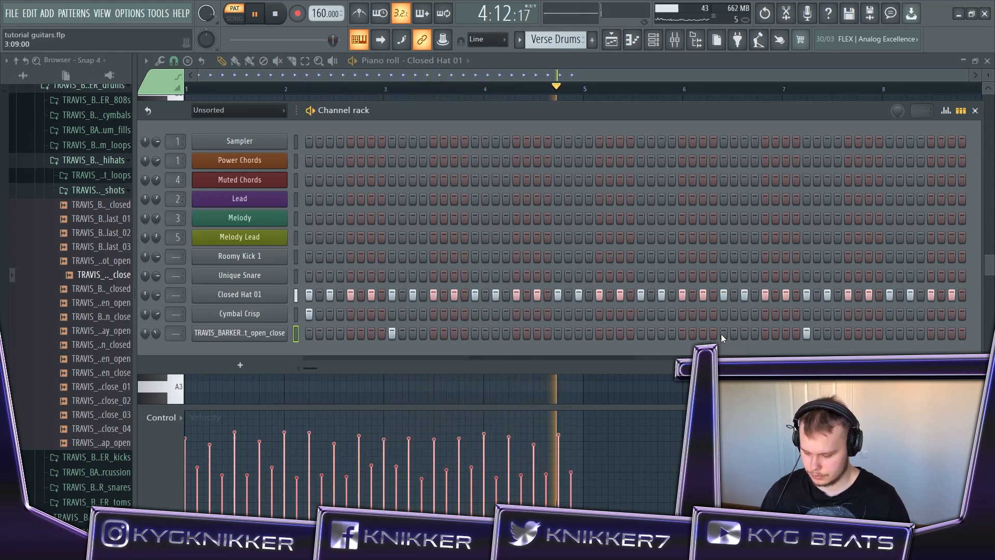
click(743, 333)
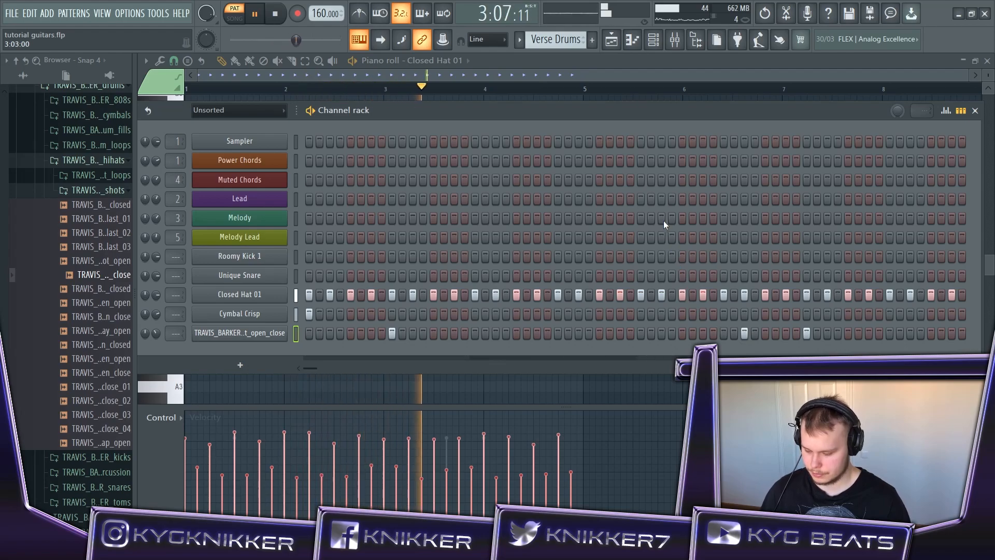
key(space)
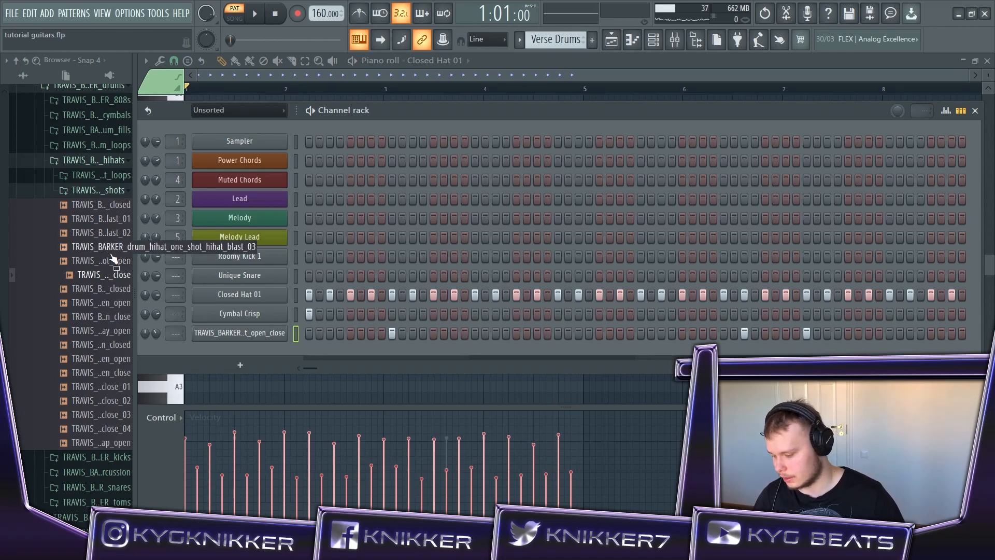
- Boost the gain of the Unique Snare sample by 11% in its precomputed effects
scroll(113, 259, up, 2)
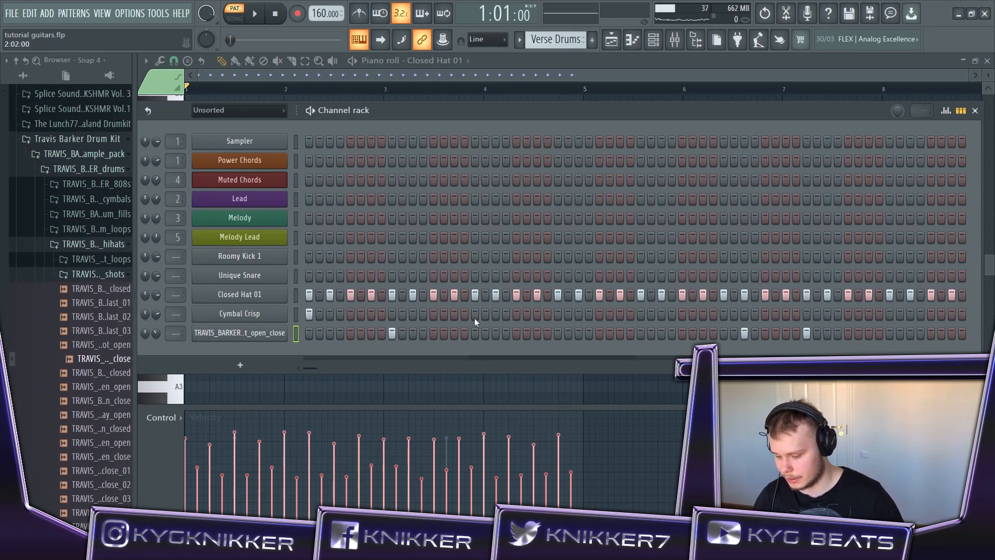
click(282, 275)
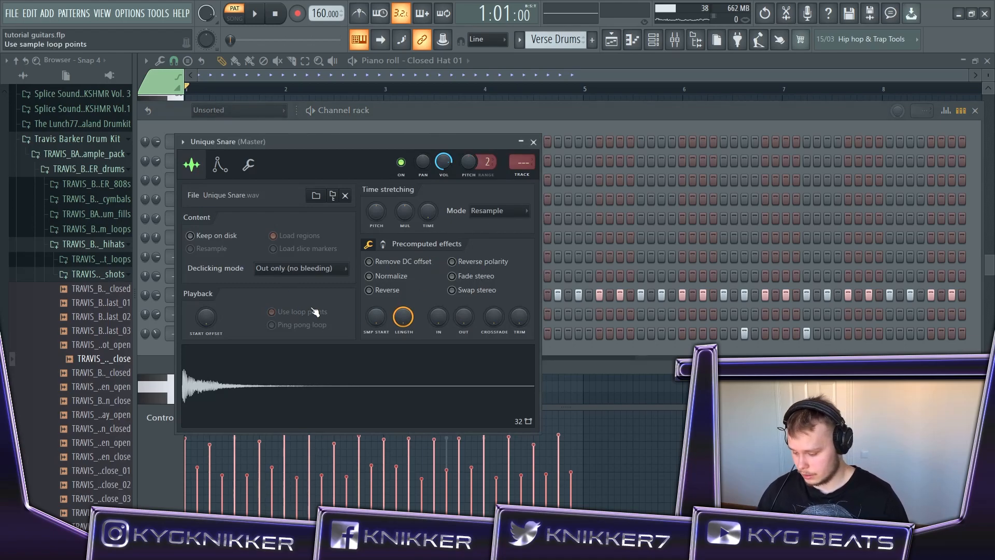
click(383, 243)
drag(376, 267, 377, 262)
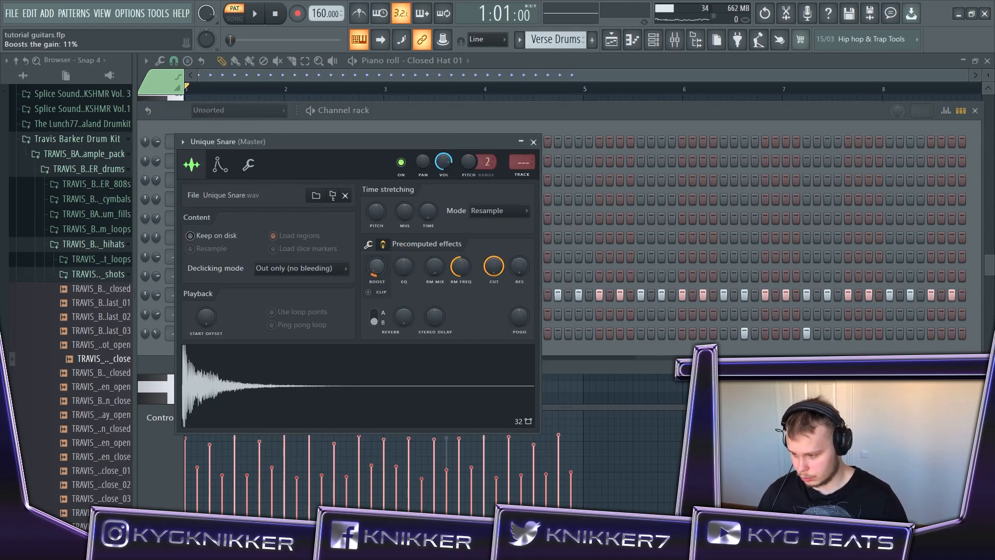
click(533, 141)
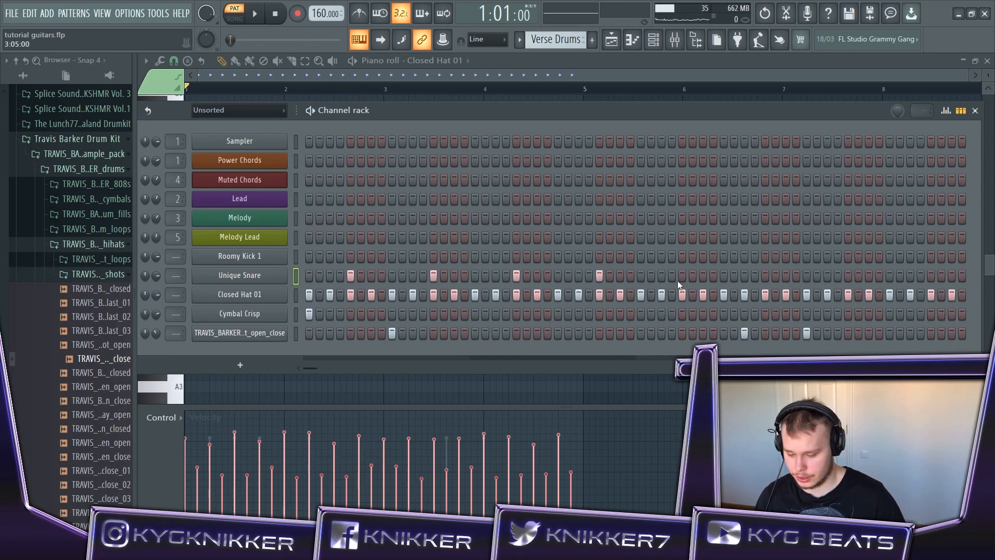
- Place Unique Snare hits every eight steps from step 5 through step 61 and play the pattern
click(765, 275)
click(848, 275)
click(931, 275)
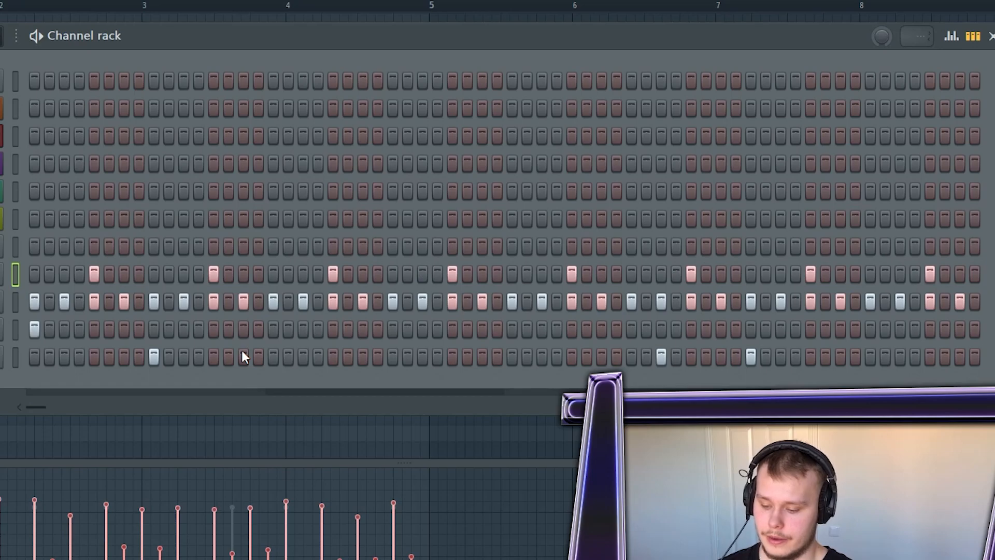
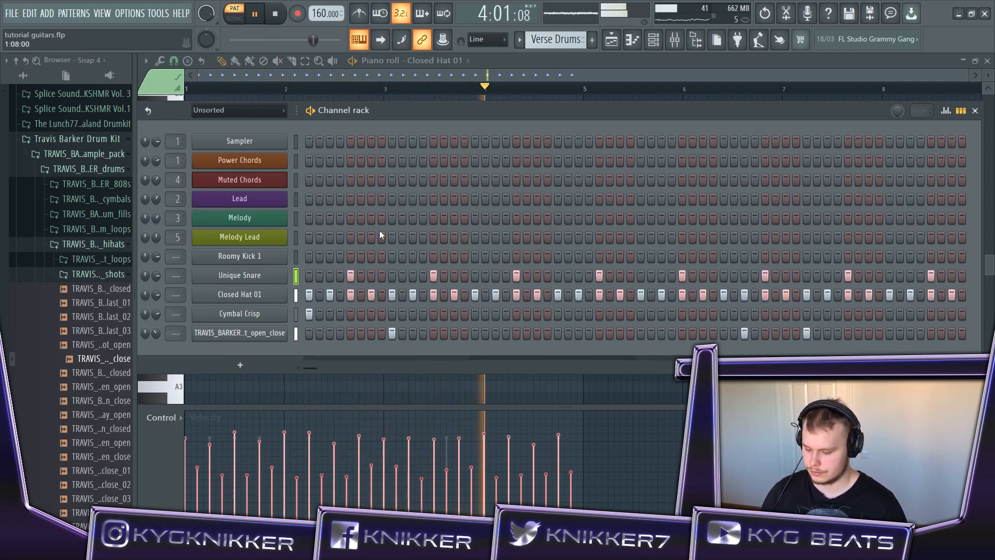
key(space)
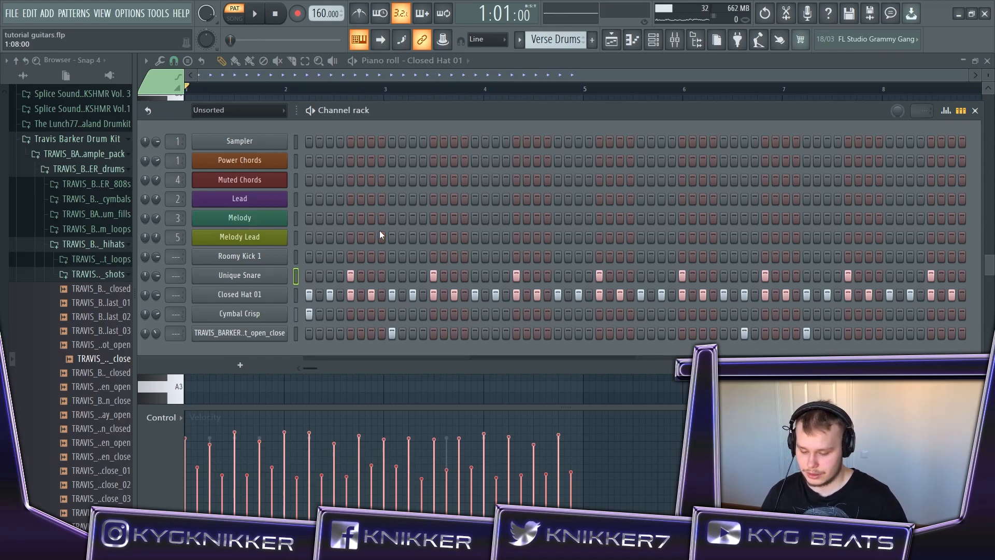
- Place Roomy Kick 1 hits on steps 1 and 3 of the Verse Drums pattern
click(309, 256)
click(330, 256)
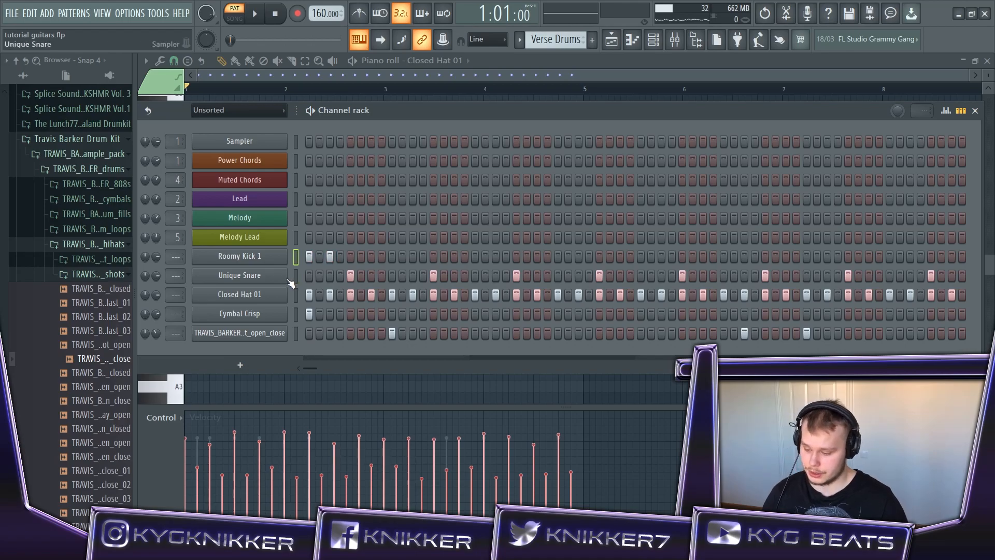
- Slightly randomize the panning and velocity levels of the Unique Snare notes, and preview the Verse Drums pattern
right_click(285, 270)
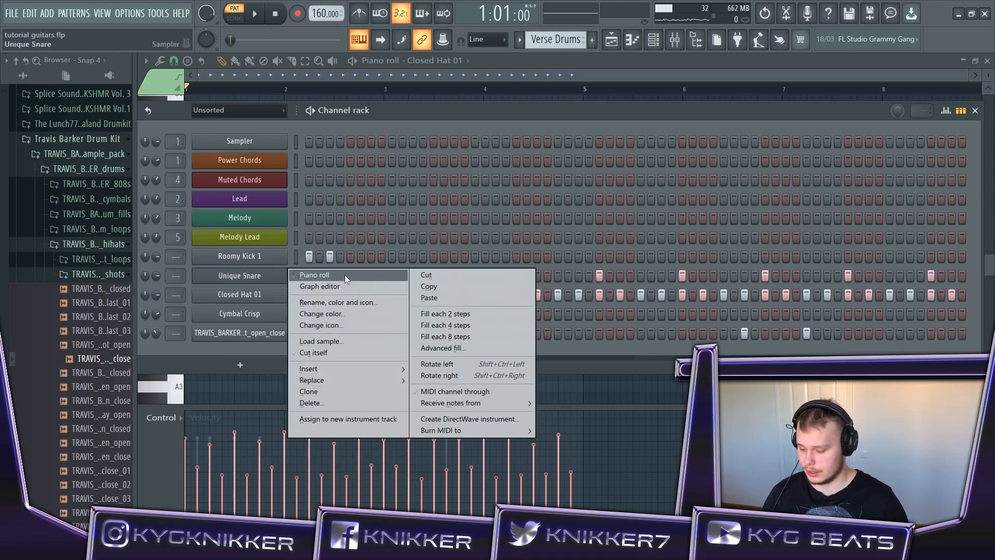
click(344, 276)
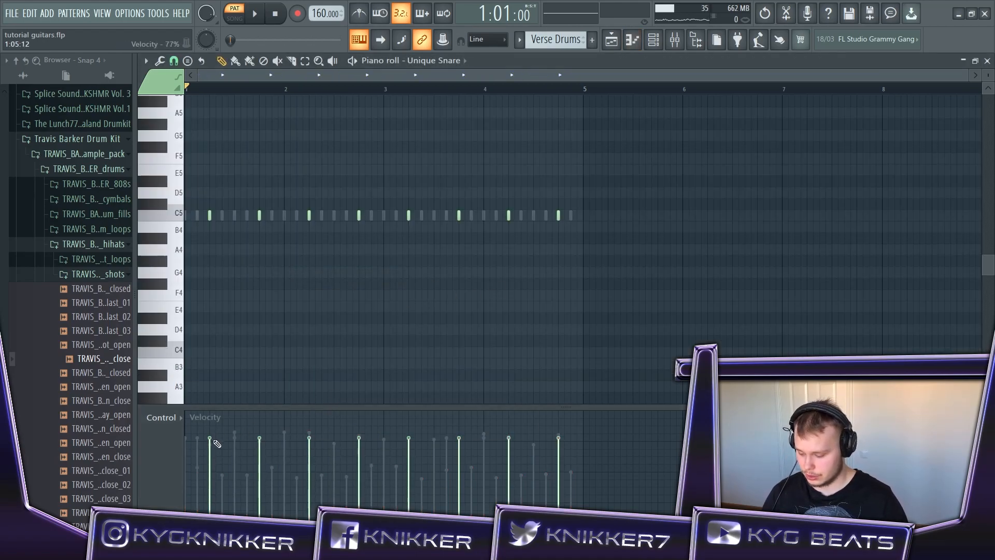
key(alt+r)
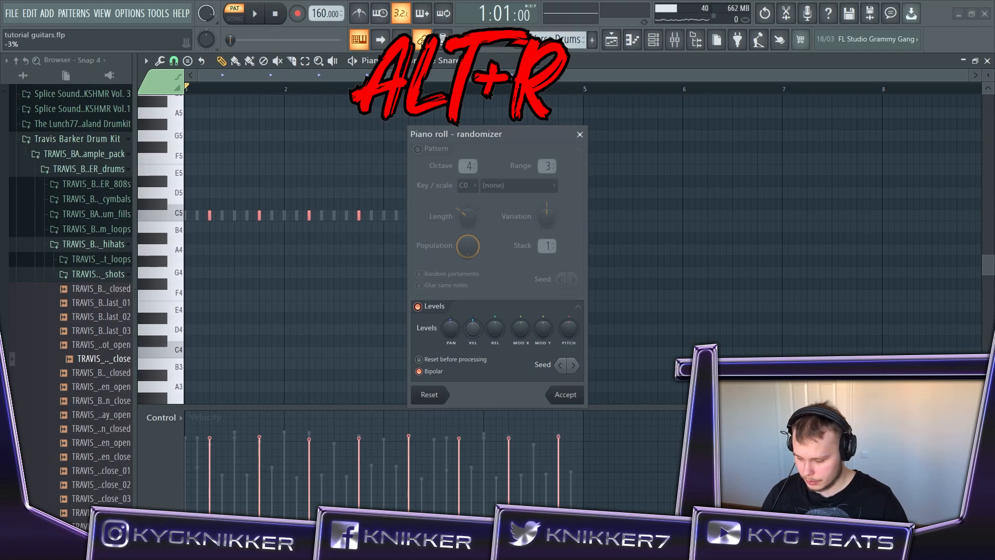
click(459, 328)
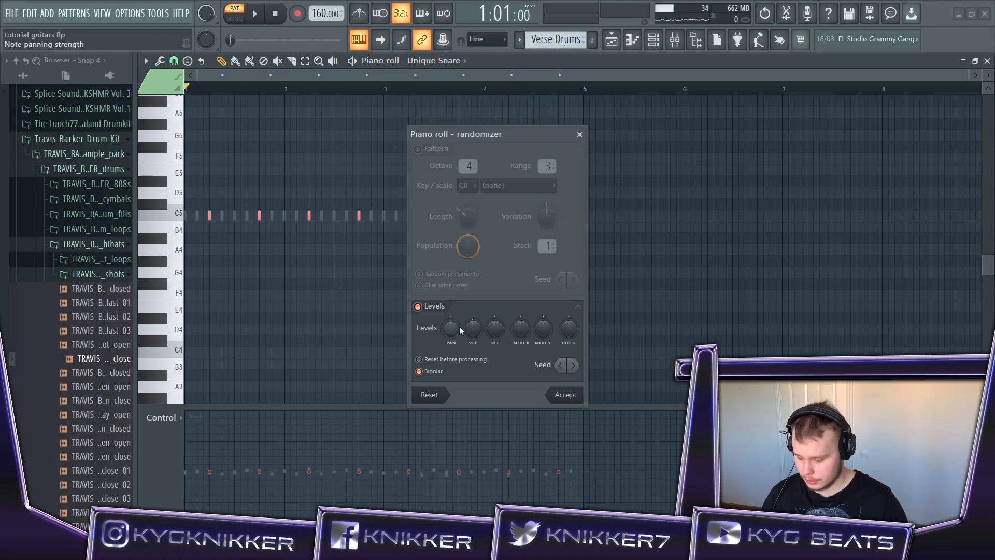
click(565, 396)
click(653, 39)
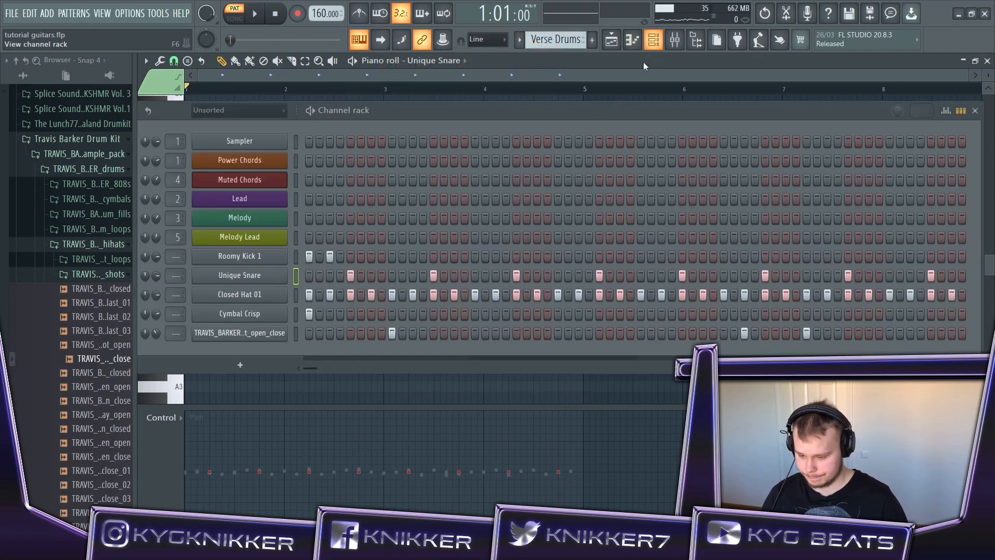
key(space)
key(space)
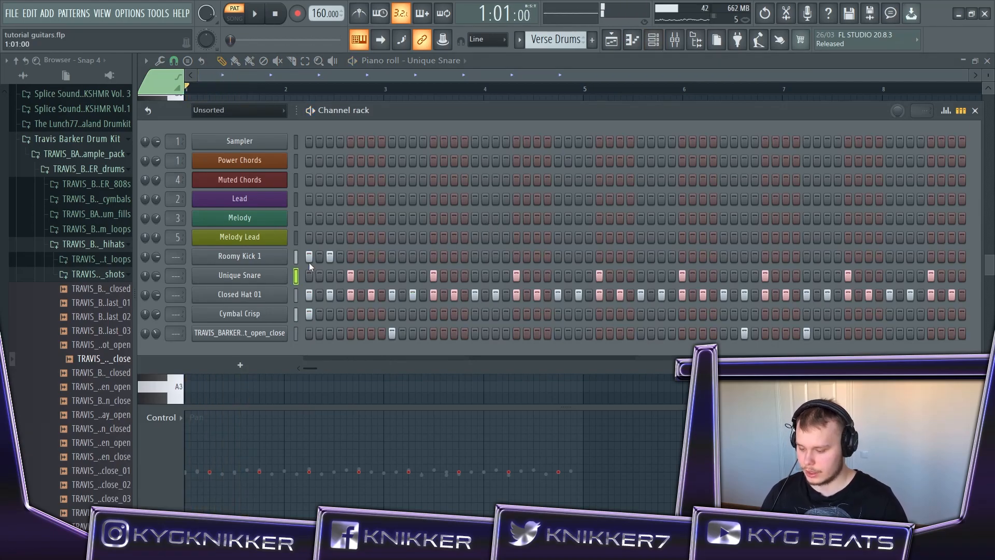
- Boost the gain of the Roomy Kick 1 sample to 7% in its precomputed effects
click(285, 255)
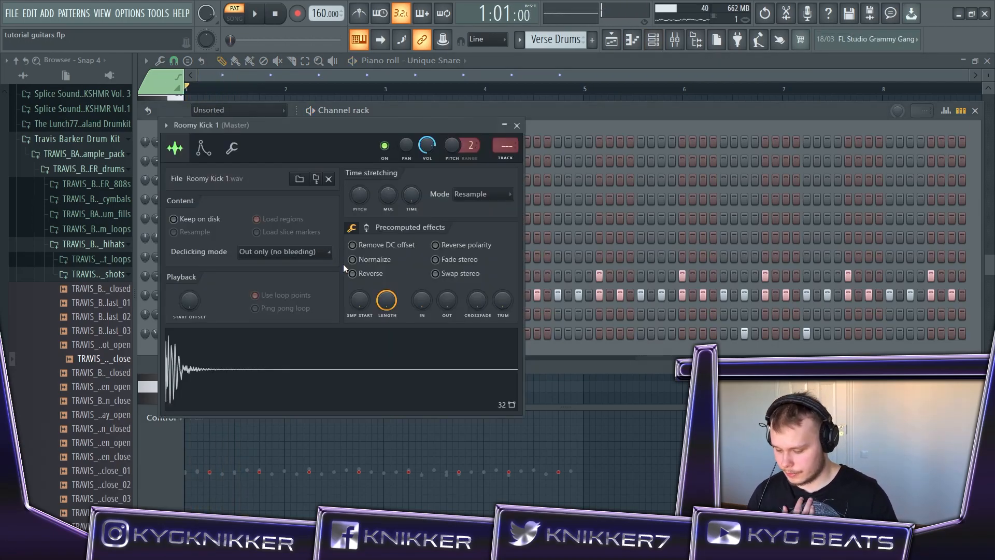
click(367, 228)
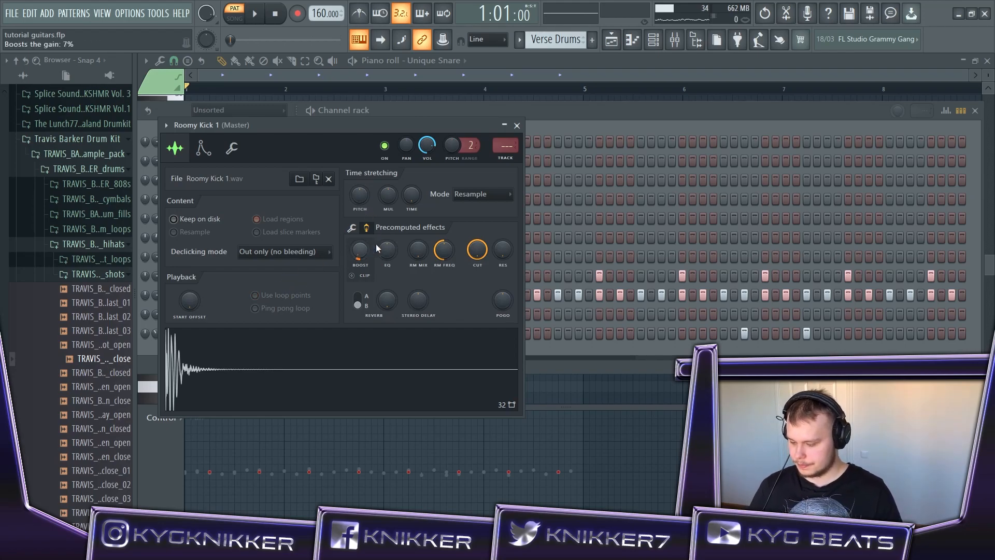
click(517, 126)
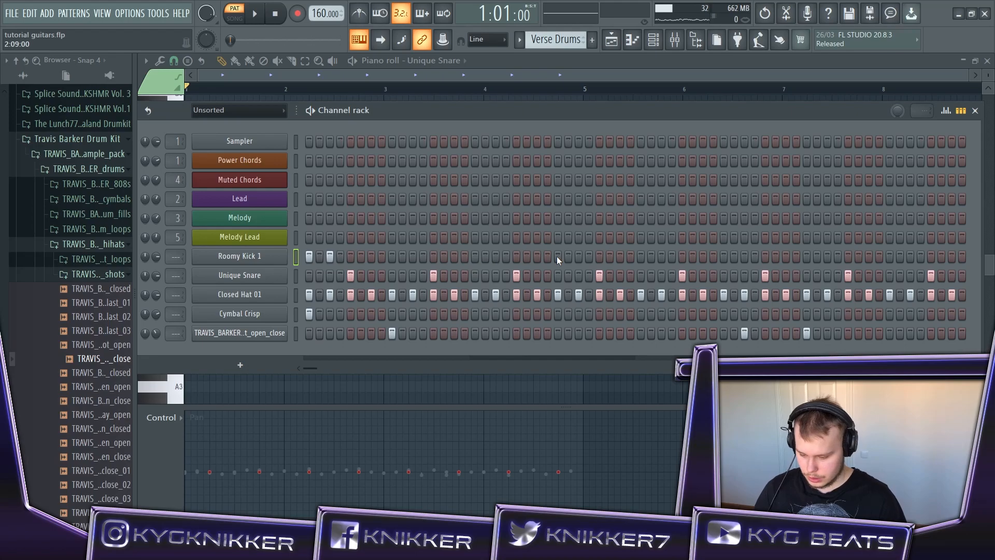
- Add Roomy Kick 1 hits on steps 33 and 35 of the Verse Drums pattern
click(641, 257)
click(661, 257)
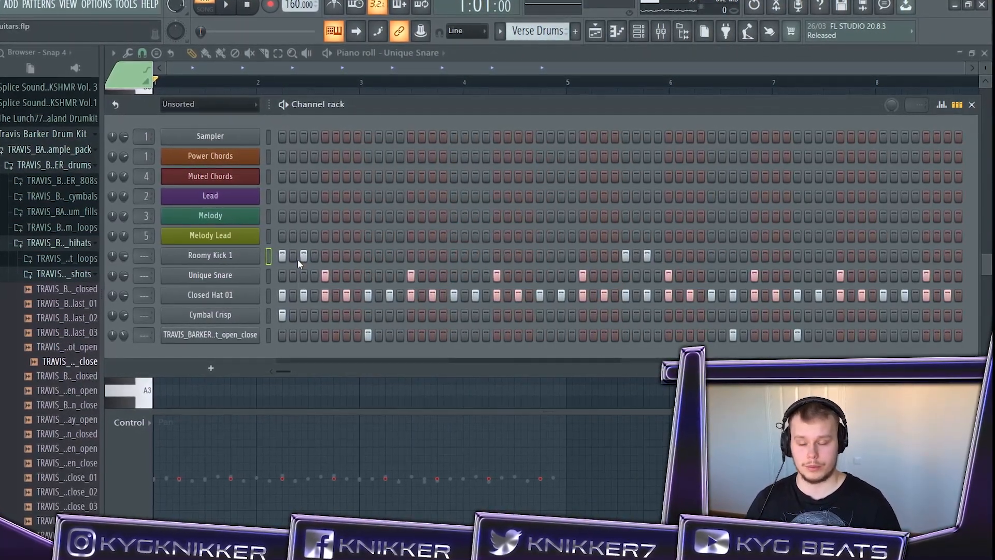
click(597, 32)
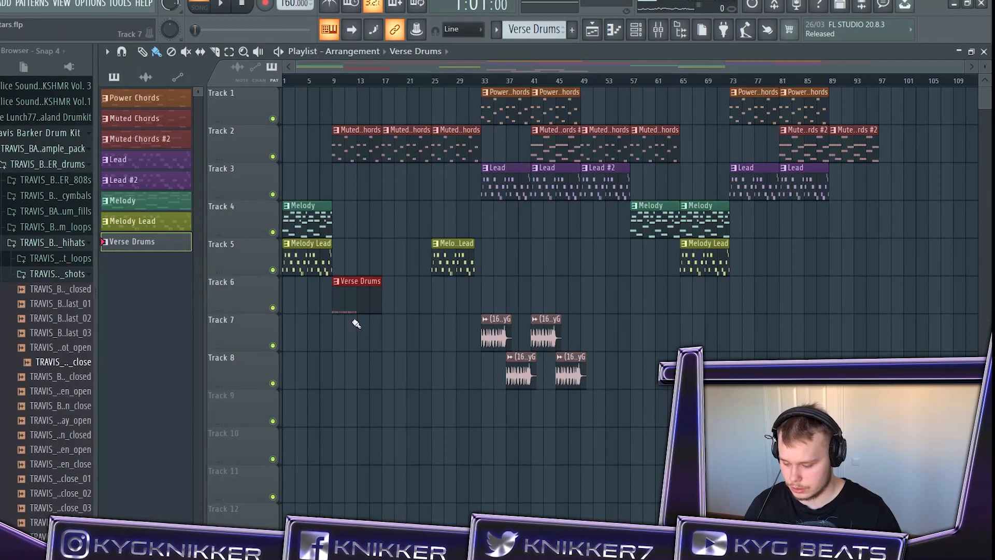
click(646, 30)
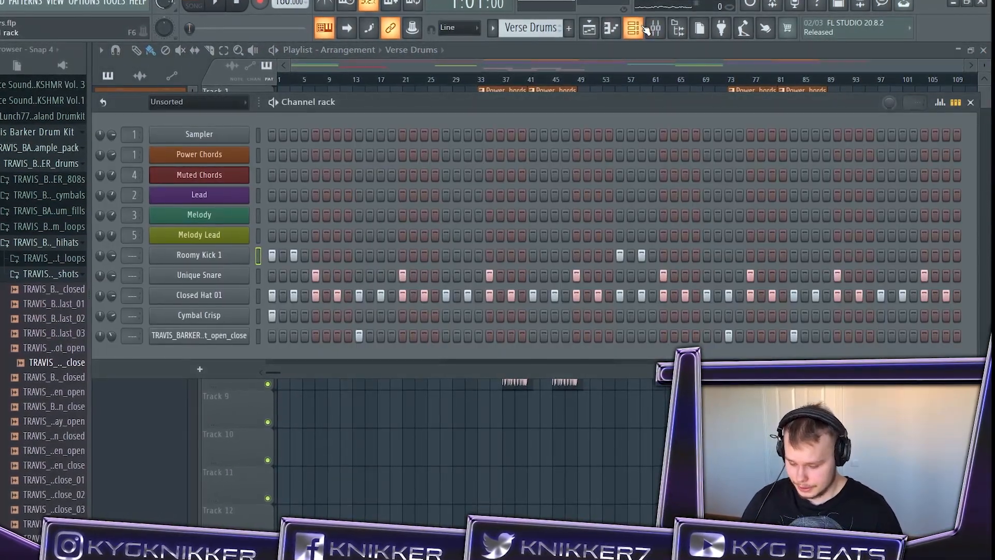
- Shorten the Verse Drums clip on Track 6 to four bars, place a second one at bar 13 and make it unique
click(641, 27)
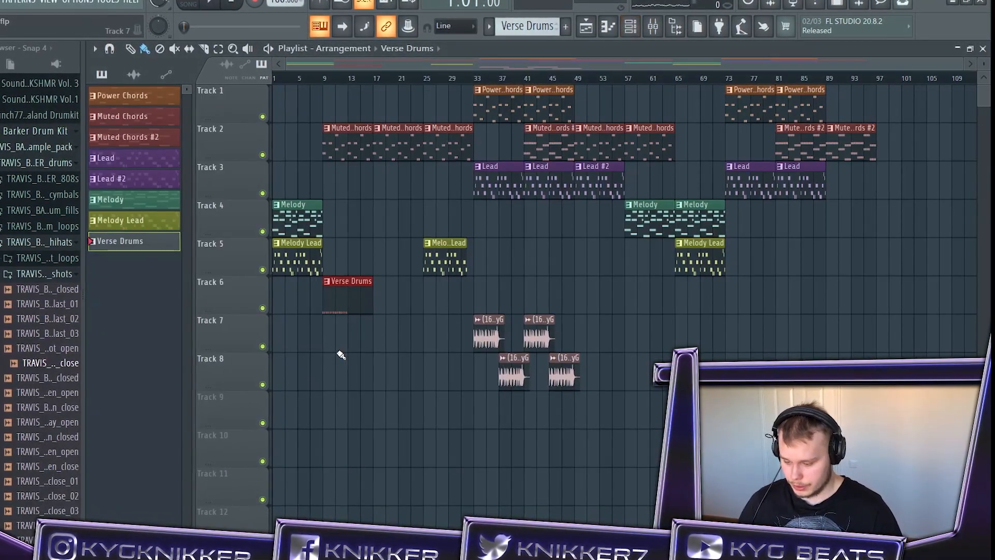
scroll(338, 349, up, 3)
drag(464, 296, 401, 288)
click(399, 284)
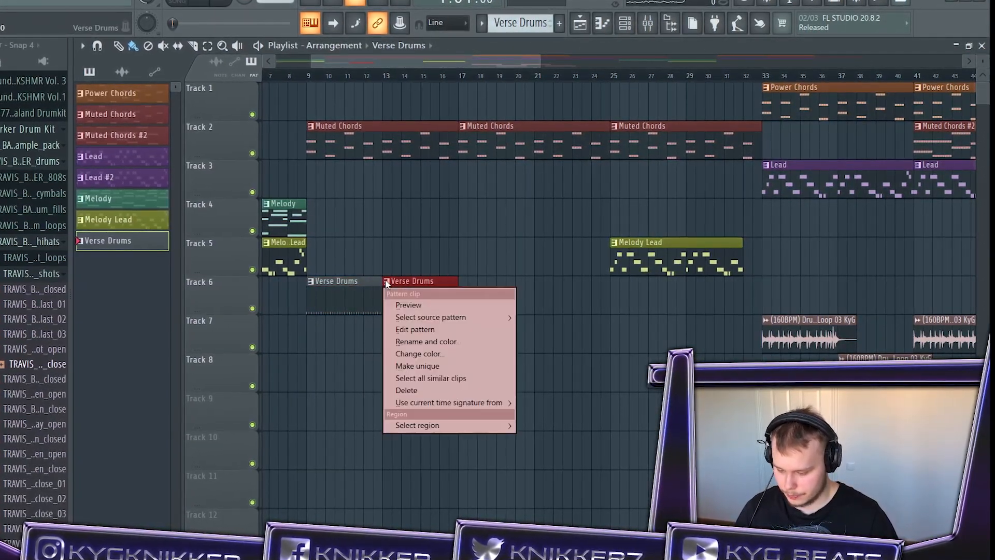
click(446, 364)
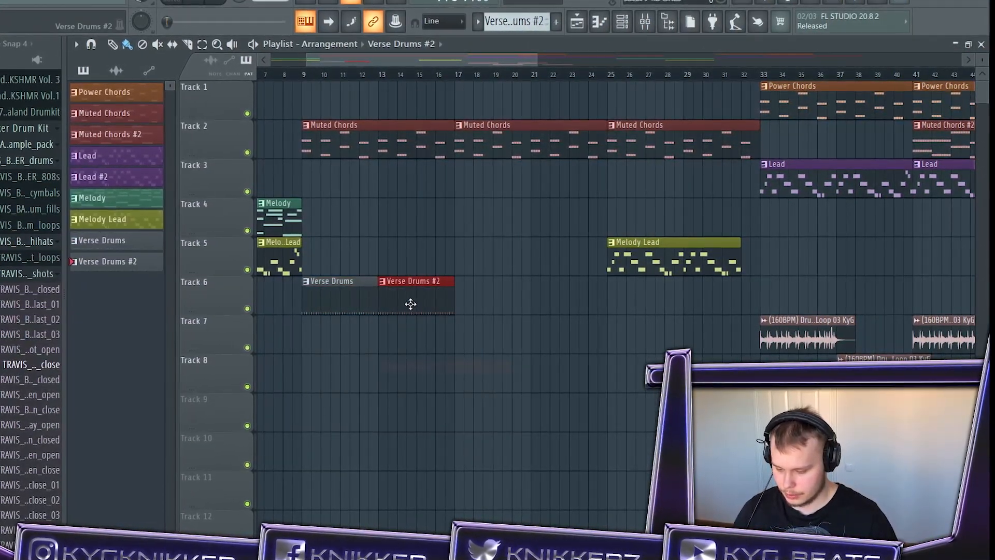
- Add a fill to Verse Drums #2 with Unique Snare hits on steps 59 and 63 and a Roomy Kick 1 hit on step 61
click(621, 21)
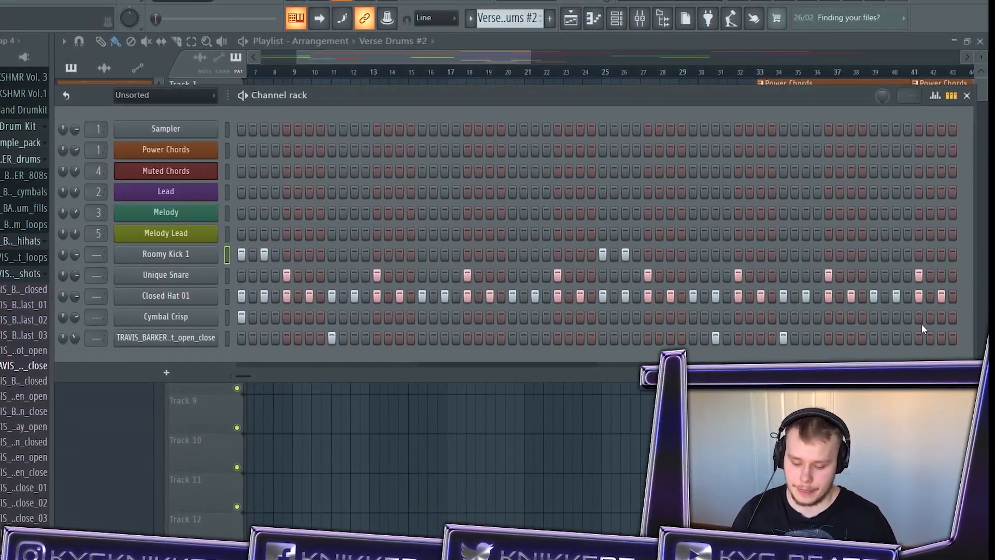
click(940, 276)
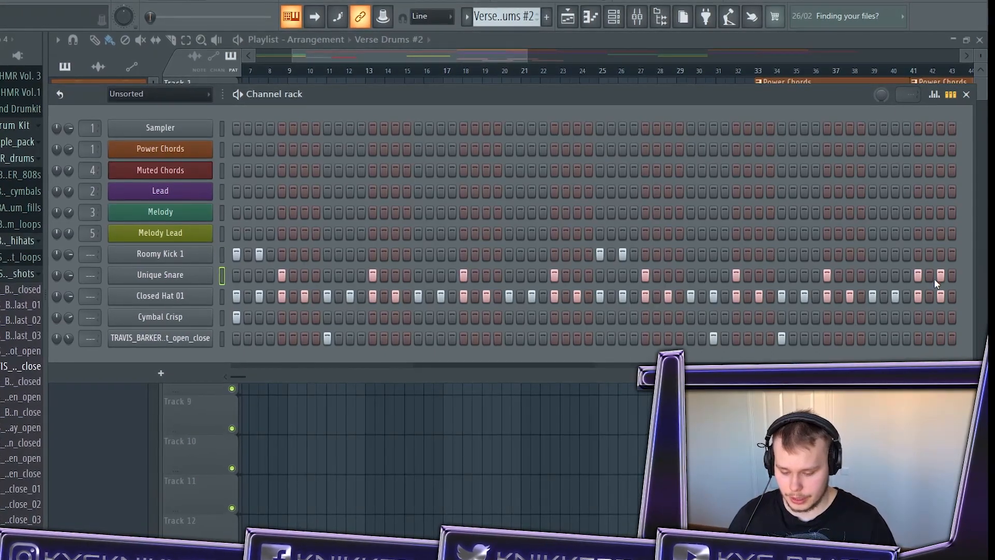
click(893, 276)
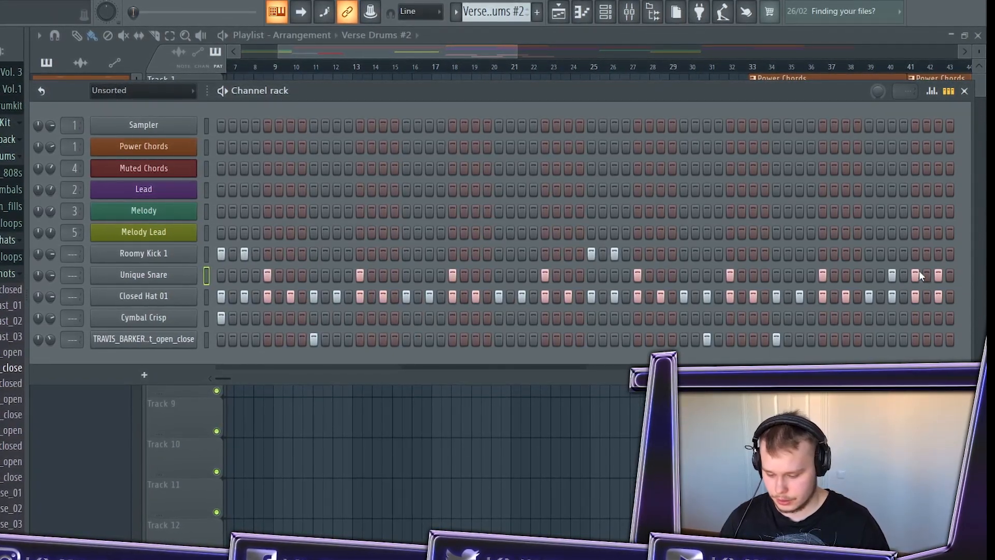
click(914, 254)
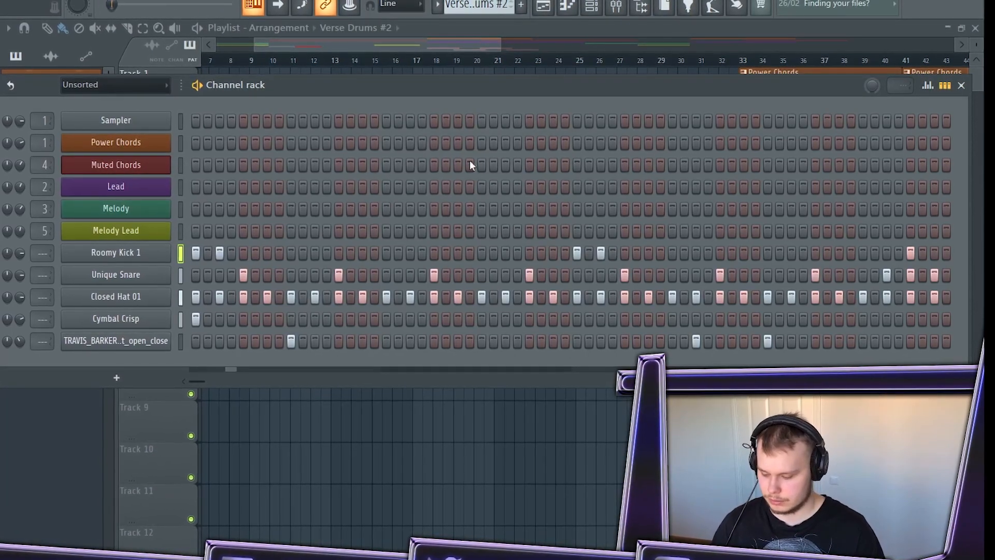
- Play the arrangement from bar 9 to check both verse drum clips against the Muted Chords
click(480, 46)
click(247, 61)
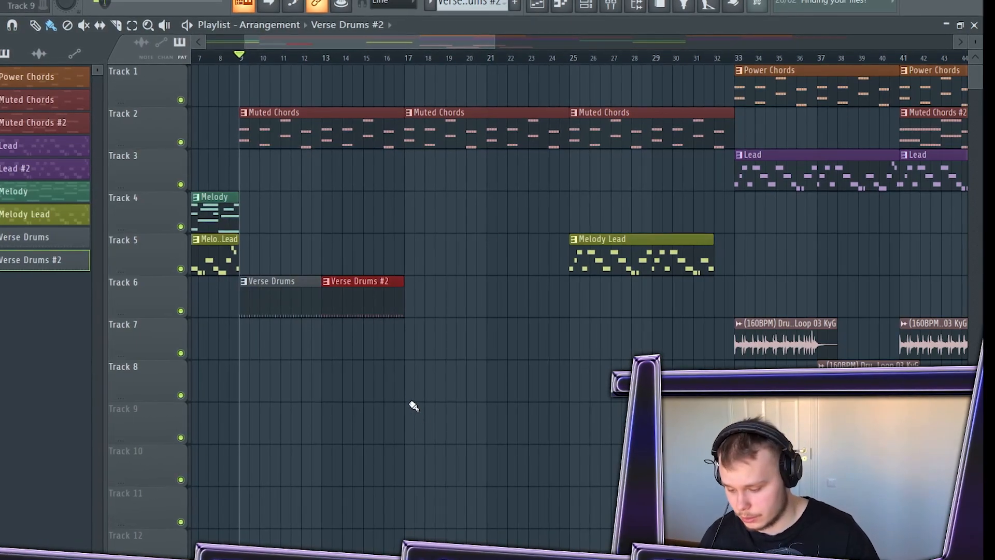
key(space)
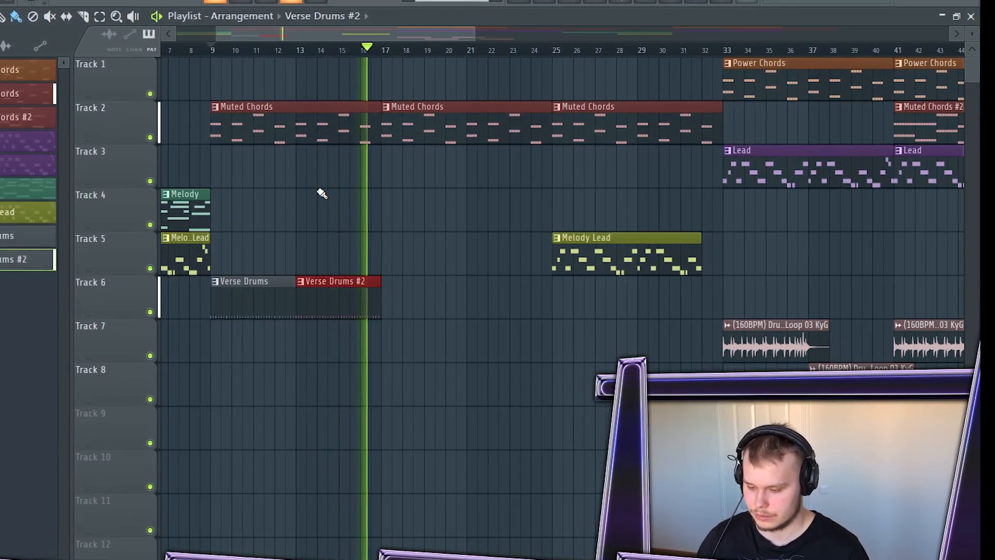
key(space)
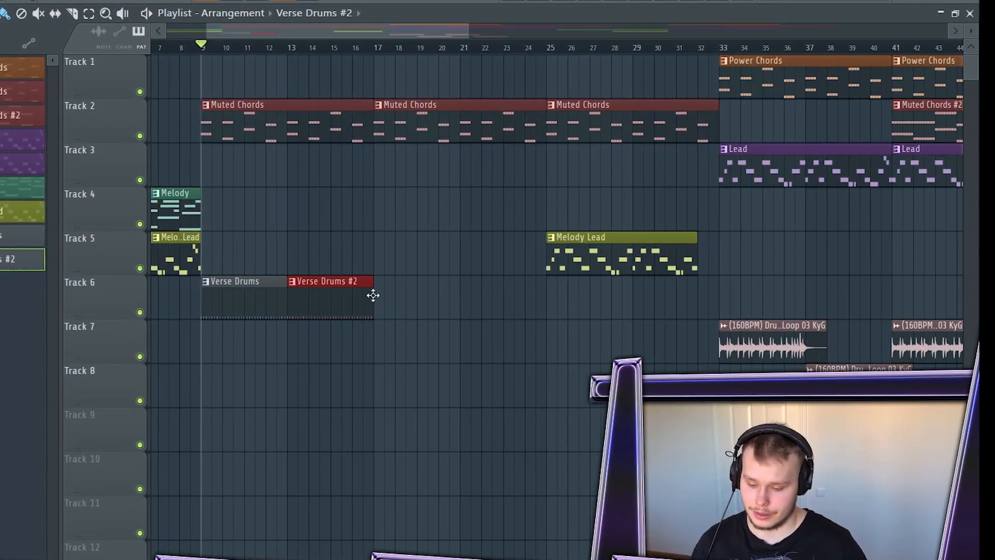
- Duplicate both Track 6 drum clips to bar 17 and rename the Verse Drums #2 pattern as Verse Drums Variation
drag(531, 368, 238, 232)
key(ctrl+b)
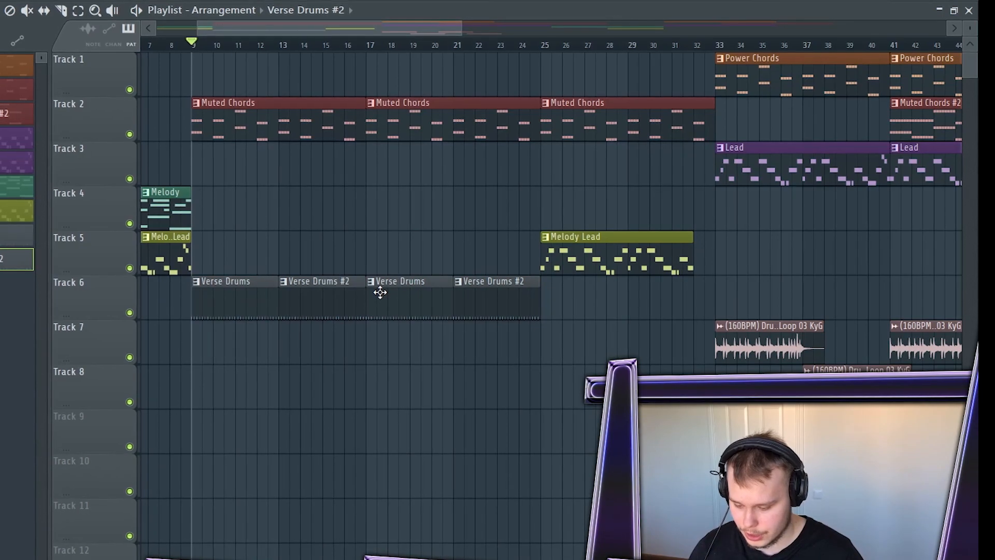
click(295, 285)
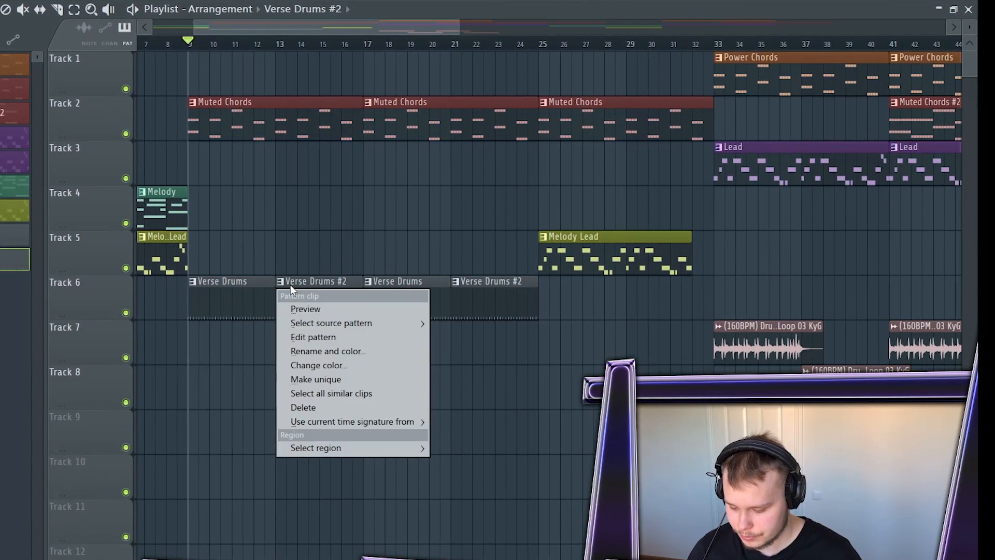
click(351, 350)
text(Verse Drums)
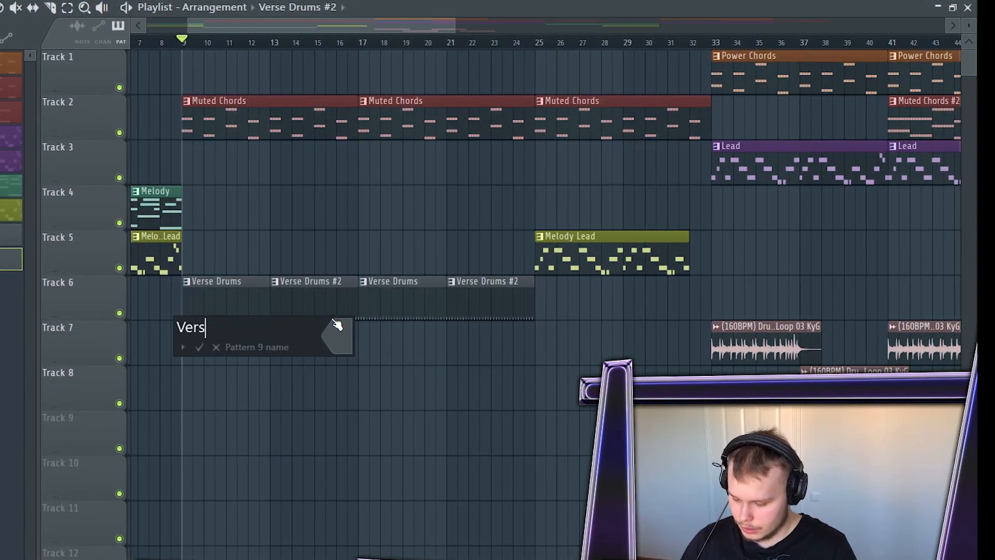
text( Variat)
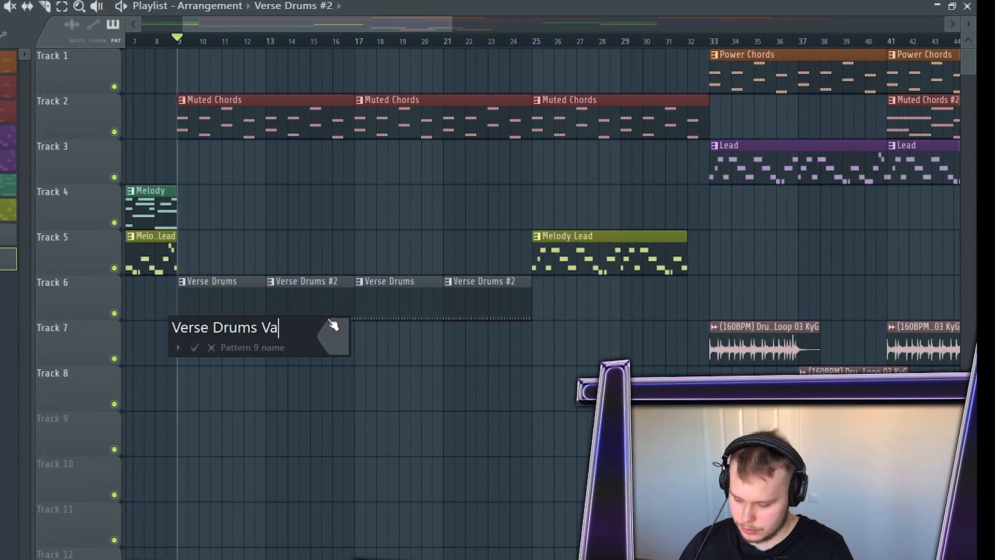
text(ion)
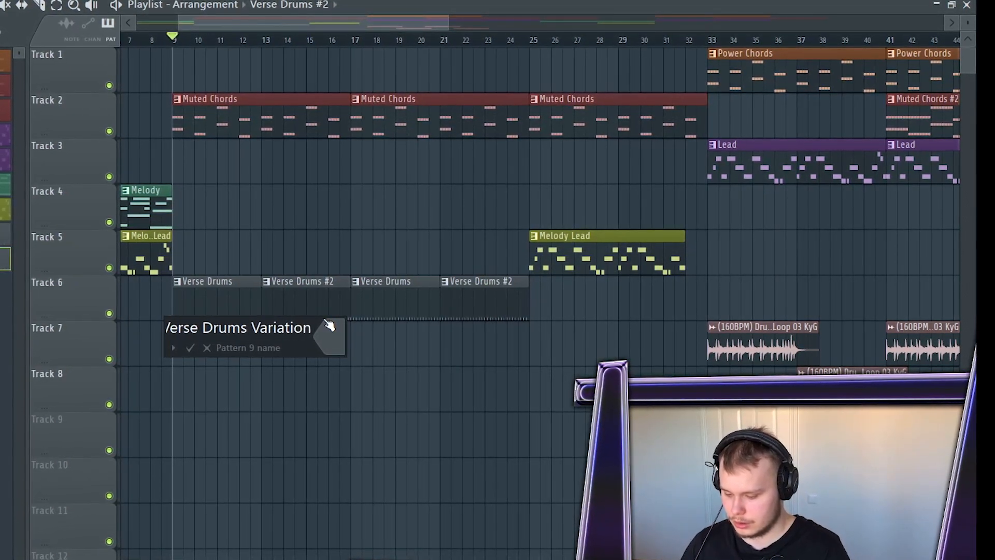
key(Return)
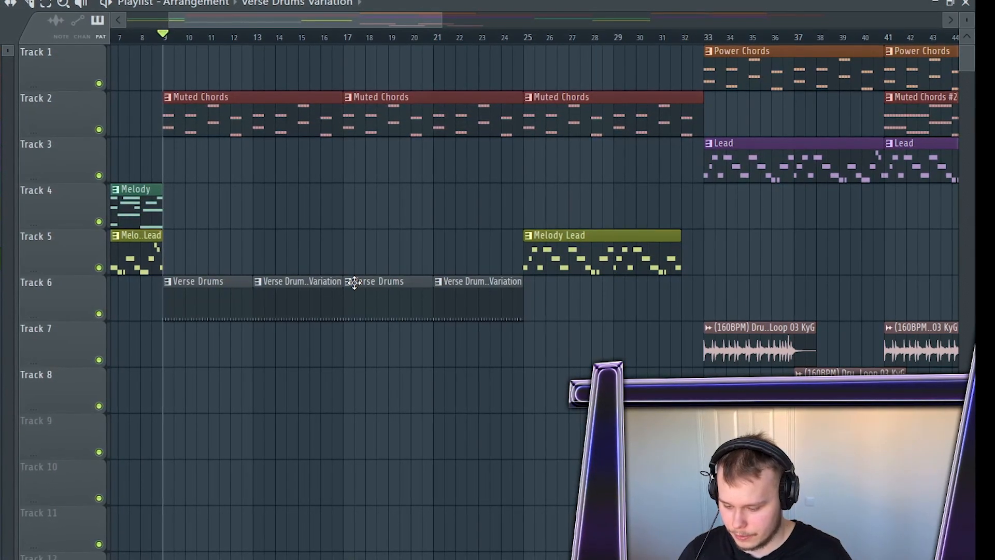
- Make the Verse Drums clip at bar 17 unique and add Roomy Kick 1 hits on steps 17, 19, 49 and 51
right_click(346, 288)
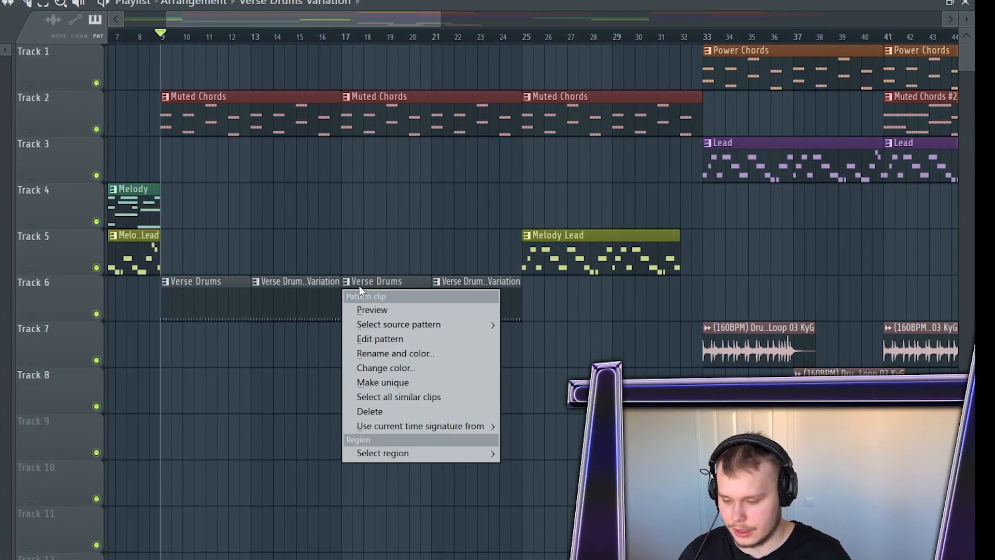
click(425, 382)
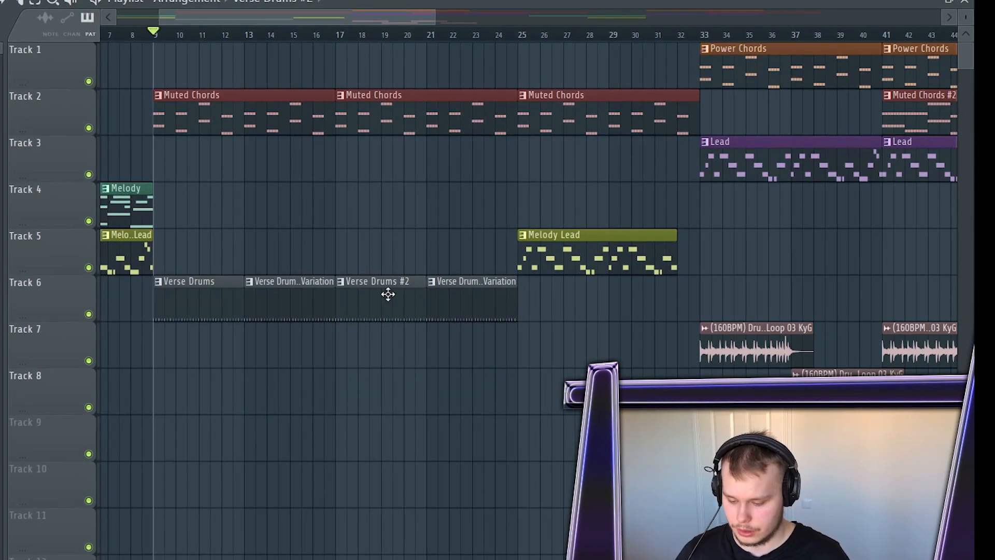
click(589, 2)
click(303, 249)
click(329, 250)
click(729, 250)
click(755, 250)
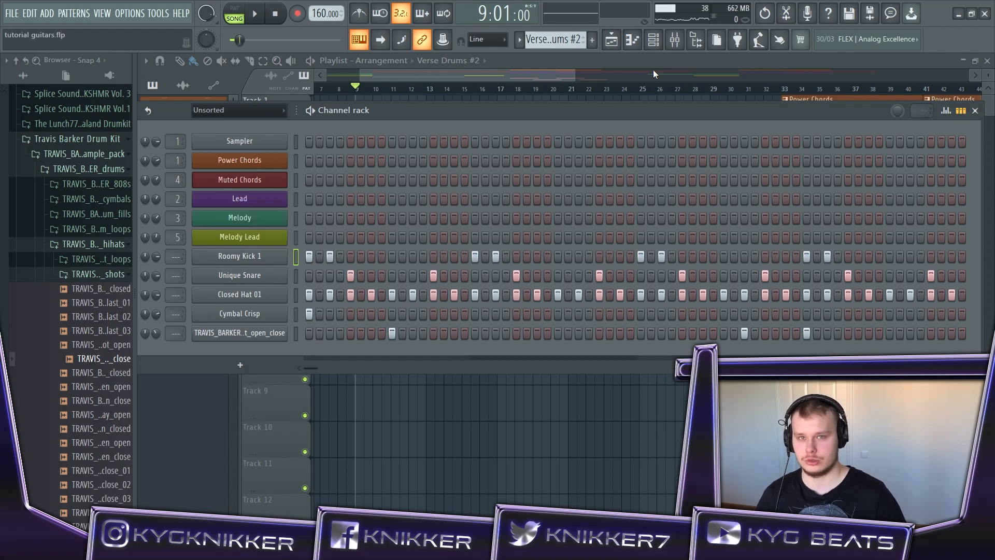
- Show the velocity graph for Roomy Kick 1 and slightly lower the second kick of each pair
click(653, 39)
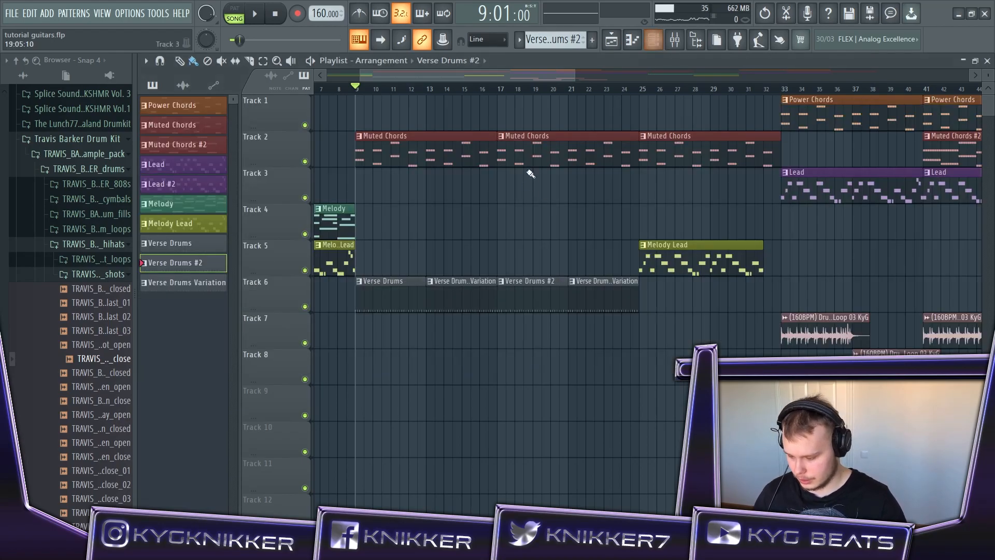
click(660, 38)
right_click(283, 256)
click(389, 268)
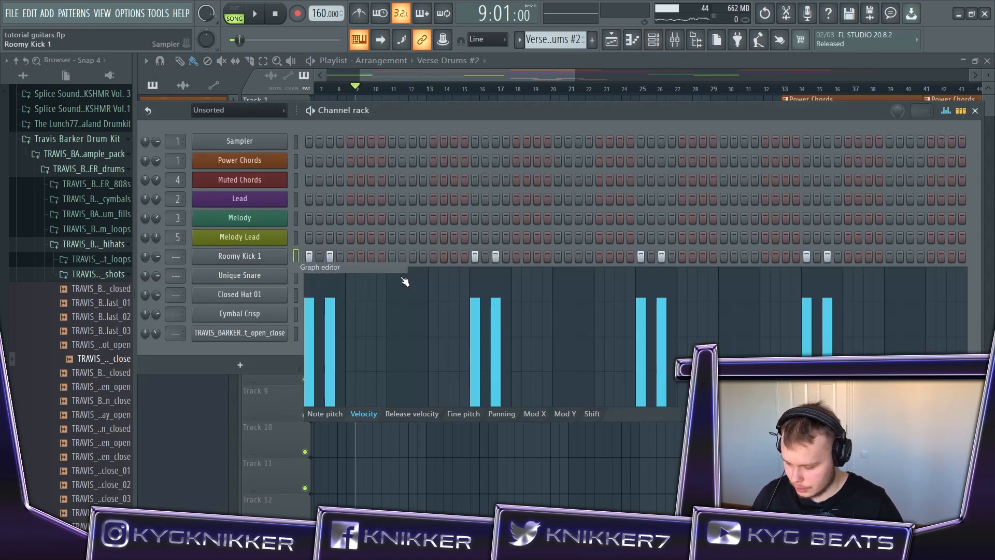
right_click(280, 259)
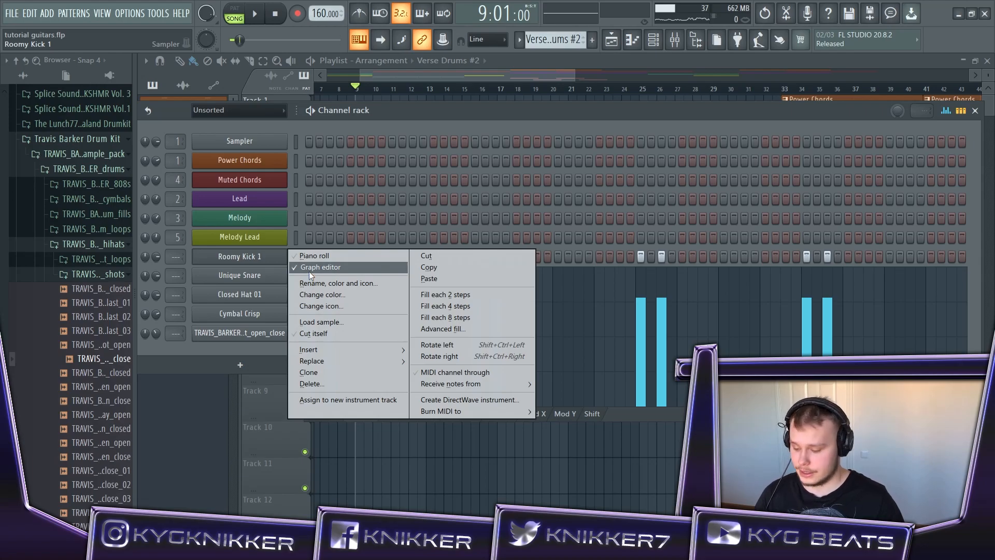
click(536, 126)
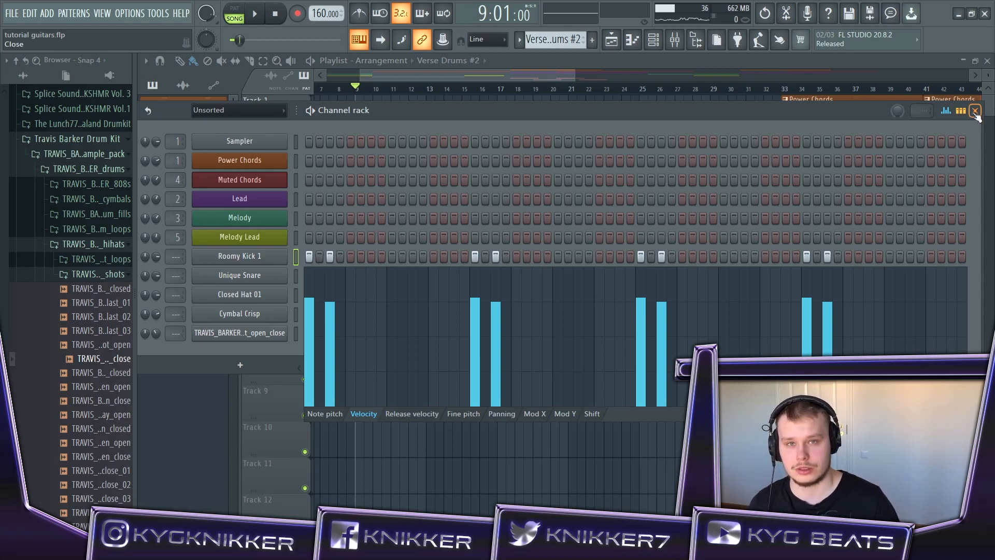
- Hide the velocity graph, close the channel rack and set the playback position to bar 17
click(948, 112)
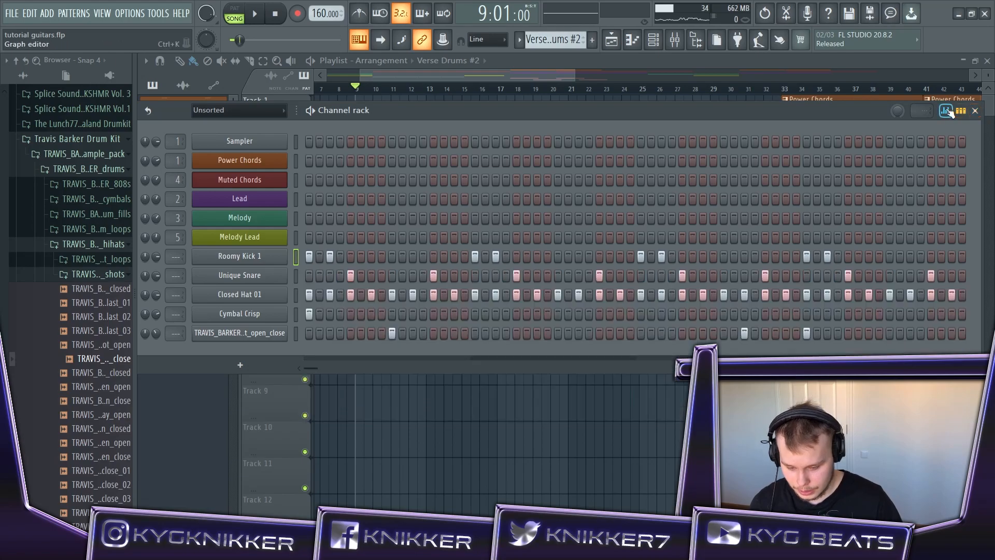
click(948, 112)
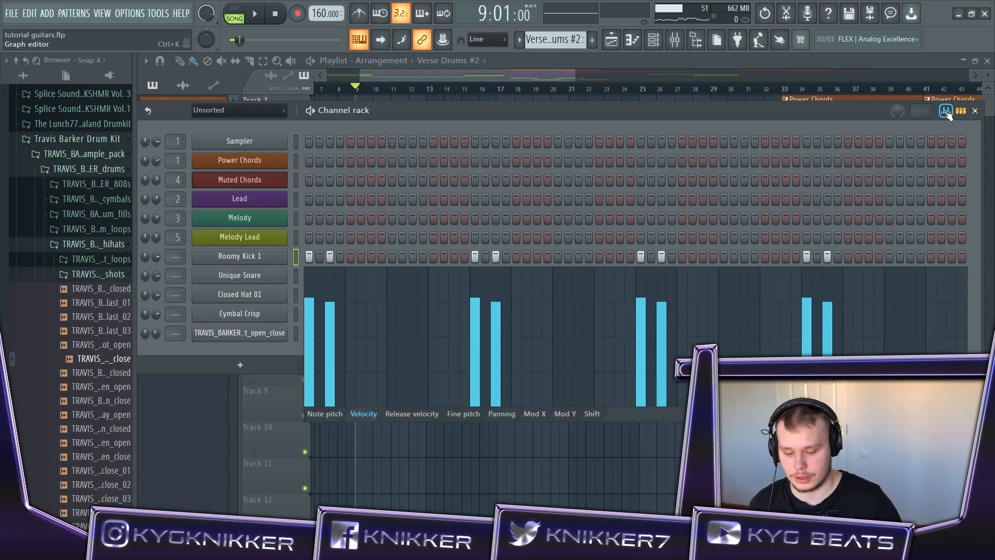
click(948, 112)
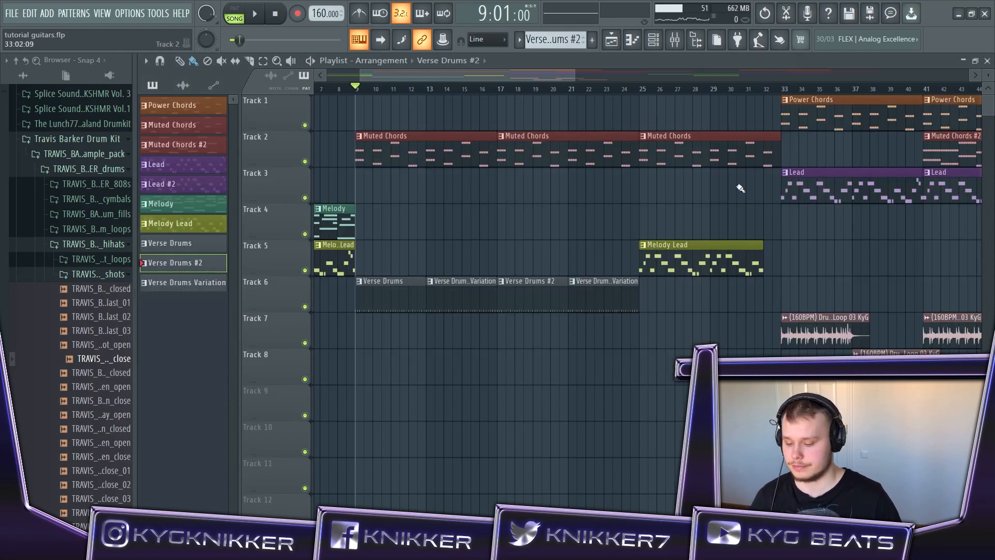
click(975, 110)
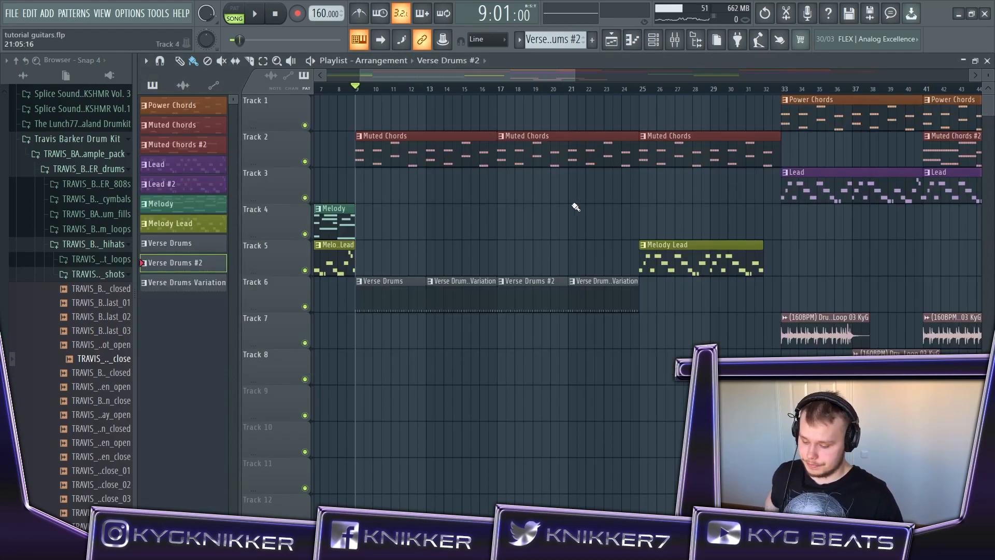
click(497, 88)
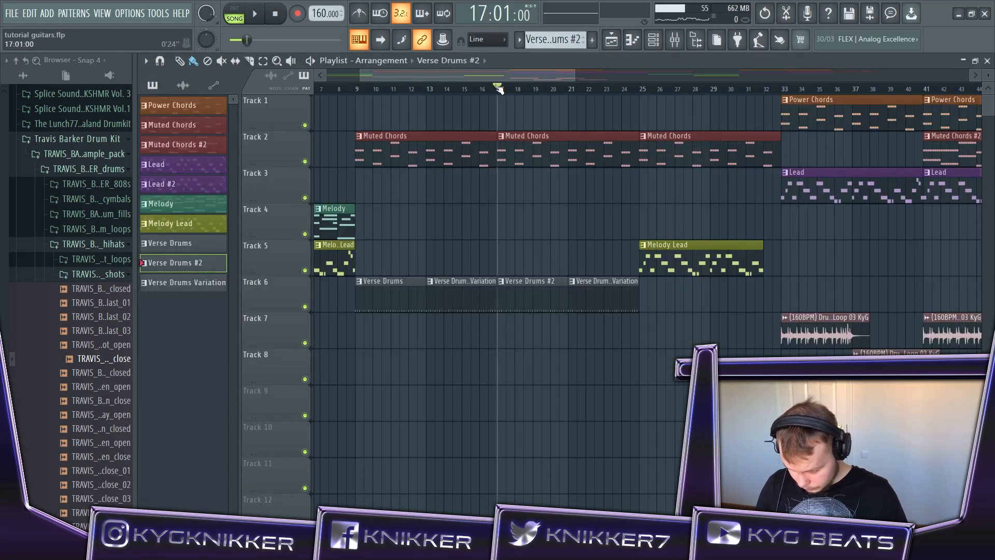
- Make the Verse Drums Variation clip at bar 21 unique and add Roomy Kick 1 hits on steps 17, 19, 49 and 51
click(573, 281)
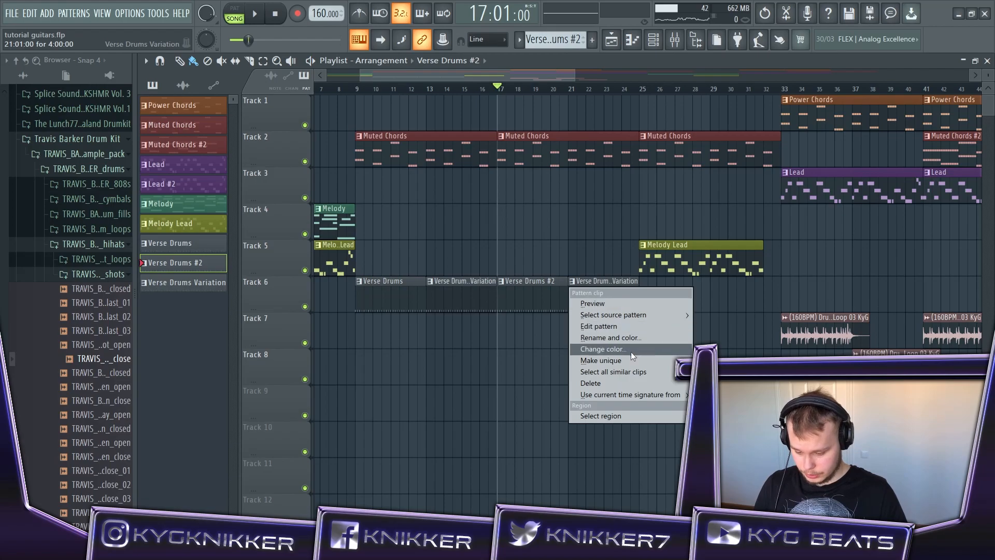
click(630, 350)
click(653, 39)
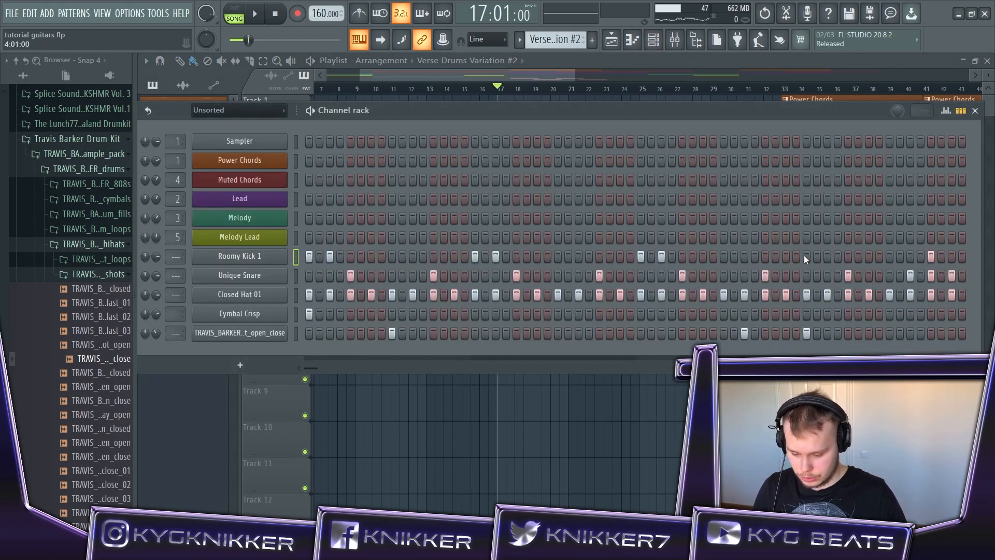
- Slightly lower the Roomy Kick 1 velocity on the second kick of each pair and on step 61 in Verse Drums Variation #2
right_click(292, 255)
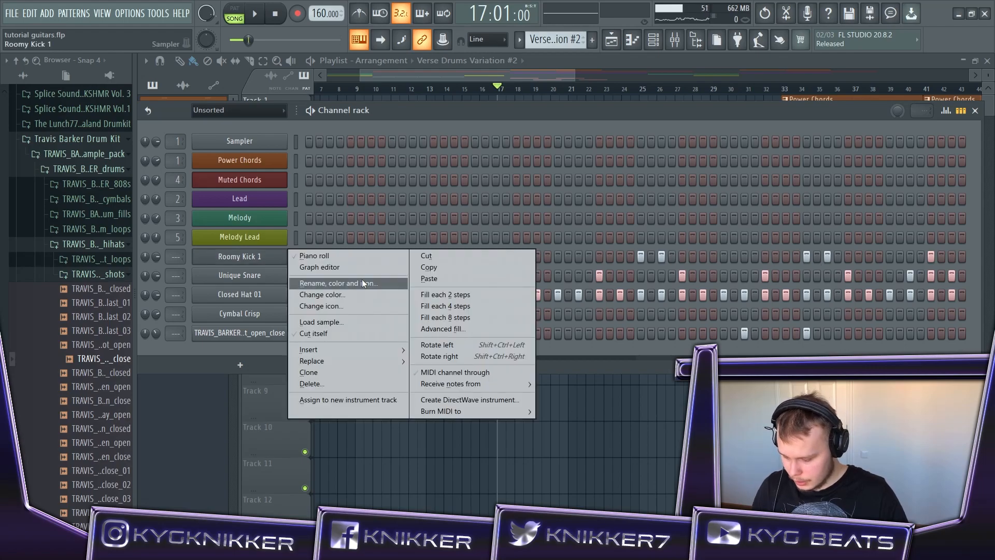
click(322, 269)
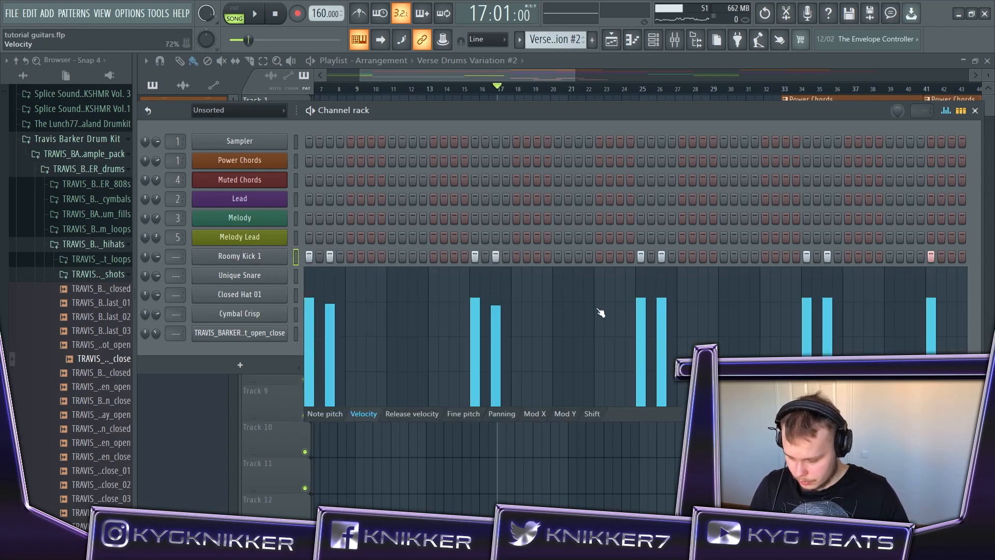
click(830, 308)
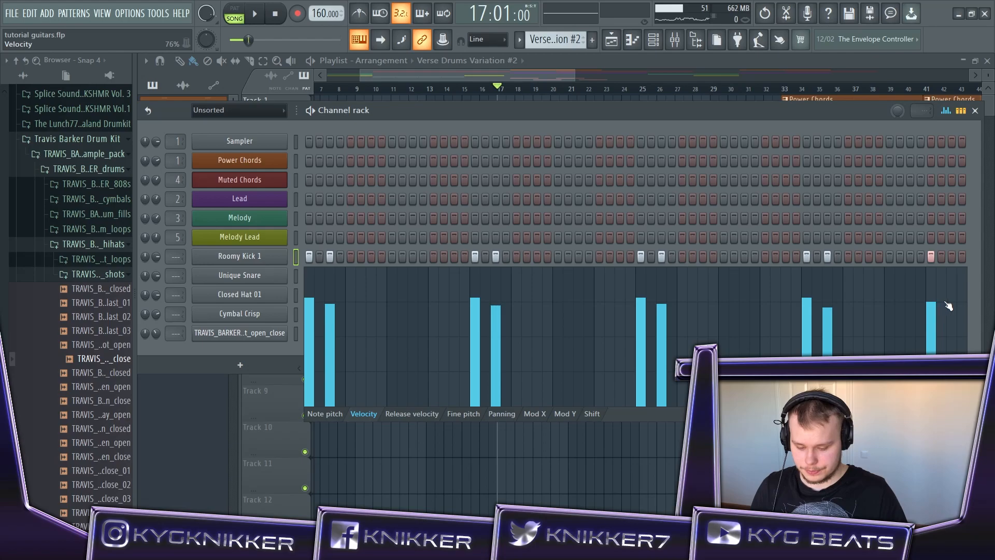
click(946, 111)
click(975, 110)
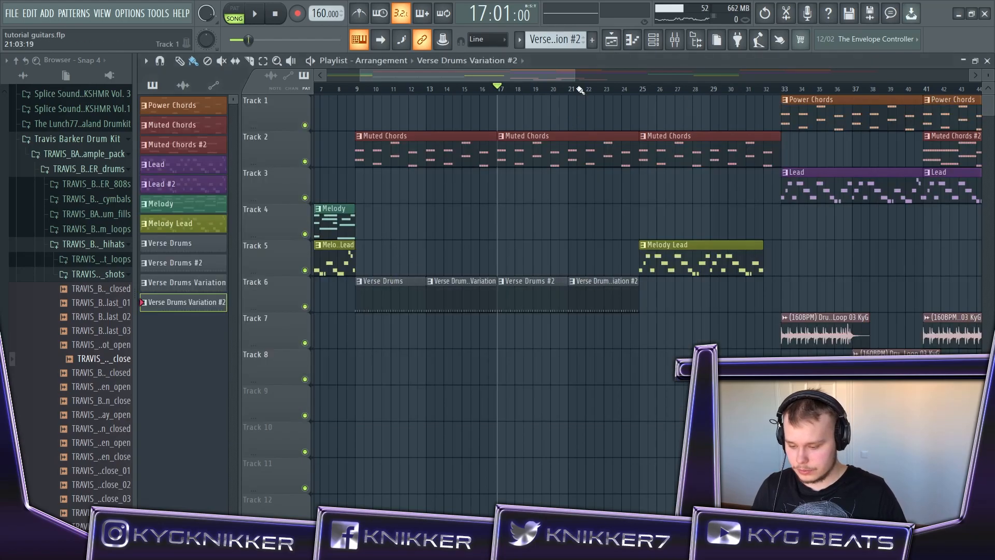
- Show the Roomy Kick 1 velocity graph for the original Verse Drums pattern and fine-tune the second kick's velocity
click(399, 281)
click(654, 40)
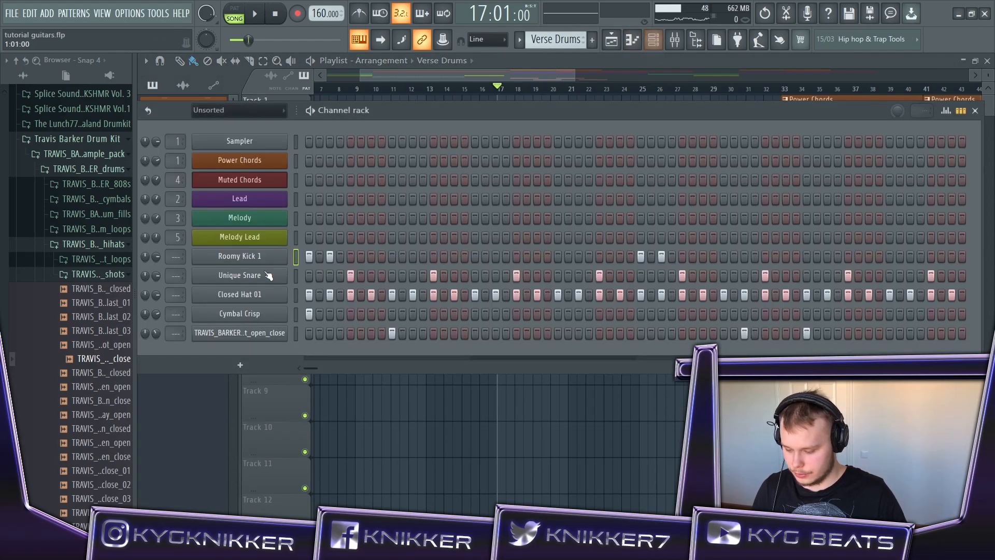
right_click(253, 258)
click(334, 269)
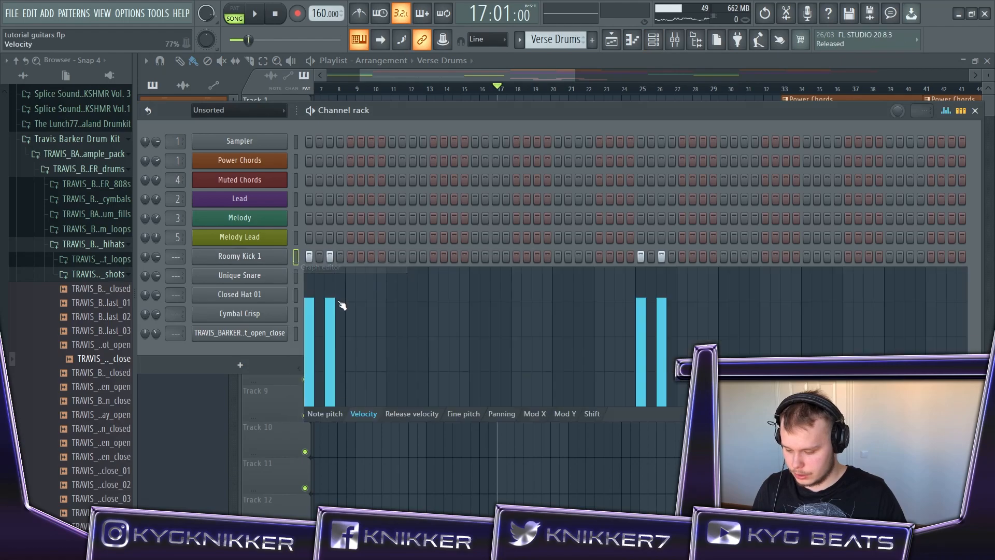
click(948, 111)
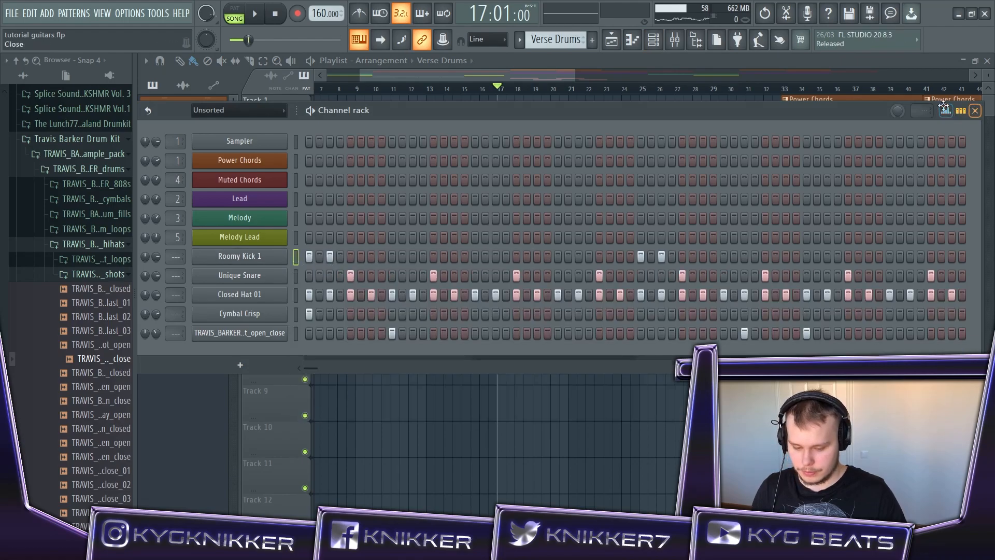
click(976, 111)
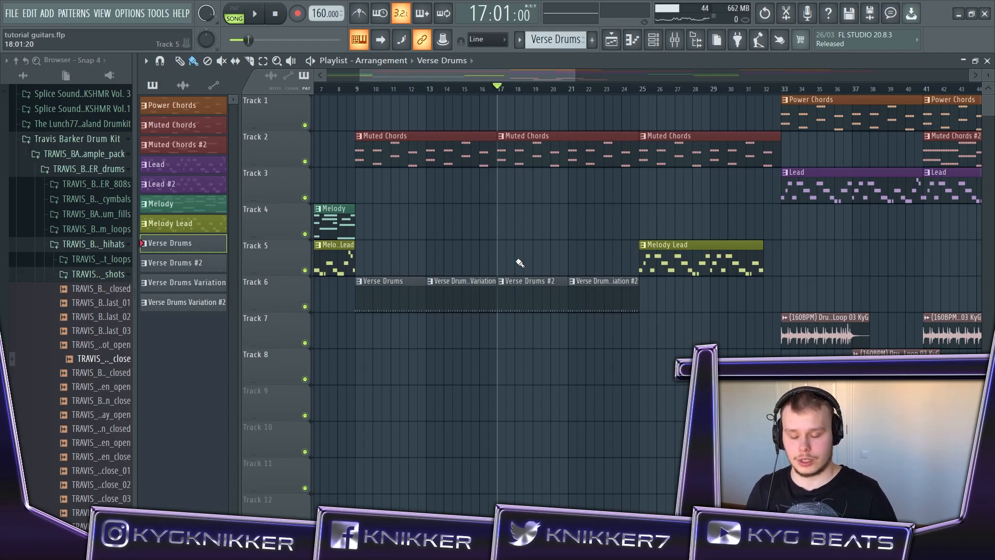
- Play the arrangement from bar 17 to check the new drum variations, and set the playback position to bar 25
key(space)
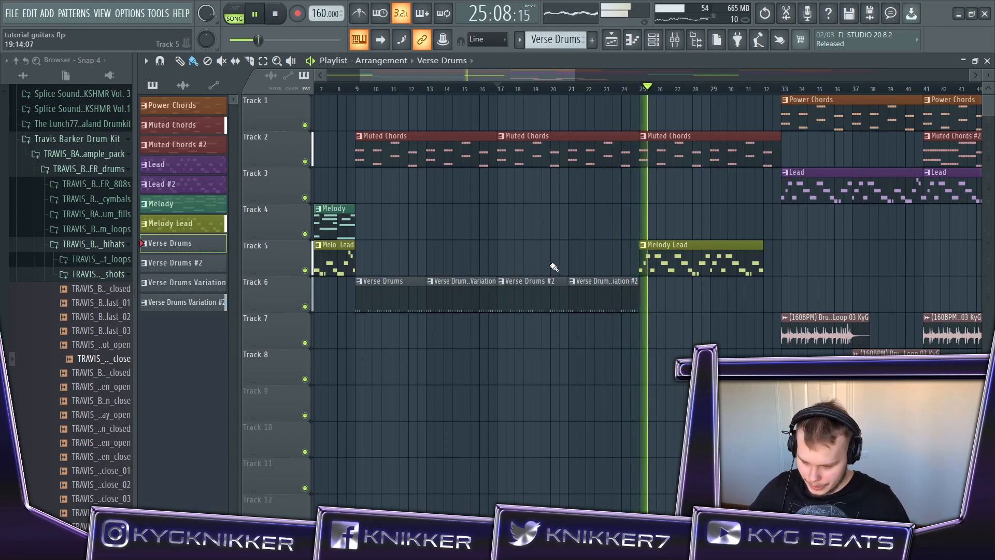
key(space)
drag(647, 89, 642, 90)
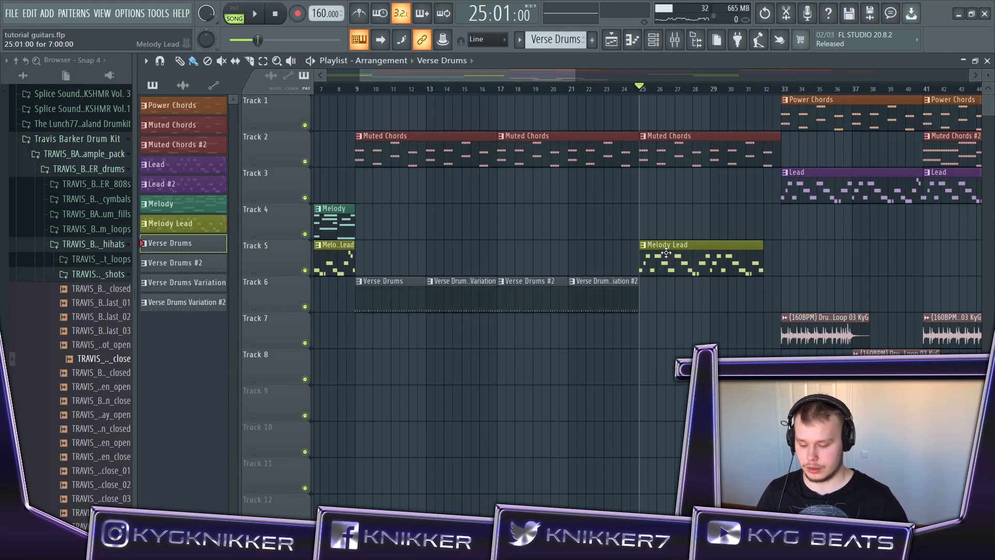
- Switch the channel rack to the new empty Pattern 13 for the drums under the Melody Lead section
scroll(567, 388, down, 4)
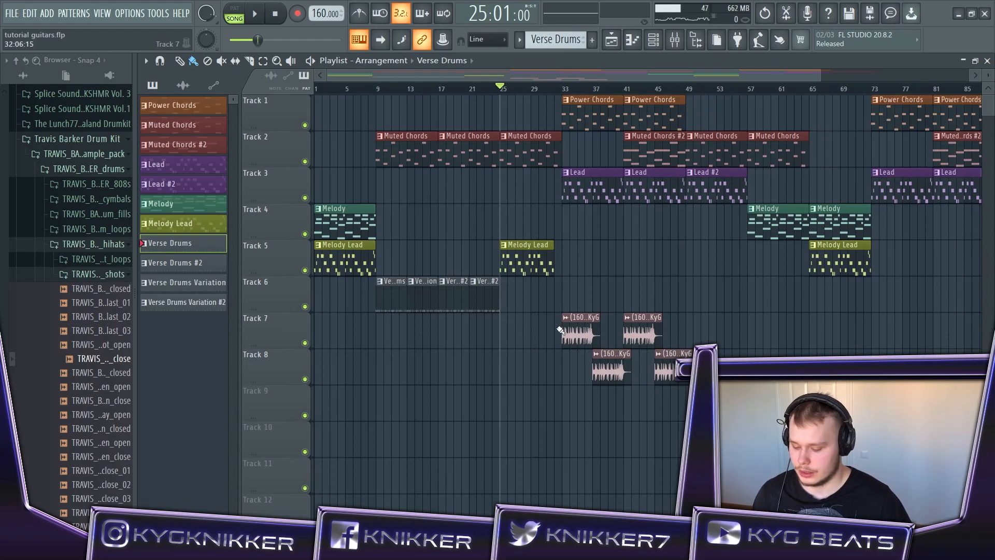
scroll(493, 271, up, 3)
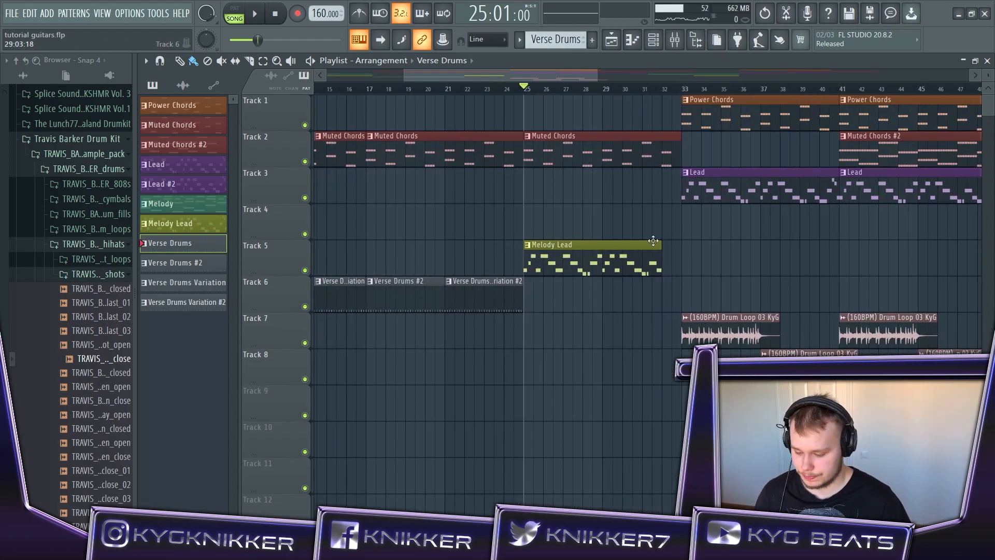
click(654, 41)
scroll(556, 39, up, 3)
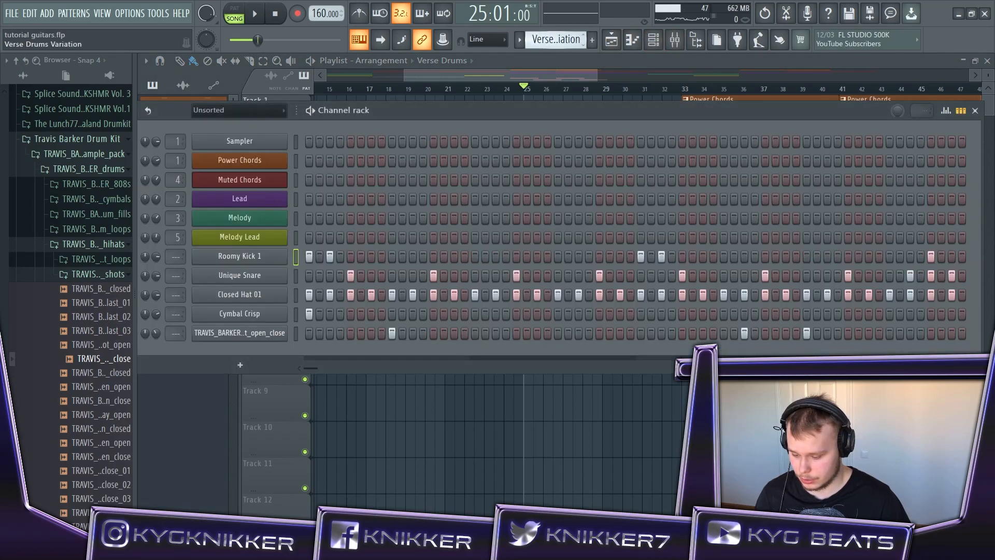
scroll(556, 40, up, 1)
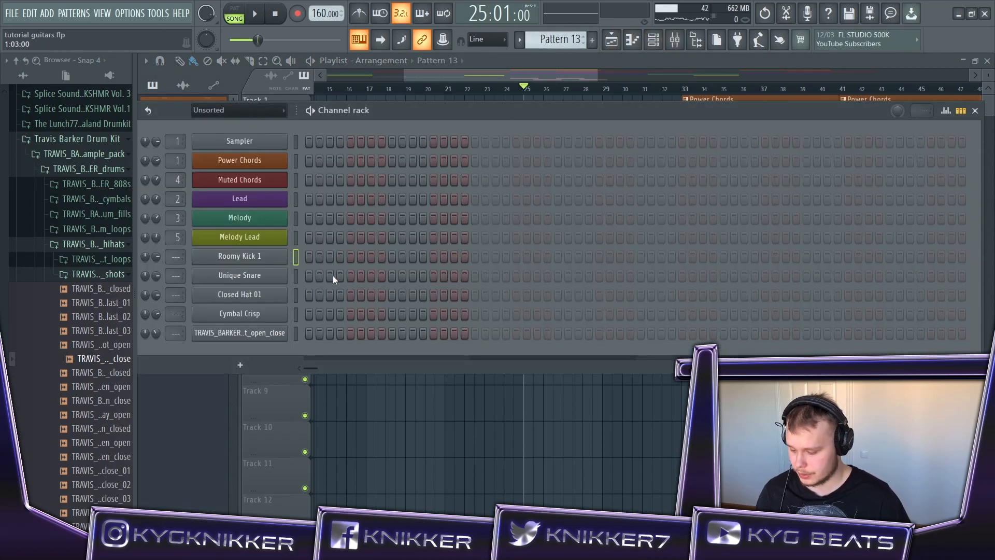
- Add Unique Snare hits on steps 5, 7, 13, 19, 29, 37, 39, 45, 51 and 61, and audition them in pattern mode
click(350, 275)
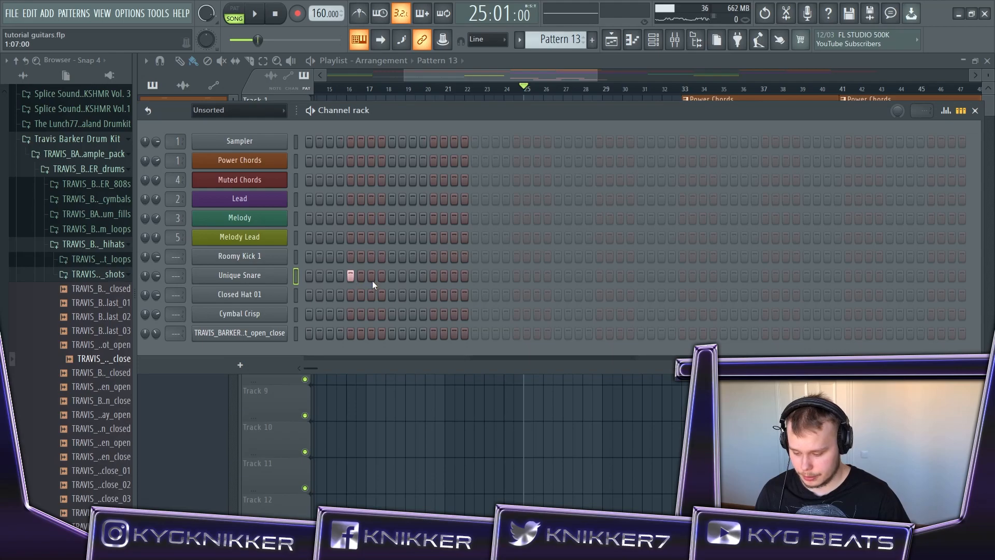
click(496, 275)
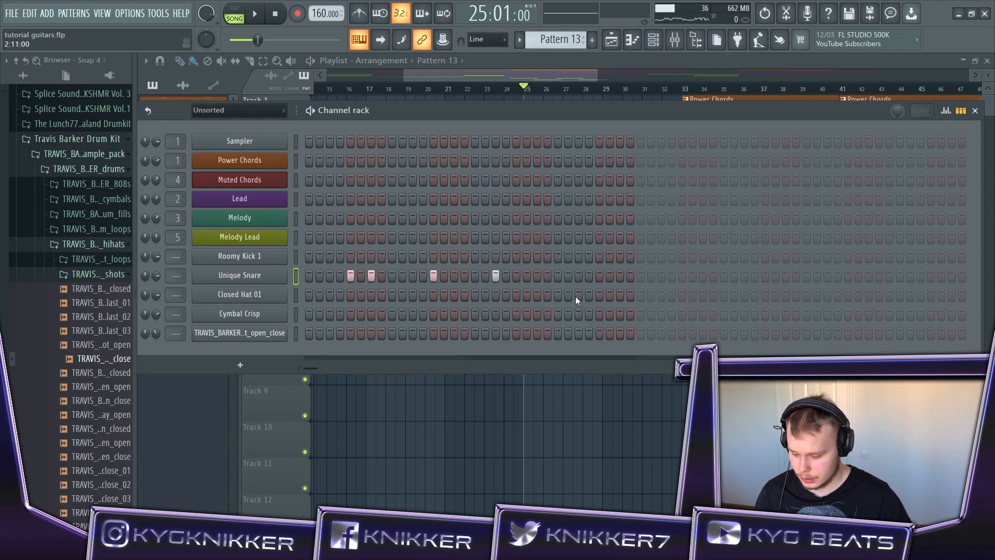
click(683, 276)
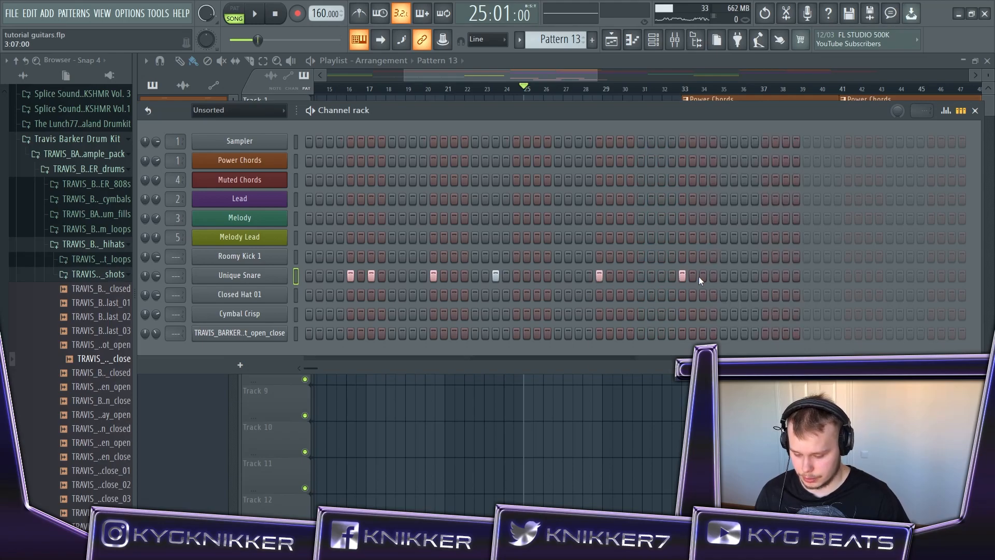
click(769, 277)
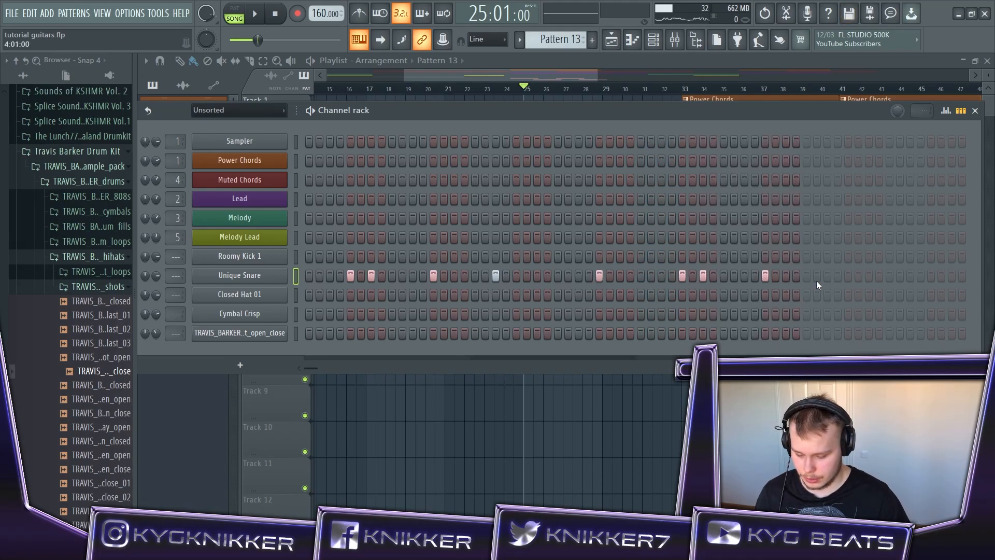
click(828, 276)
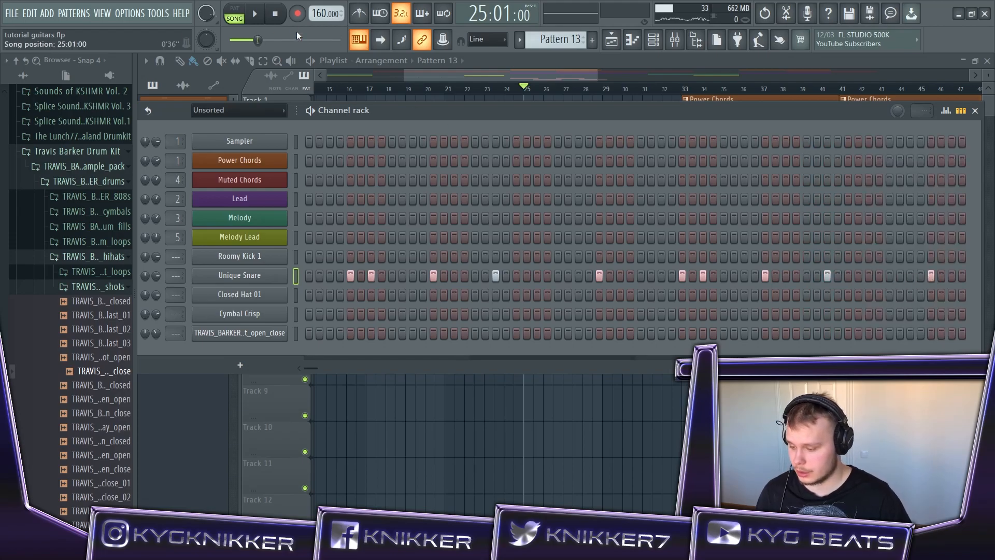
key(l)
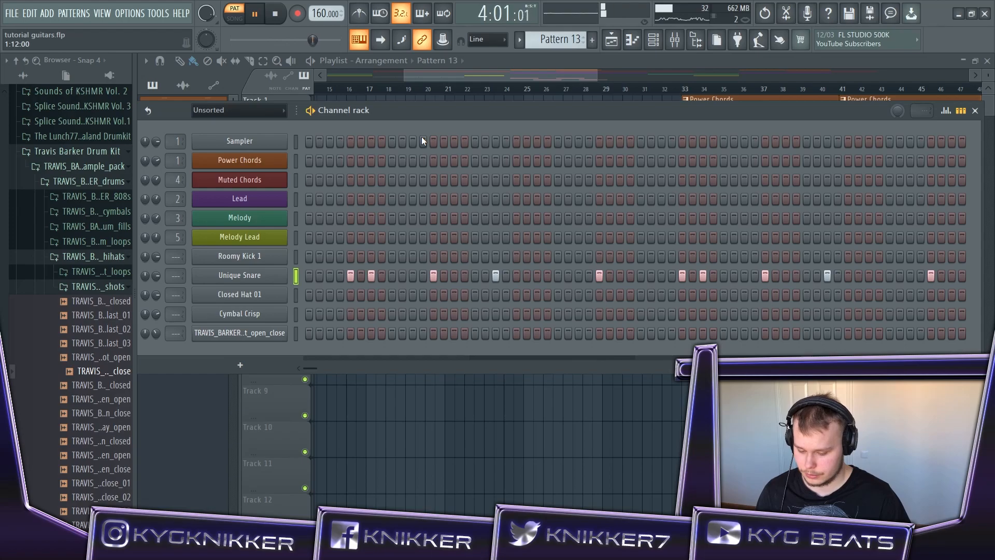
key(space)
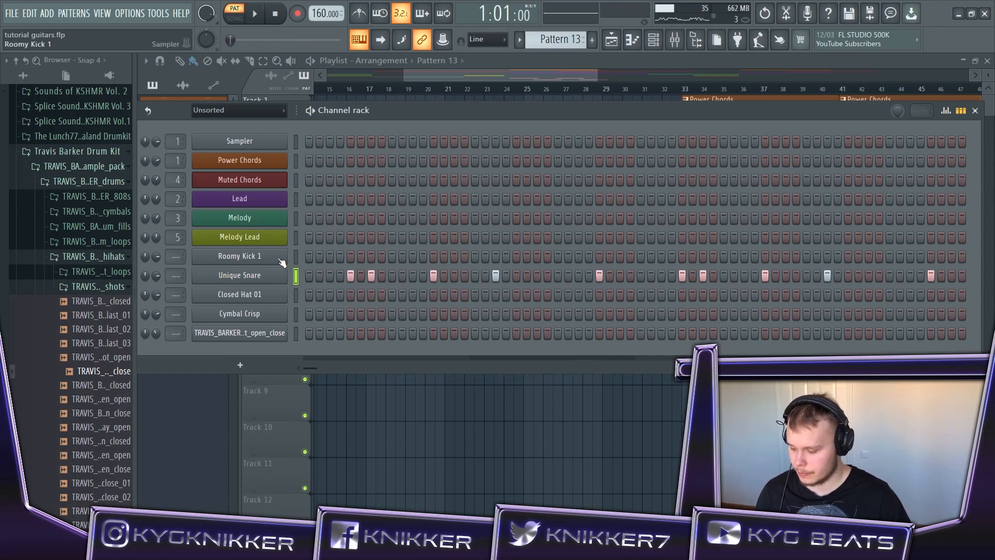
- Fill Roomy Kick 1 with a hit every 8 steps and play the pattern with the snares
right_click(281, 263)
click(474, 308)
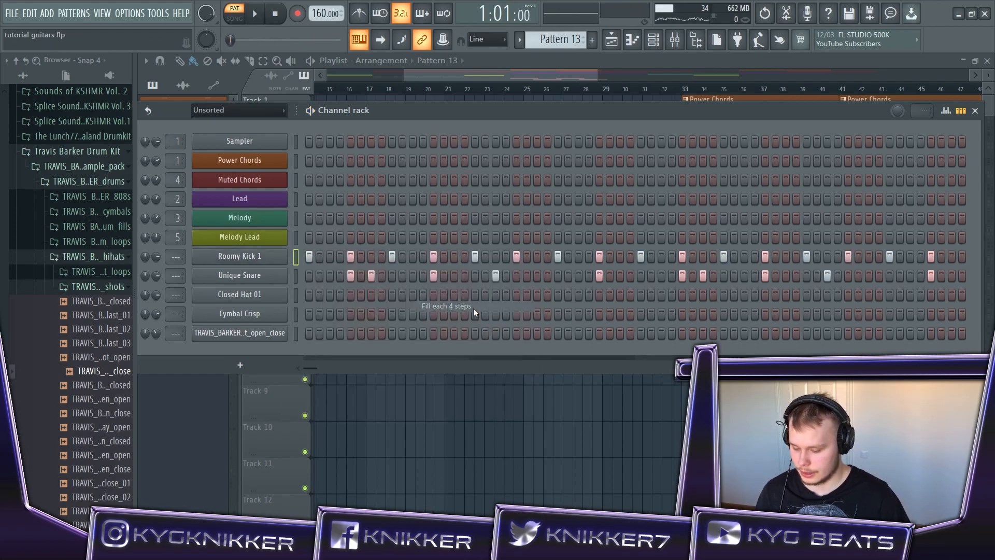
right_click(269, 256)
click(496, 316)
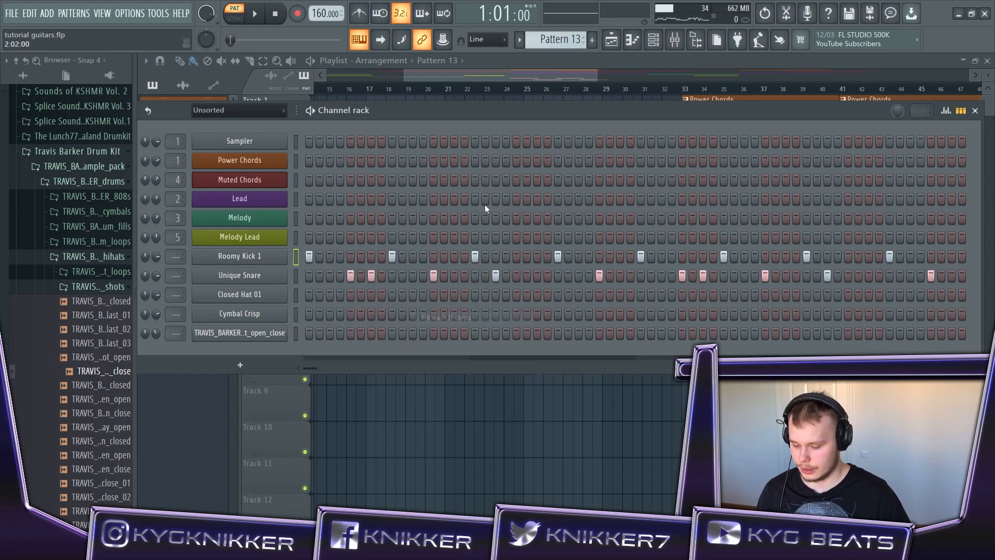
key(space)
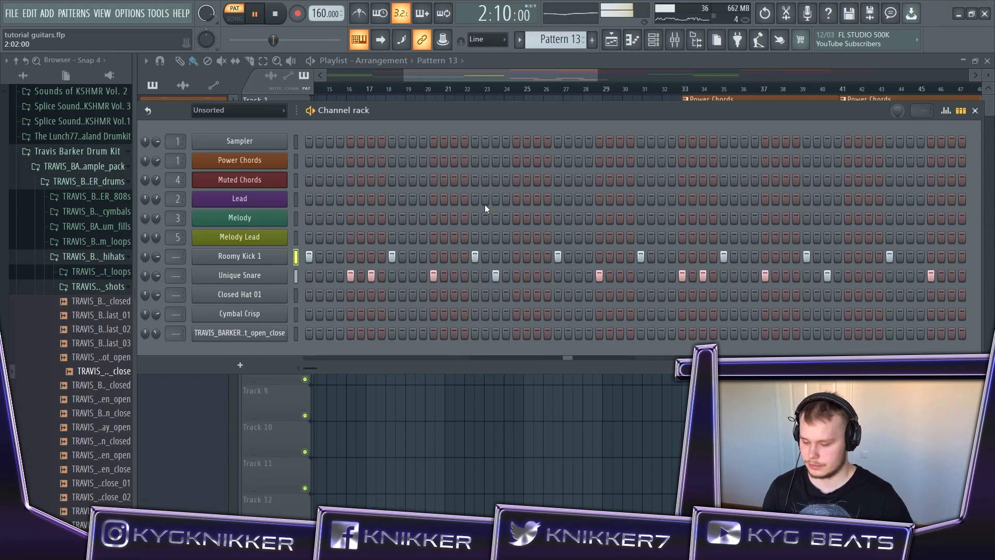
- Add Unique Snare hits on steps 23 and 55, and replay the pattern to check the groove
key(space)
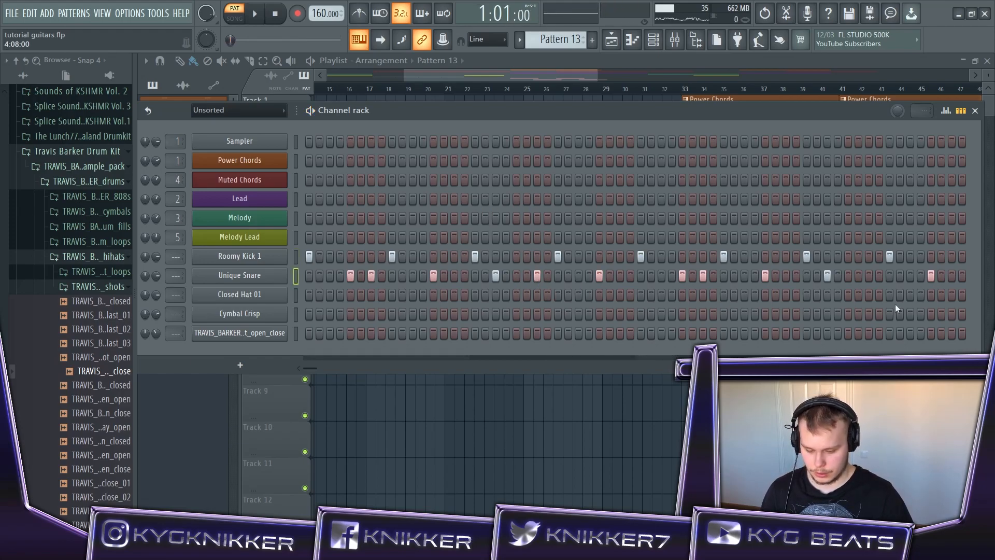
key(space)
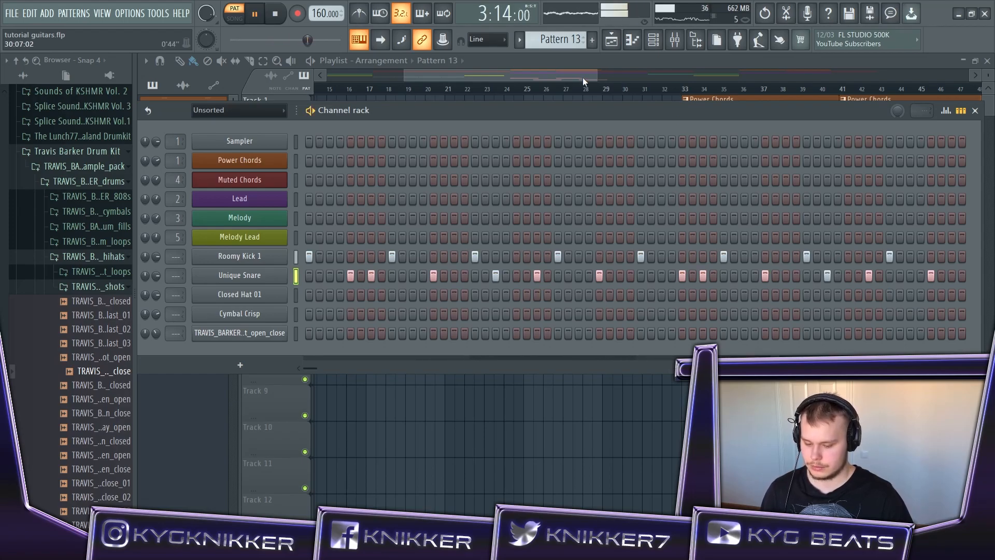
key(F6)
key(space)
- Place Pattern 13 on Track 7 at bar 25 and rename the pattern as Buildup Drums
drag(192, 322, 526, 321)
click(527, 321)
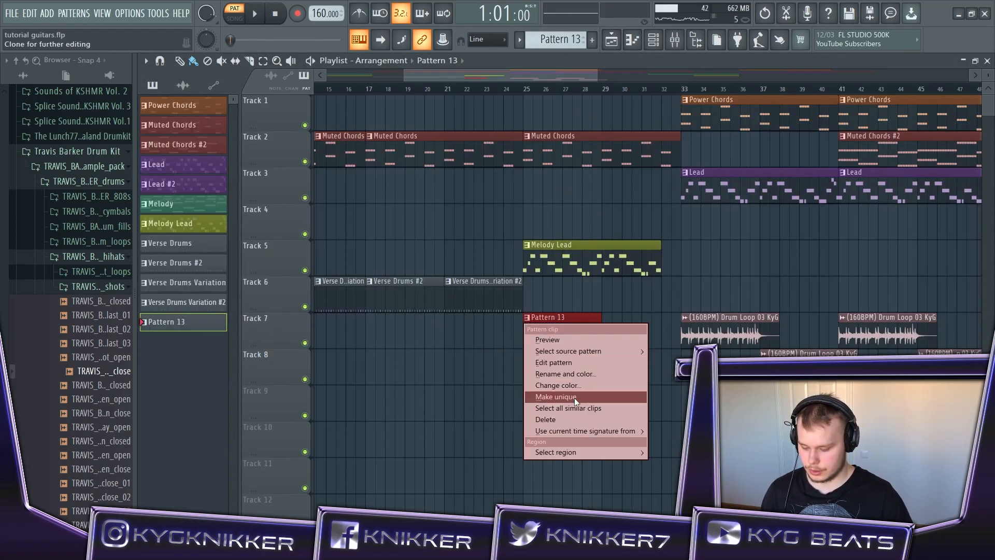
click(559, 352)
text(Rename)
key(BackSpace)
key(BackSpace)
key(BackSpace)
key(BackSpace)
key(BackSpace)
key(BackSpace)
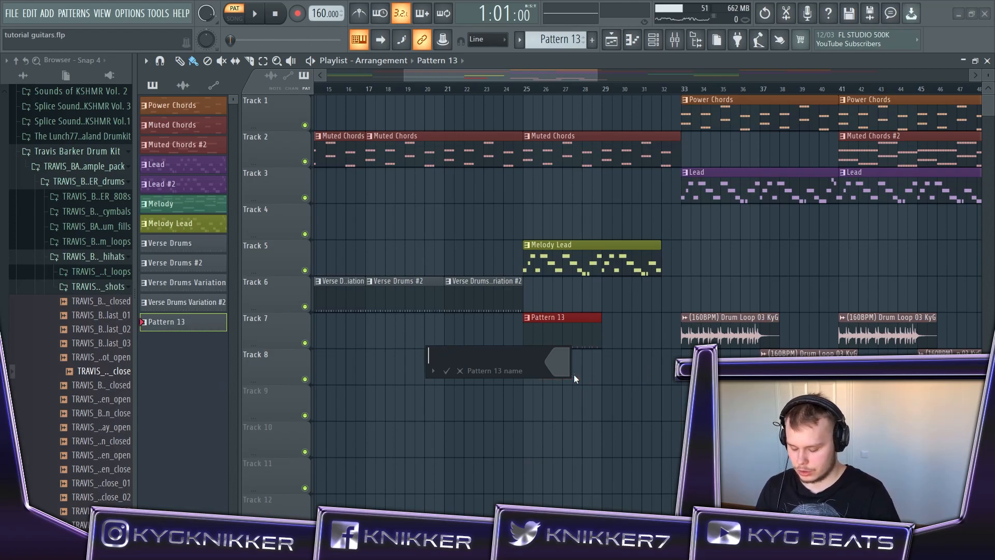
text(Buildup Drums)
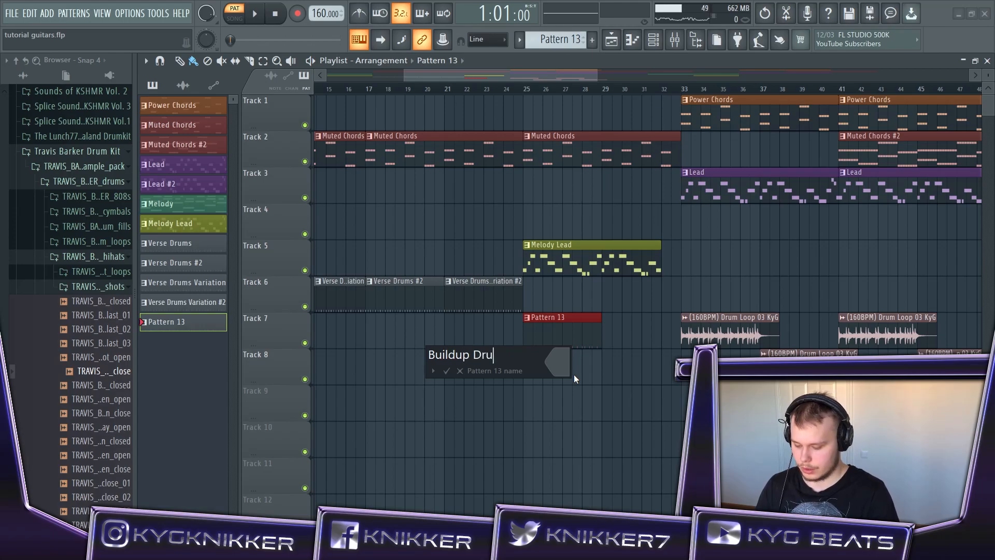
key(Return)
- Place a second Buildup Drums clip at bar 29 on Track 7 and make it a unique pattern
click(620, 336)
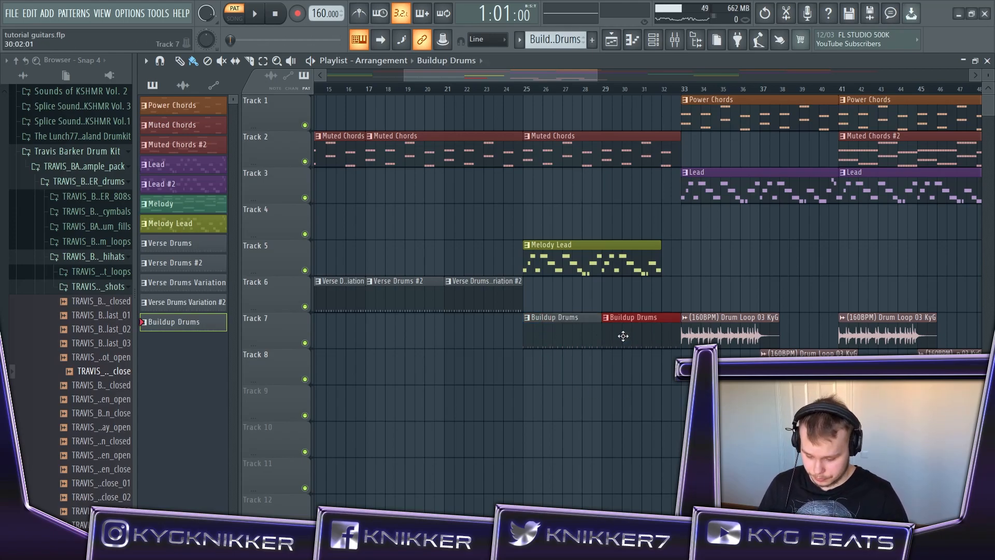
right_click(599, 320)
key(ctrl+z)
click(605, 317)
click(659, 397)
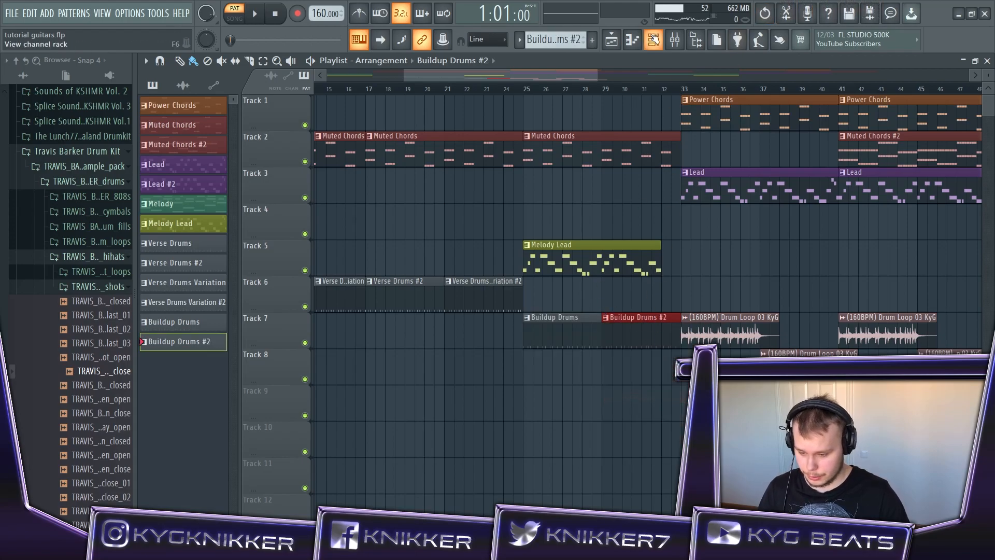
- Fill Roomy Kick 1 with a hit every 4 steps in Buildup Drums #2
key(F6)
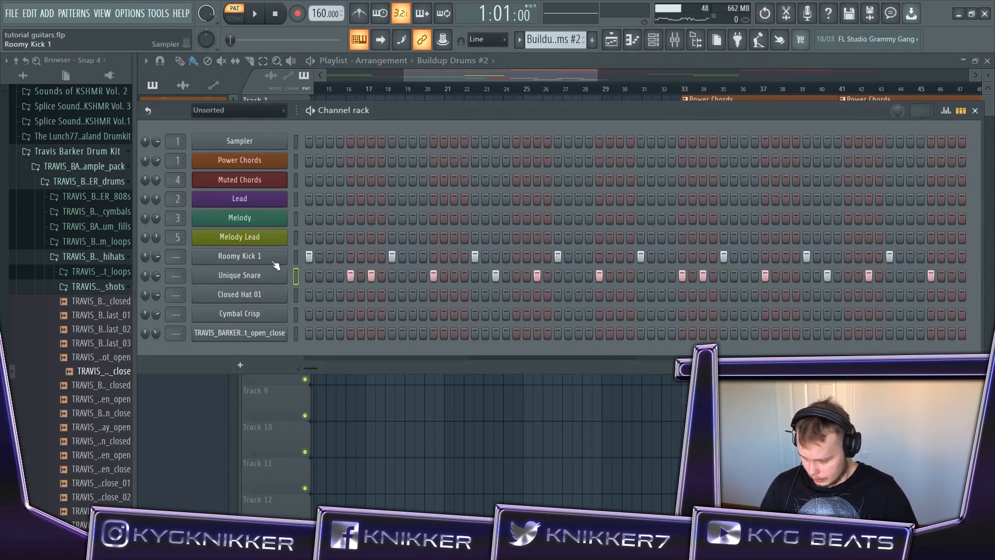
right_click(272, 261)
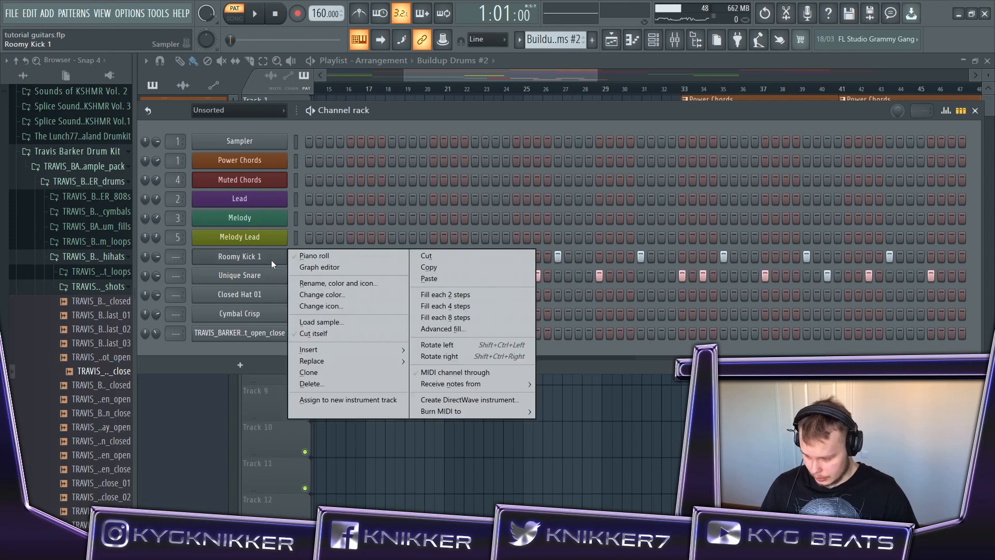
click(463, 306)
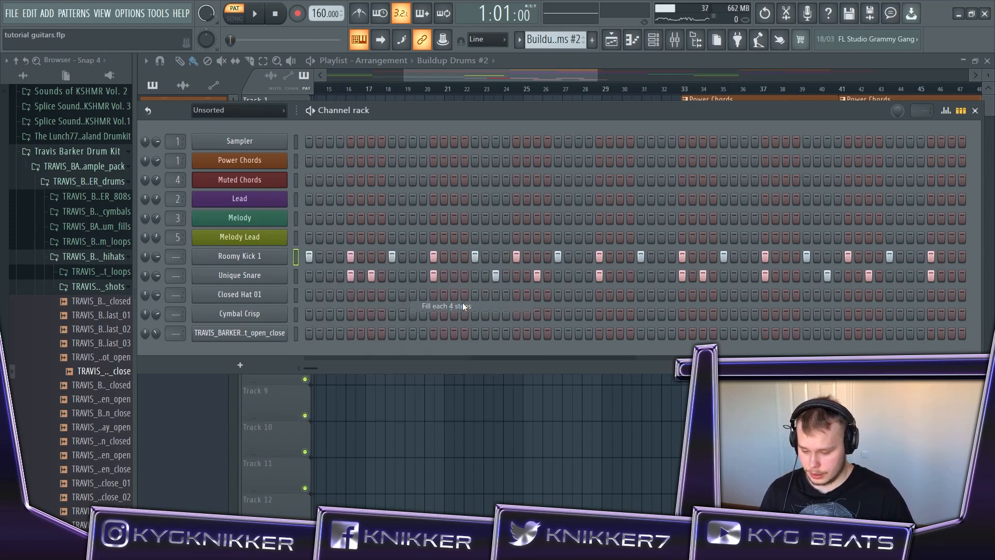
- Slightly randomize the velocities of the Roomy Kick 1 notes with bipolar variation and return to the step sequencer
right_click(255, 258)
click(297, 256)
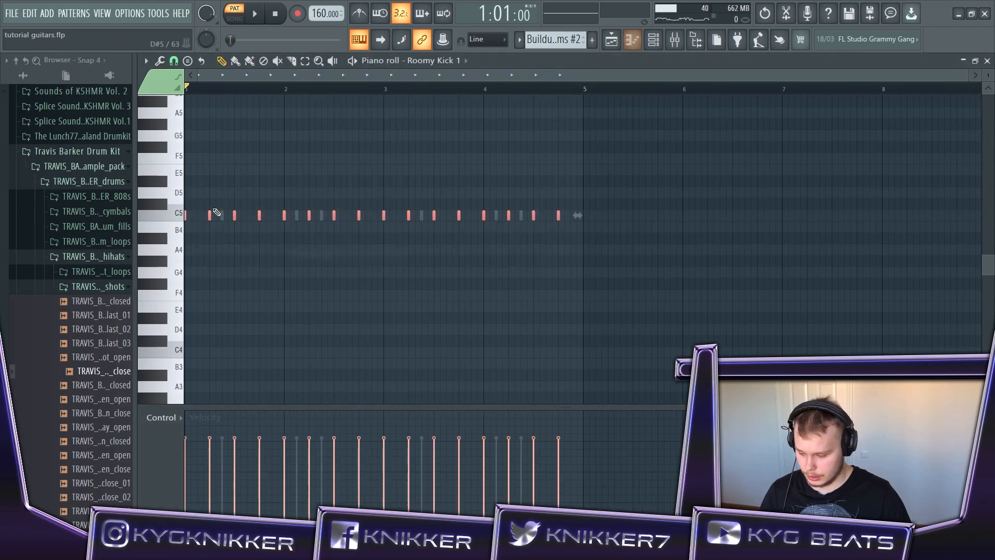
key(alt+r)
drag(473, 328, 473, 321)
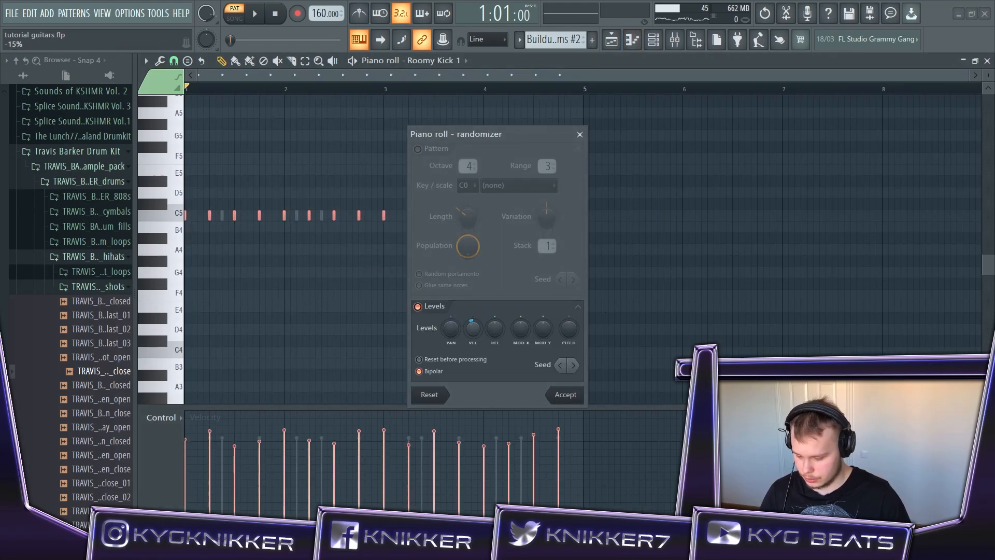
click(564, 395)
click(654, 40)
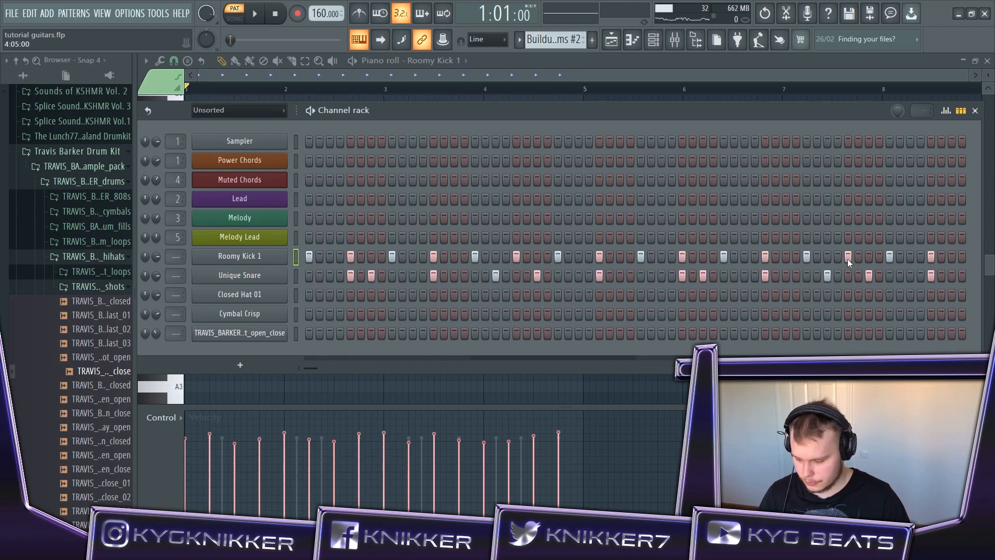
- Audition the Travis Barker drum fill samples 03, 02, 01 and 06 in the drum fills folder
click(115, 182)
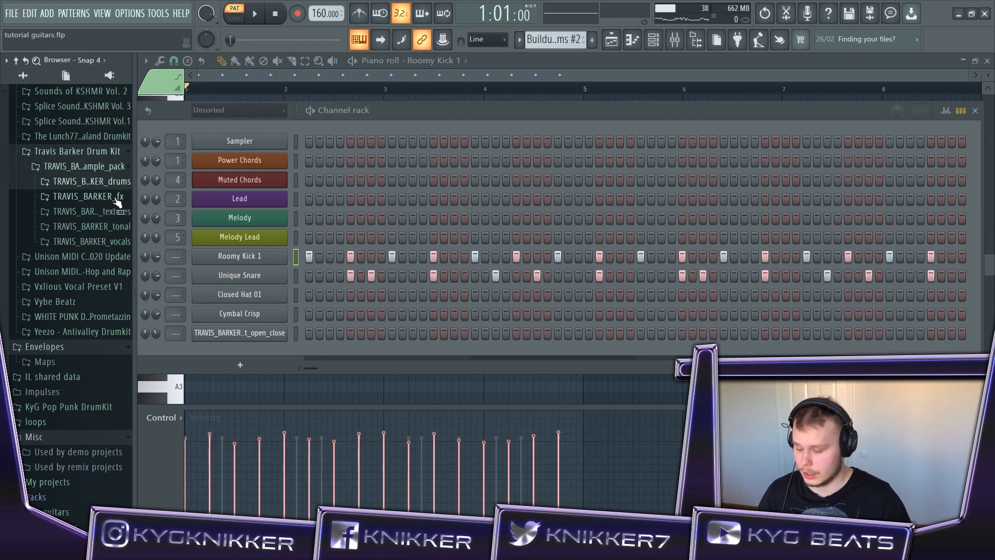
click(111, 183)
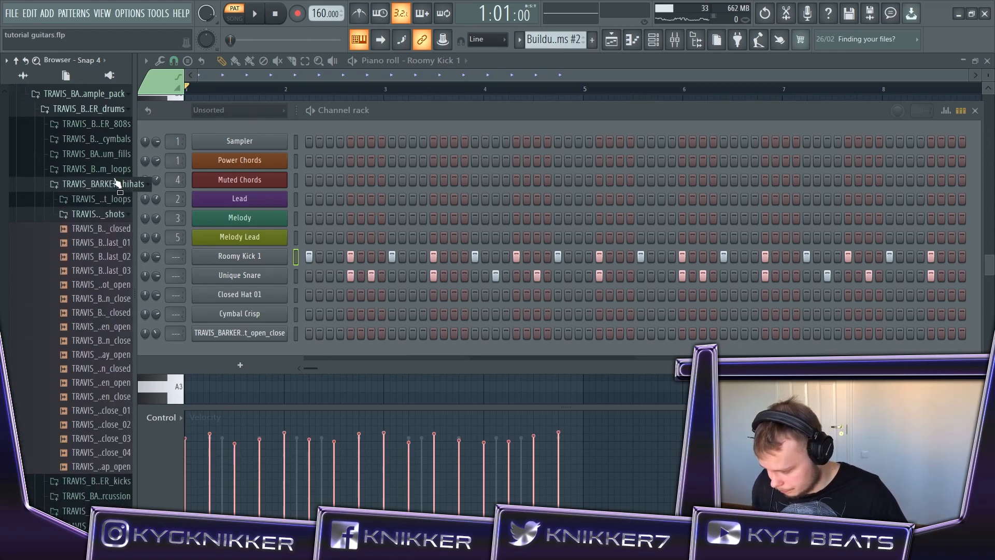
click(104, 154)
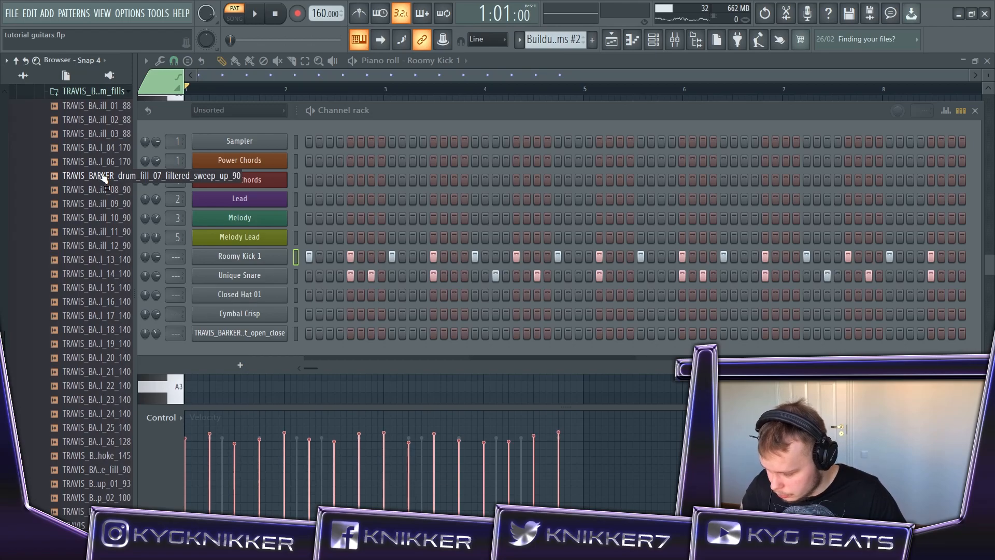
click(103, 134)
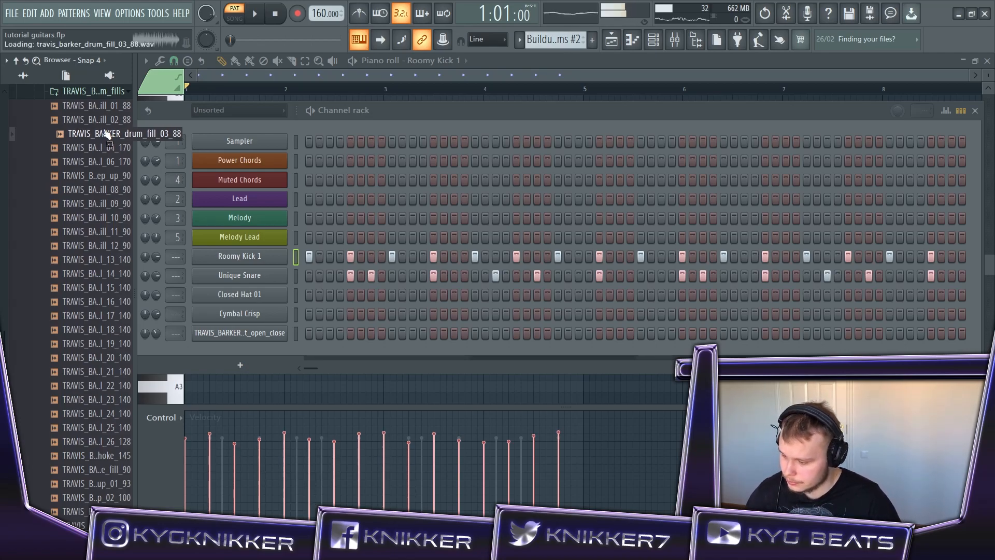
click(107, 120)
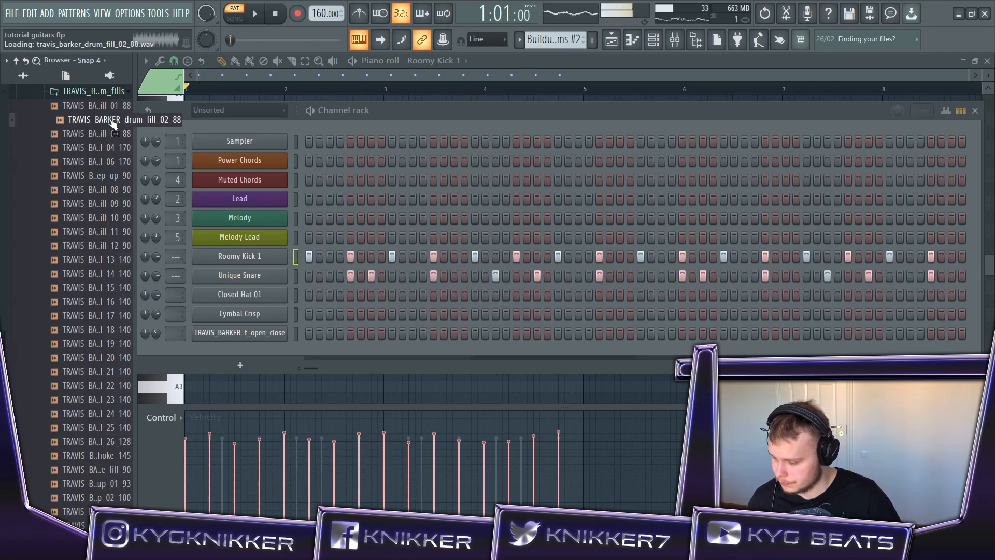
click(113, 106)
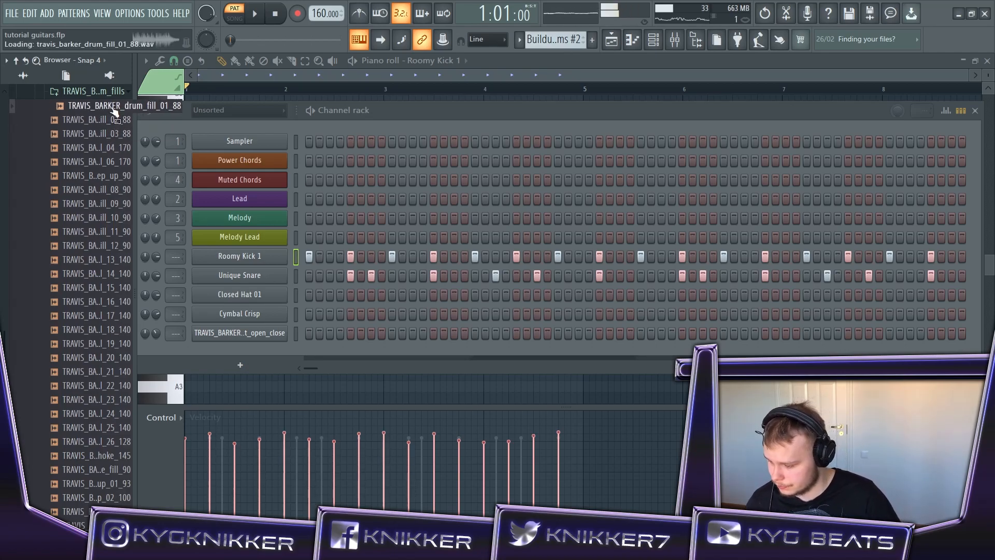
click(121, 165)
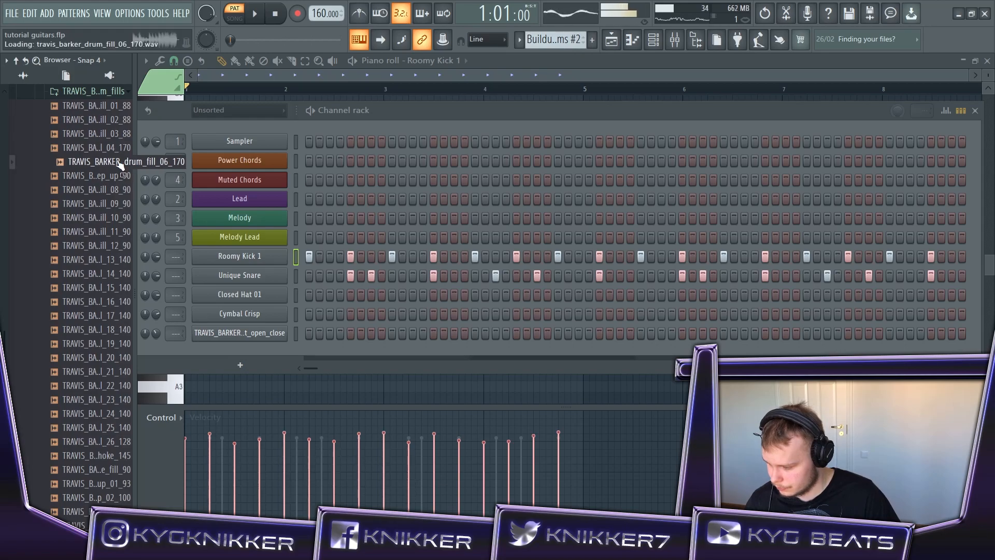
- Place the TRAVIS_BARKER_drum_fill_06_170 sample on Track 9 at bar 32 and adjust its sample settings
drag(120, 165, 660, 402)
scroll(647, 404, up, 5)
double_click(661, 401)
drag(488, 280, 486, 267)
click(600, 208)
- Shorten the Buildup Drums #2 clip on Track 7 so it ends at bar 32, where the Melody Lead clip ends
scroll(714, 323, down, 5)
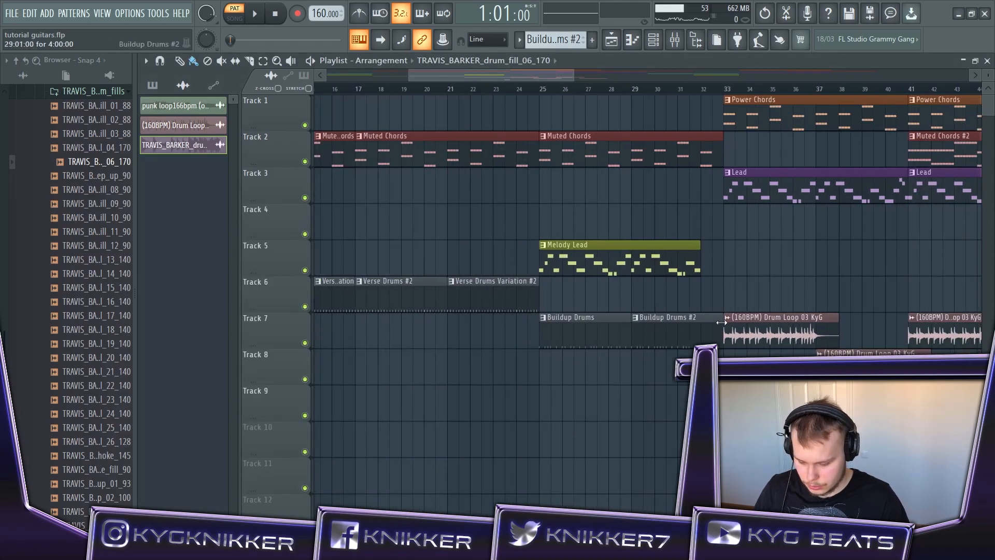
scroll(722, 323, up, 4)
scroll(721, 323, down, 4)
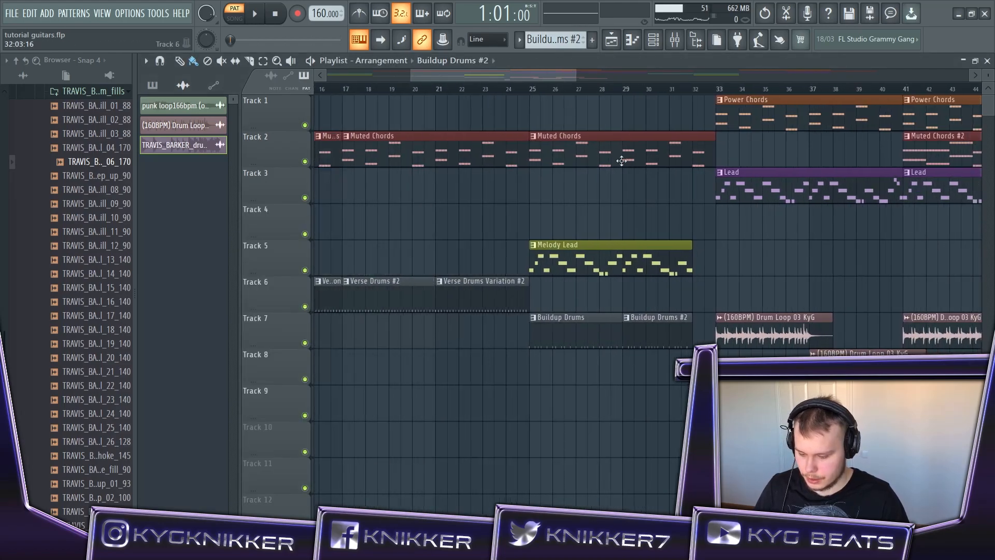
- Play the song from bar 25 and set the channel volume of the (160BPM) Drum Loop 03 KyG sample to about 80%
click(533, 86)
key(space)
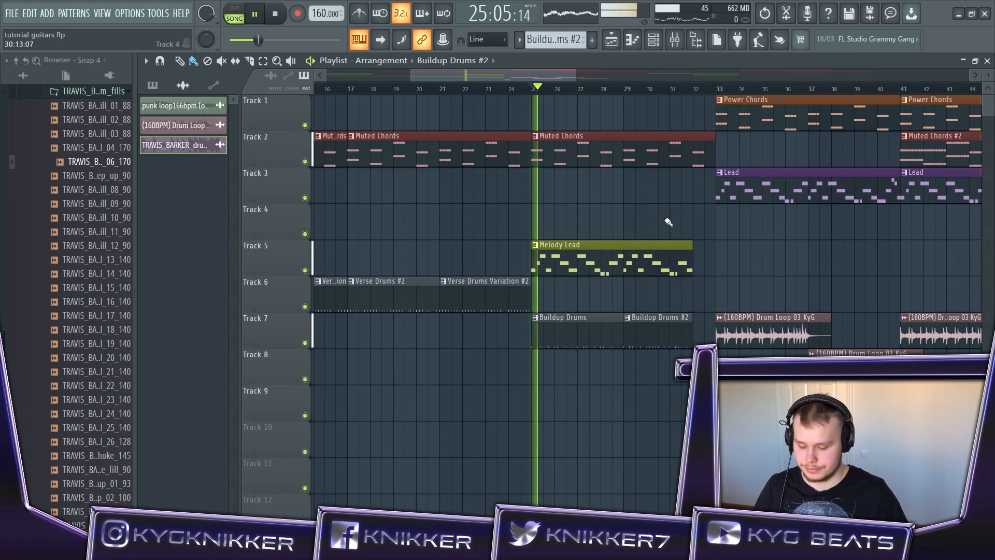
double_click(765, 320)
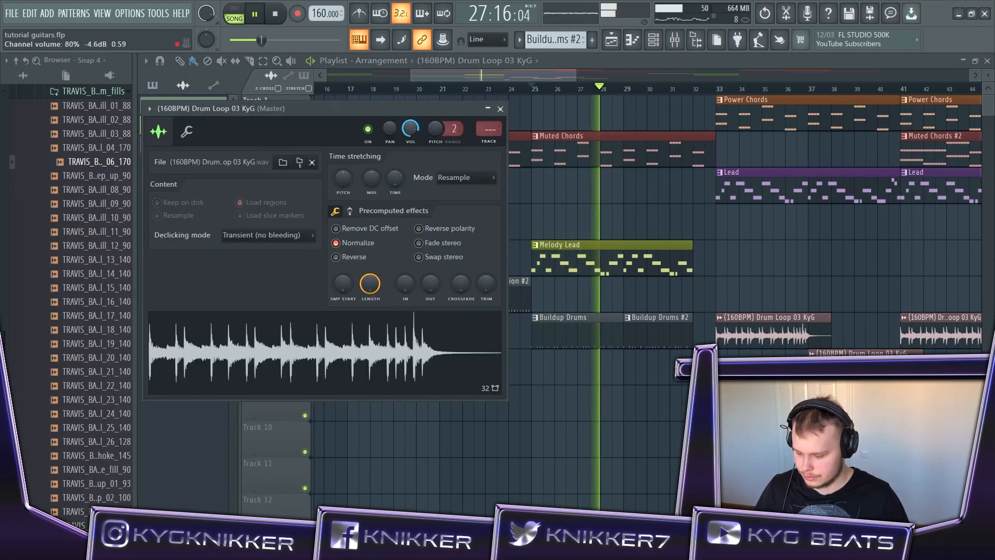
key(Escape)
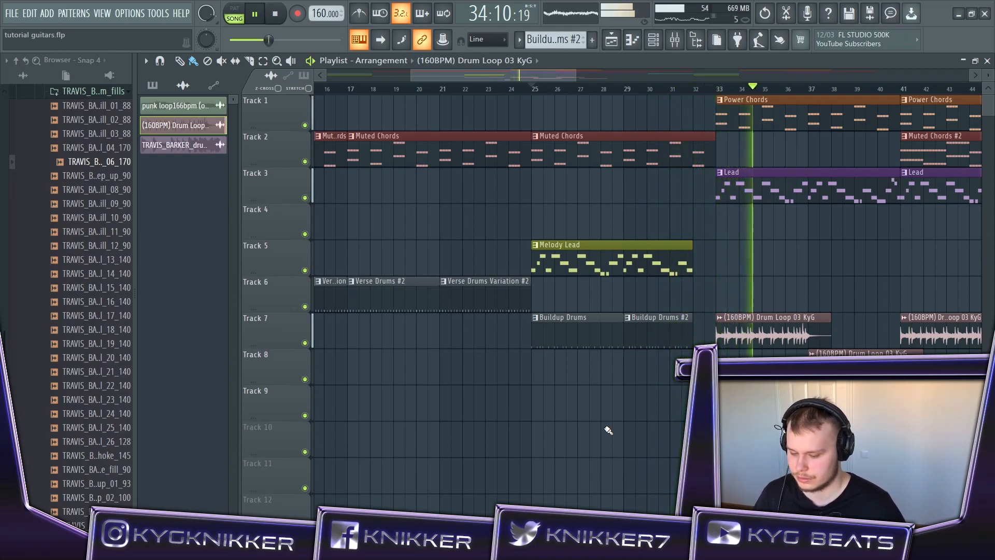
- Listen to the arrangement through the drum loop section to about bar 49, reviewing the clips, and stop playback
scroll(547, 407, down, 3)
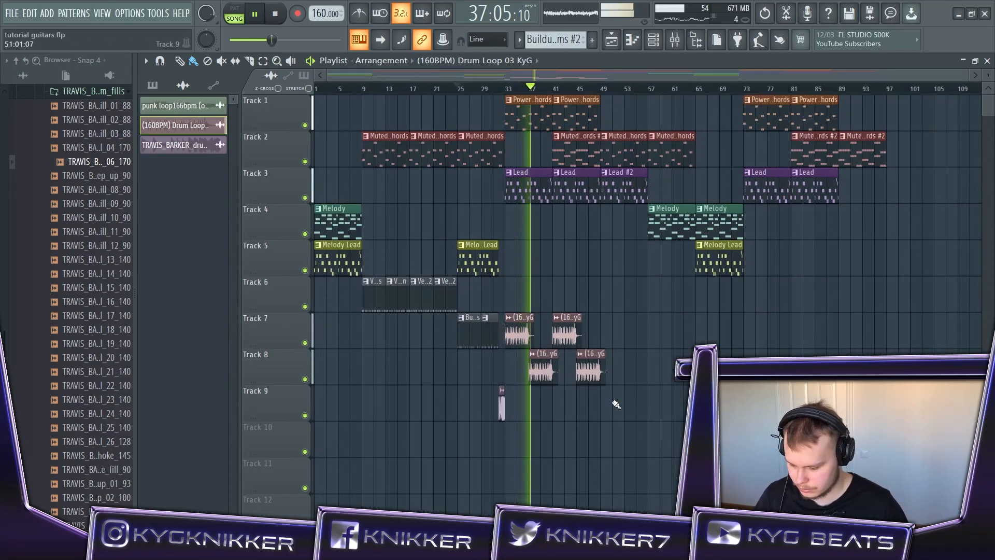
scroll(559, 411, up, 3)
scroll(559, 411, up, 2)
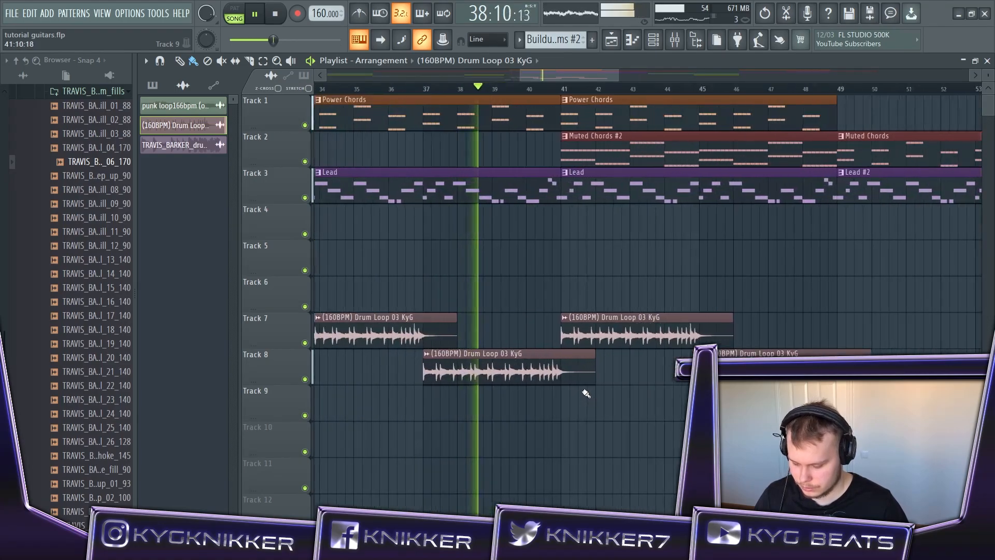
scroll(544, 416, up, 1)
scroll(543, 416, down, 4)
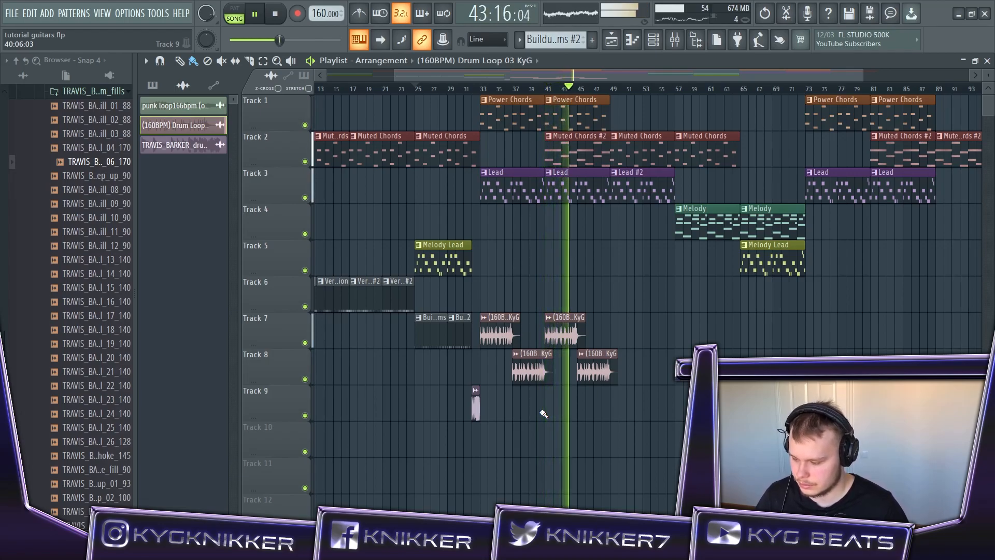
scroll(431, 413, down, 2)
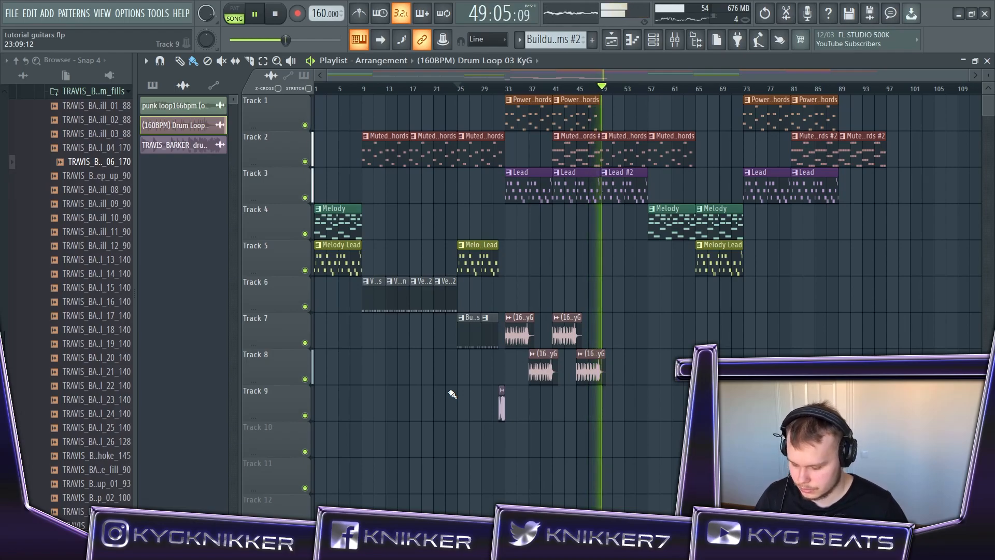
key(space)
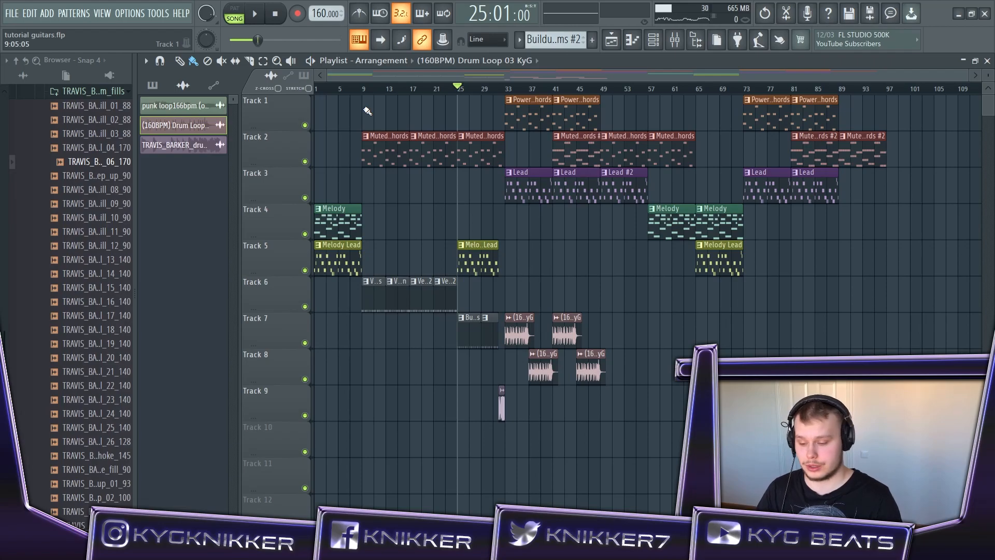
- Create a new empty pattern named Bass and add a MODO BASS instrument channel for it
click(495, 91)
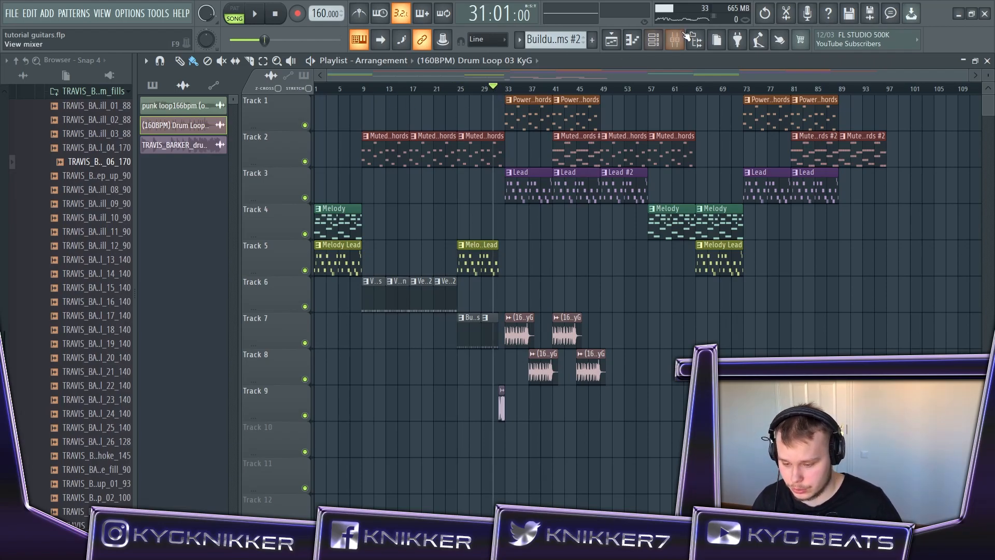
click(653, 40)
key(F4)
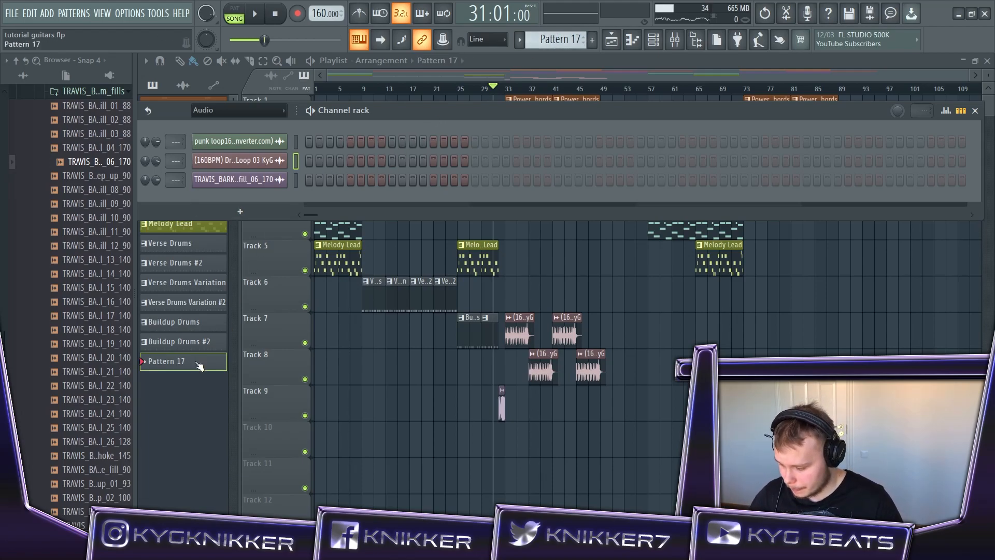
click(559, 39)
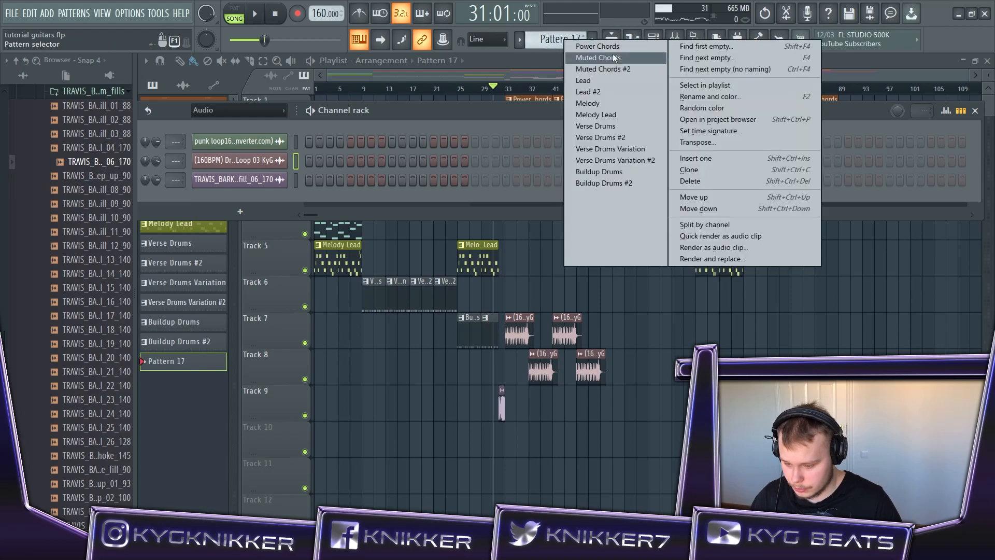
click(709, 97)
text(Bass)
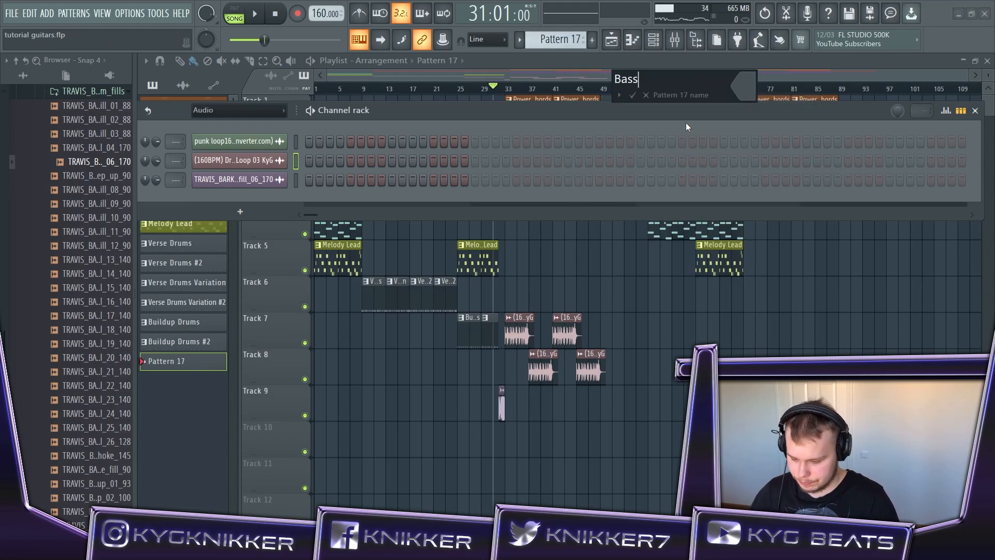
key(Return)
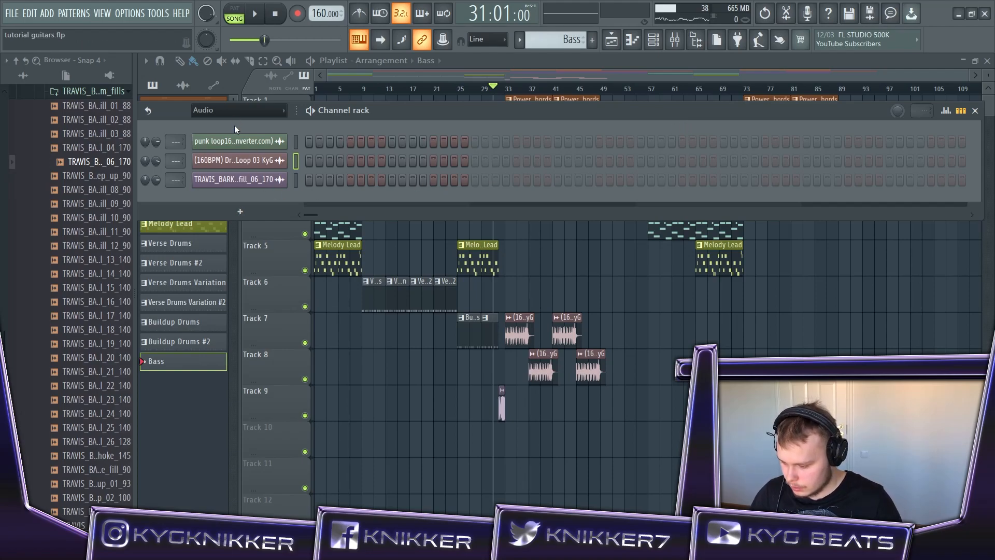
click(240, 211)
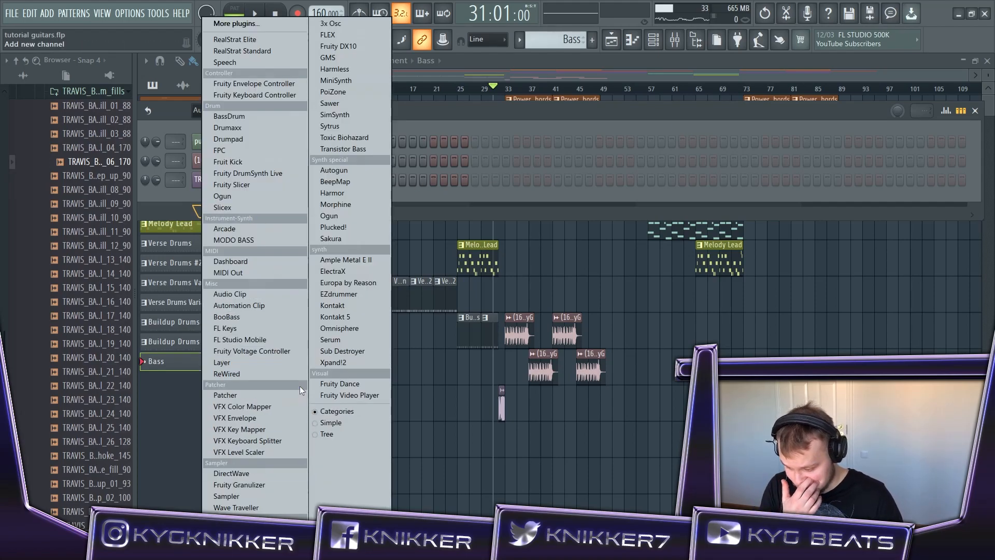
click(275, 244)
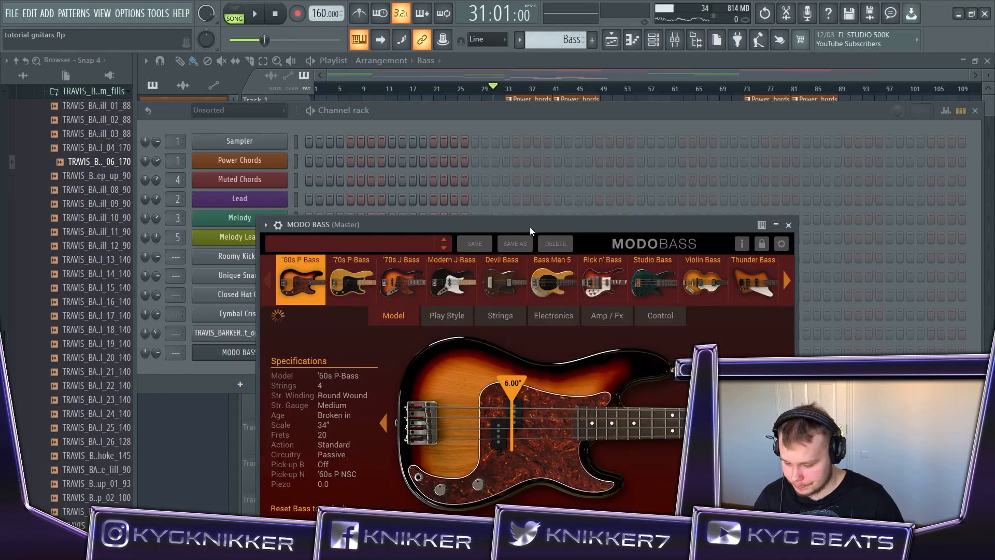
- Load the Be A Bit Punk preset from the Pick category in MODO BASS and close the plugin window
drag(447, 148, 448, 92)
click(396, 120)
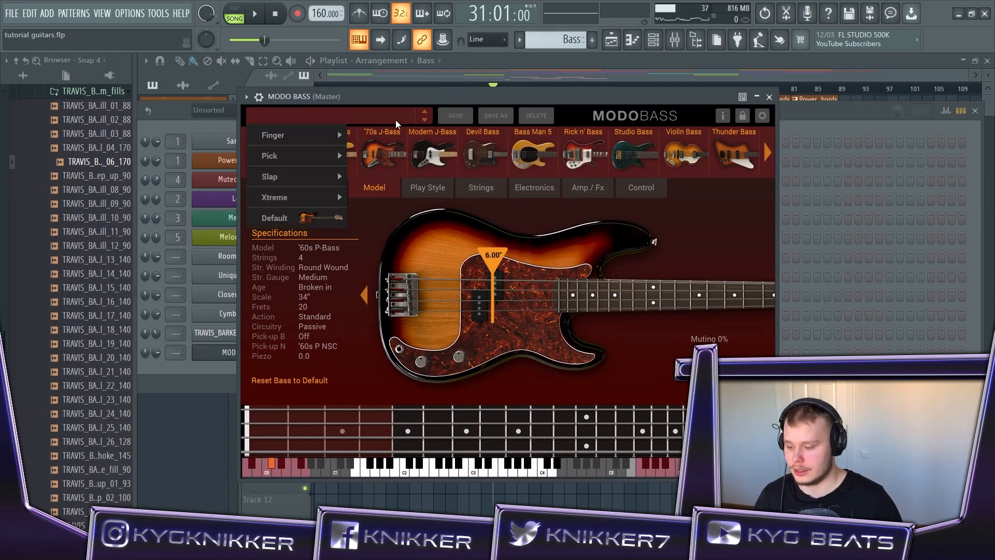
mouse_move(329, 140)
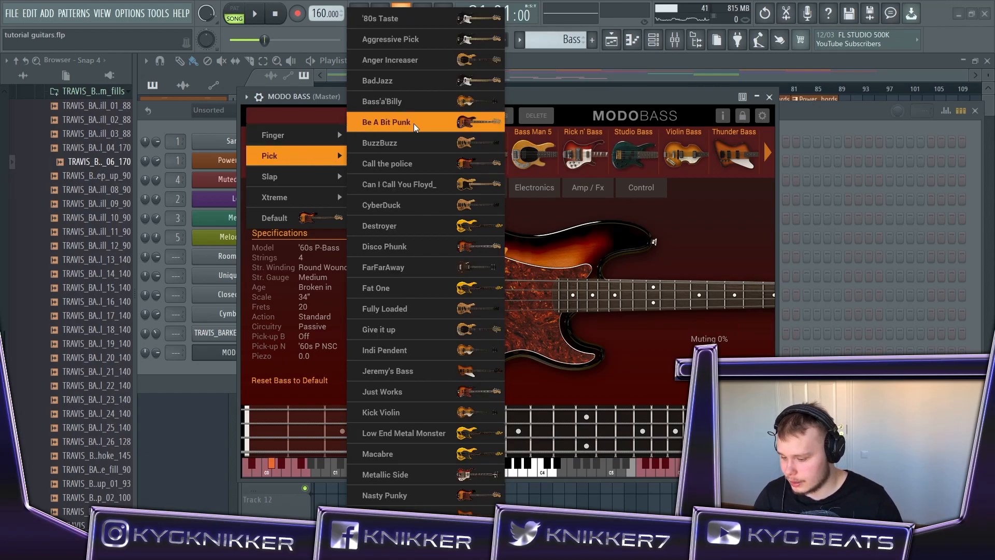
click(414, 123)
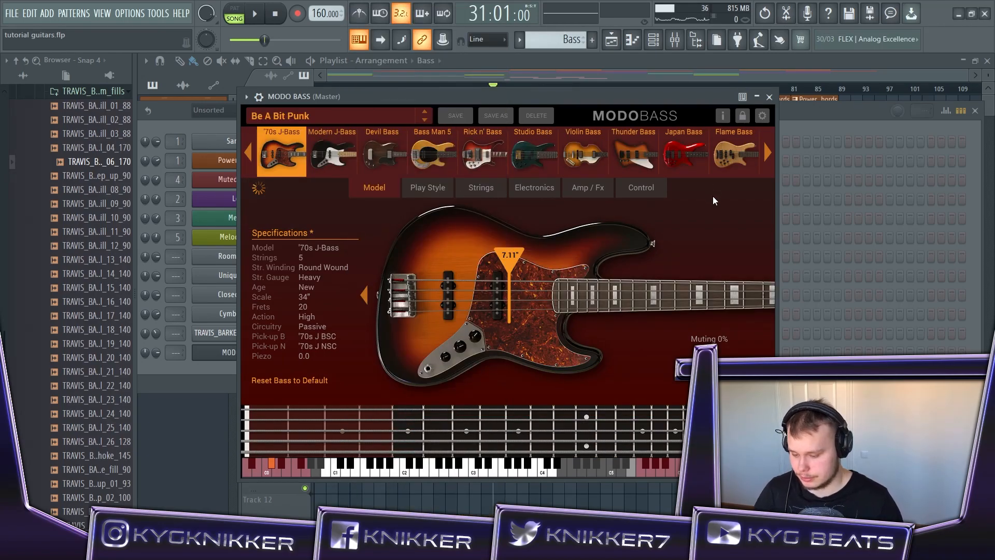
click(769, 97)
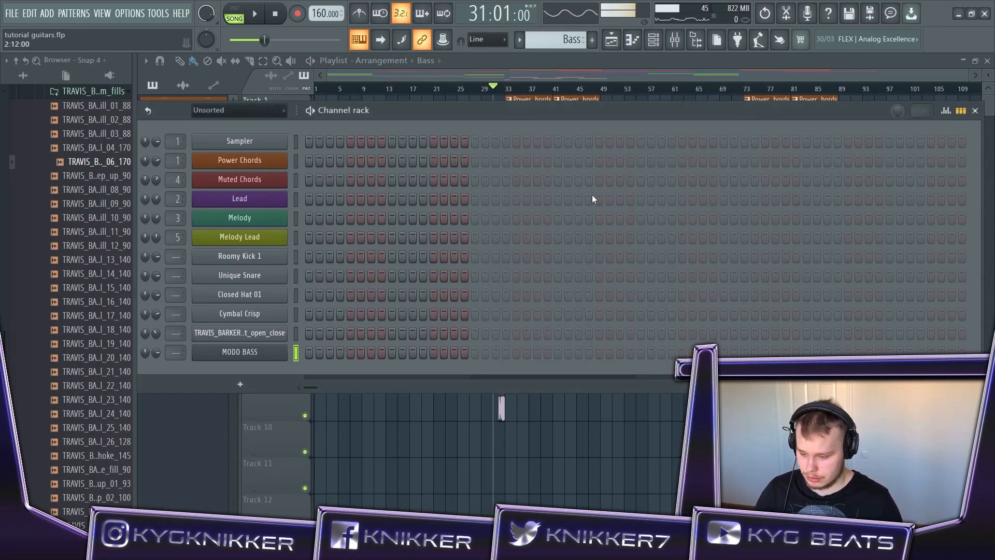
- Copy the low D4, C4 and B3 notes from the Power Chords pattern into the MODO BASS piano roll of the Bass pattern
click(590, 71)
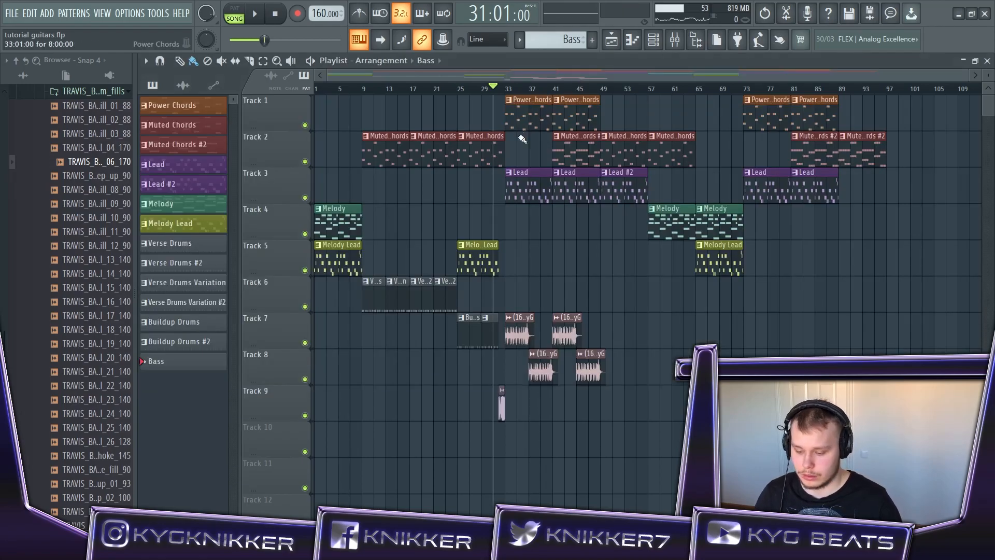
double_click(524, 110)
scroll(556, 280, down, 2)
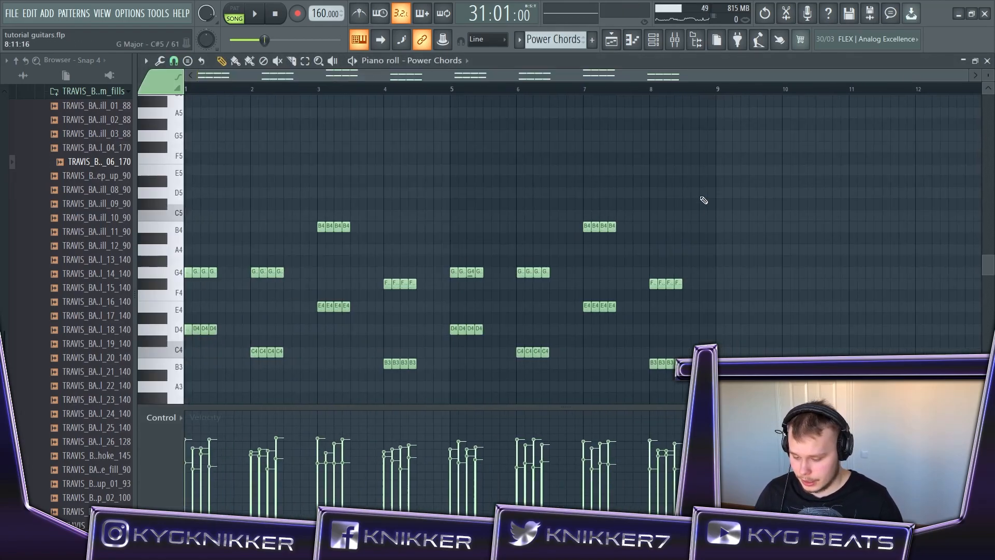
scroll(718, 201, down, 3)
drag(723, 335, 119, 232)
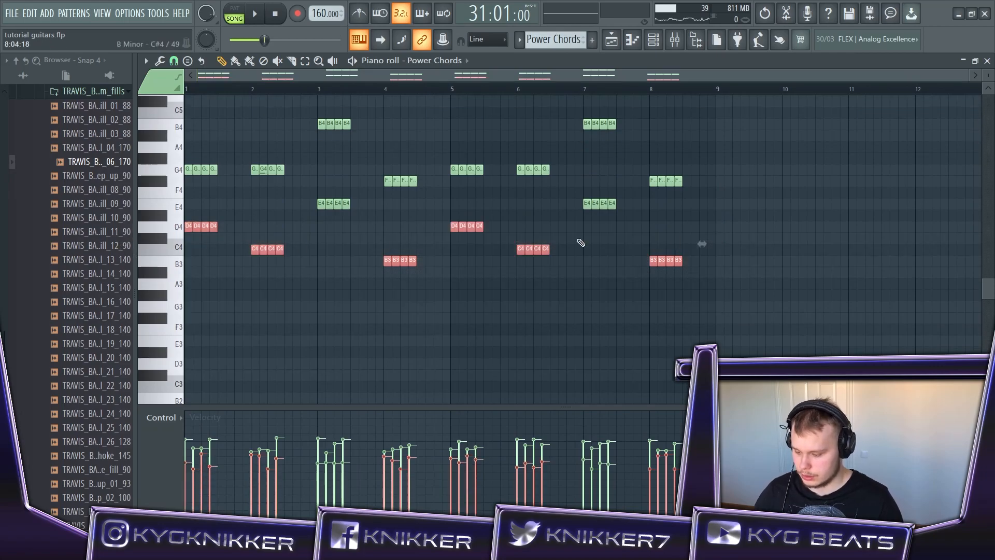
click(654, 40)
drag(555, 40, 555, 17)
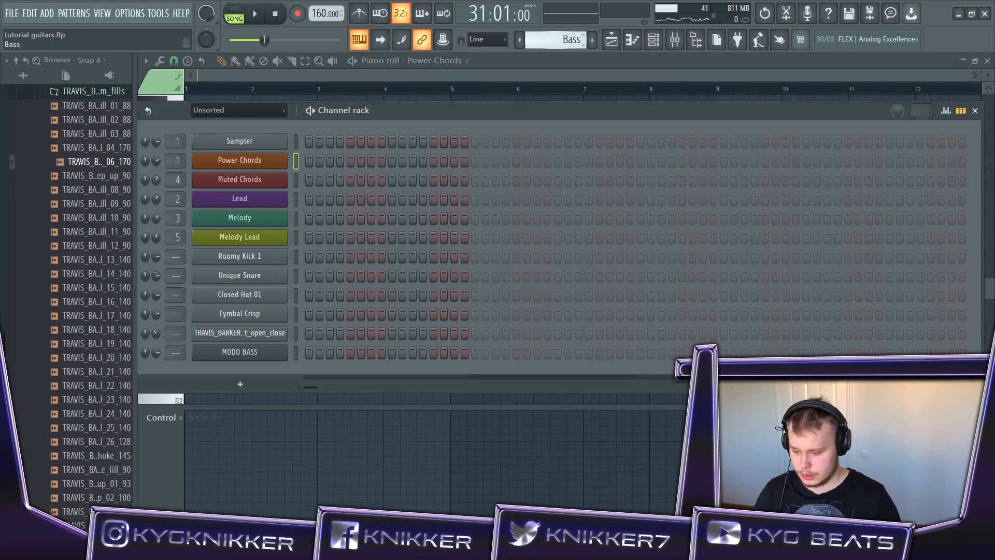
right_click(286, 350)
click(301, 352)
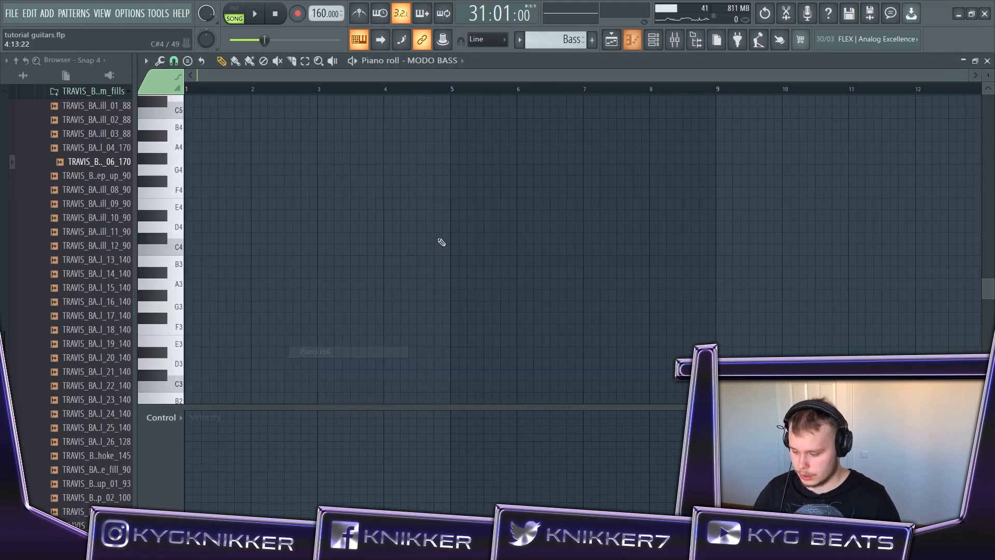
key(ctrl+v)
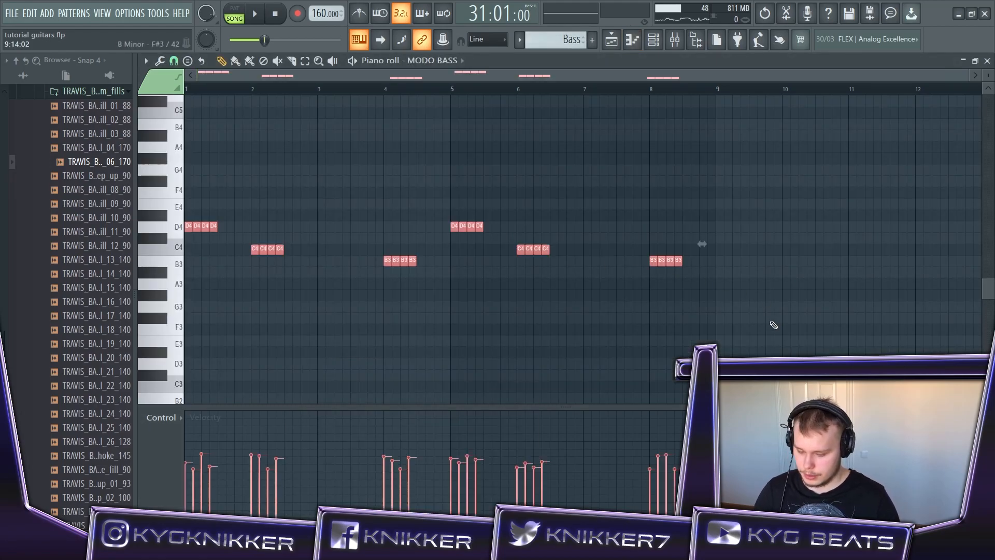
key(ctrl+b)
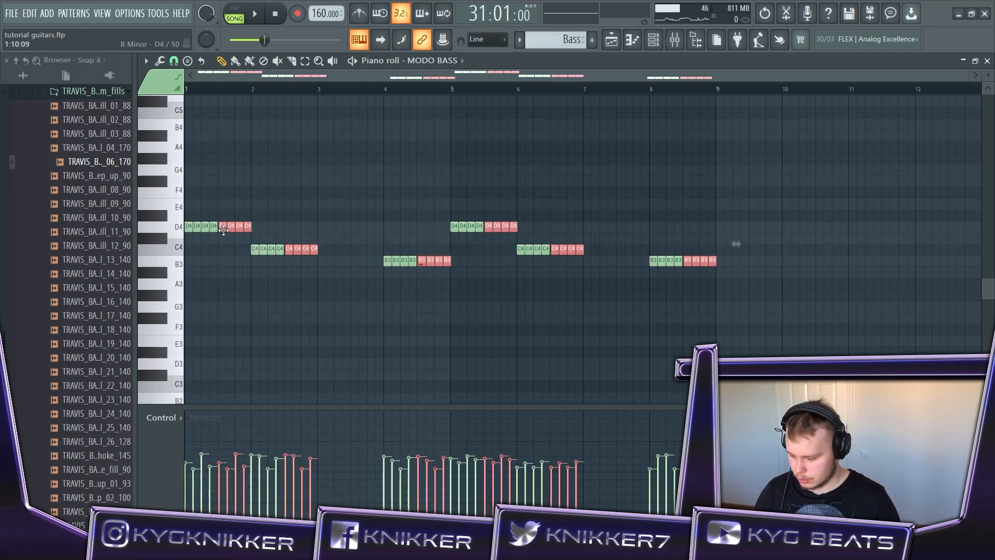
key(ctrl+d)
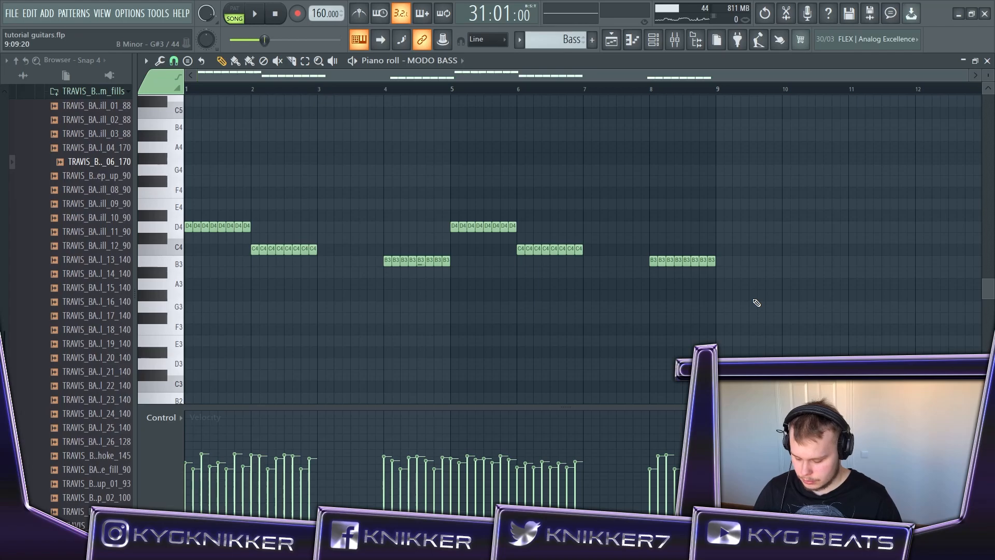
key(ctrl+z)
key(ctrl+alt+z)
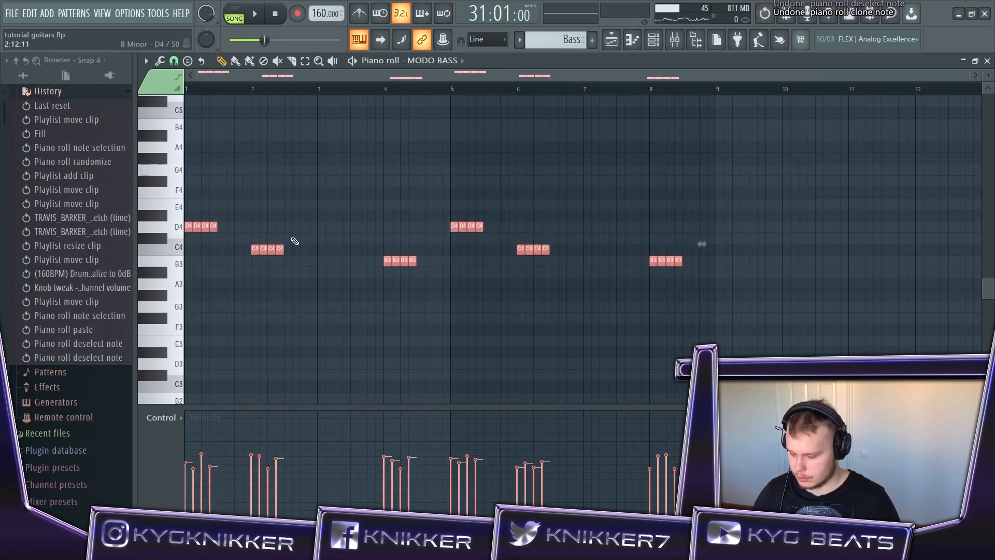
- Duplicate the pasted D4, C4 and B3 notes into the second half of their bars so each bar holds eight notes
key(ctrl+b)
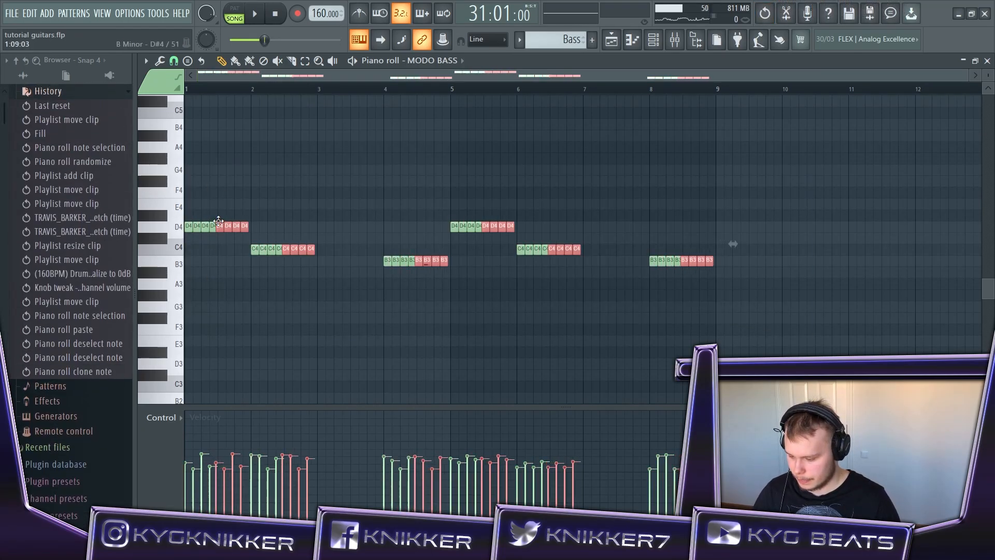
drag(221, 220, 220, 220)
key(ctrl+d)
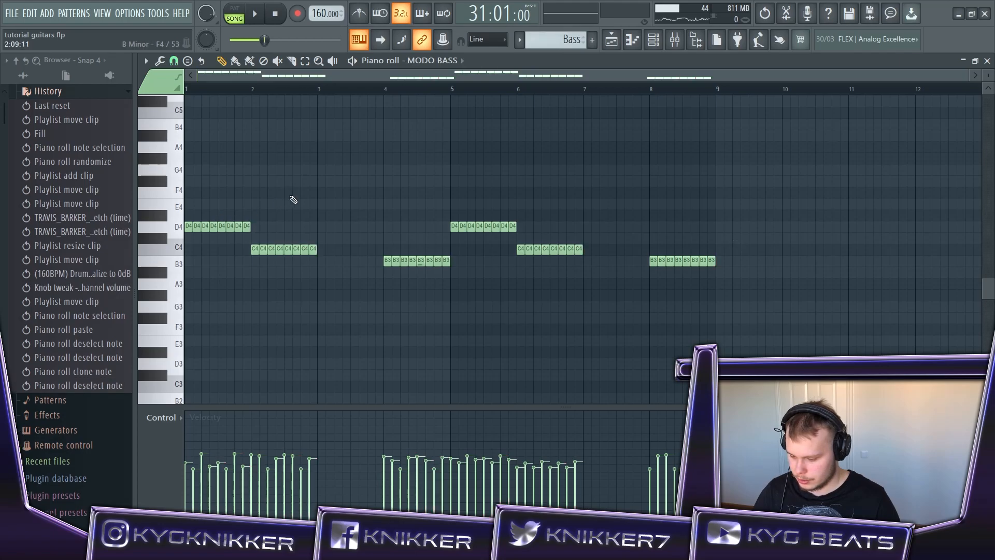
- Copy the four E4 notes of bar 3 from the Power Chords pattern and place them at bar 3 of the MODO BASS part
drag(569, 40, 569, 40)
click(654, 40)
click(509, 166)
drag(372, 226, 291, 189)
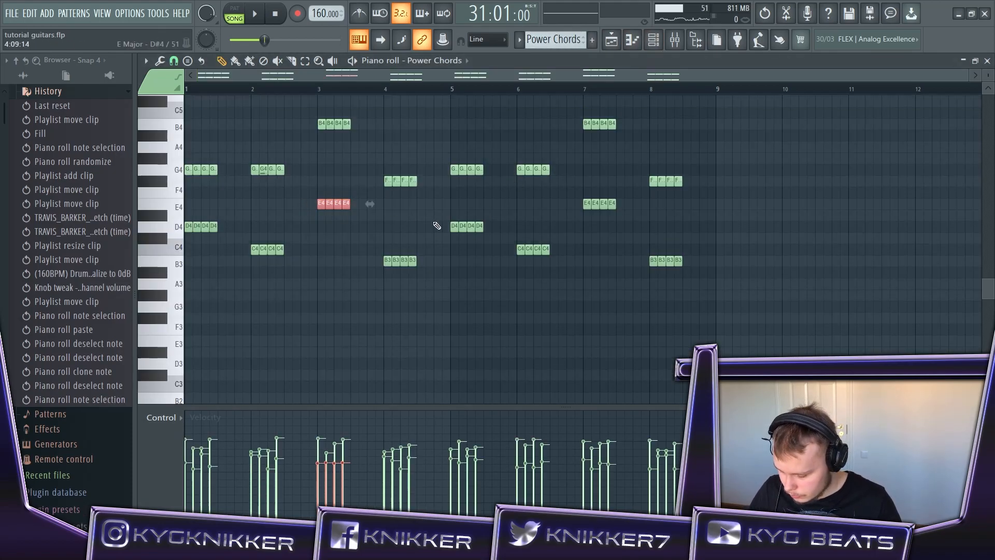
drag(564, 40, 565, 37)
click(654, 40)
click(541, 352)
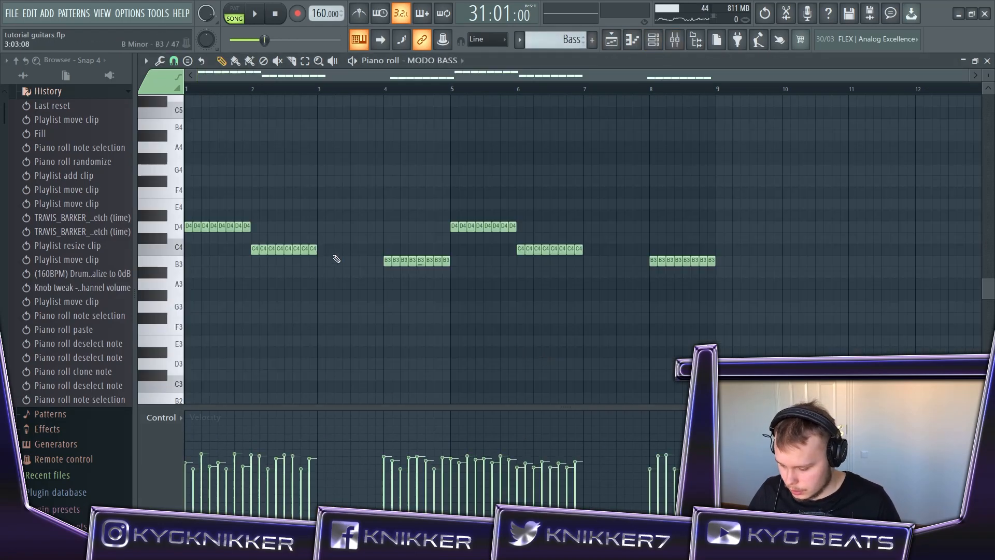
key(ctrl+v)
drag(186, 202, 321, 206)
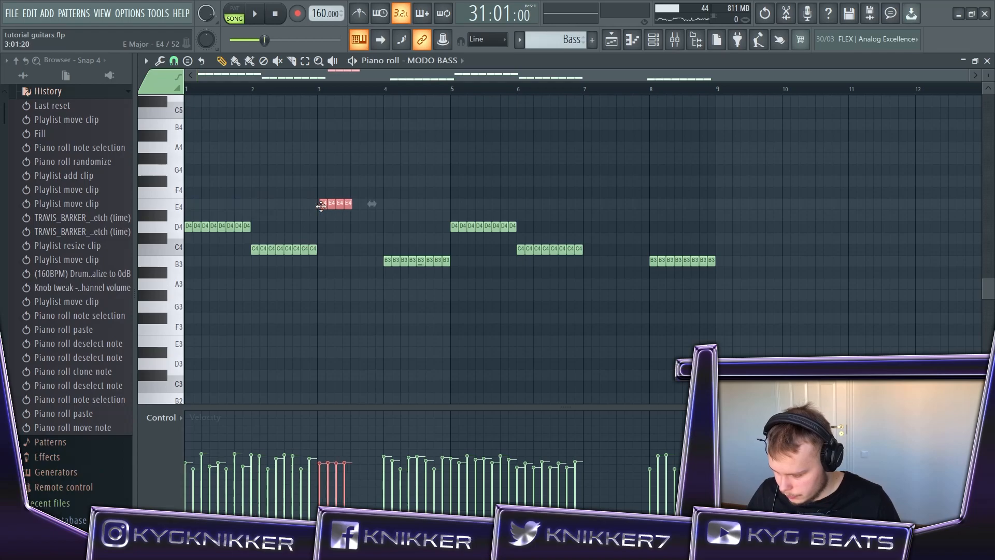
click(319, 206)
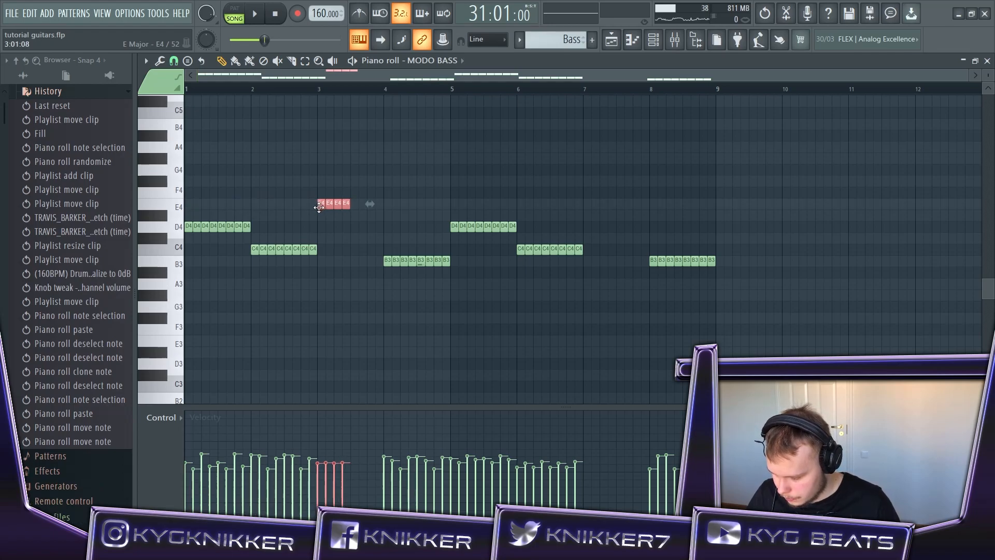
- Duplicate the E4 notes to fill bar 3 with eight notes, and clone that full bar into bar 7
scroll(324, 210, up, 5)
key(ctrl+b)
scroll(444, 306, down, 5)
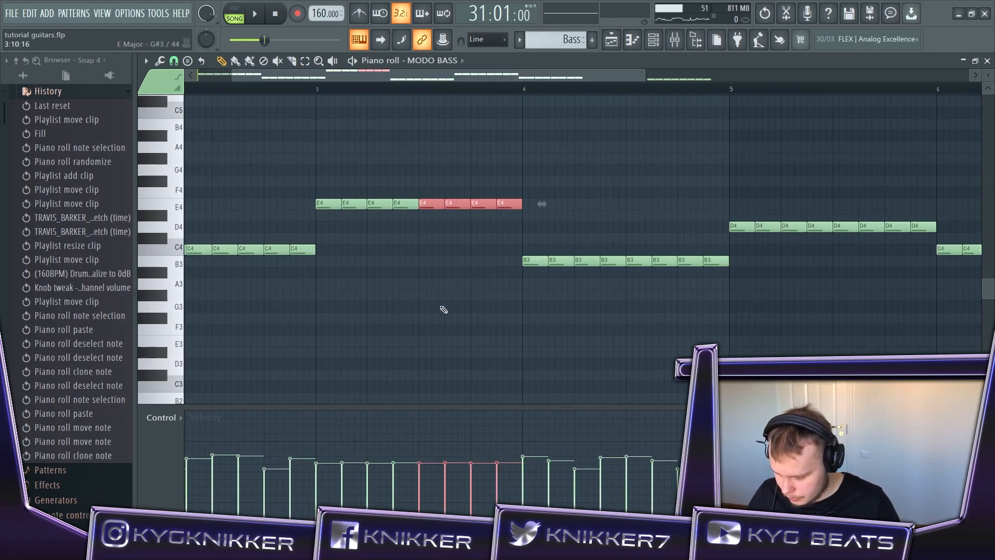
mouse_move(411, 216)
mouse_down()
mouse_move(314, 205)
mouse_move(584, 217)
mouse_up()
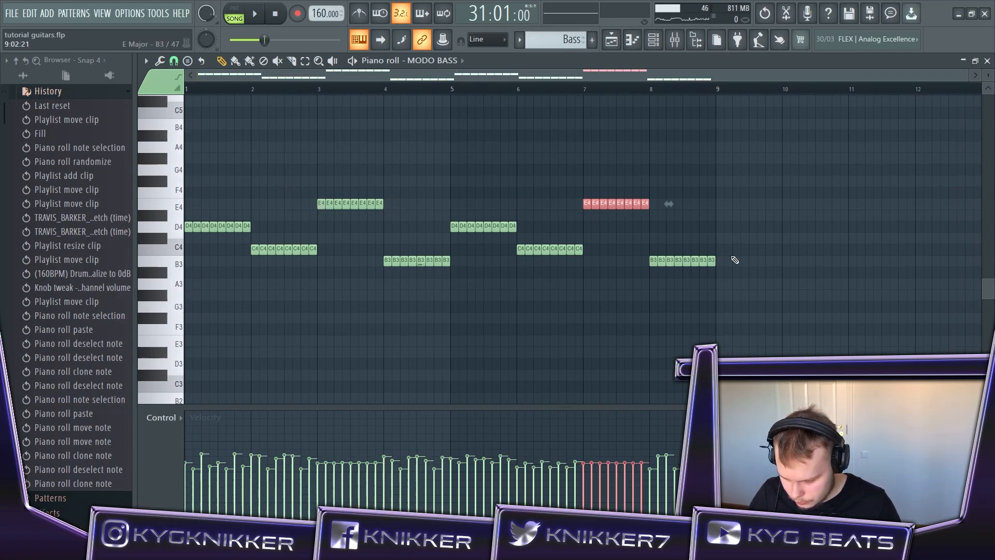
- Deselect the notes, switch to pattern mode, and play the Bass pattern to about bar 6 before stopping
ctrl+click(789, 287)
key(l)
key(space)
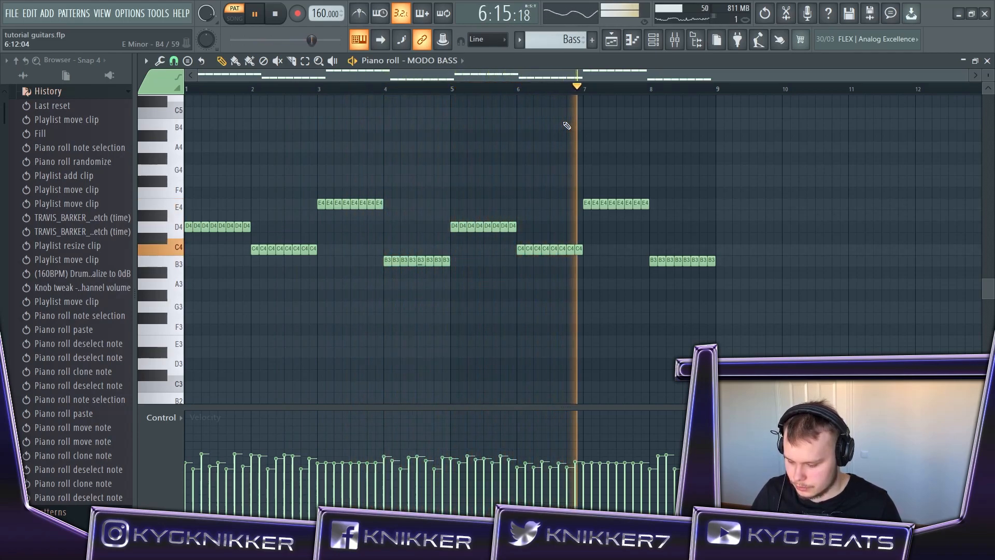
key(space)
- Review the Play Style settings of the MODO BASS channel, close the plugin, and listen to the Bass pattern again
click(655, 45)
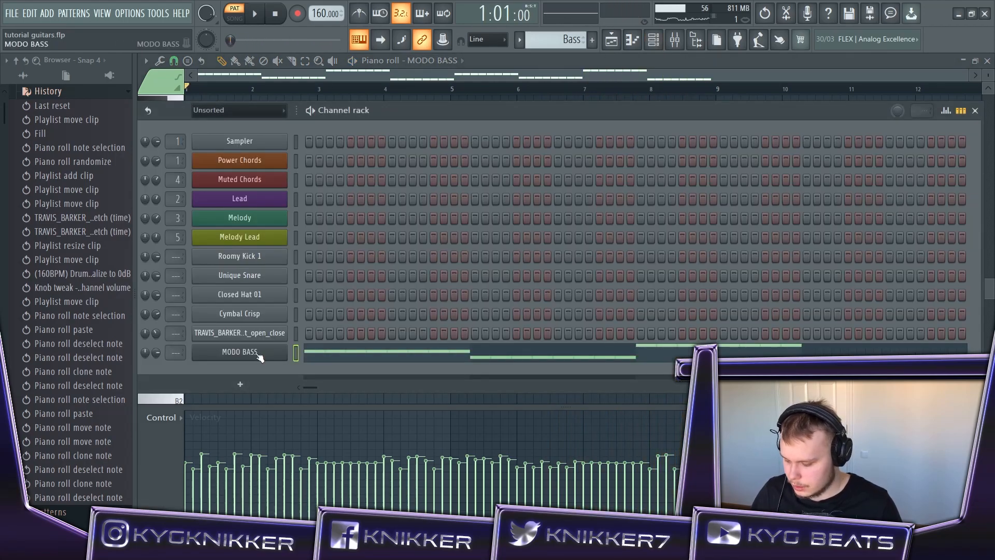
click(260, 354)
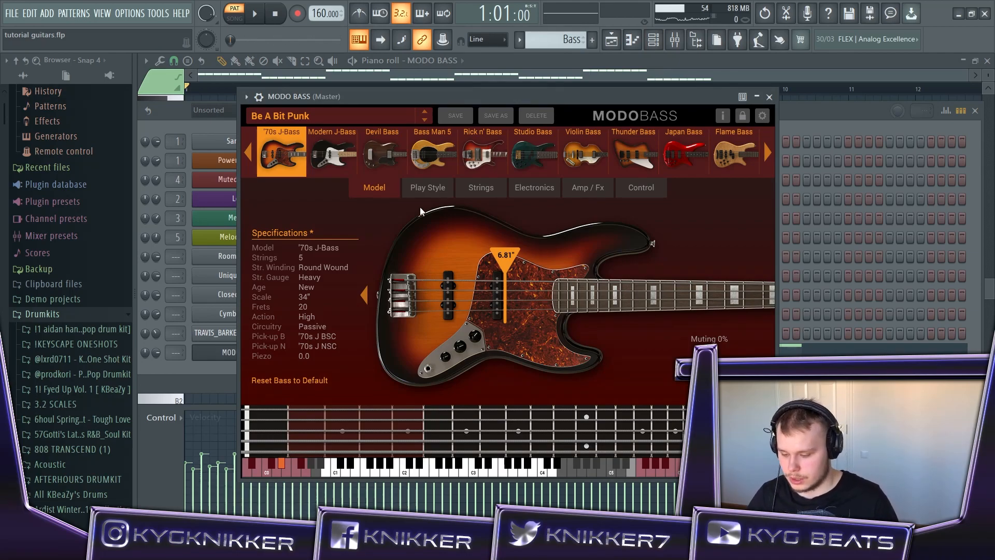
click(433, 188)
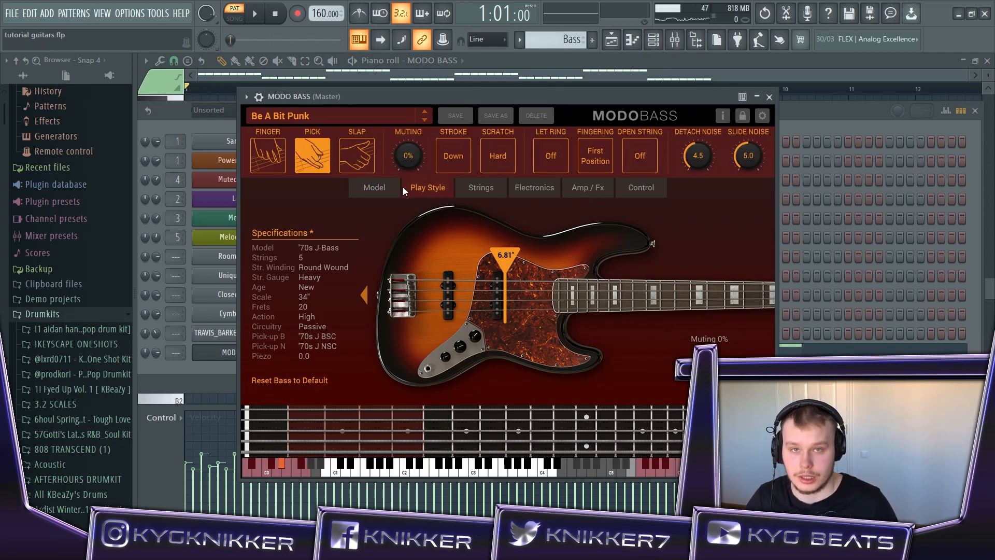
click(771, 96)
key(space)
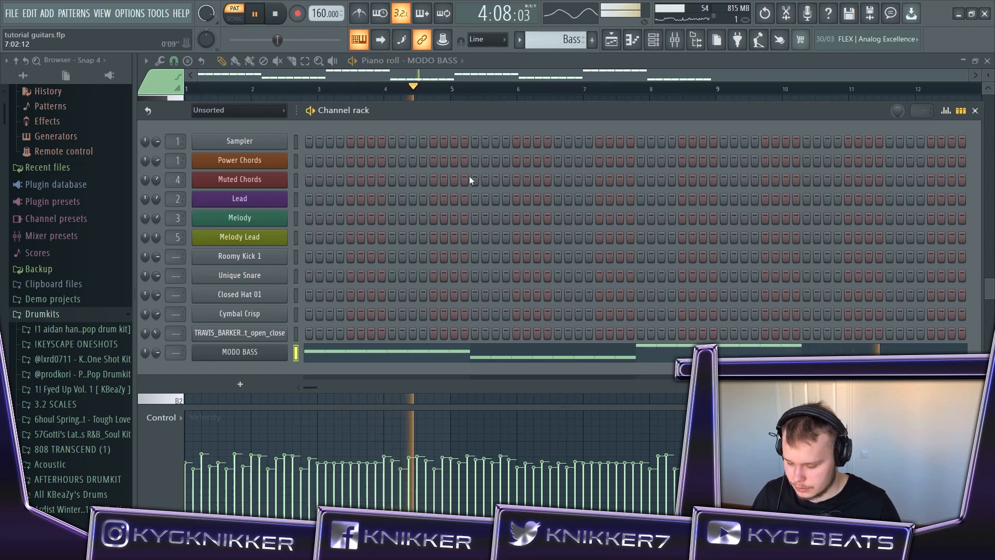
key(space)
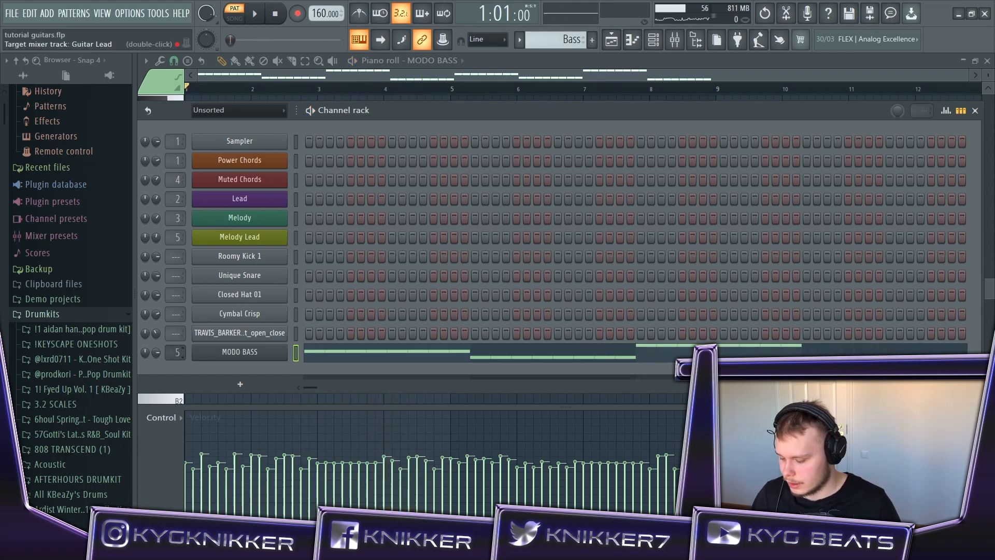
- Route the MODO BASS channel to mixer track 6 and name that track Bass
double_click(176, 352)
right_click(367, 135)
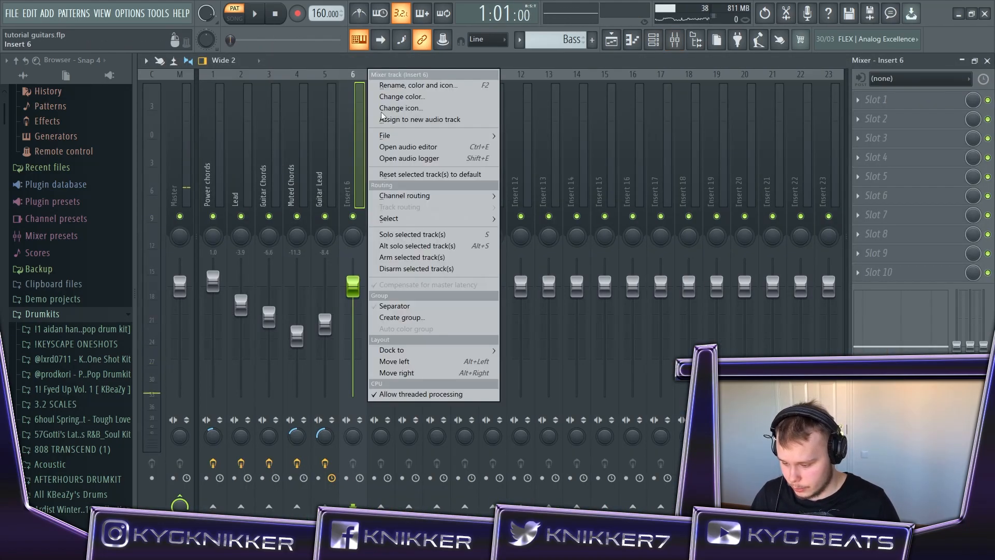
click(407, 86)
text(Baas)
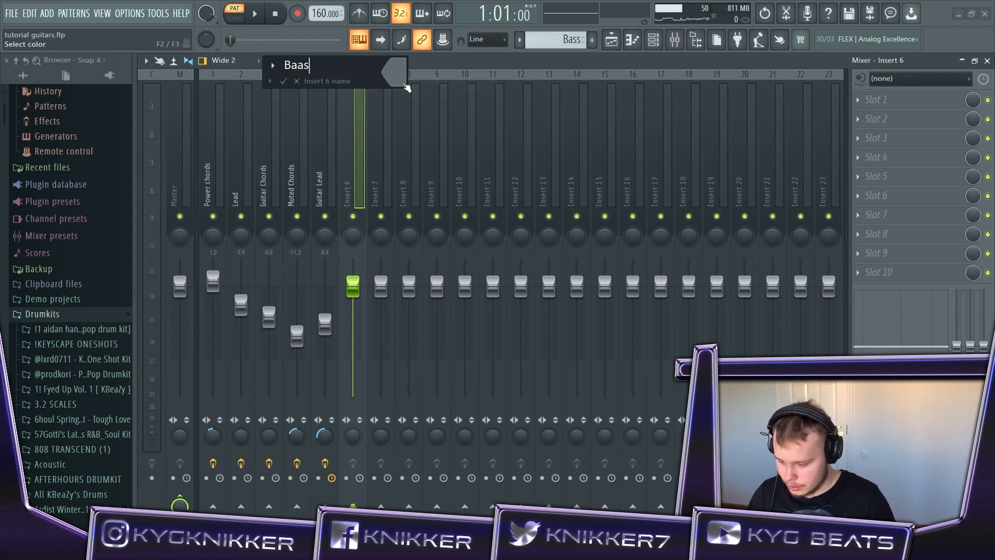
key(Return)
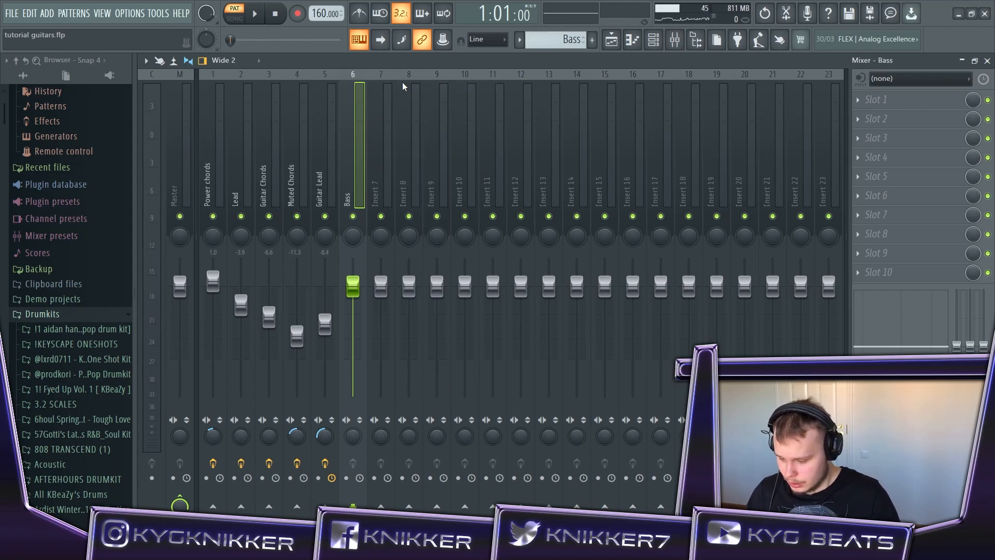
- Arm the Bass mixer track and render it to WAV in Pattern mode at 24Bit int depth
click(346, 477)
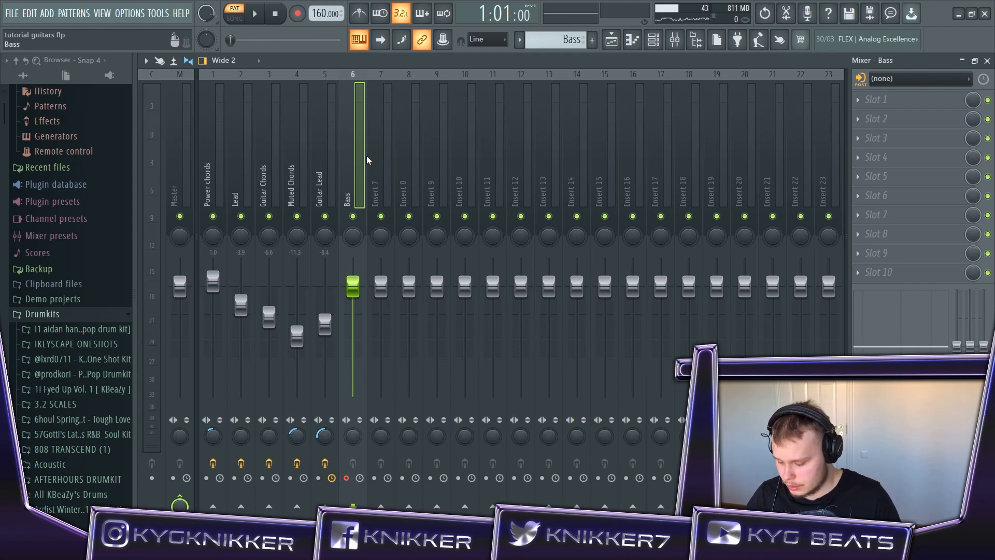
click(146, 60)
mouse_move(171, 86)
click(316, 85)
click(445, 178)
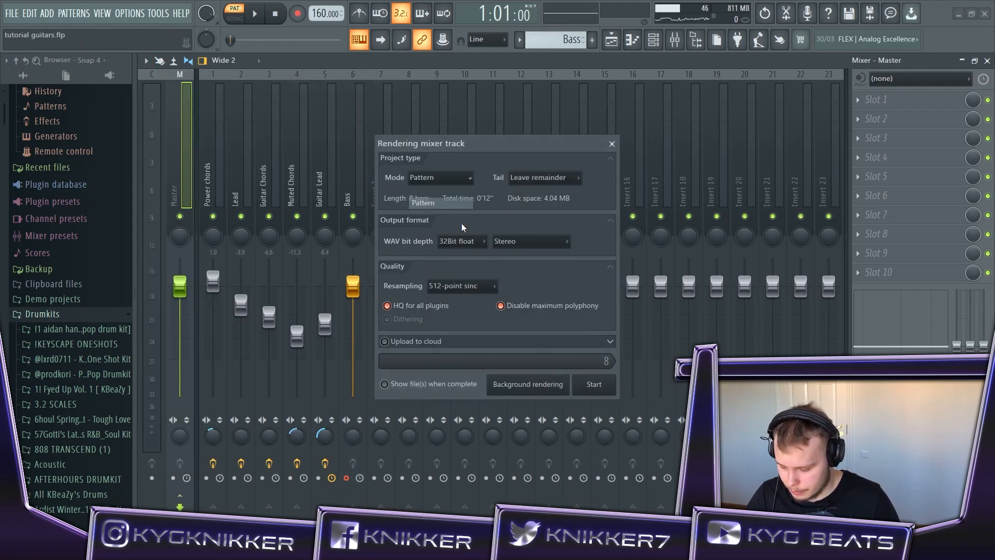
click(465, 243)
click(467, 267)
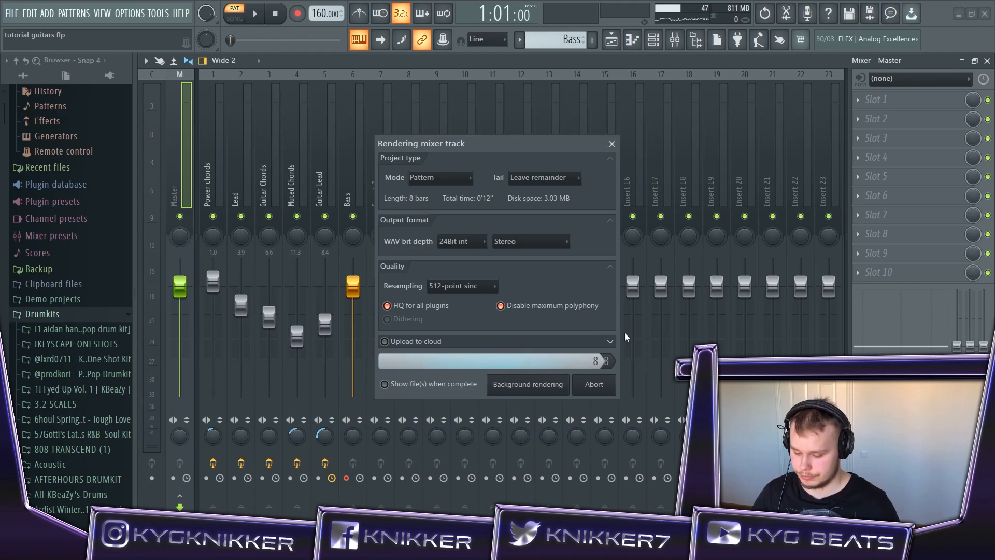
- Place the rendered bass audio clip on Track 10 of the playlist, starting at bar 33
click(611, 40)
drag(187, 361, 550, 438)
right_click(551, 439)
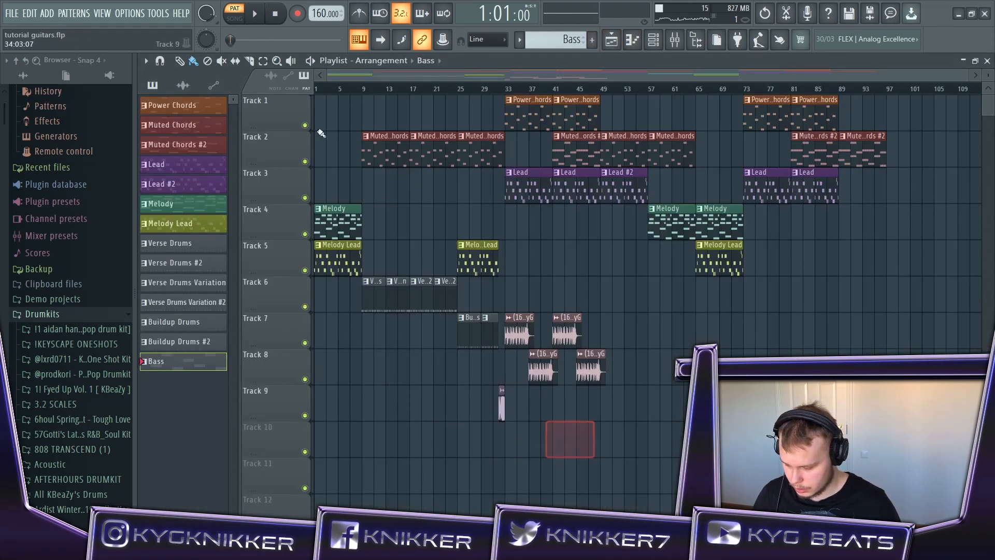
click(183, 85)
drag(189, 169, 421, 444)
scroll(581, 454, up, 5)
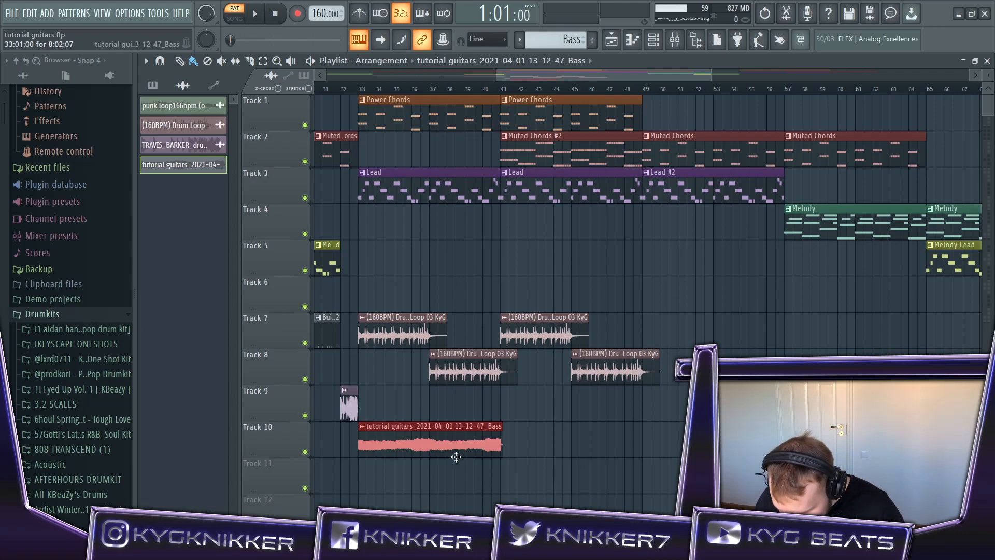
- Trim the bass audio clip on Track 10 to end exactly at bar 41 and duplicate it from bar 41
scroll(449, 455, up, 8)
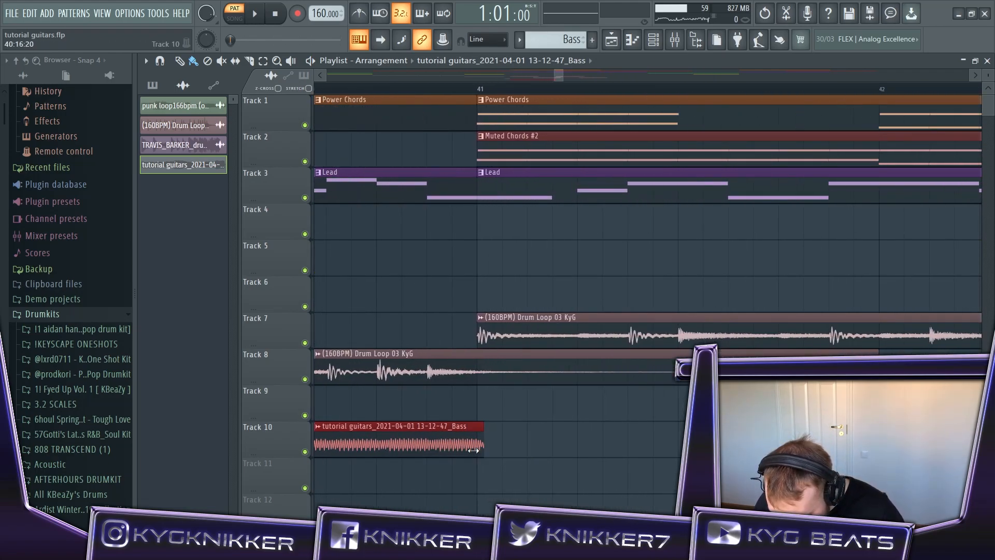
scroll(473, 451, up, 3)
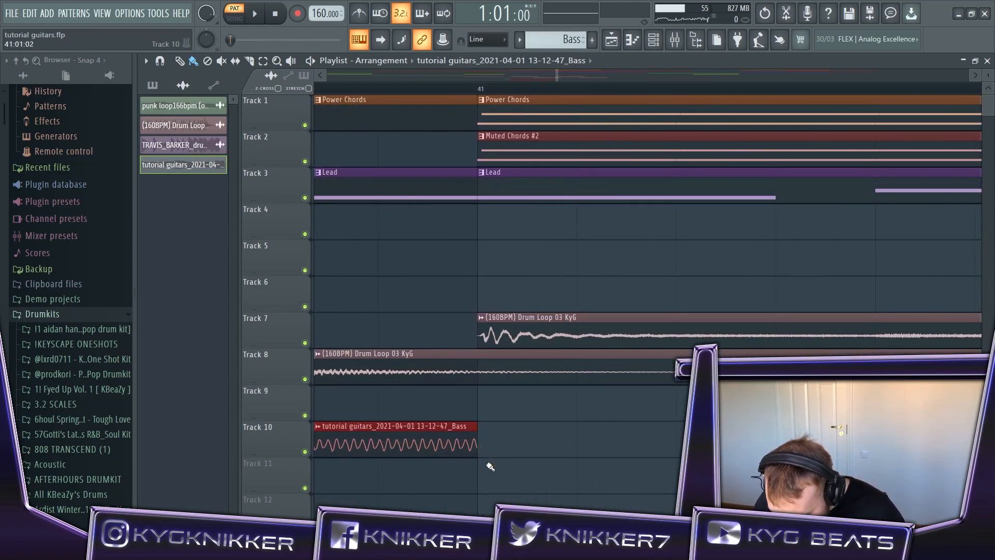
scroll(490, 466, down, 10)
key(ctrl+b)
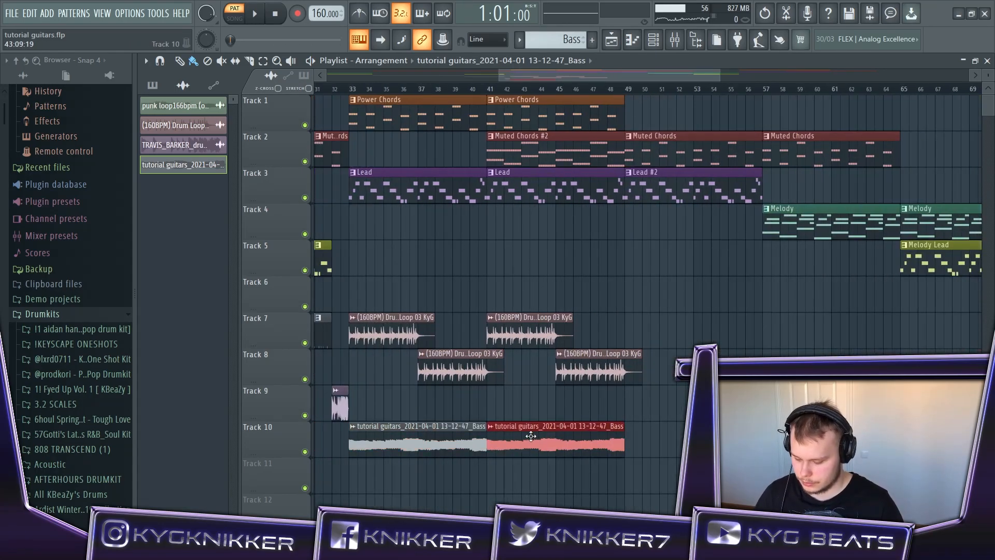
scroll(518, 446, down, 5)
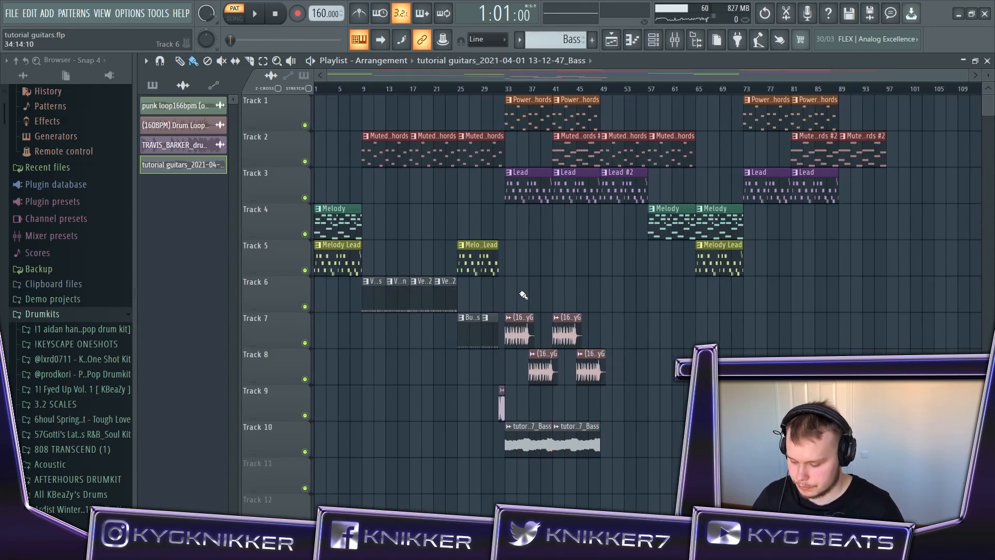
- Solo Track 10 and play the arrangement in Song mode from bar 33 to hear the bass clips alone
right_click(307, 453)
drag(512, 90, 500, 90)
key(space)
key(space)
key(space)
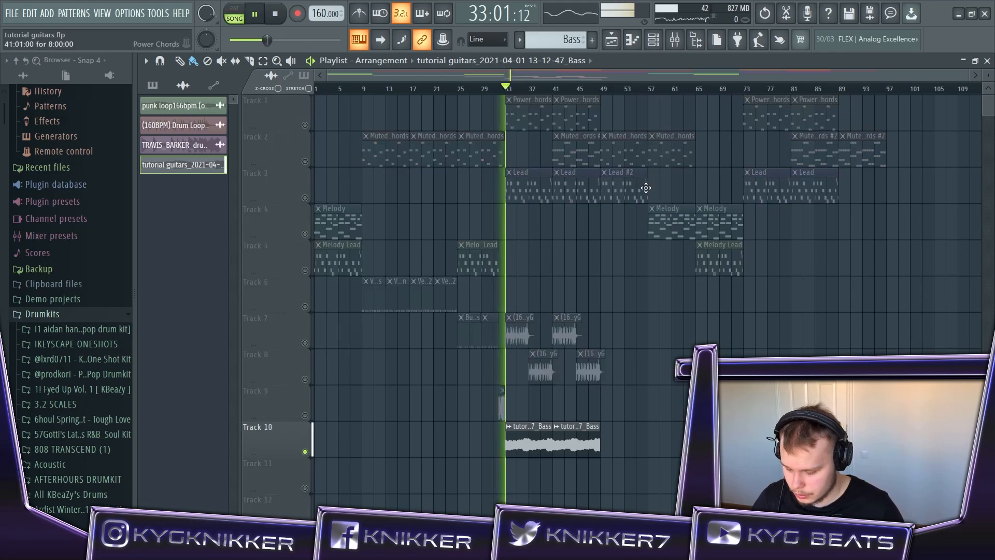
- Delete the MODO BASS channel from the Unsorted group of the channel rack and return to the playlist
click(658, 41)
click(234, 113)
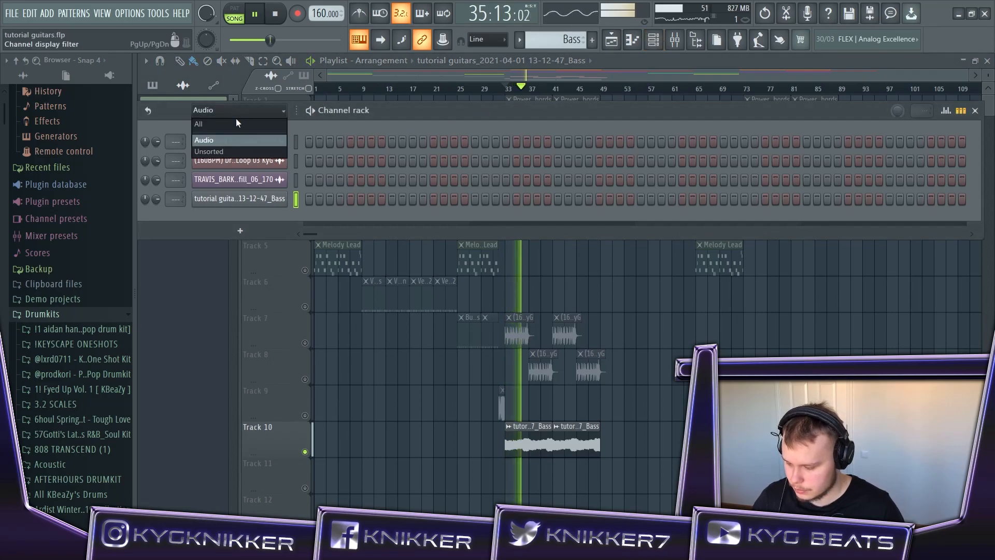
click(232, 147)
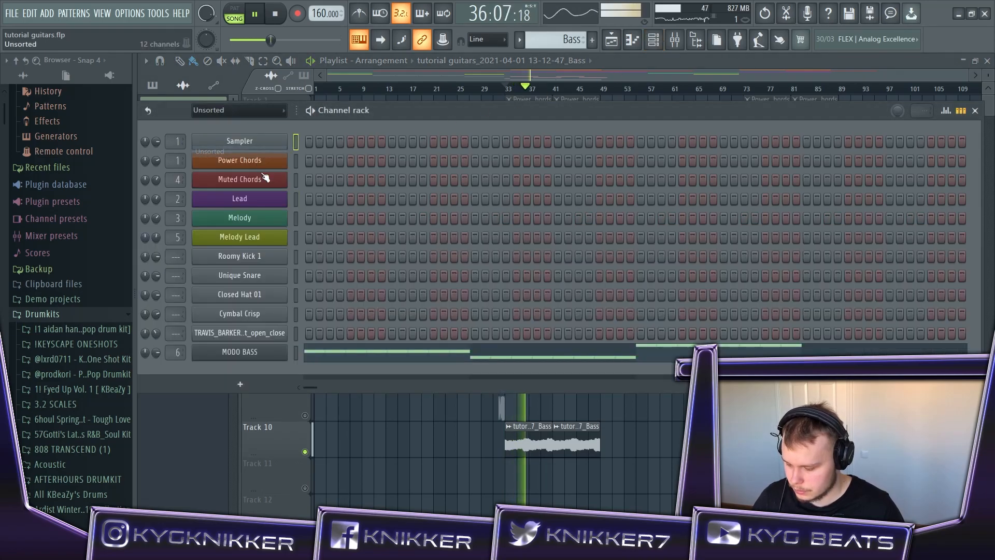
right_click(271, 358)
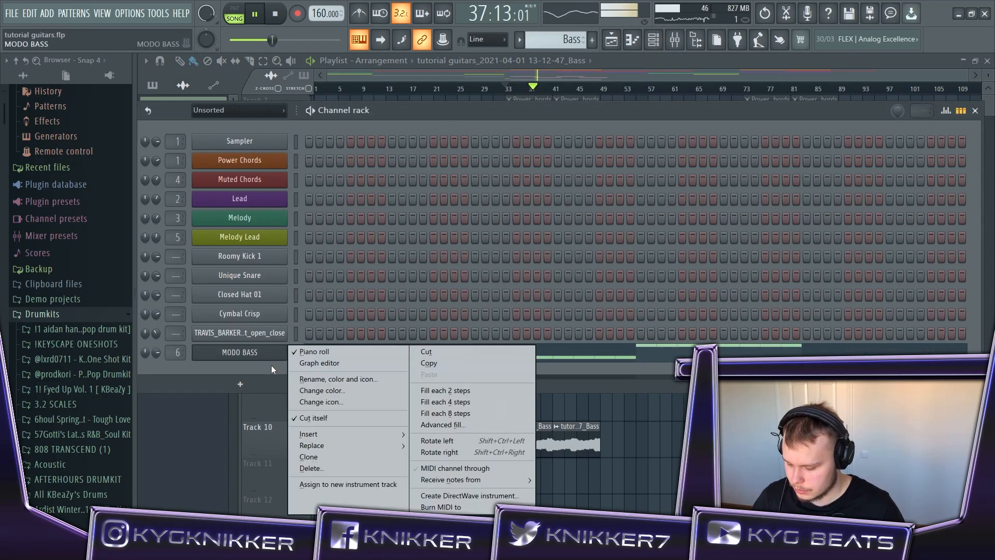
click(321, 466)
click(612, 40)
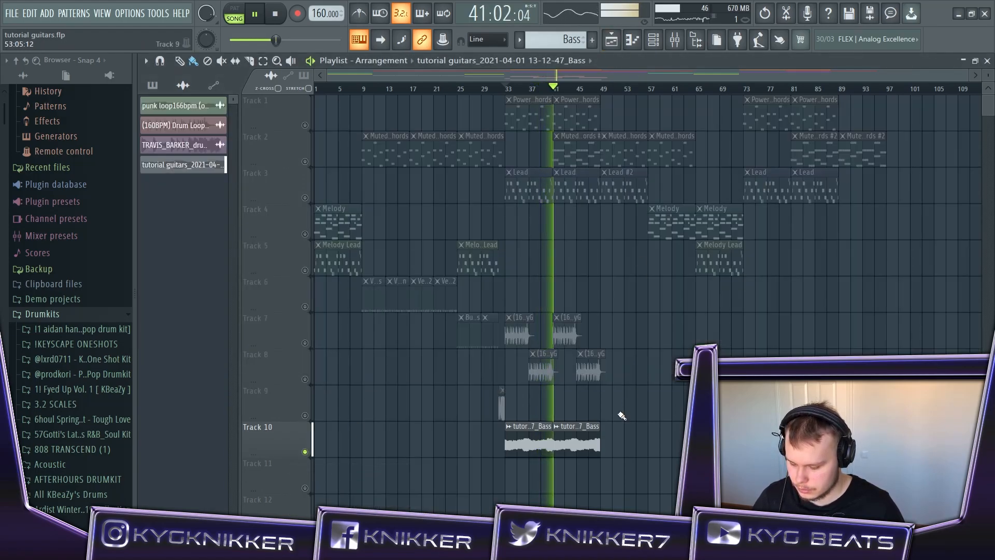
- Try Normalize on the bass audio clip, switch it off again, and lower the clip's channel volume
double_click(568, 444)
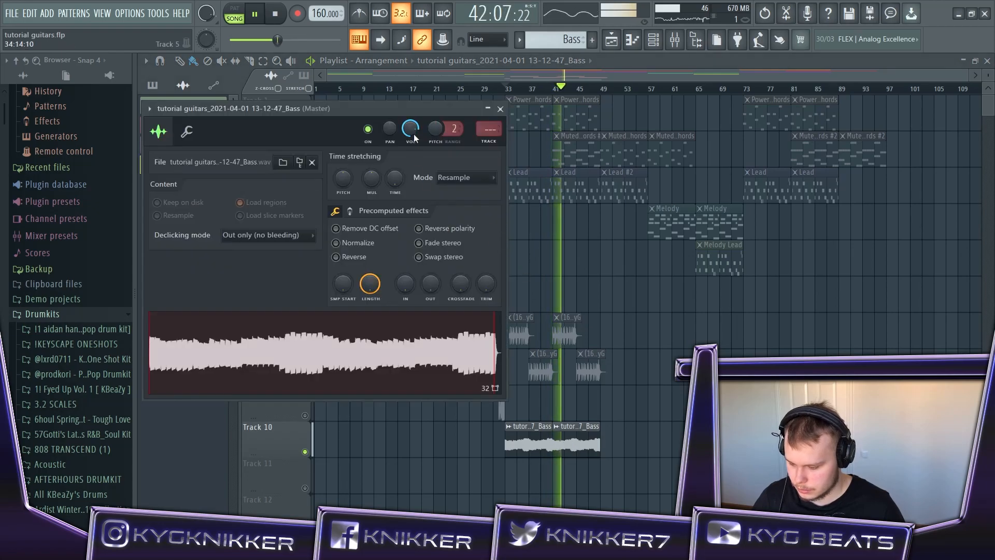
click(362, 243)
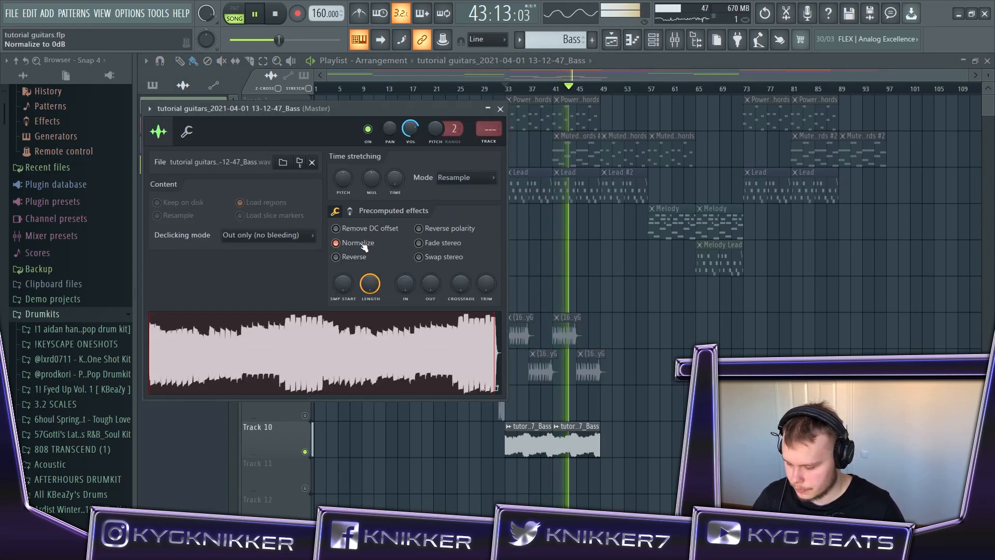
click(362, 242)
drag(410, 128, 410, 142)
- Stop playback, close the bass clip's settings, and bring all playlist tracks back from solo
key(space)
click(501, 109)
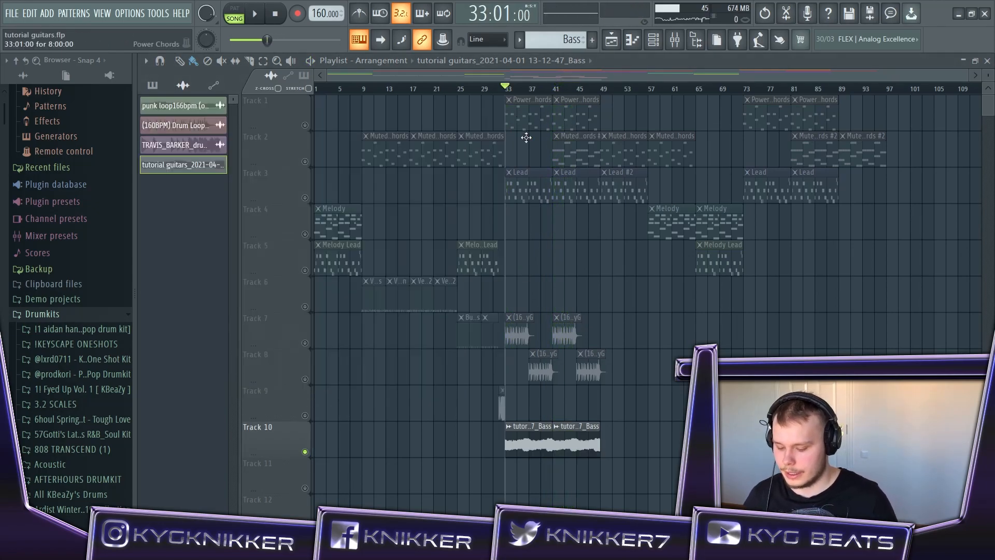
right_click(305, 271)
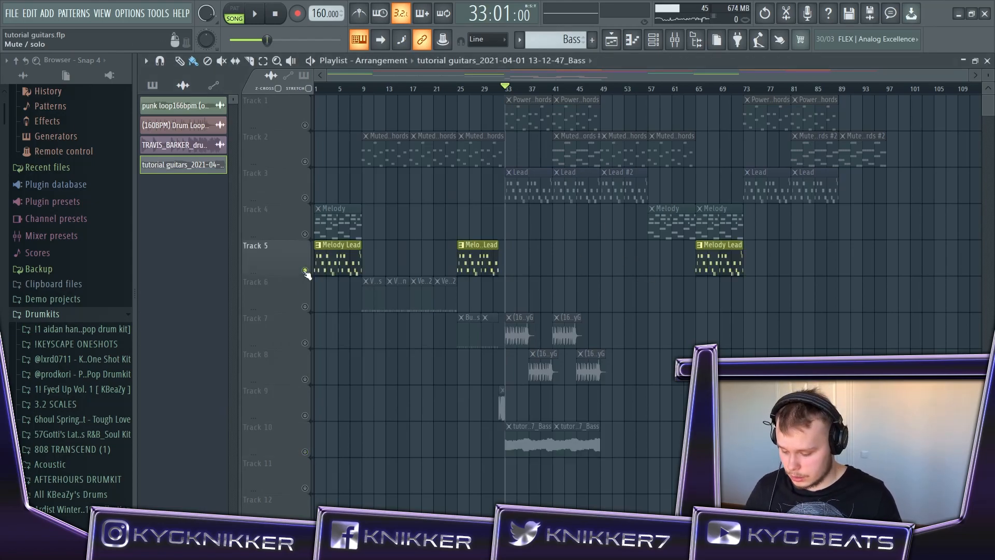
right_click(305, 271)
- Try a copy of the bass audio clip on Track 10 at bar 25, under the buildup drums
scroll(519, 492, up, 6)
drag(553, 445, 433, 445)
scroll(393, 458, down, 5)
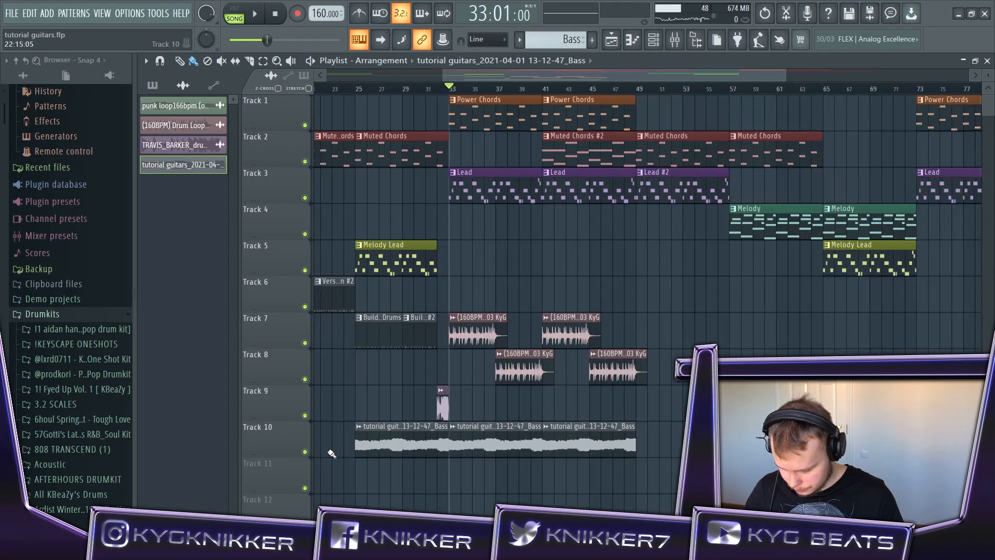
scroll(367, 444, up, 4)
scroll(367, 444, up, 1)
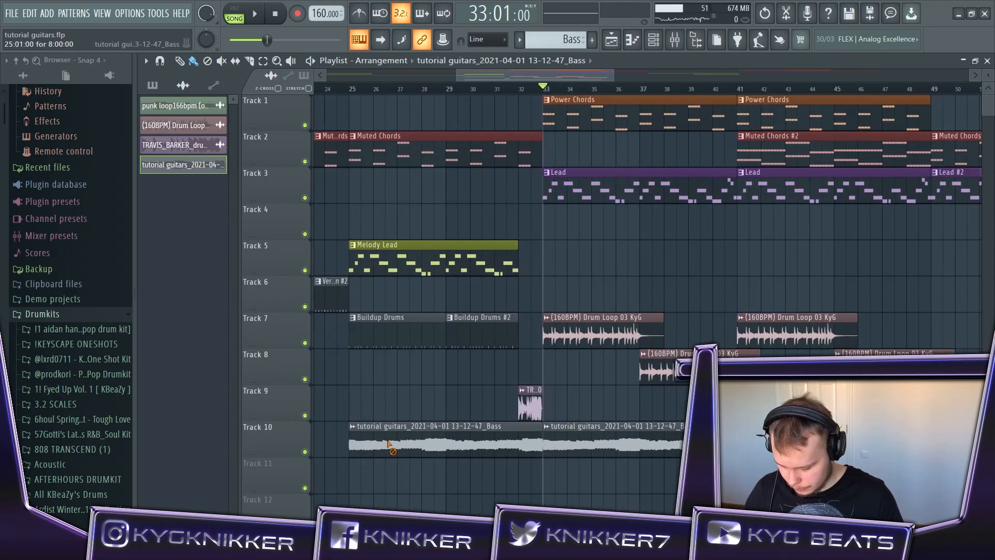
click(633, 40)
click(620, 44)
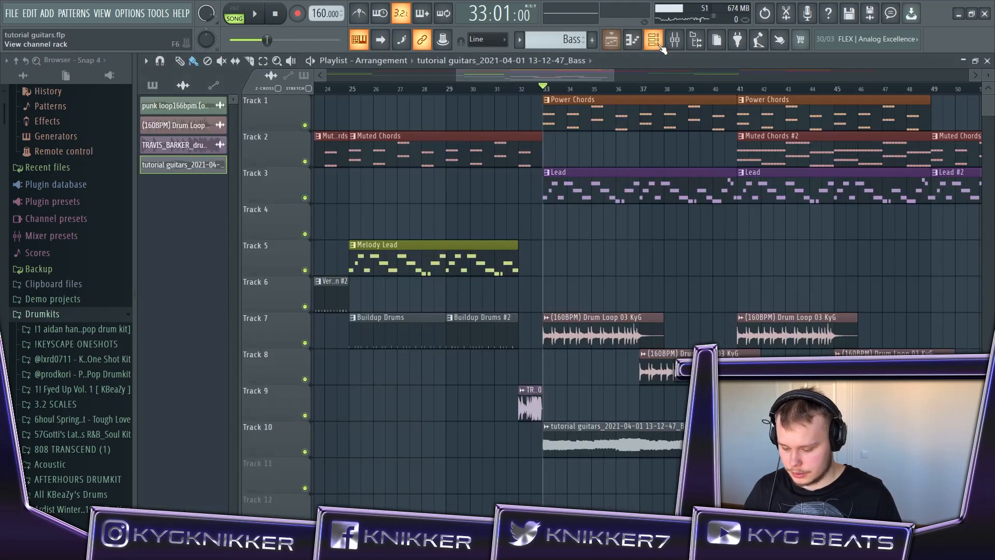
- Add a new MODO BASS channel with the Pick preset Be A Bit Punk and close the plugin
click(654, 41)
click(241, 230)
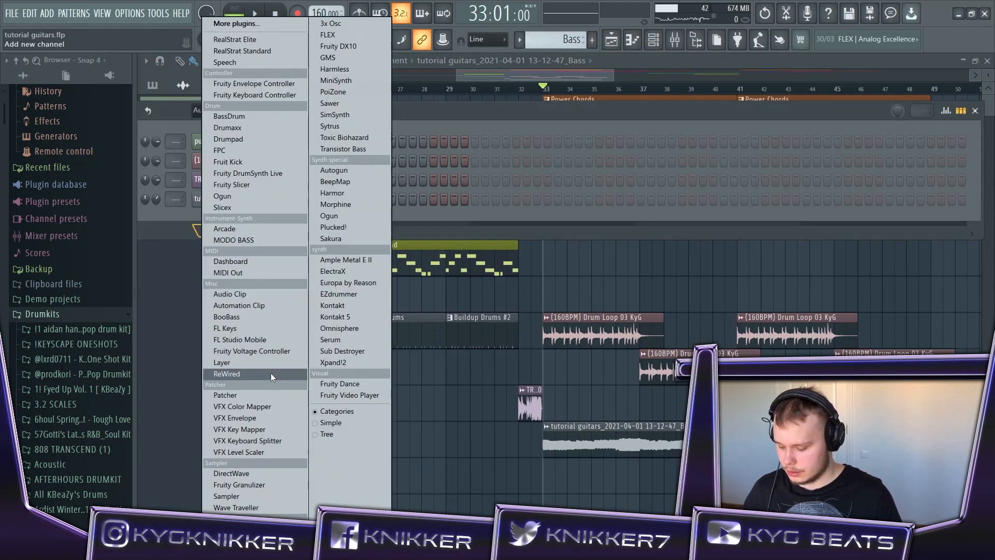
click(254, 240)
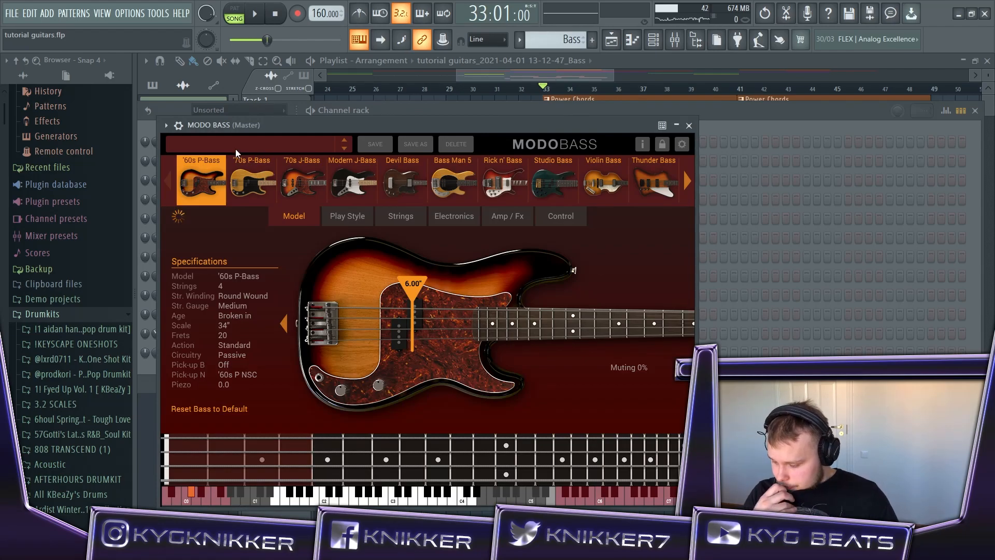
click(300, 143)
mouse_move(257, 159)
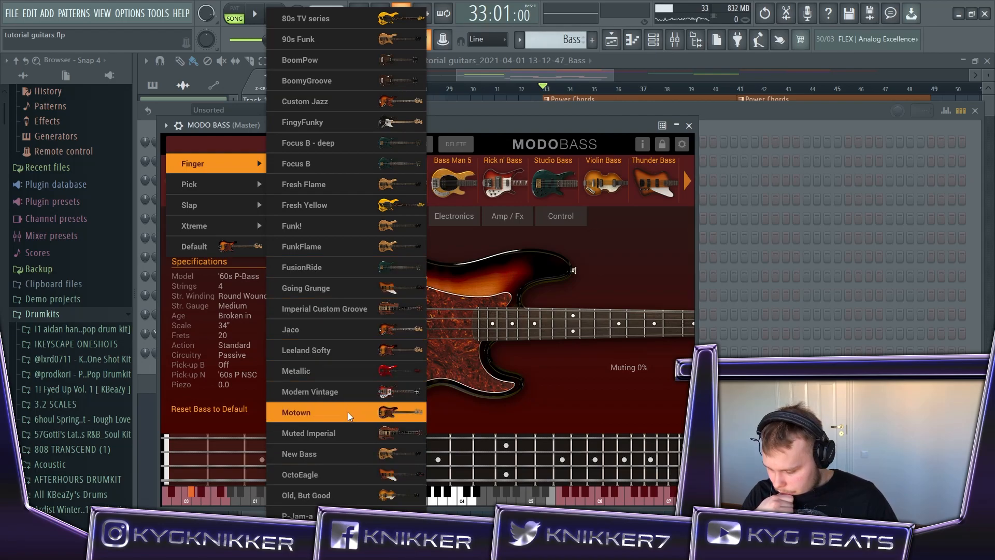
mouse_move(227, 187)
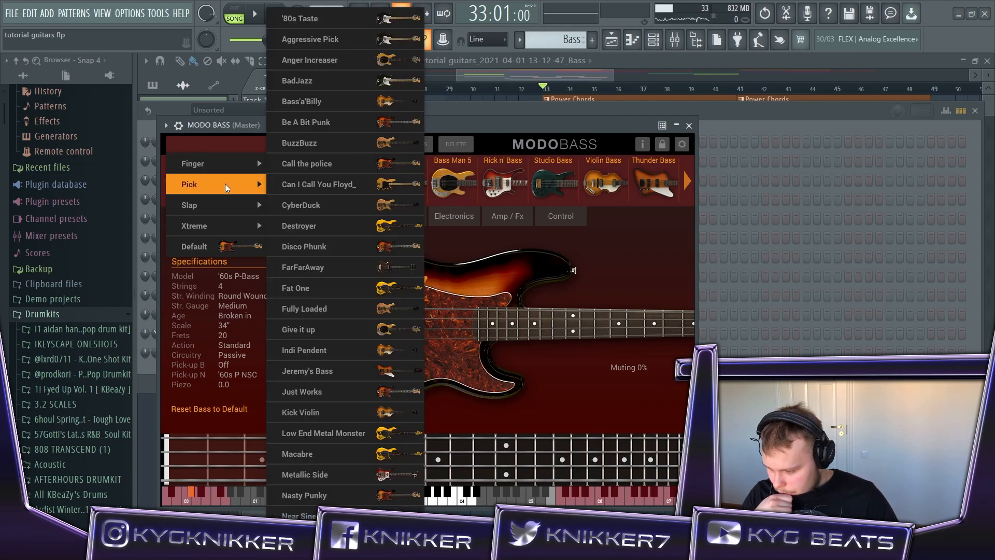
click(332, 121)
click(688, 126)
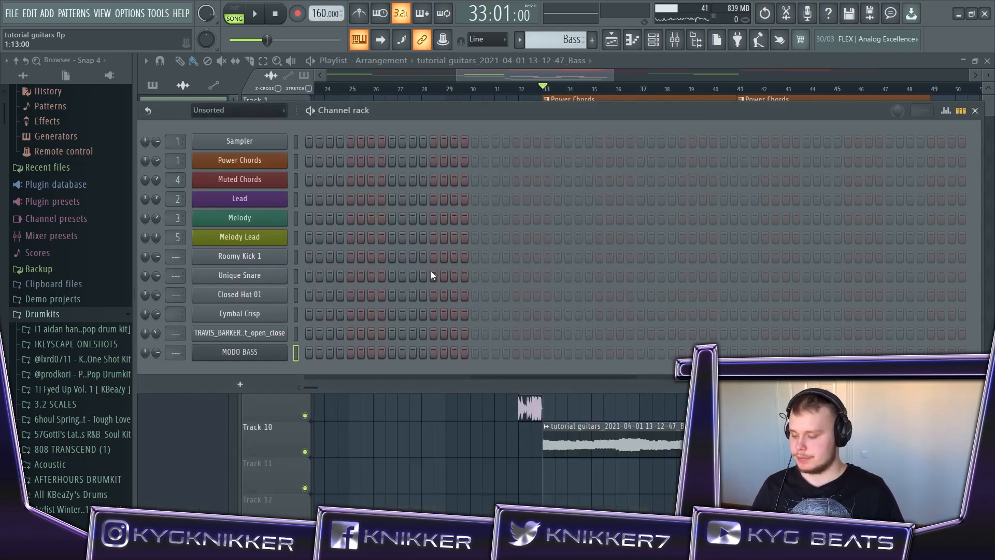
- Try pasting the copied E4 notes at bar 1 of the MODO BASS piano roll
right_click(288, 346)
click(322, 352)
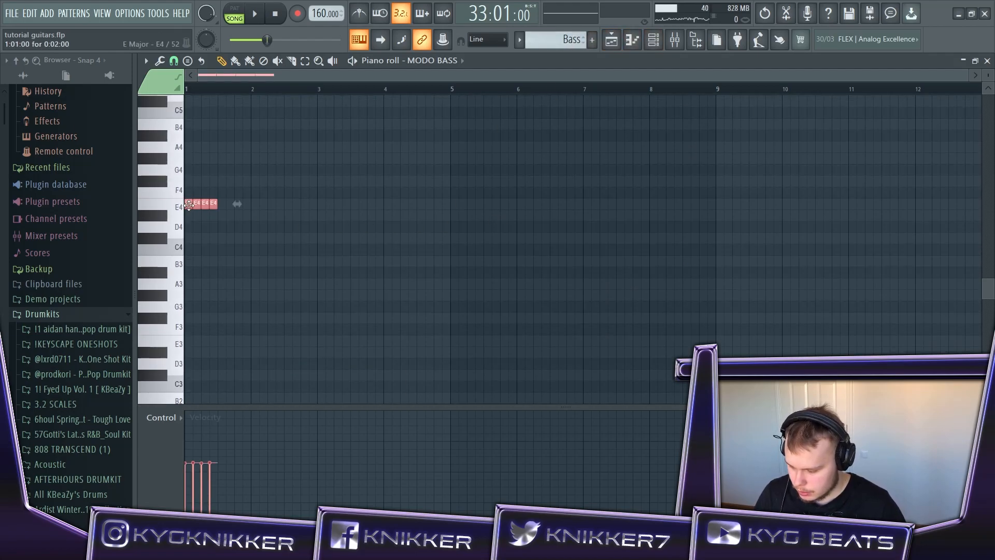
click(632, 41)
- Copy the four B3 notes at bar 8 of the Muted Chords pattern
scroll(555, 40, down, 4)
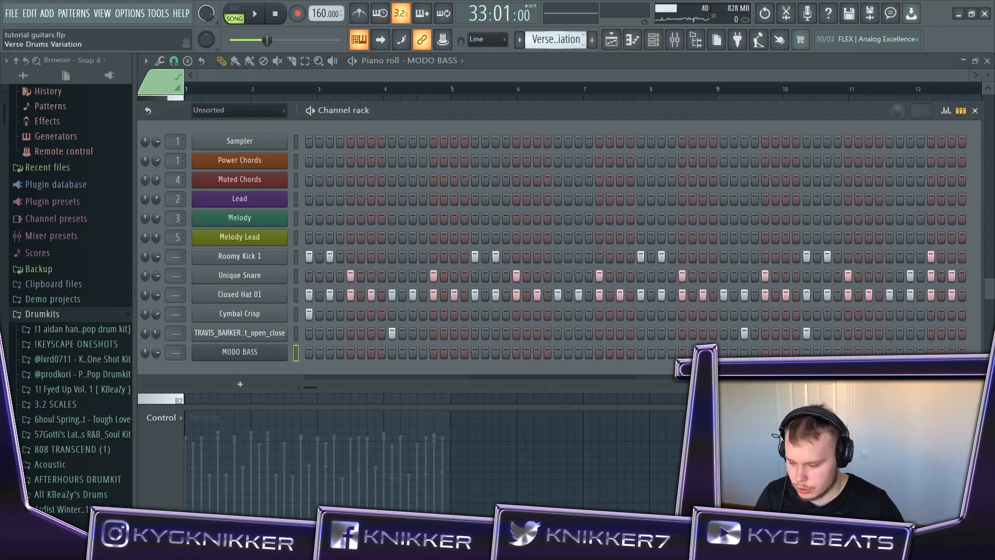
scroll(541, 42, down, 1)
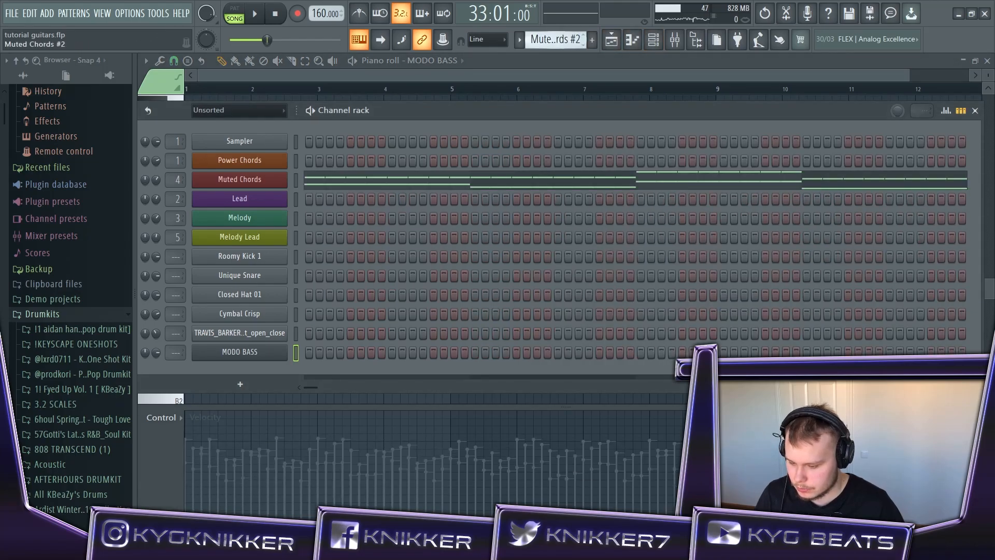
click(461, 180)
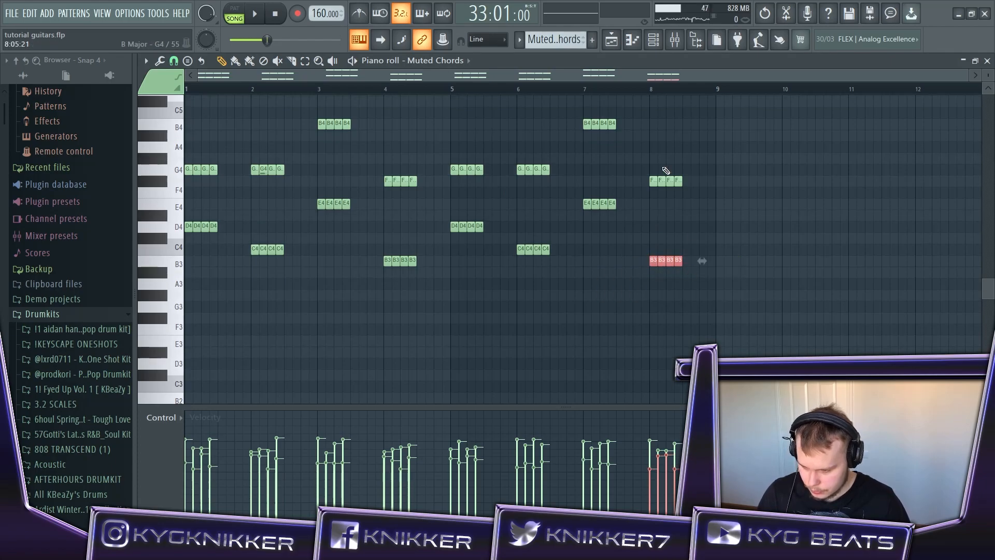
- Paste the copied B3 notes into the MODO BASS piano roll of the Bass pattern
click(662, 44)
scroll(555, 40, down, 5)
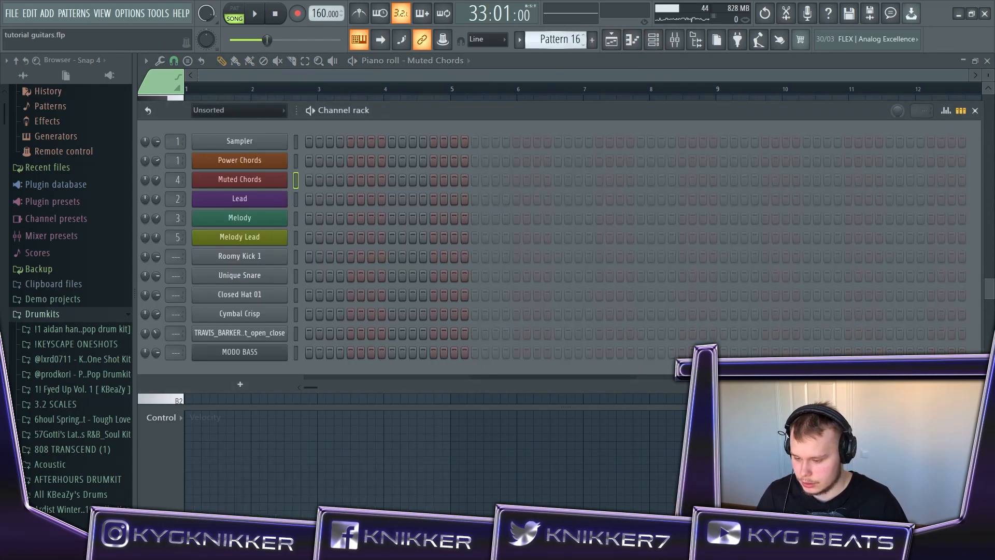
right_click(272, 353)
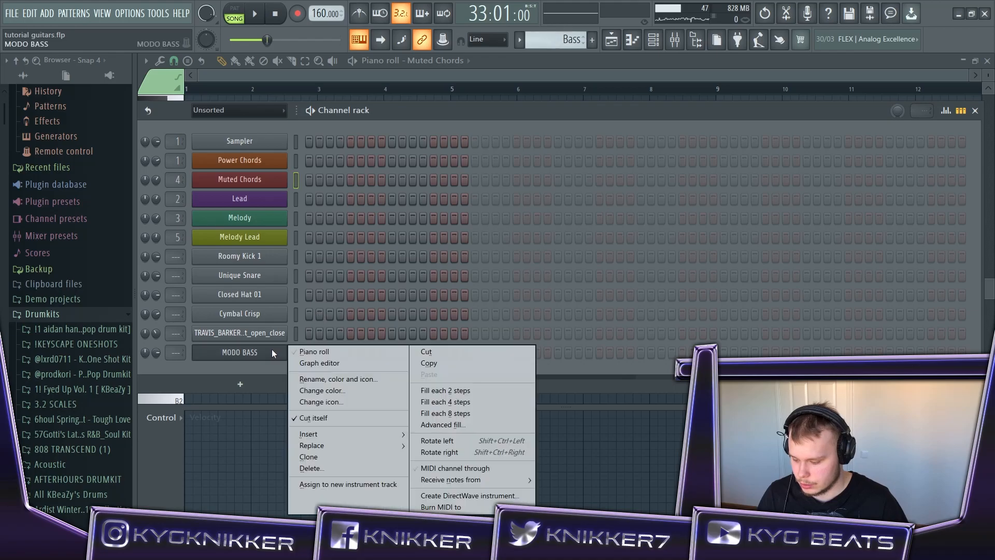
click(320, 352)
scroll(653, 303, down, 2)
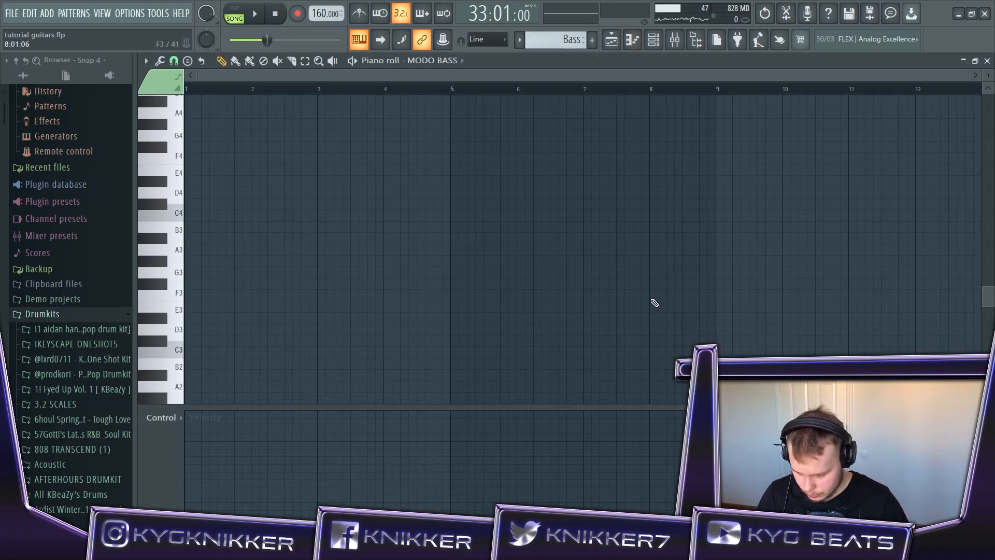
key(ctrl+v)
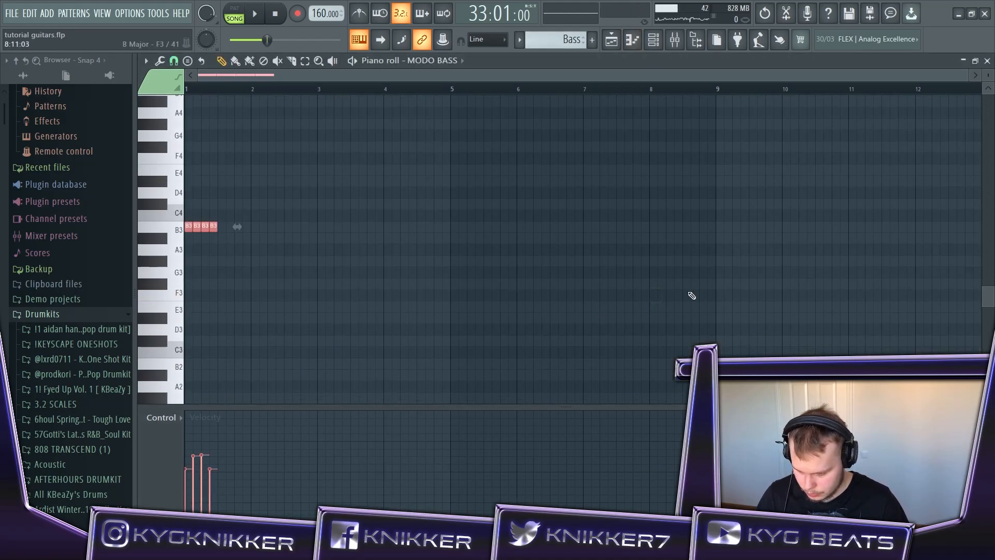
- Move the bass notes to bar 8 and reduce them to a single B3 note three beats long
drag(189, 227, 654, 226)
scroll(636, 259, up, 3)
right_click(622, 228)
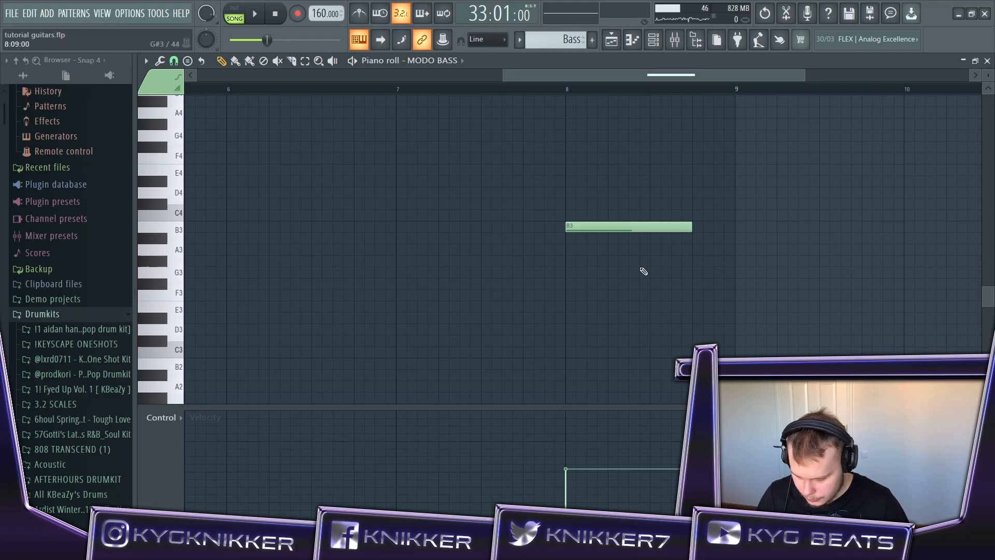
scroll(654, 264, down, 4)
key(ctrl+a)
- Place the Bass pattern on Track 11 as a one-bar clip at bar 32, before the chorus
click(611, 47)
drag(171, 361, 526, 479)
drag(379, 471, 566, 479)
- Play the arrangement from bar 29 to hear the bass note leading into the chorus
click(569, 88)
click(553, 88)
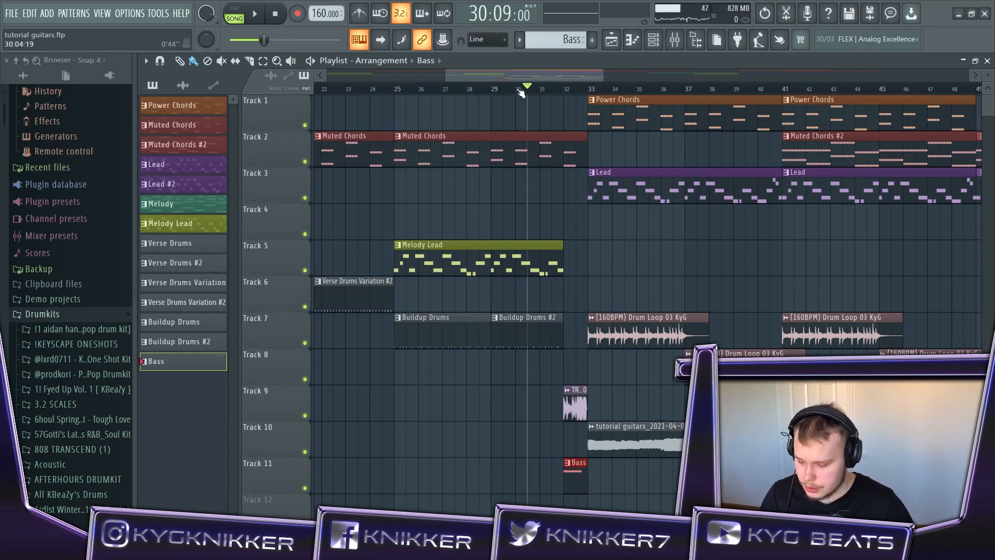
click(497, 90)
key(space)
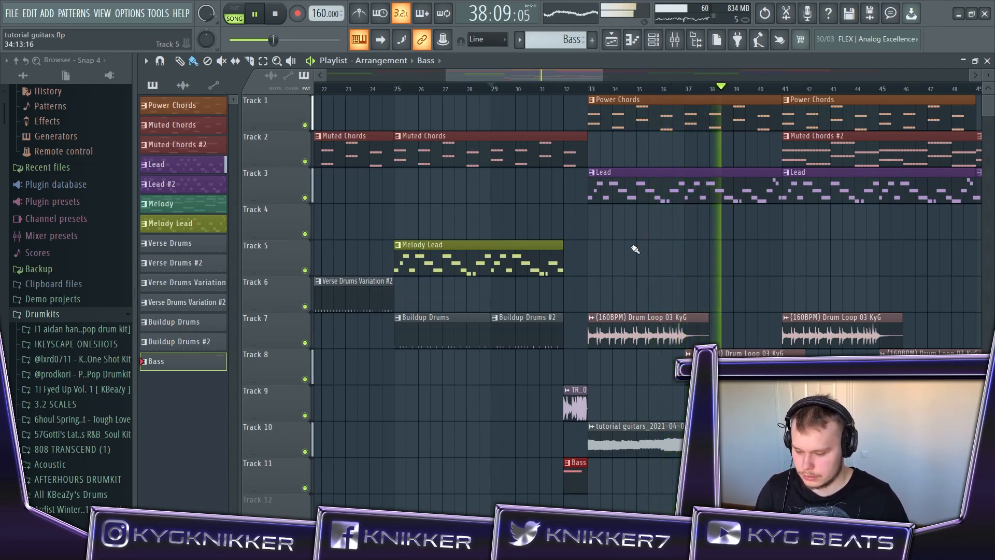
- Set the bass audio clip's channel volume to about 60%, close its settings, and listen on through the arrangement
click(653, 428)
double_click(653, 428)
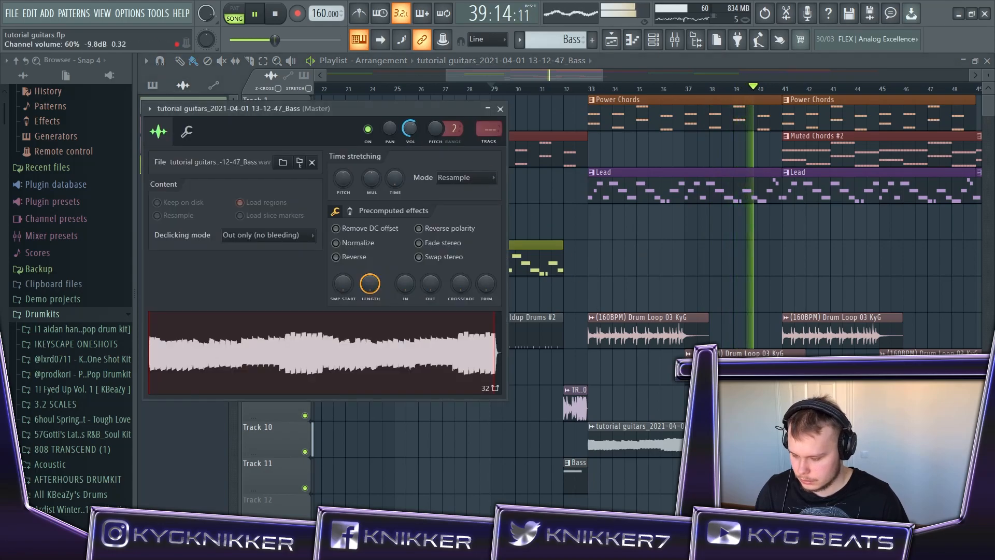
key(Escape)
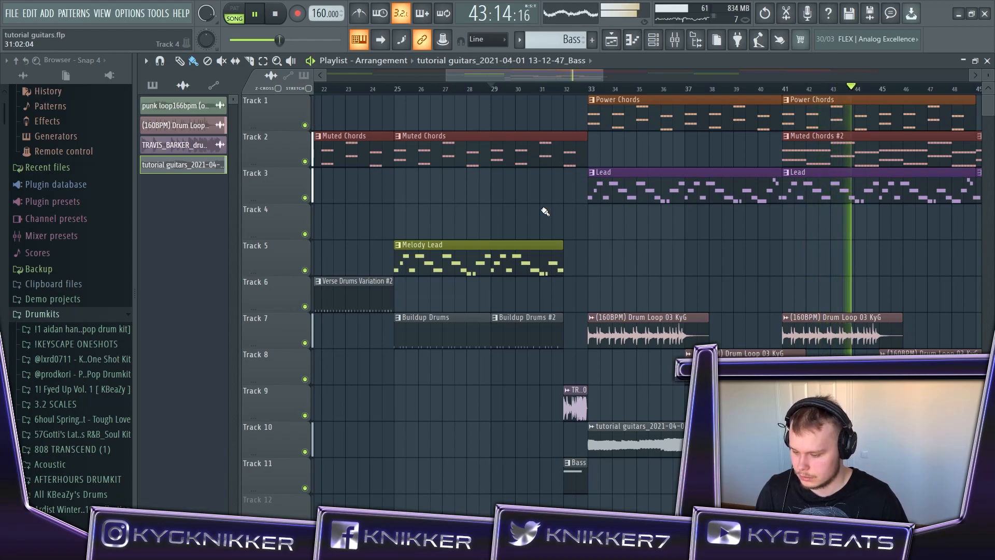
scroll(549, 214, down, 2)
scroll(549, 214, down, 4)
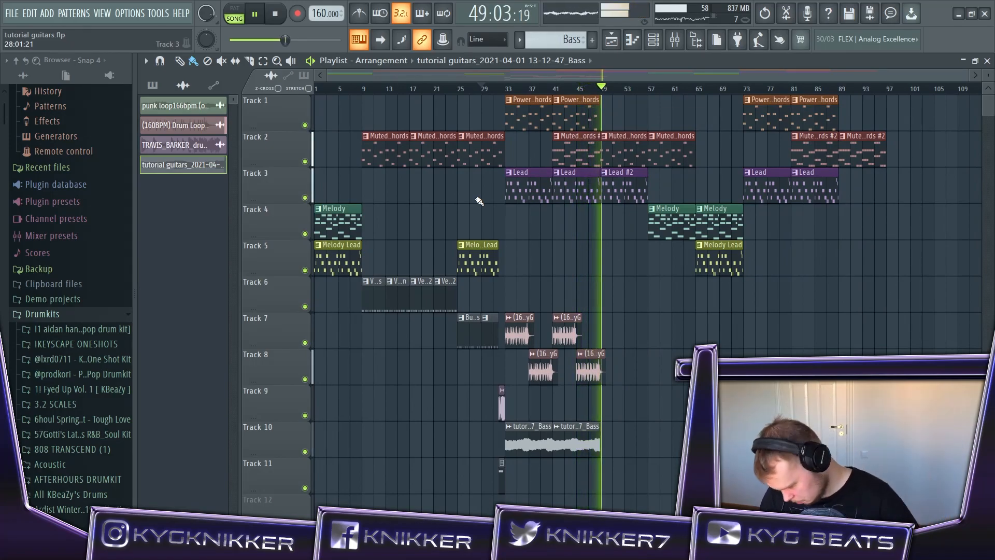
- Stop playback and browse through the drum kit sample folders
key(space)
scroll(117, 363, down, 6)
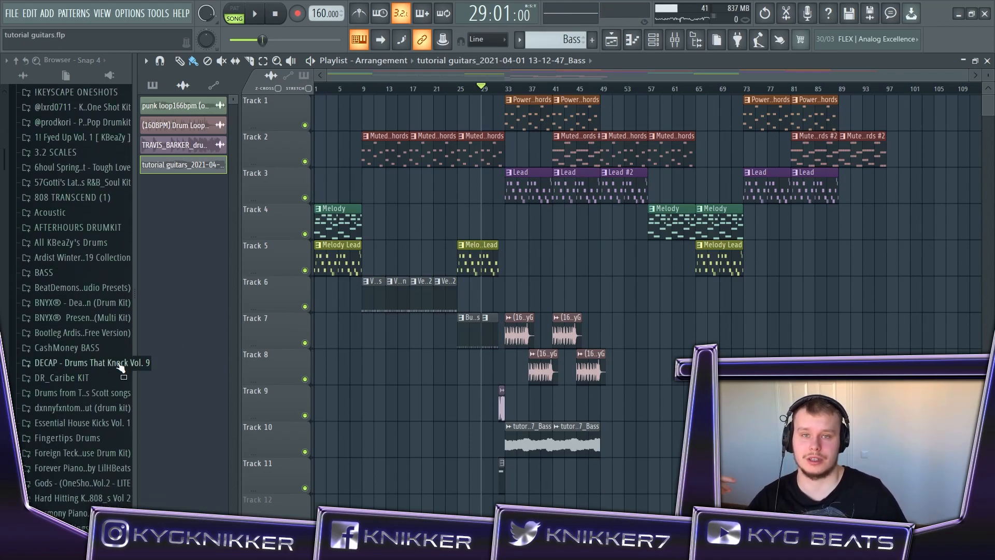
scroll(111, 366, down, 3)
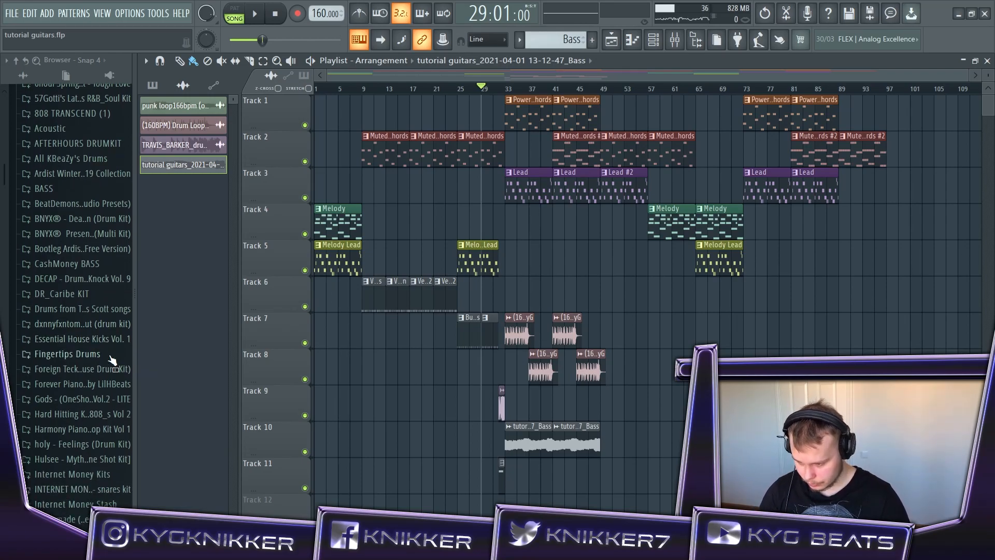
scroll(110, 359, down, 6)
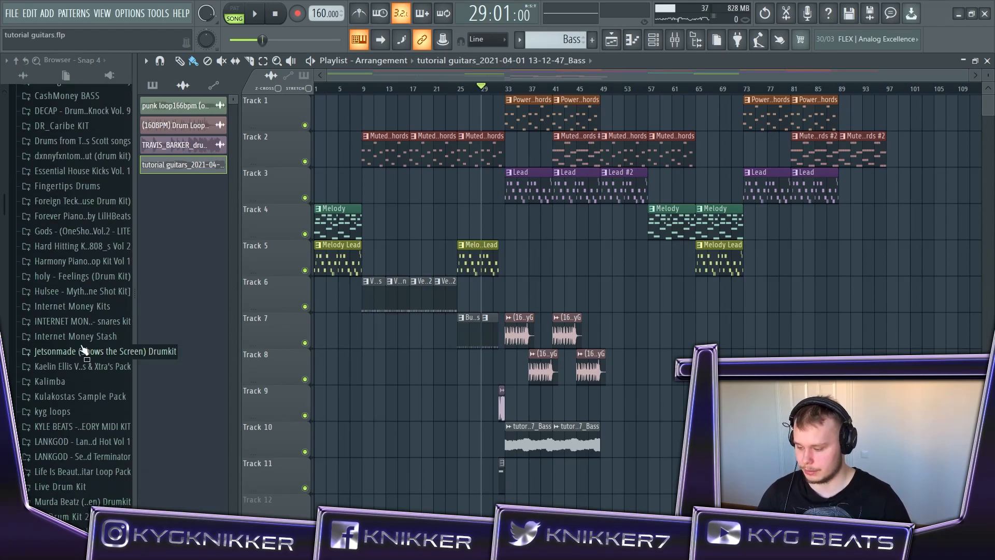
scroll(86, 344, up, 10)
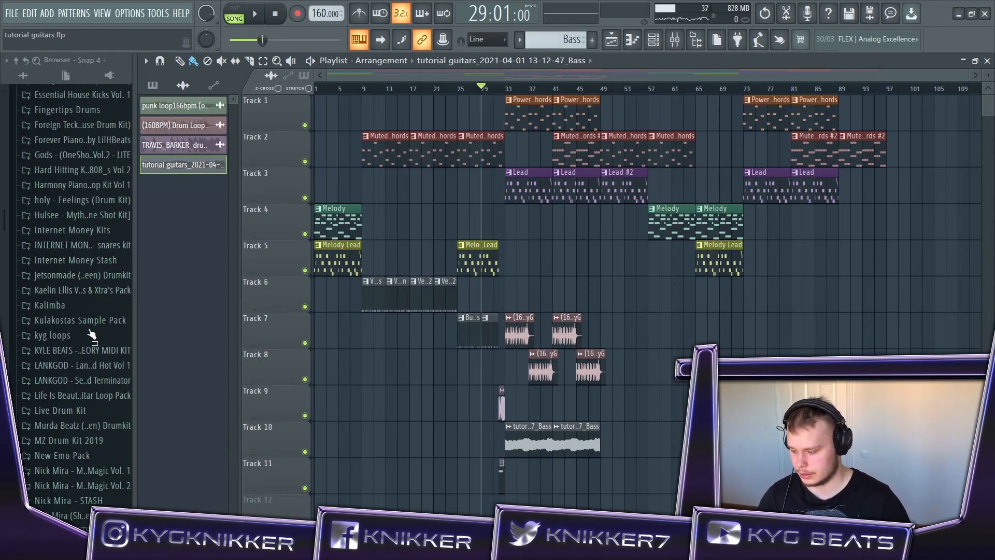
scroll(92, 333, down, 6)
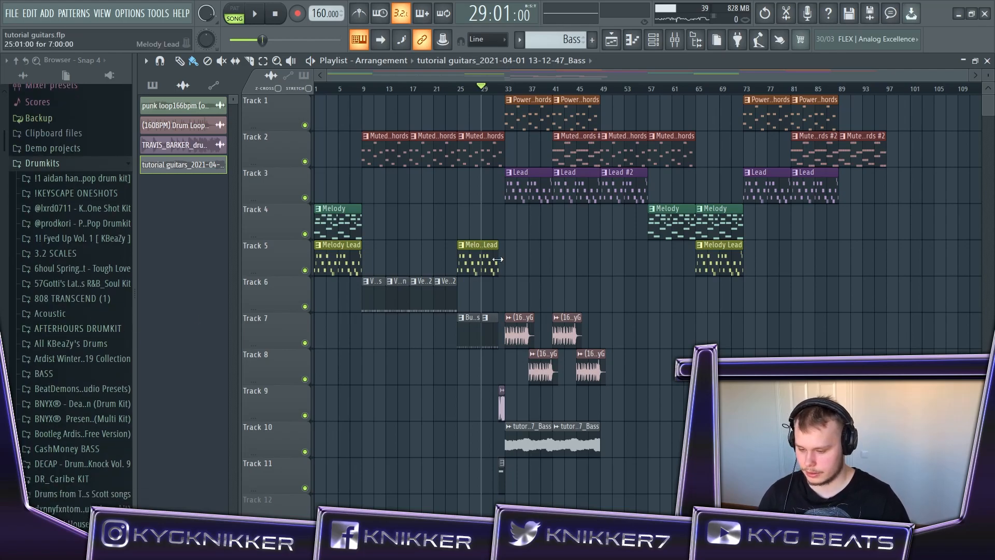
- Place the Cymbal Crisp sample from the drum channels as an audio clip at bar 33 on Track 12
click(665, 45)
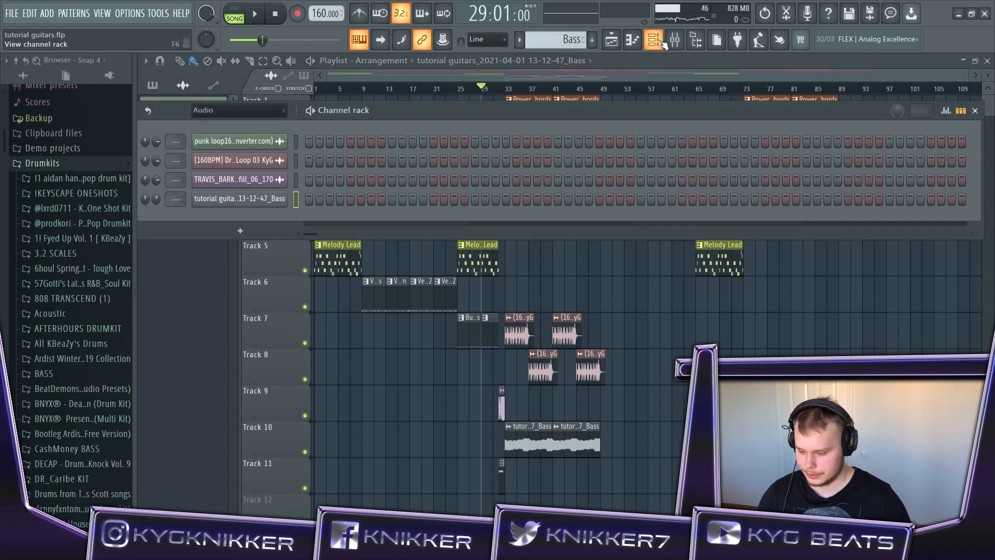
click(664, 45)
scroll(470, 393, up, 5)
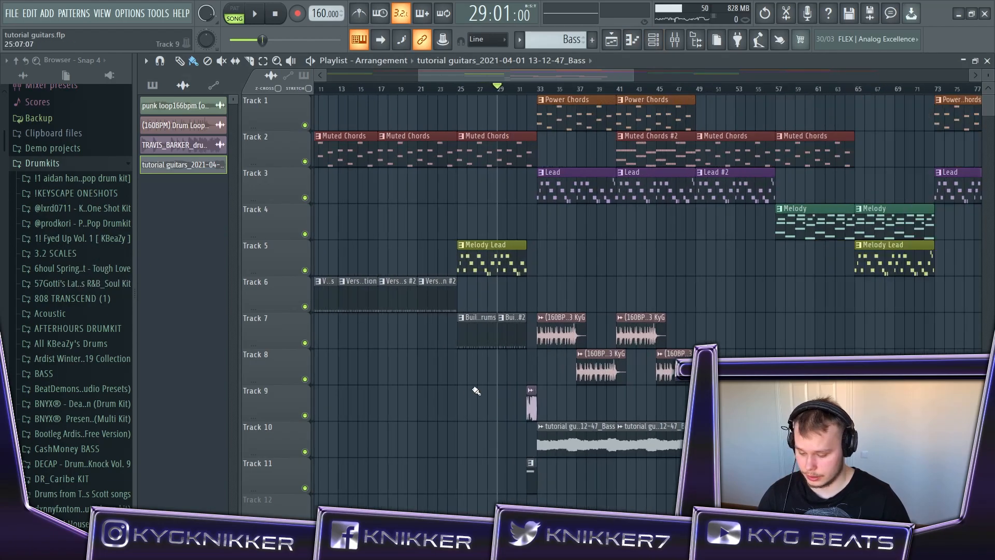
click(655, 41)
scroll(556, 40, up, 5)
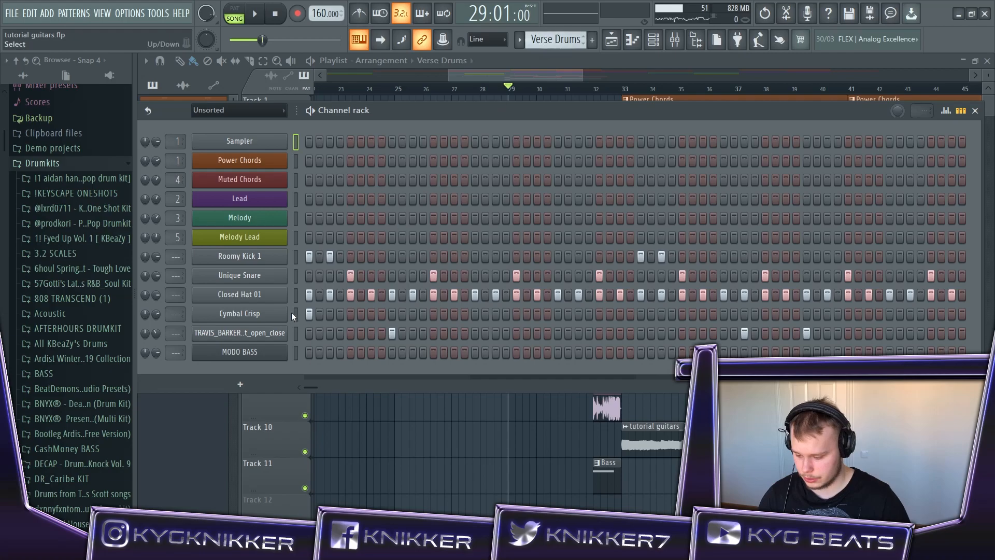
click(254, 312)
drag(406, 428, 621, 487)
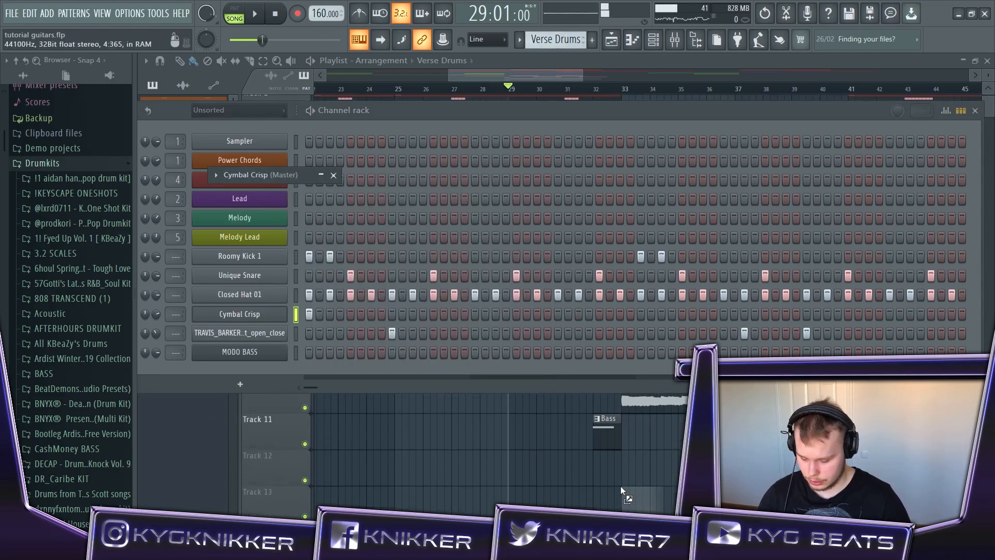
key(F6)
scroll(650, 439, down, 1)
drag(554, 459, 544, 433)
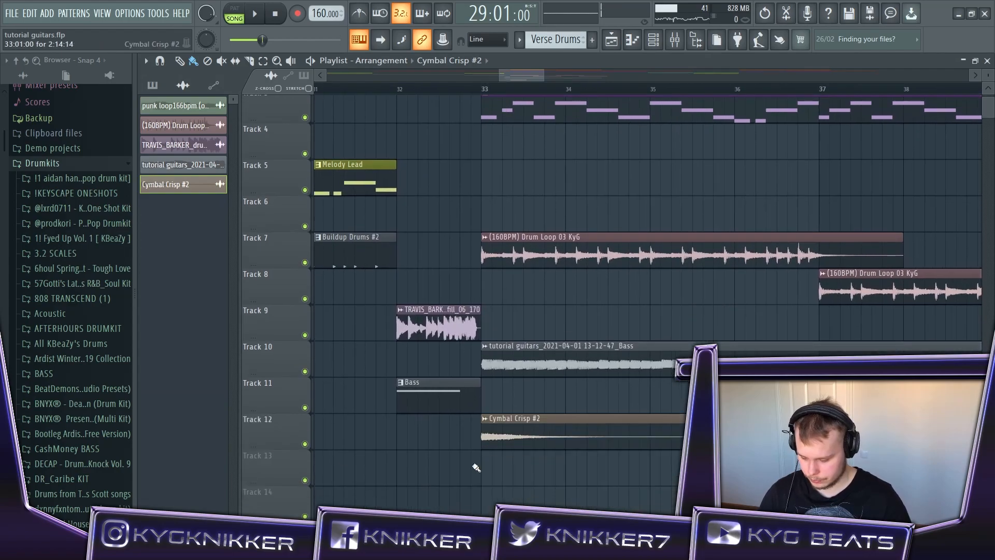
- Duplicate the Cymbal Crisp clip to around bar 30 on Track 12 and make the copy unique
scroll(474, 467, up, 3)
drag(608, 435, 355, 441)
scroll(355, 441, down, 5)
right_click(357, 418)
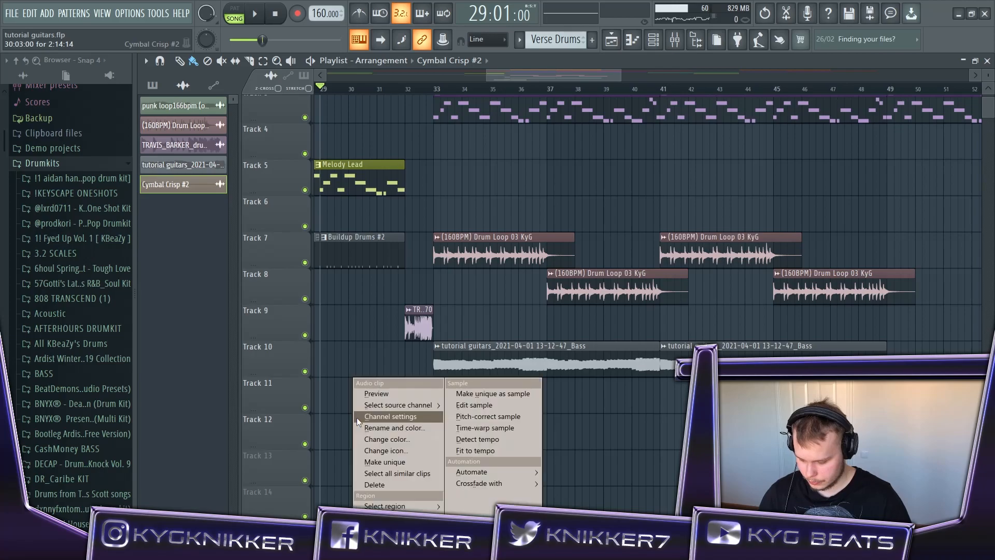
click(397, 463)
- Reverse the duplicated cymbal sample and align its clip to end exactly where the crash starts at bar 33
double_click(384, 431)
click(399, 307)
click(550, 159)
scroll(463, 440, up, 5)
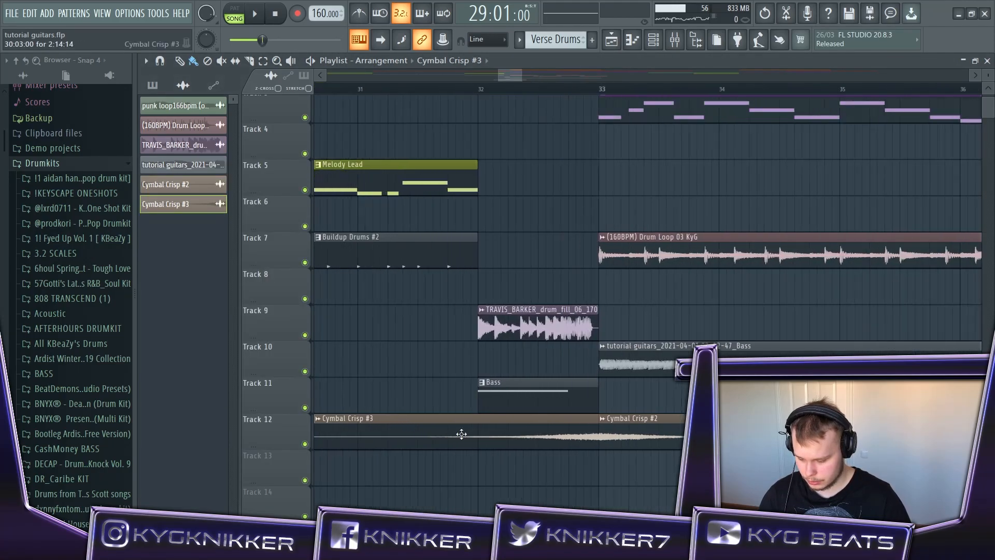
scroll(614, 458, up, 4)
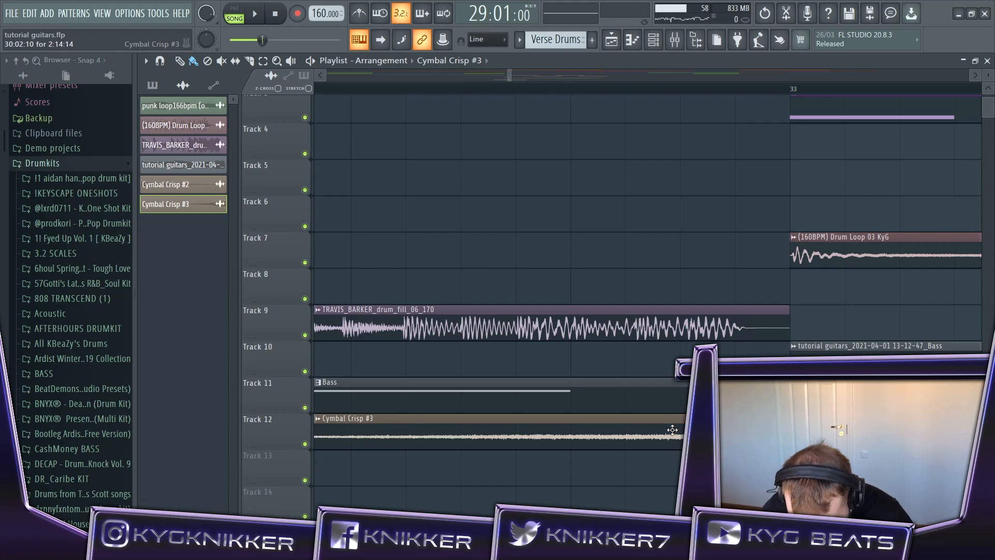
scroll(601, 428, down, 8)
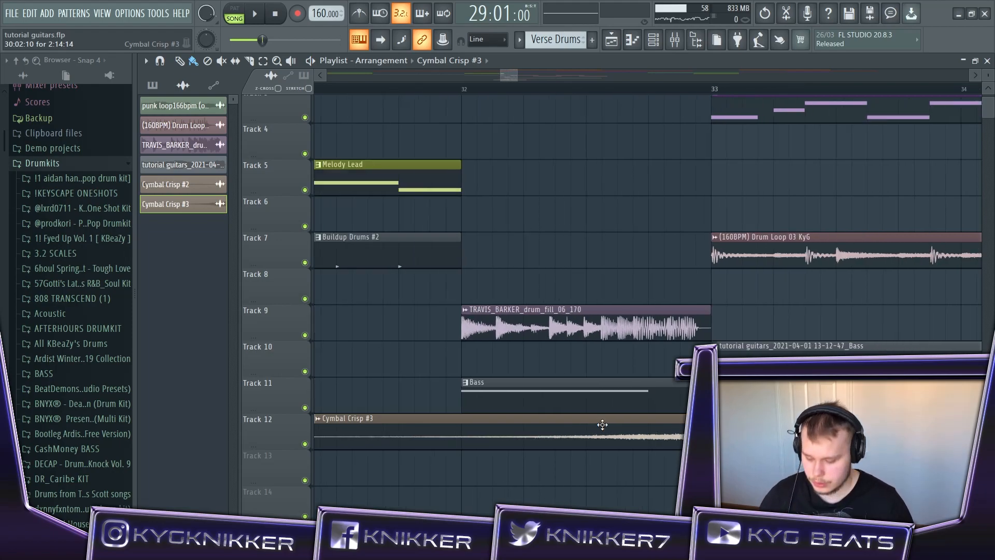
- Set the reversed cymbal's channel volume to about 57% and play Track 12 soloed from bar 31
double_click(534, 430)
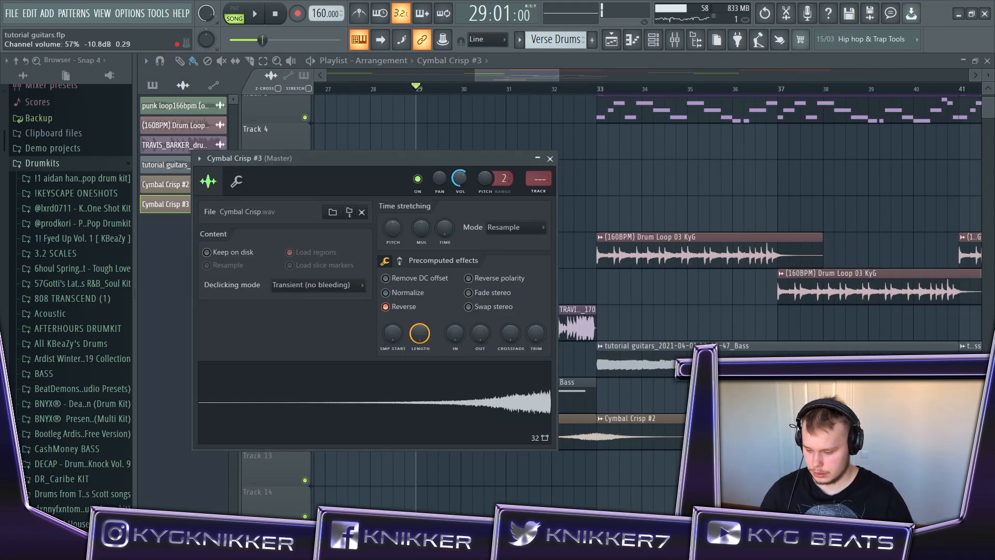
click(550, 159)
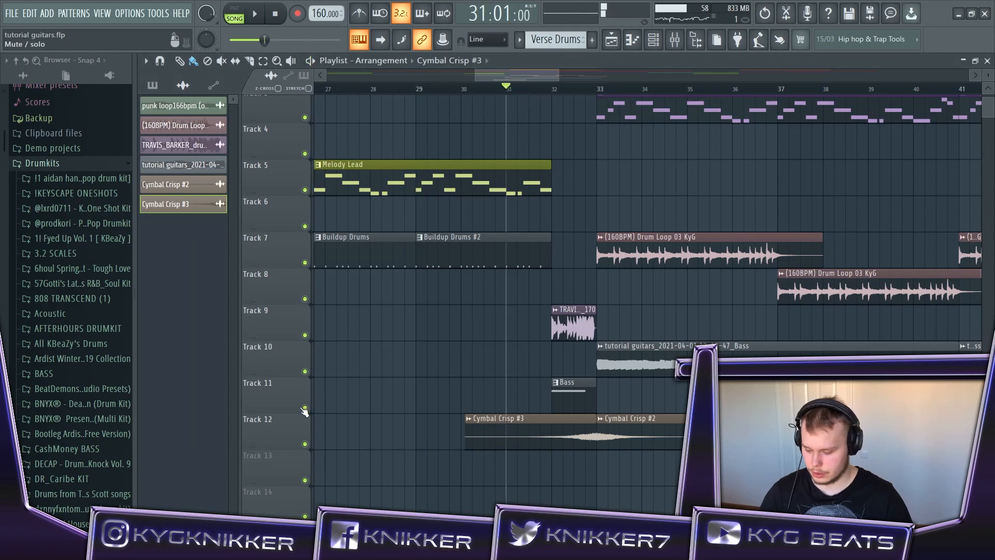
ctrl+click(305, 444)
key(space)
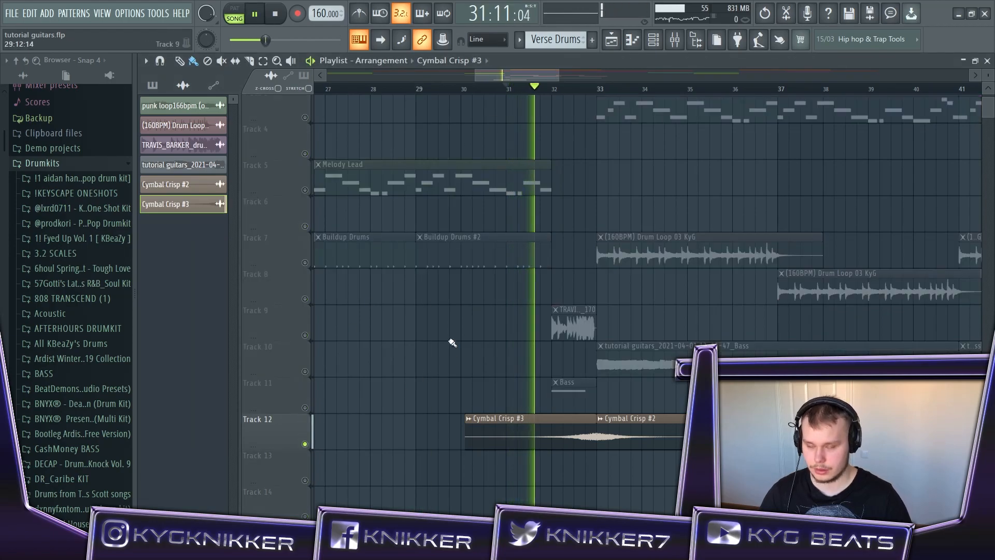
- Set the bar 33 crash cymbal's channel volume to about 47%, stop playback and end the Track 12 solo
double_click(630, 419)
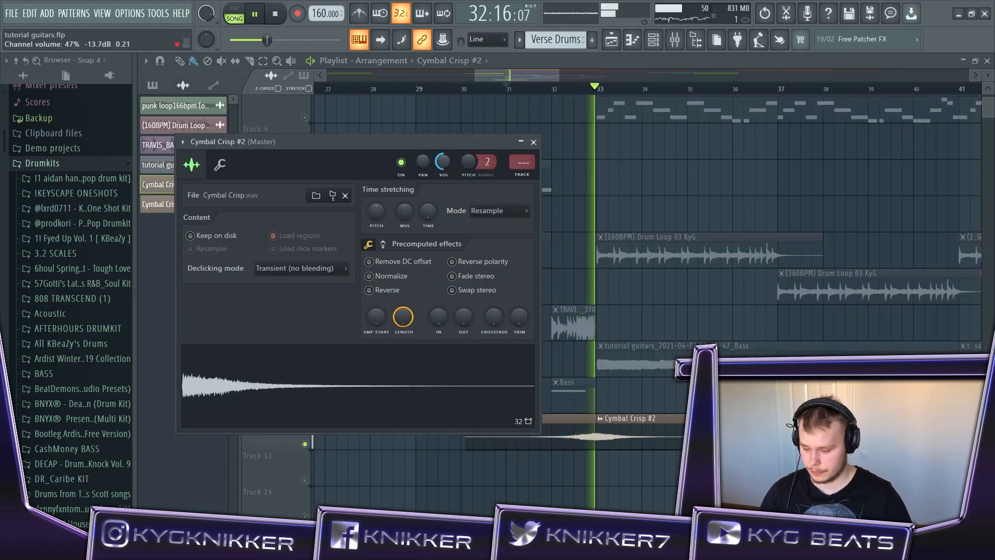
click(534, 141)
key(space)
ctrl+click(305, 371)
ctrl+click(304, 372)
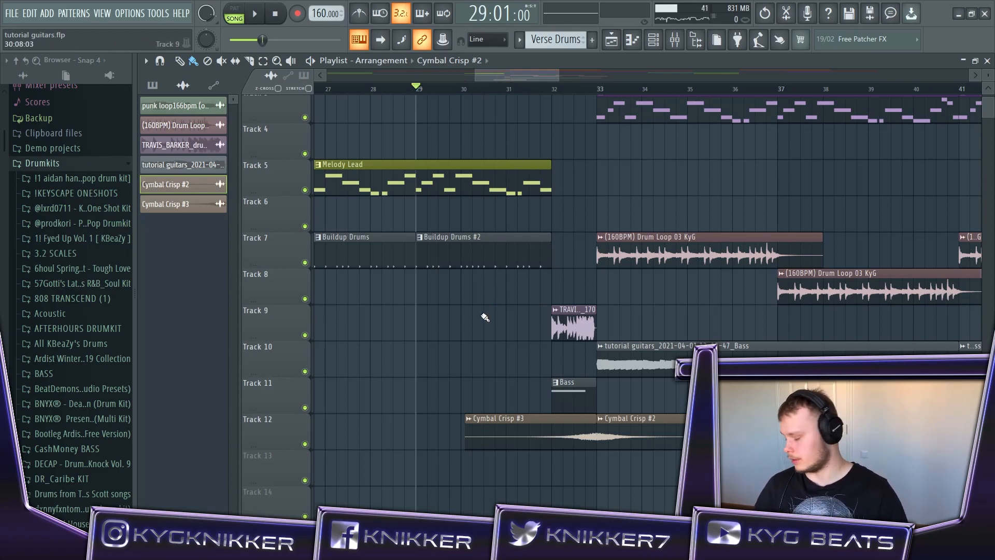
- Play the full arrangement from bar 29 to hear the cymbals leading into the chorus
key(space)
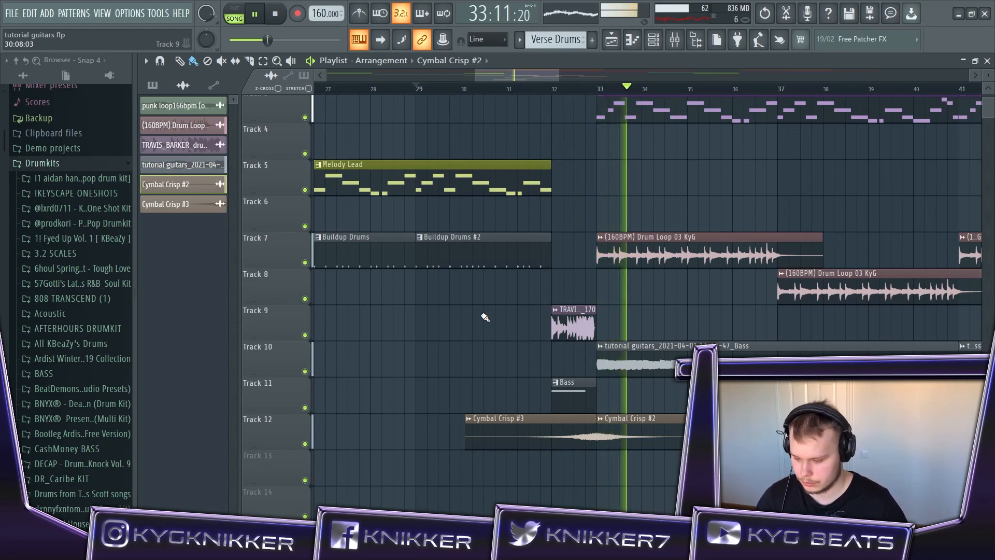
scroll(480, 310, down, 6)
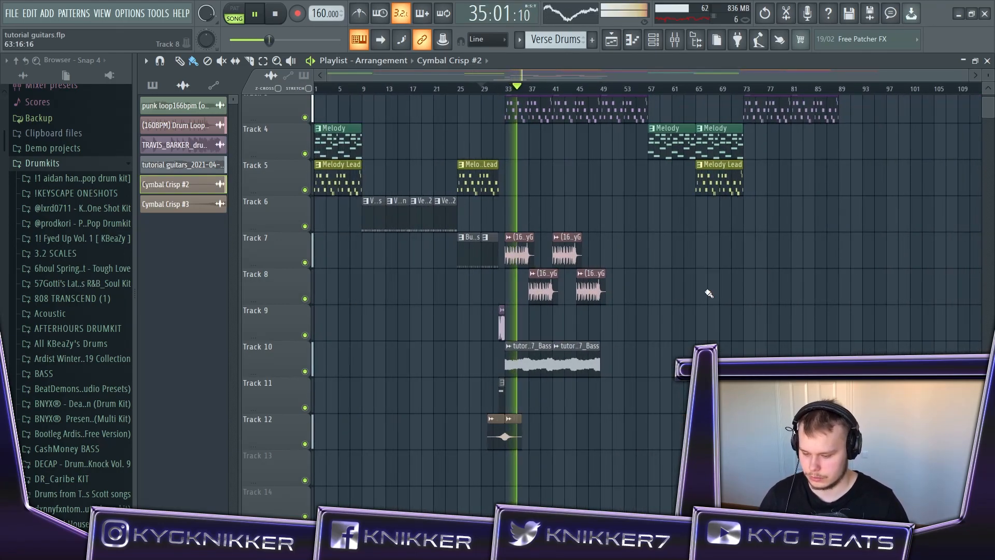
scroll(700, 292, up, 2)
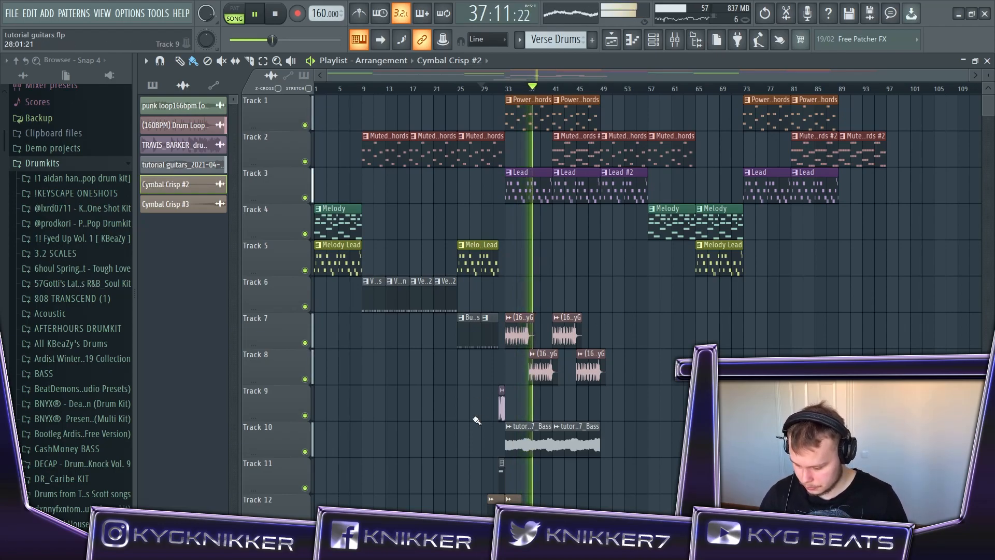
scroll(479, 416, up, 5)
key(space)
- Set the Travis Barker drum fill's channel volume to about 58% and time-stretch it slightly to about 1:00:20
double_click(628, 391)
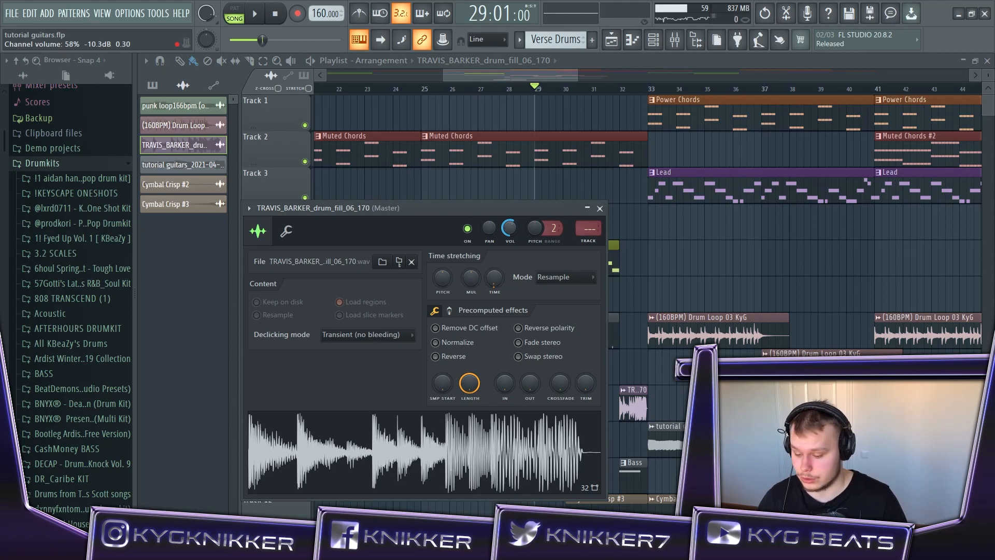
click(605, 208)
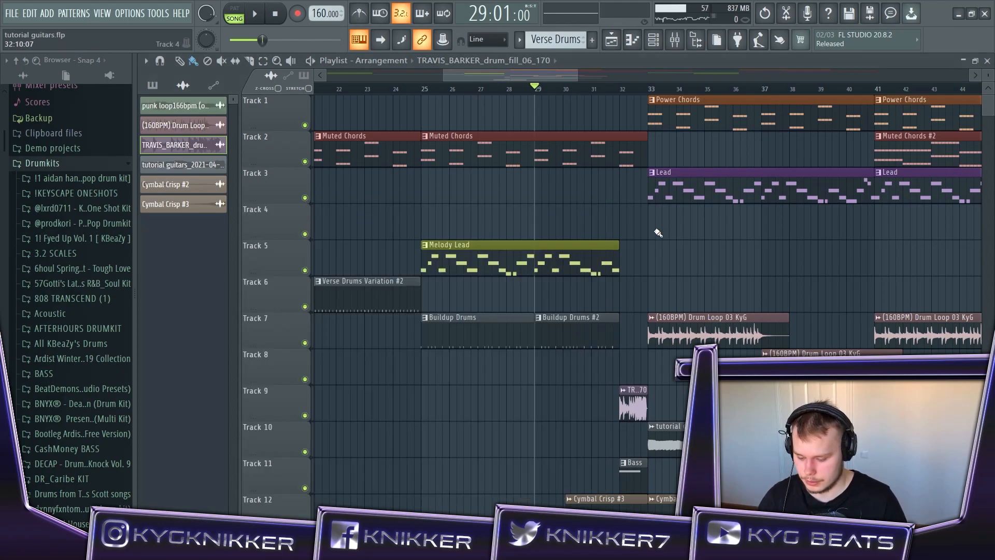
scroll(548, 406, up, 4)
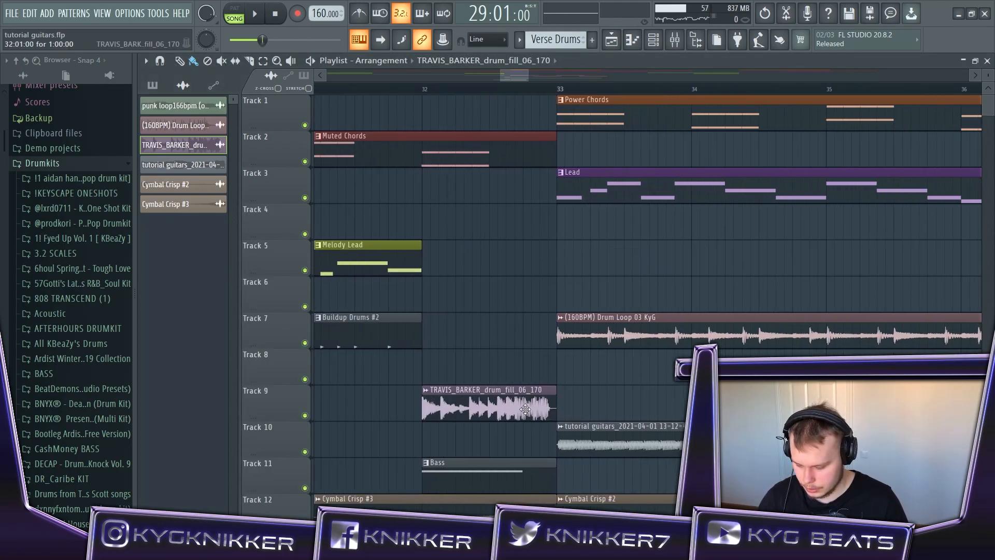
scroll(519, 414, up, 3)
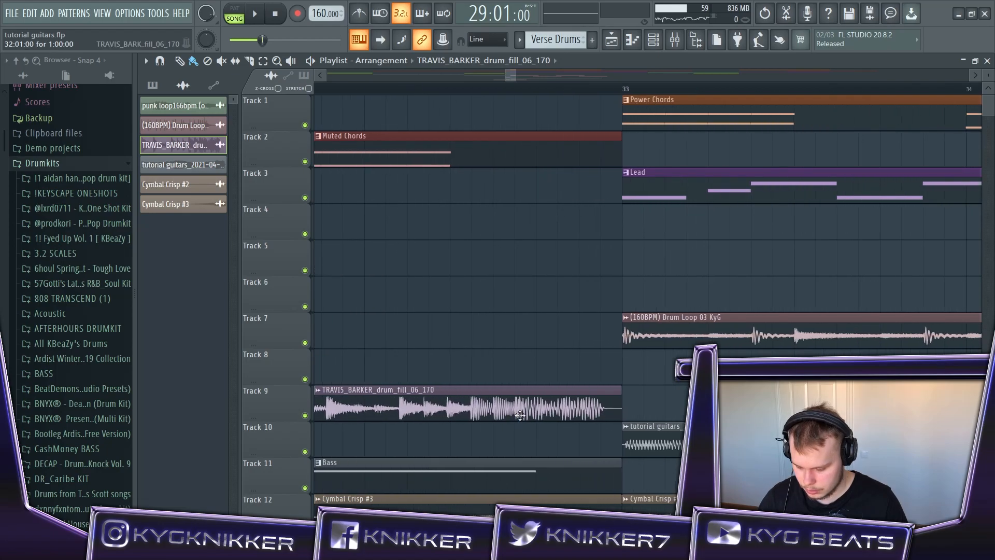
scroll(422, 426, up, 2)
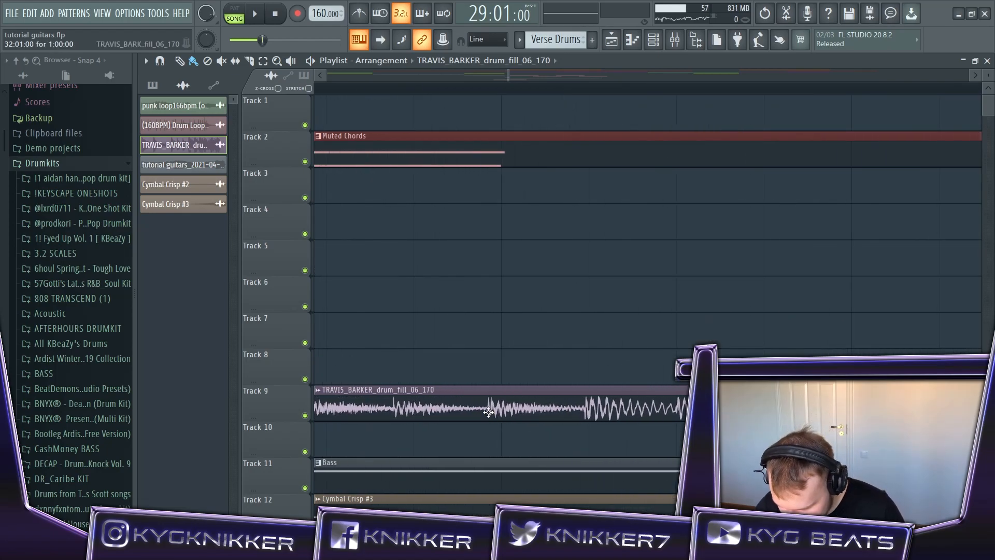
scroll(488, 412, down, 2)
double_click(488, 415)
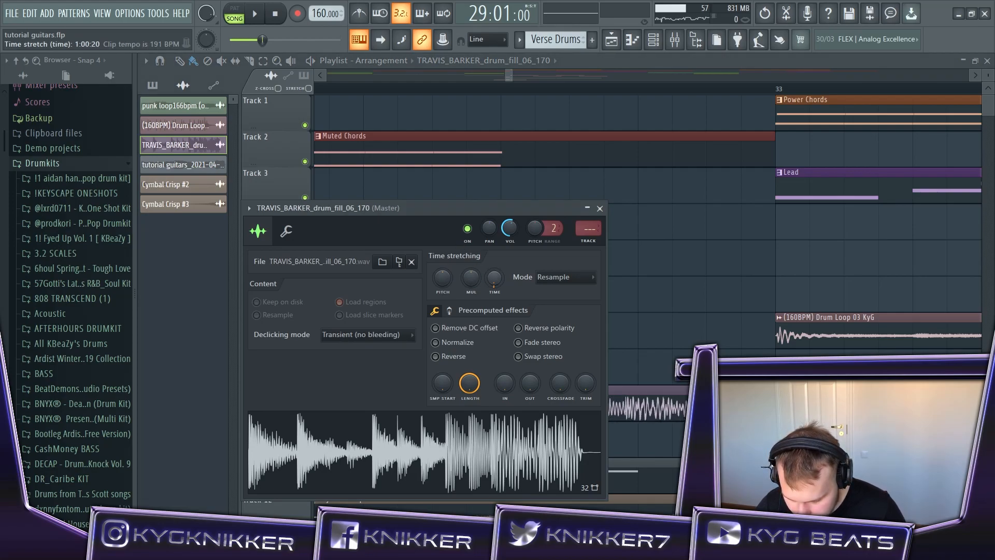
click(600, 206)
scroll(533, 411, up, 3)
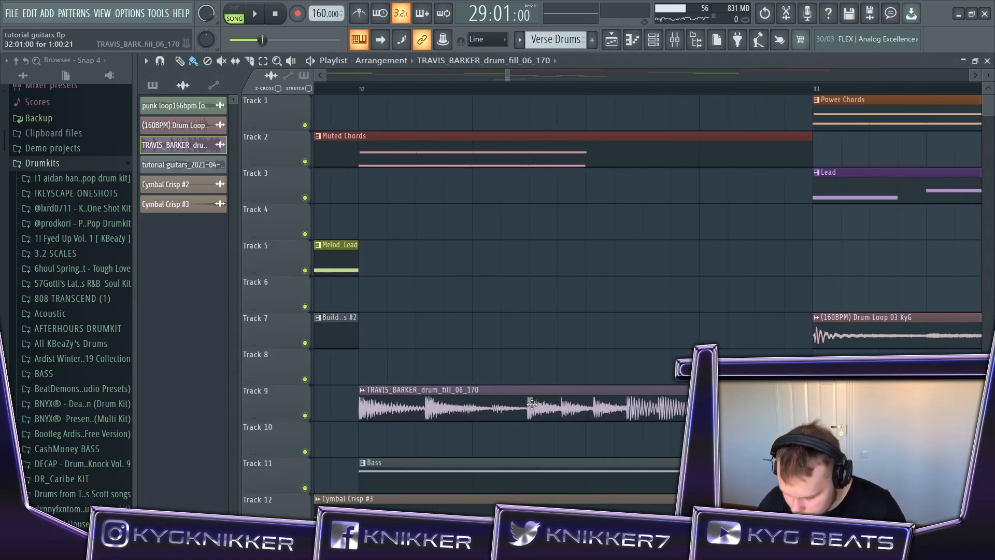
scroll(533, 411, down, 3)
- Play from bar 29 through the end of the chorus to check the stretched drum fill in context
key(space)
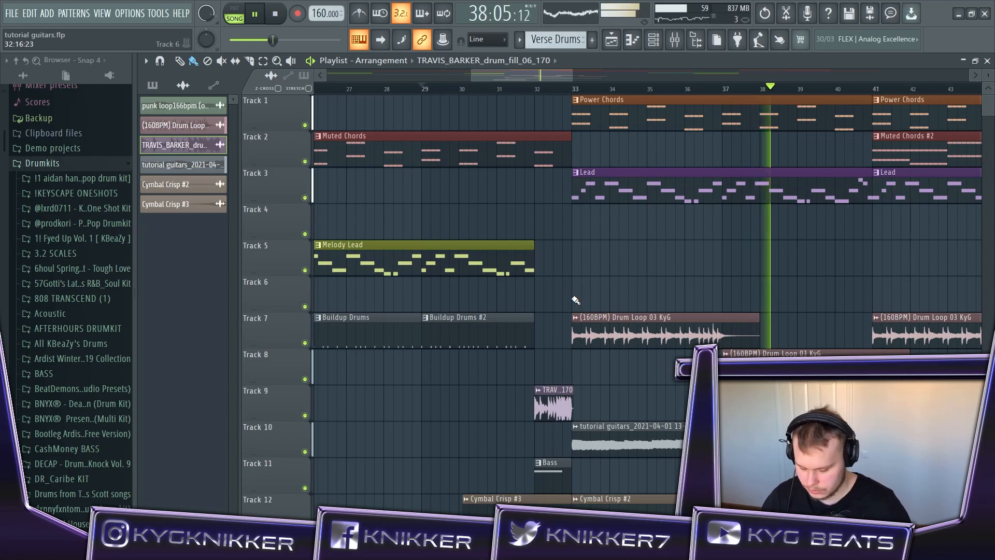
scroll(595, 252, down, 5)
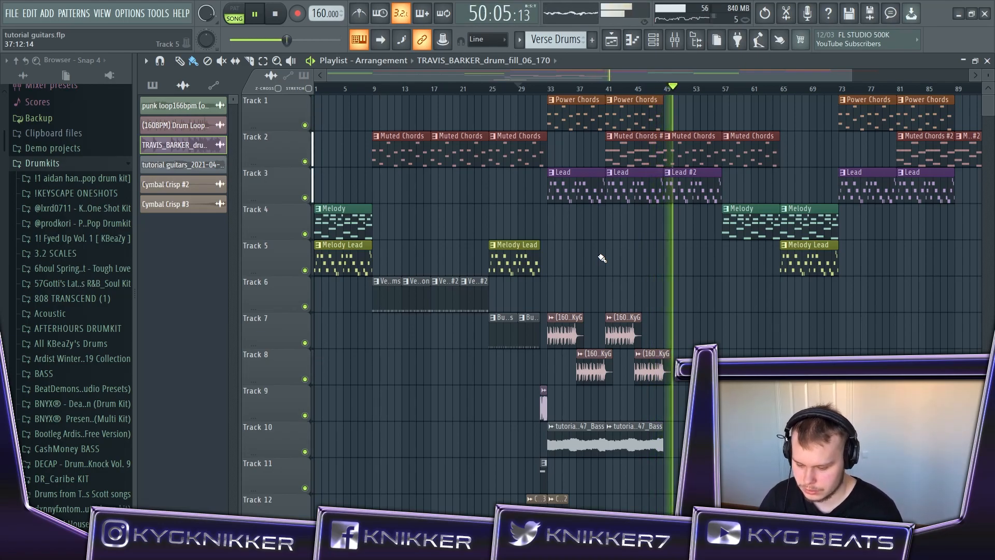
key(space)
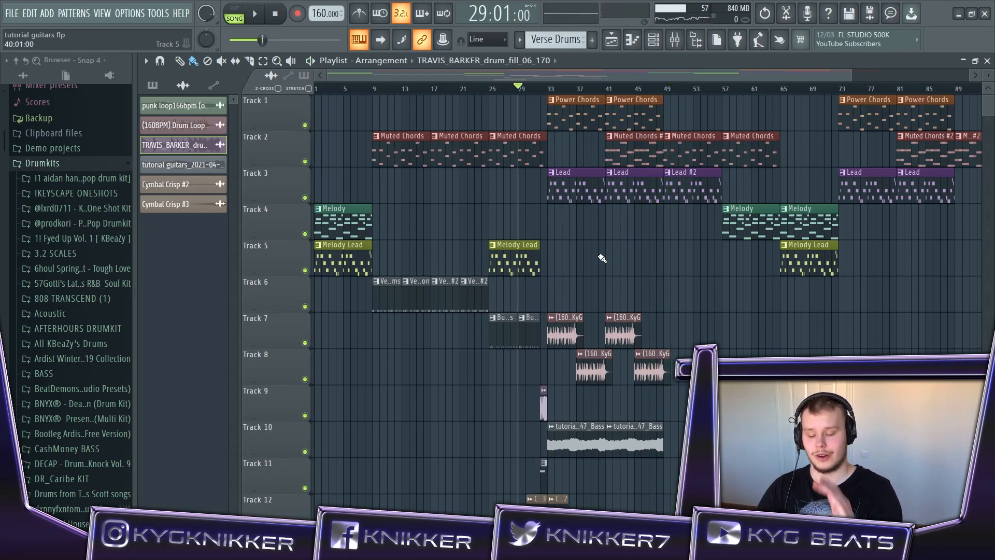
- Copy the reversed cymbal and crash clips on Track 12 so that the crash lands at bar 49
scroll(720, 280, down, 3)
scroll(615, 409, up, 3)
drag(517, 409, 467, 404)
drag(467, 404, 676, 401)
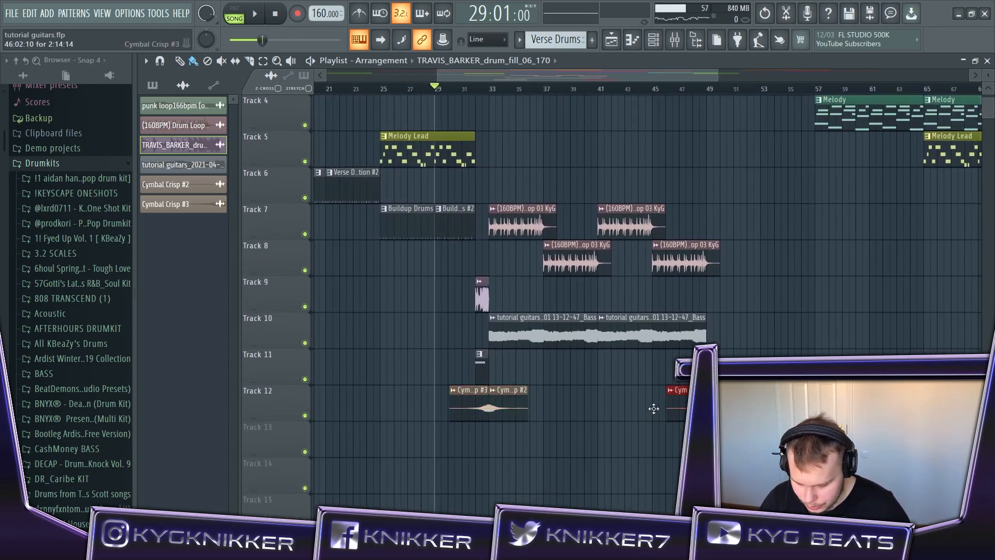
- Check the channel volumes of the reversed cymbal and crash samples in their sampler settings
double_click(681, 409)
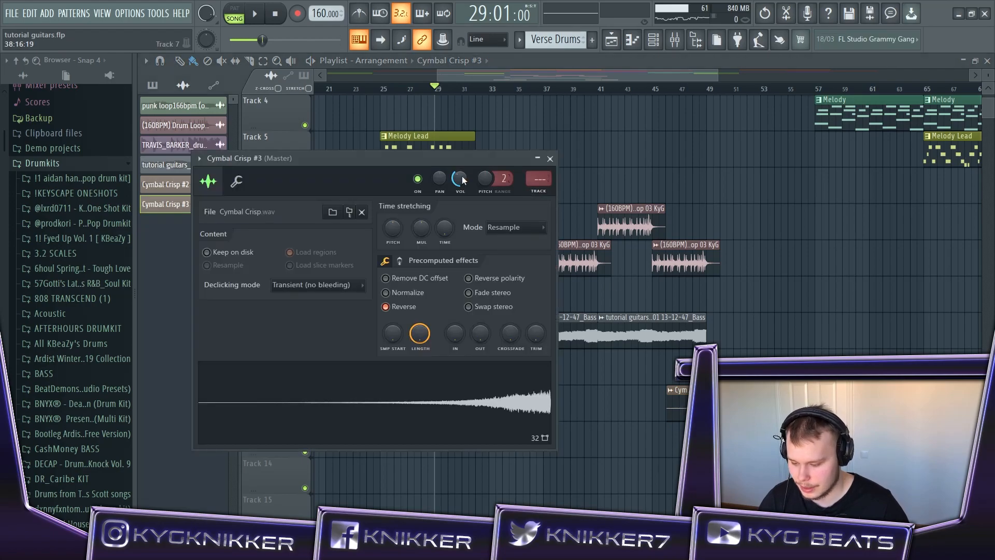
click(550, 158)
double_click(721, 407)
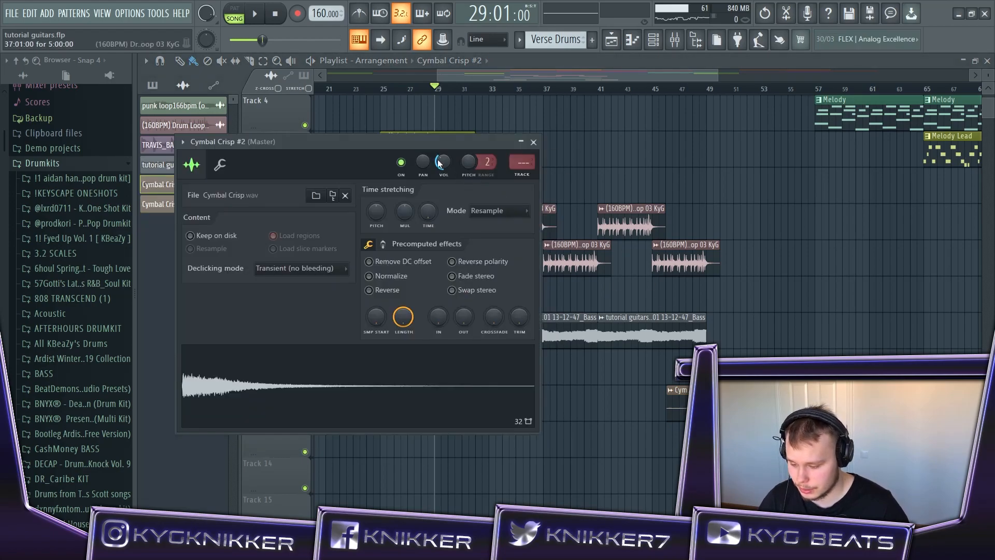
click(534, 142)
- Trim the start of the Verse Drums clip at bar 49 on Track 6 so it begins at bar 50
scroll(492, 290, down, 4)
scroll(440, 294, up, 3)
drag(425, 314, 622, 312)
scroll(644, 360, up, 3)
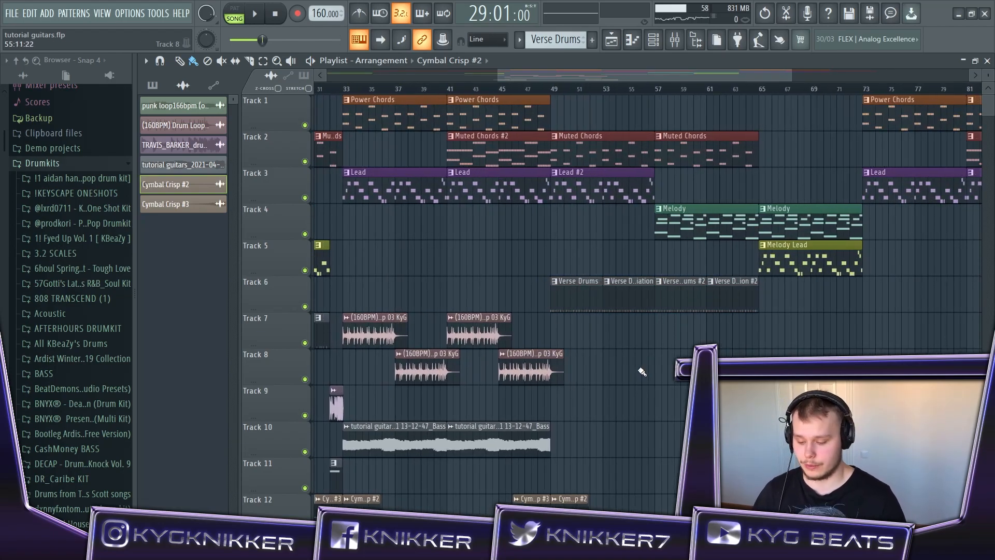
scroll(681, 419, down, 3)
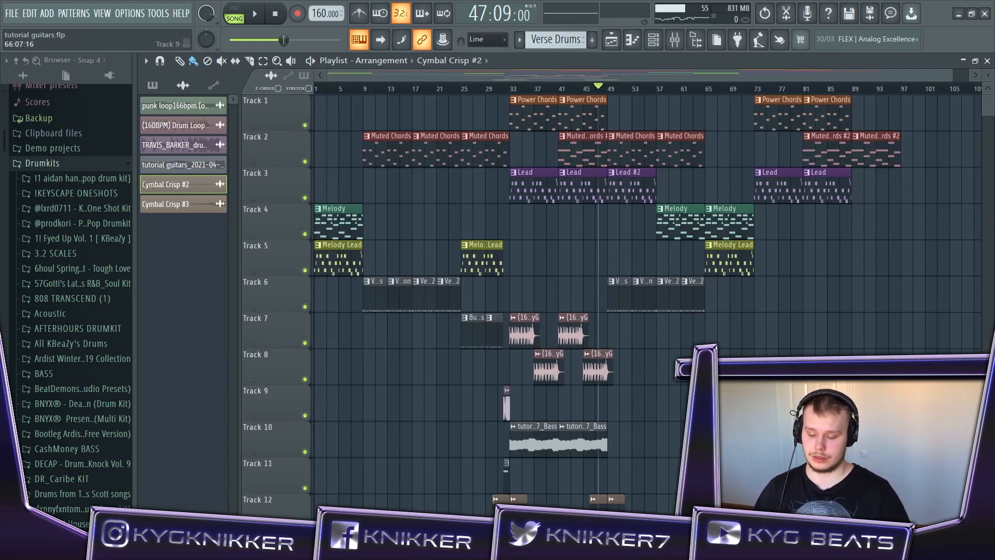
scroll(686, 400, up, 5)
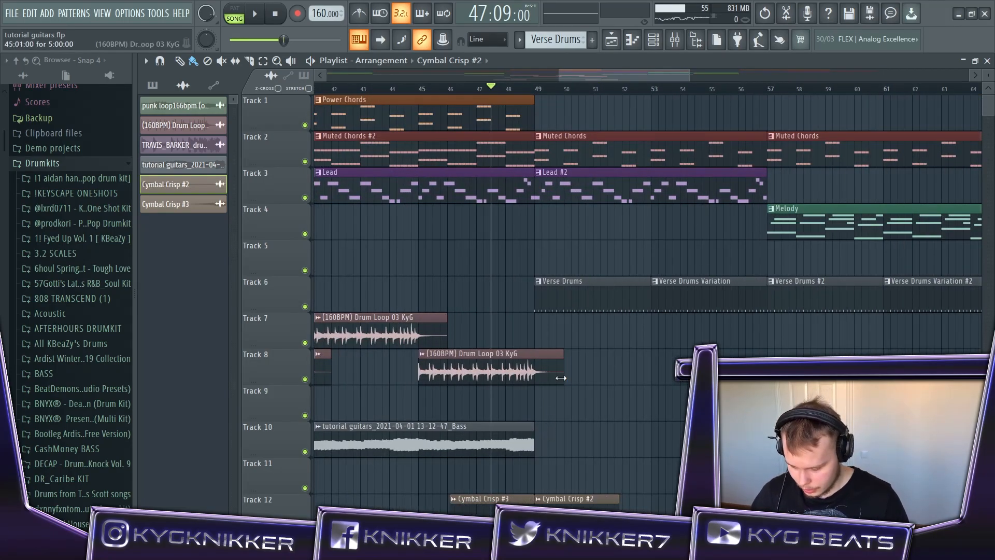
scroll(561, 378, up, 2)
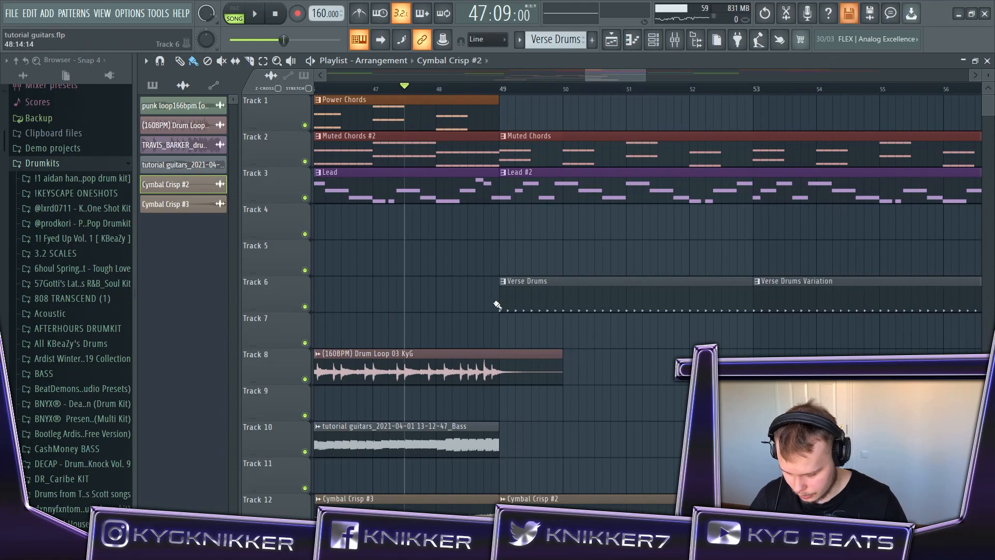
drag(499, 300, 528, 306)
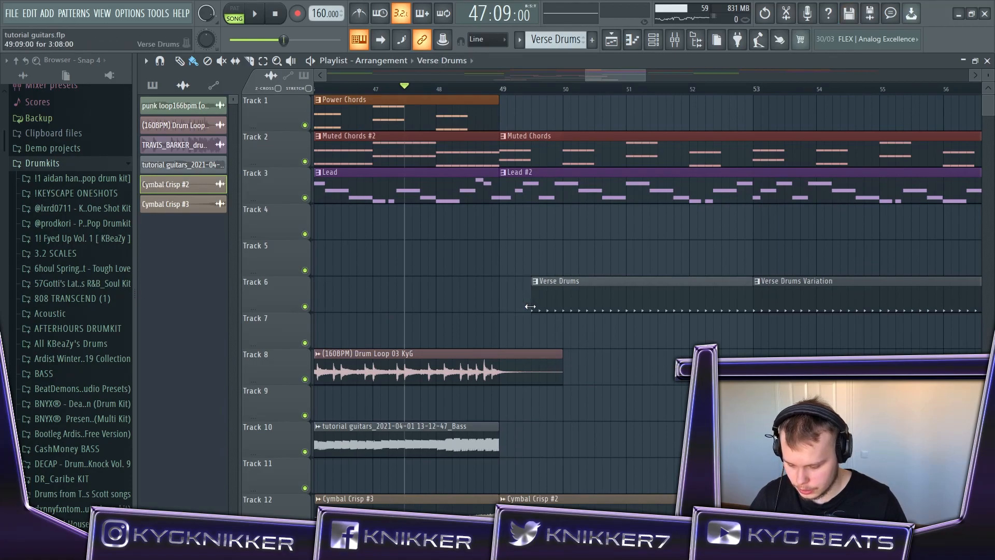
scroll(522, 302, down, 1)
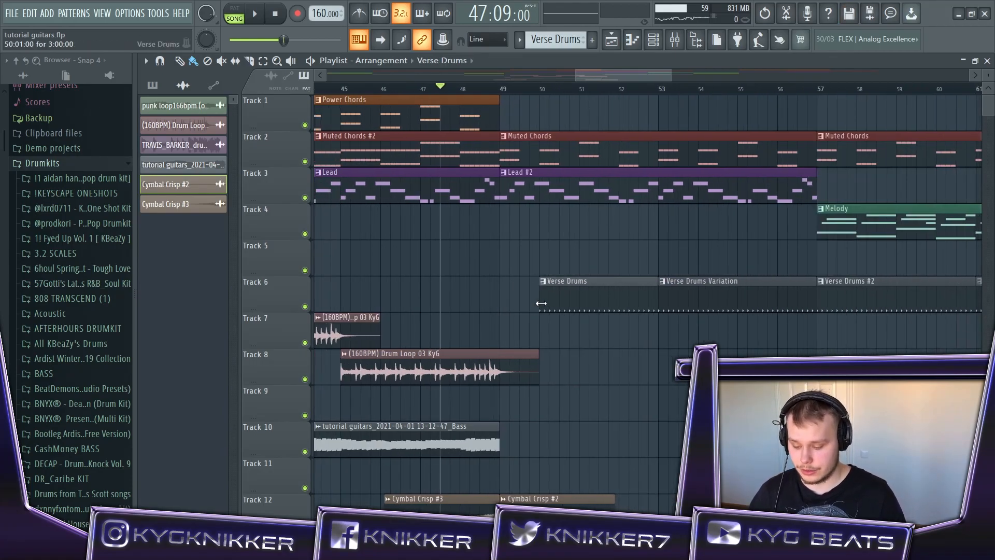
- Play from bar 45 to about bar 64 to check the transition from the chorus into the verse
scroll(522, 306, down, 3)
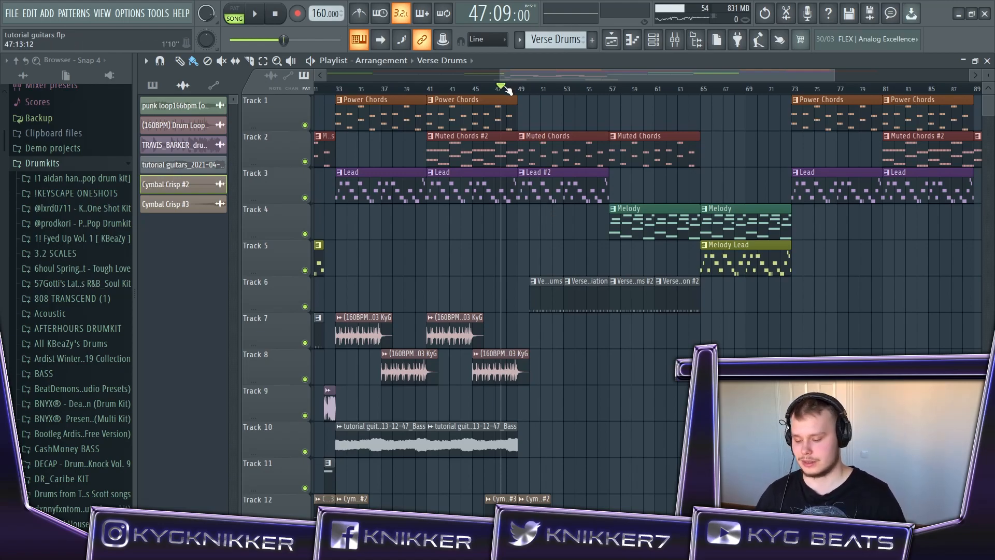
key(space)
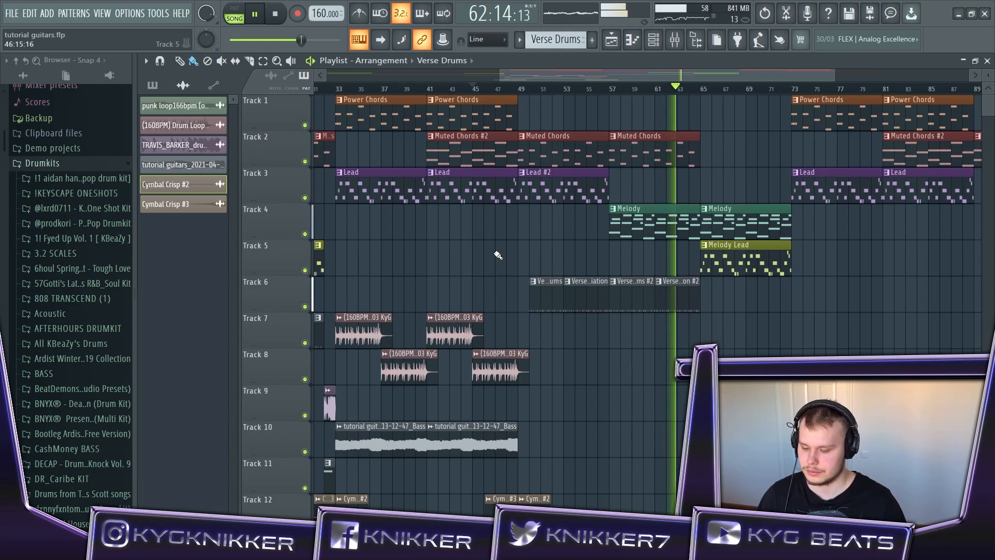
scroll(495, 253, down, 5)
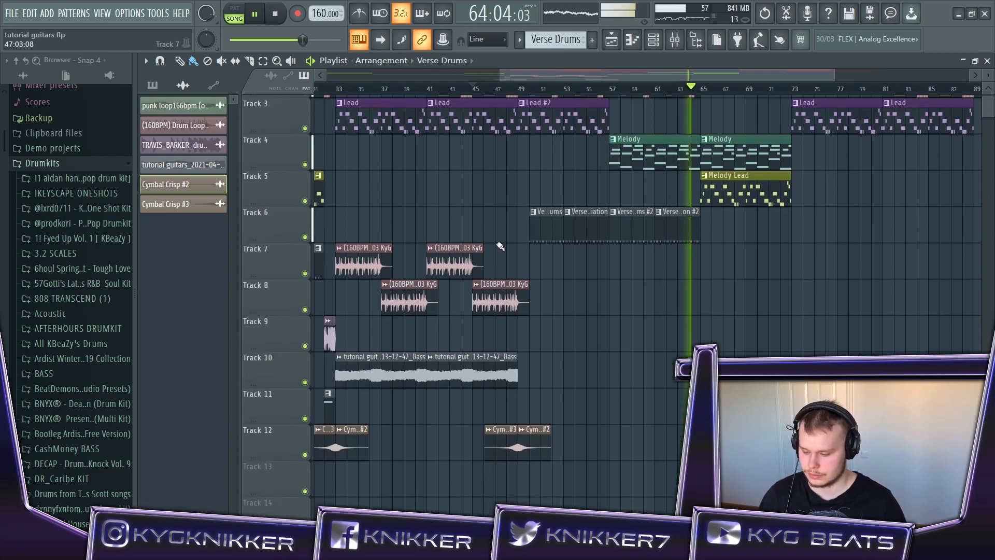
scroll(539, 248, up, 1)
key(space)
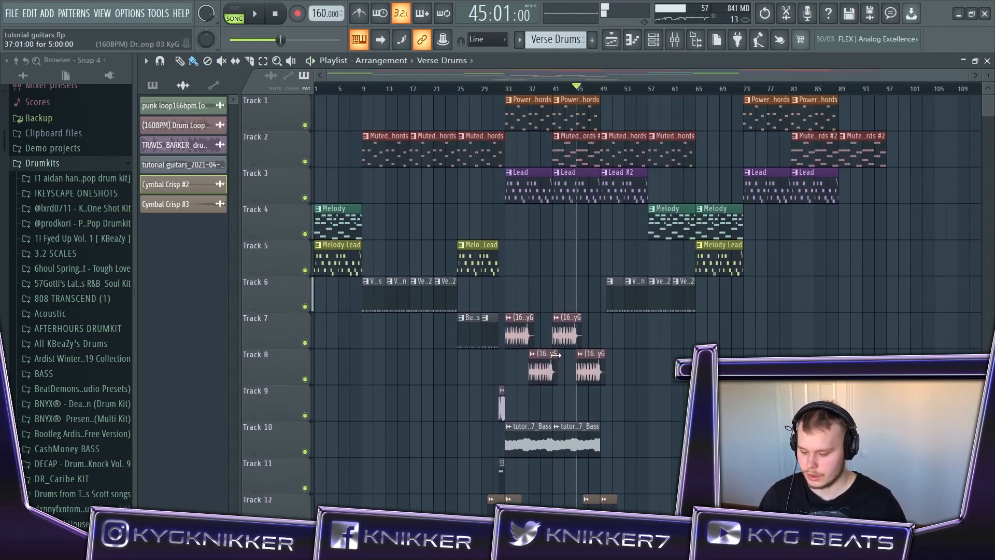
- Copy the bass clip on Track 10 to bars 57 and 65 so it runs under the Melody clips
shift+drag(569, 444, 666, 436)
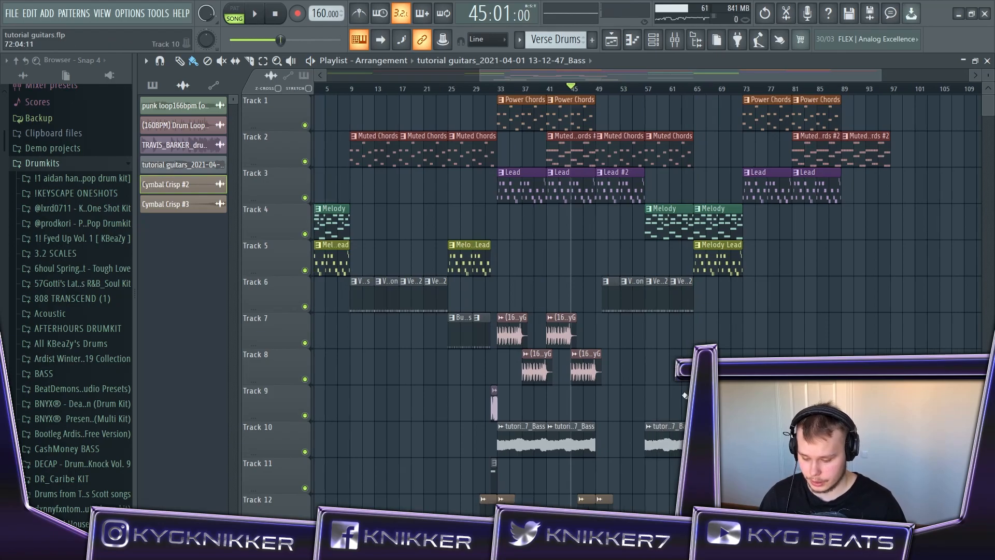
scroll(500, 438, up, 3)
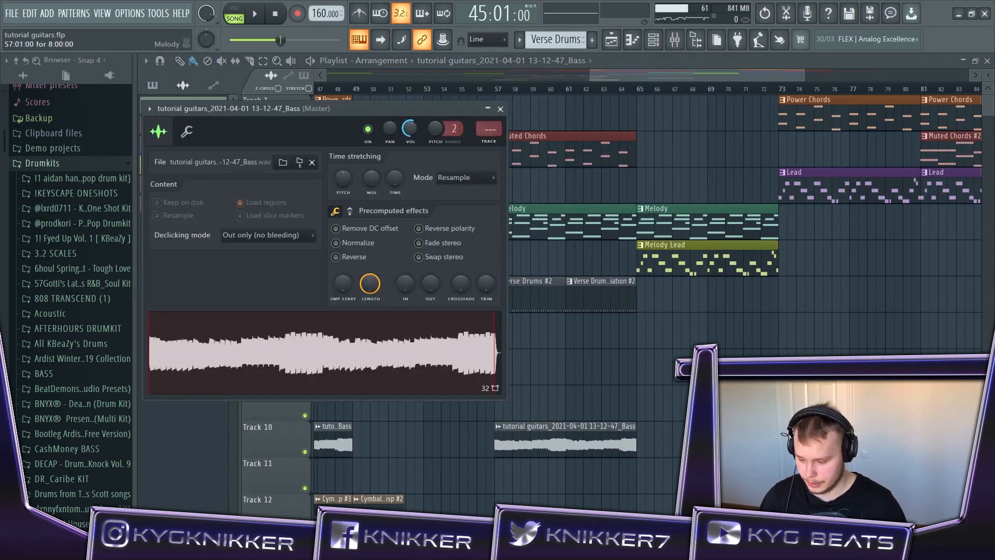
click(501, 110)
scroll(765, 404, down, 3)
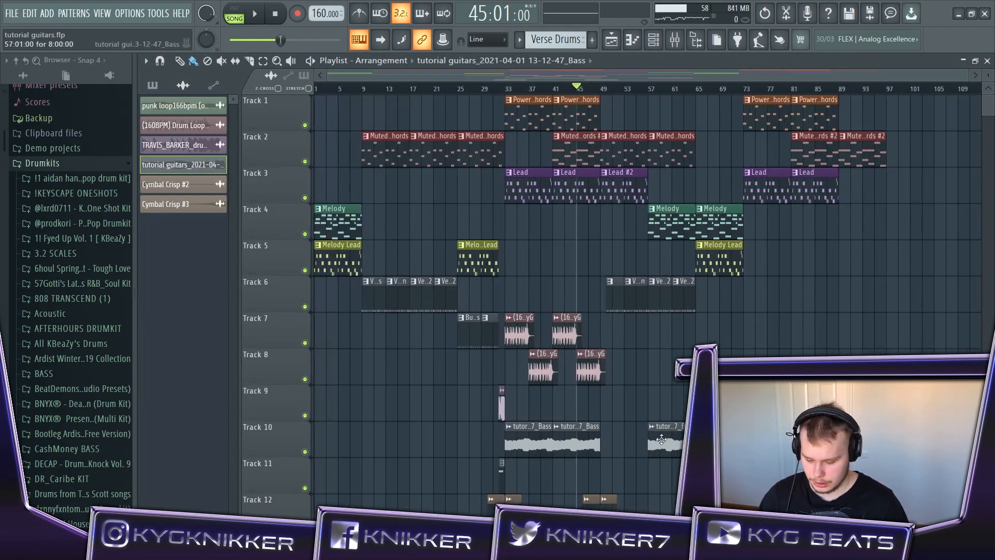
scroll(522, 101, up, 4)
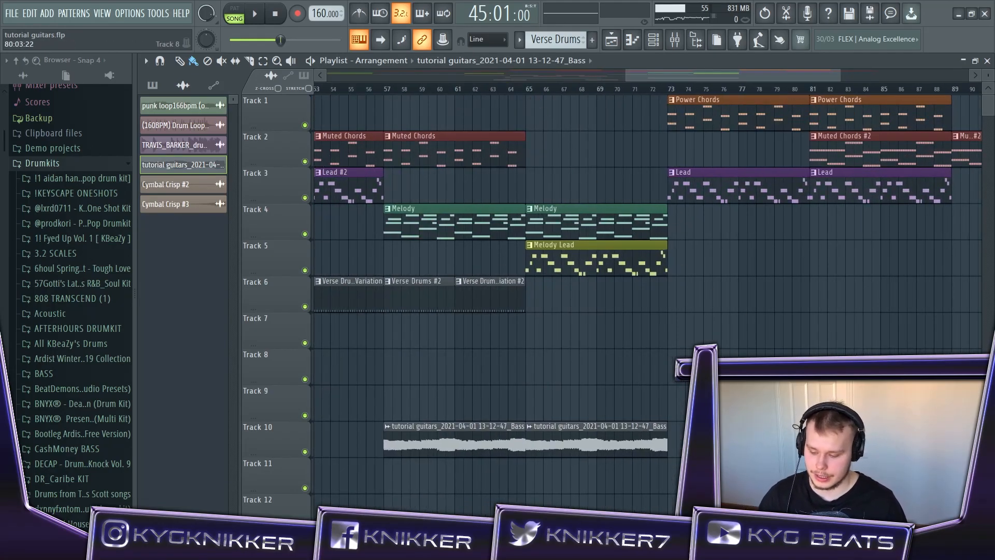
- Move all clips from bar 65 onward eight bars later to start at bar 73, and refill the bass at bar 65
scroll(772, 332, down, 3)
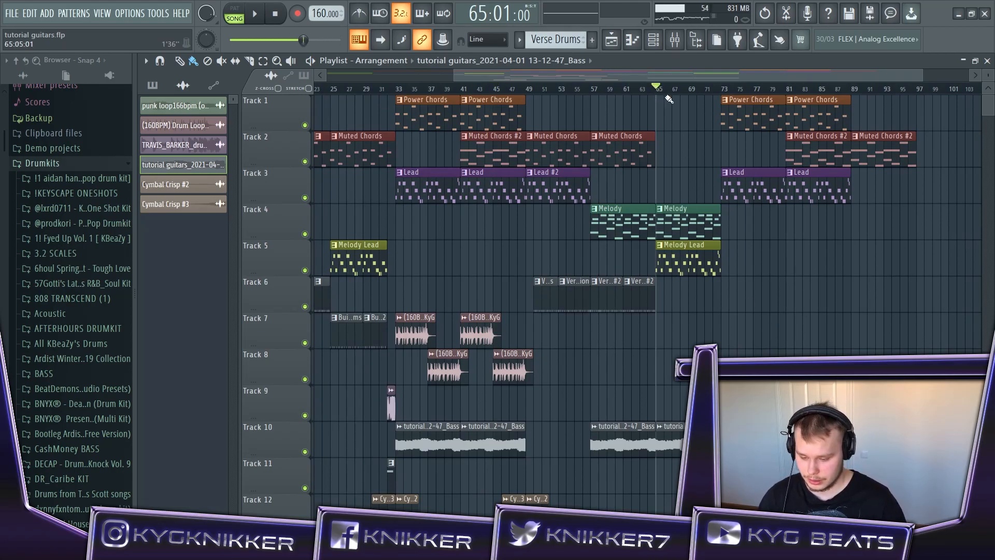
drag(932, 342, 665, 96)
drag(705, 224, 767, 225)
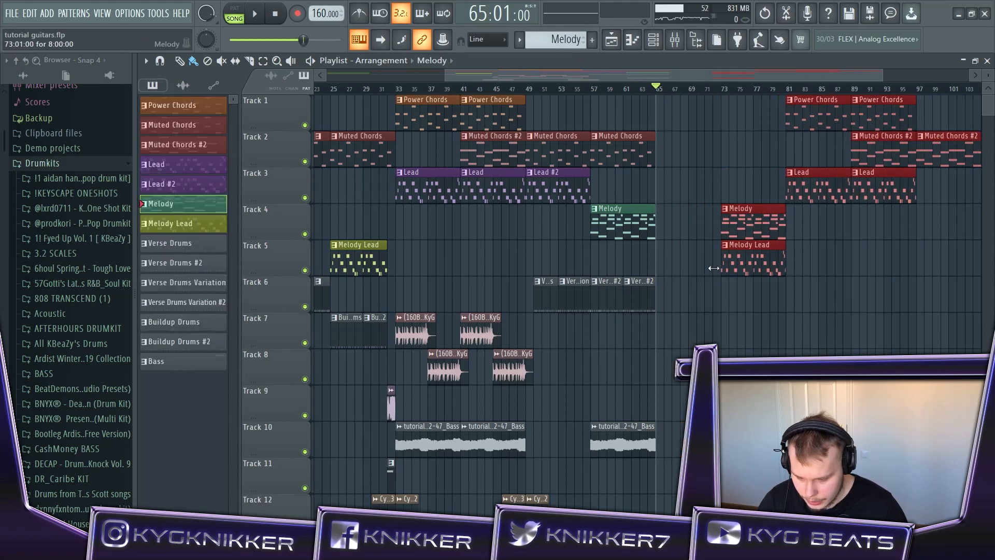
ctrl+click(767, 317)
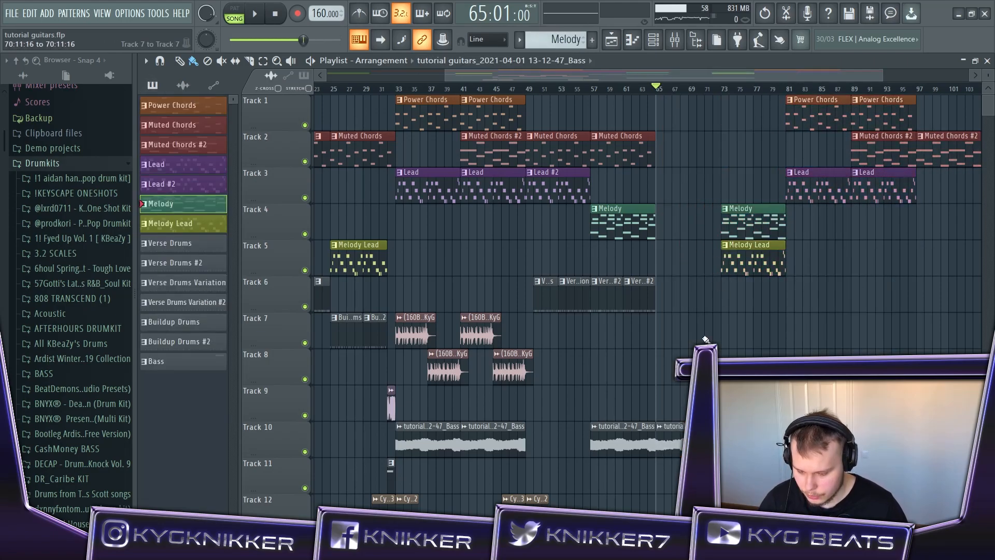
- Duplicate the Muted Chords, Melody and verse drum clips from bar 57 to bar 65, and copy Lead #2 to bar 65
scroll(706, 340, up, 4)
drag(650, 306, 646, 161)
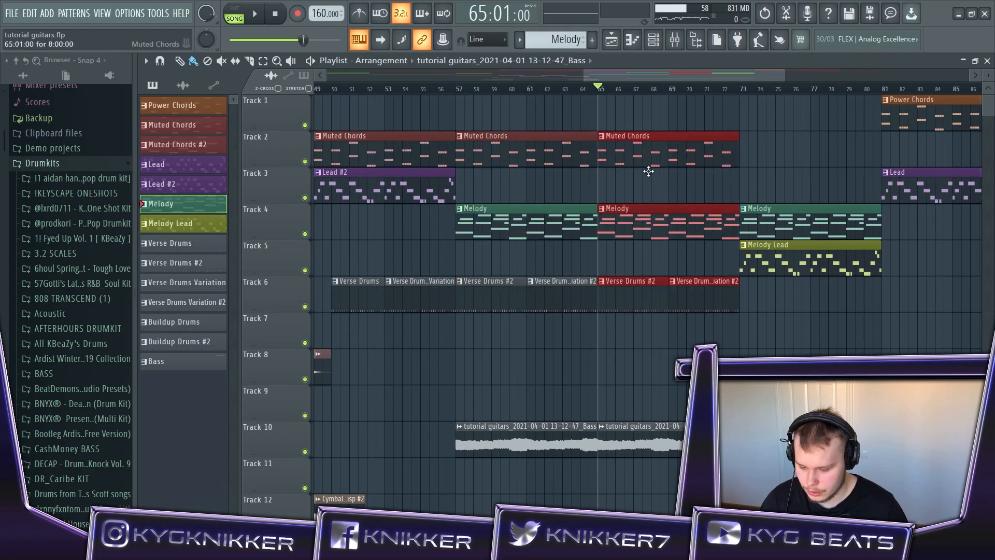
scroll(668, 172, down, 4)
ctrl+click(666, 190)
drag(552, 187, 670, 188)
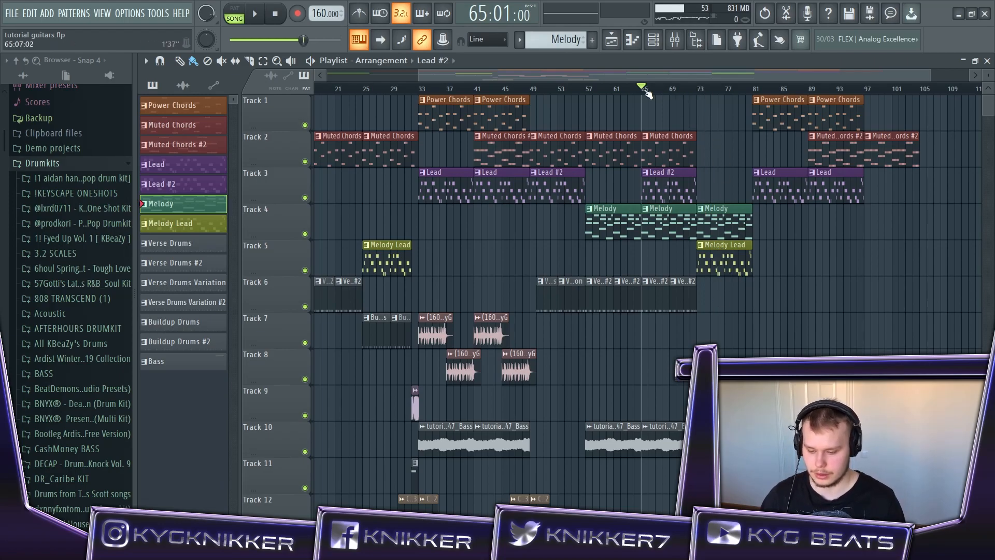
- Play the arrangement from bar 65 and check the instrument channels in the channel rack
scroll(856, 329, down, 2)
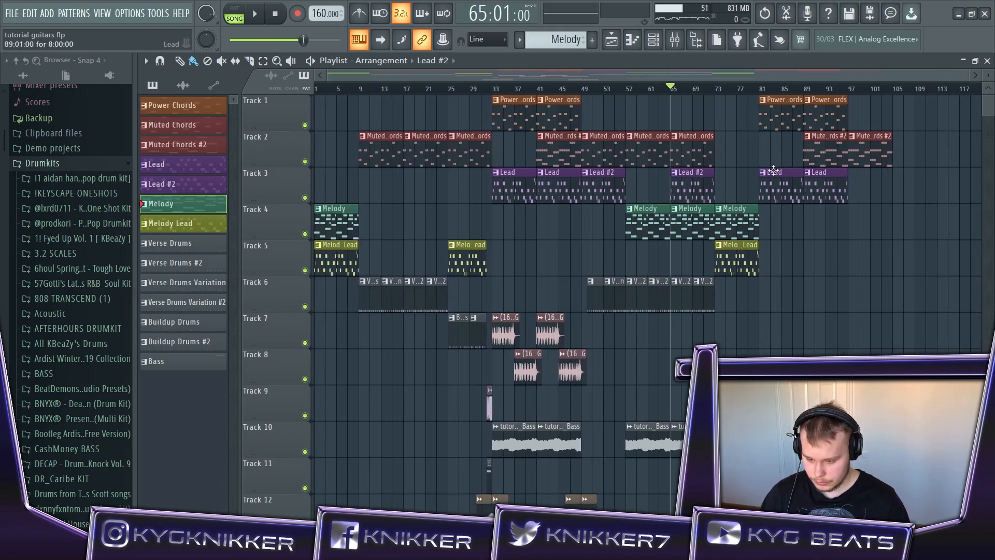
key(space)
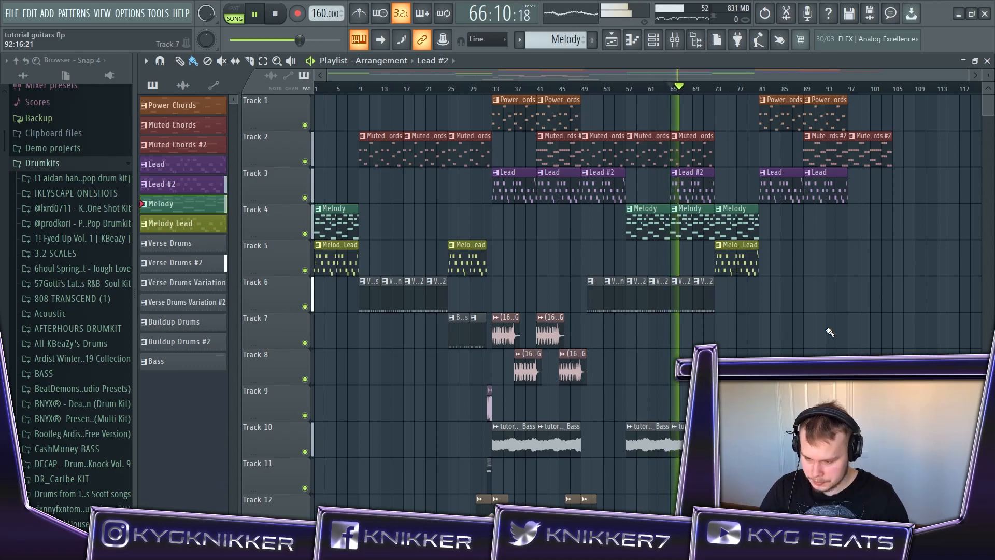
click(654, 41)
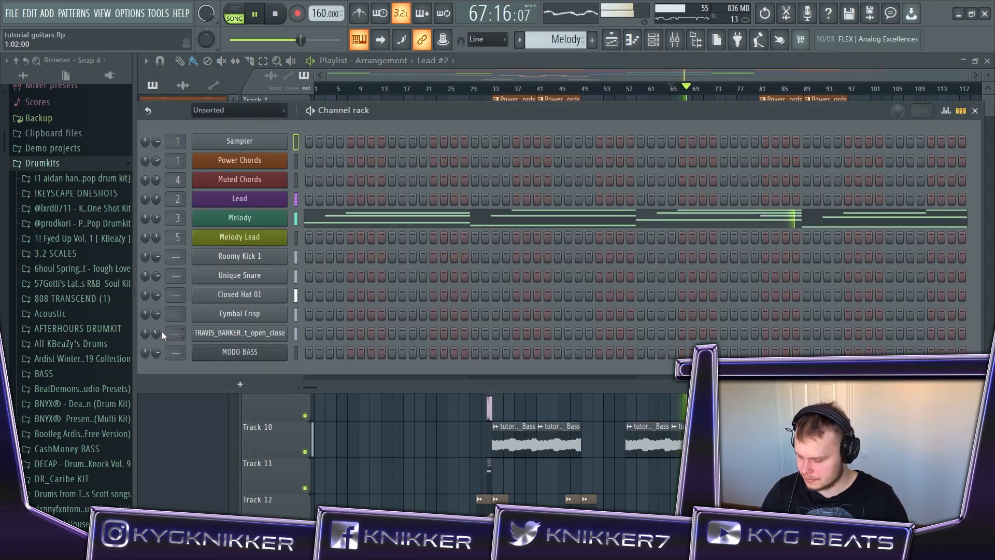
click(612, 42)
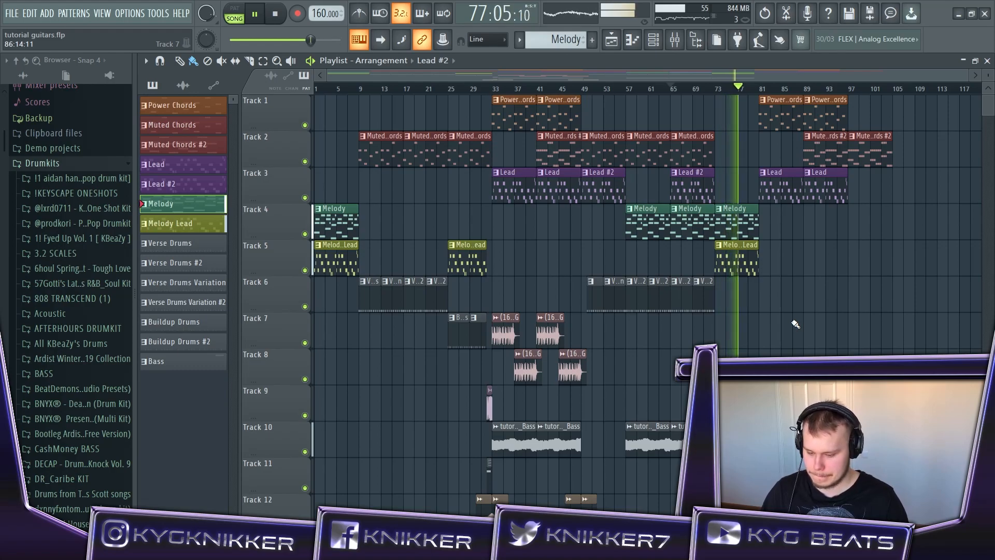
- Copy the first chorus's drum loop and bass clips to the second chorus at bar 81
scroll(610, 392, down, 3)
drag(588, 469, 767, 228)
click(913, 265)
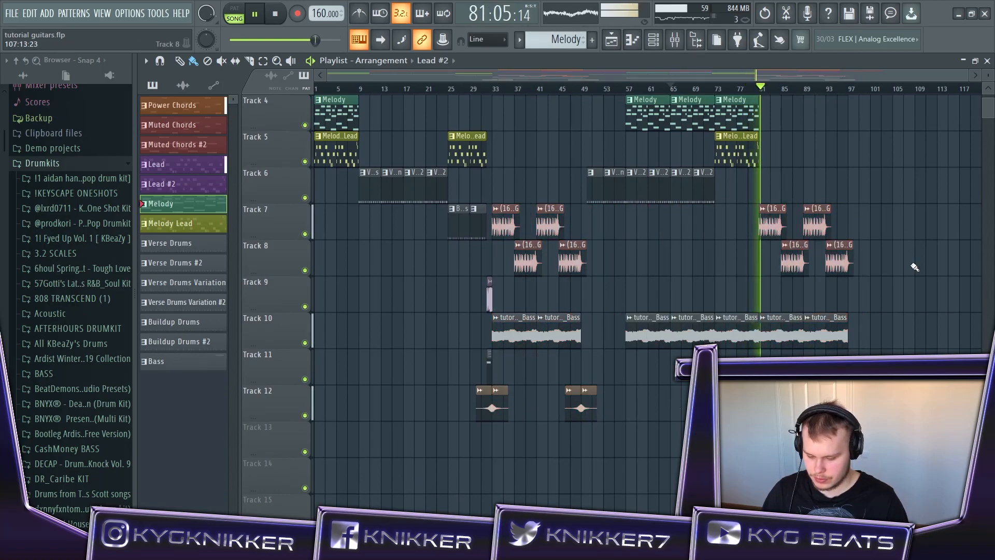
- Copy the reversed cymbal and crash clips on Track 12 so that the crash lands at bar 81
click(485, 403)
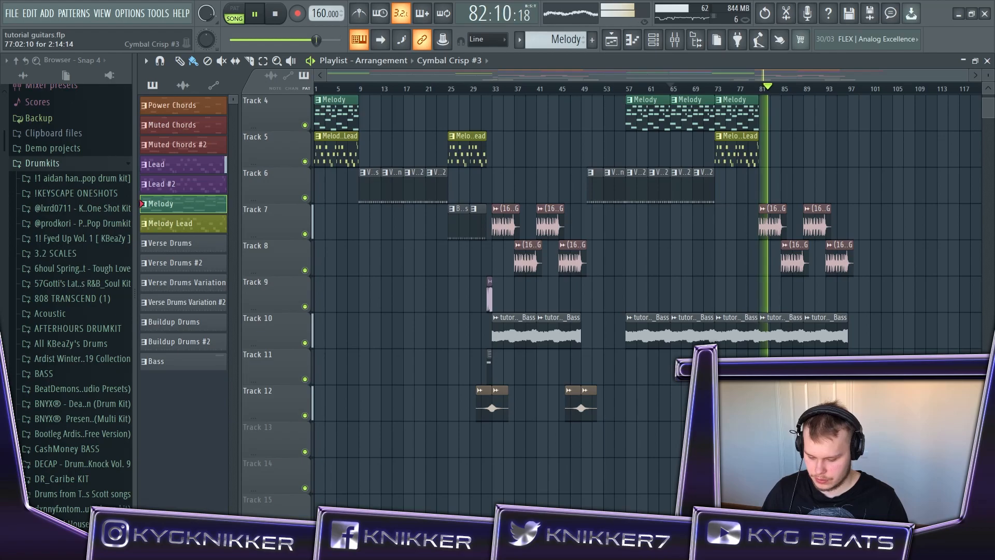
scroll(907, 365, up, 5)
double_click(674, 333)
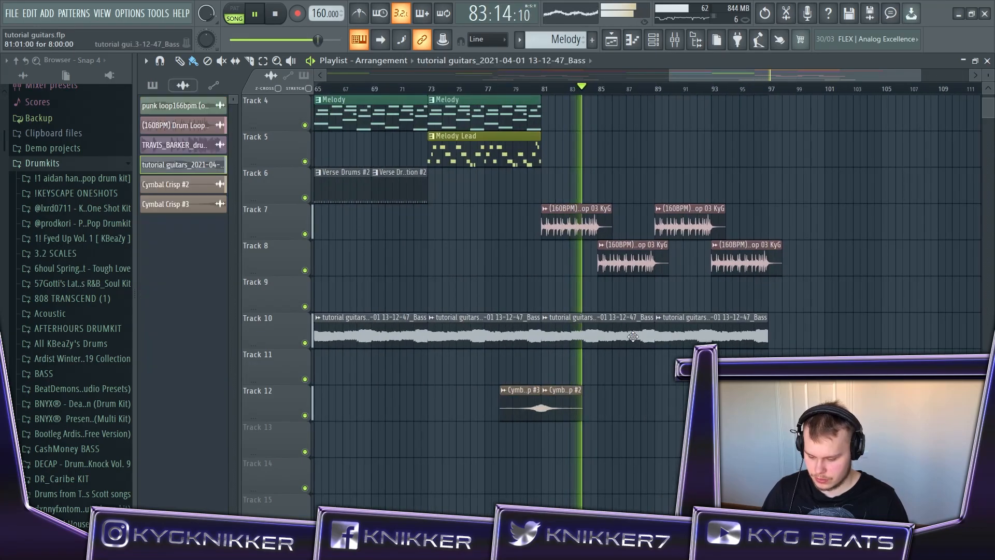
click(500, 109)
- Show all channels in the channel rack and adjust the Power Chords channel volume
scroll(778, 254, up, 3)
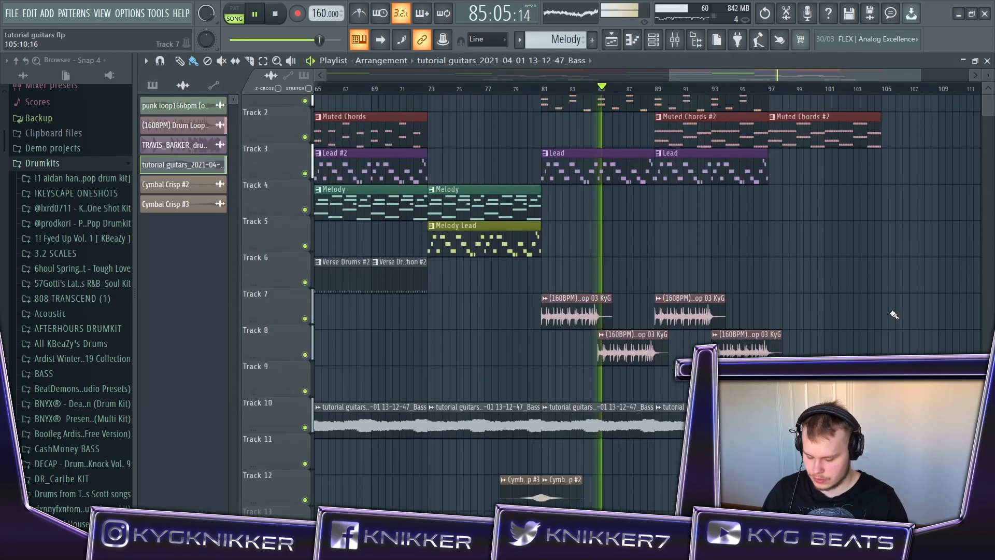
scroll(780, 255, down, 4)
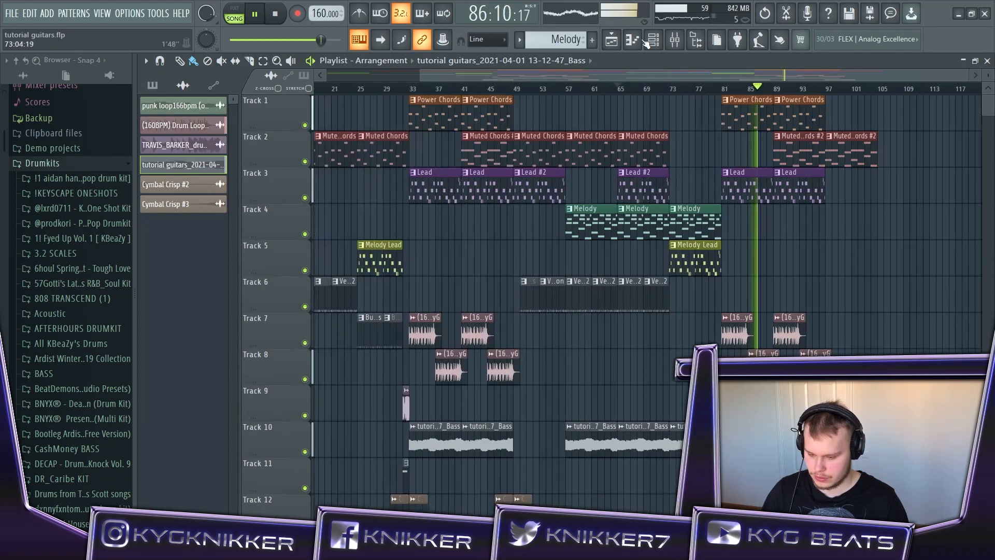
click(654, 42)
click(222, 110)
click(216, 127)
drag(156, 180, 156, 180)
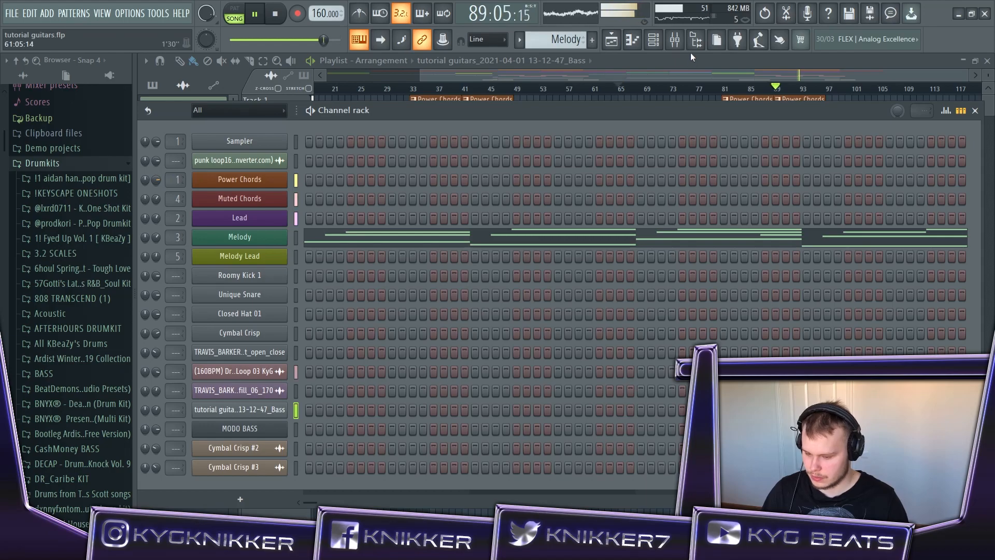
- Set the Power chords mixer fader to about 0.1 dB and Guitar Rig's Van 51 post gain to about 3.01, and stop playback
click(675, 39)
drag(212, 280, 213, 286)
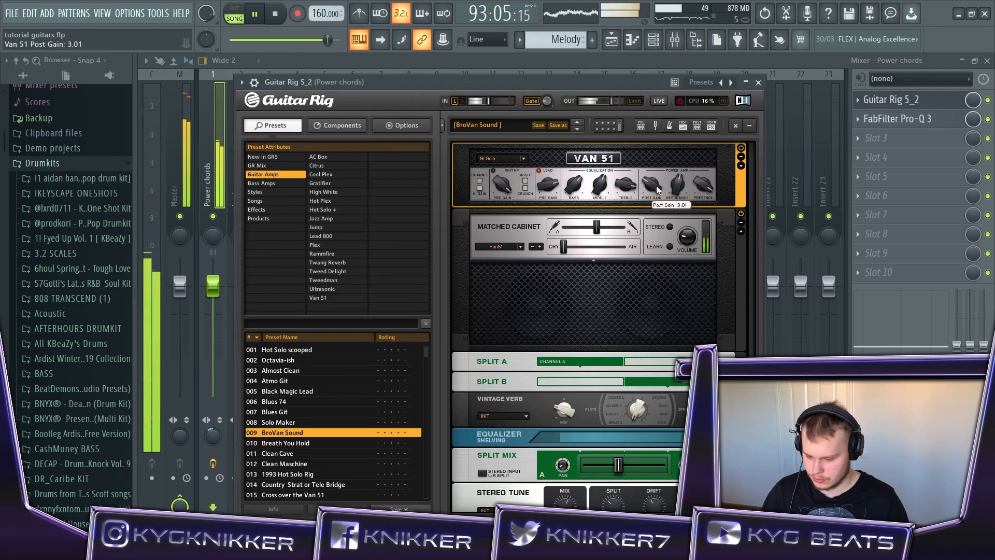
click(758, 83)
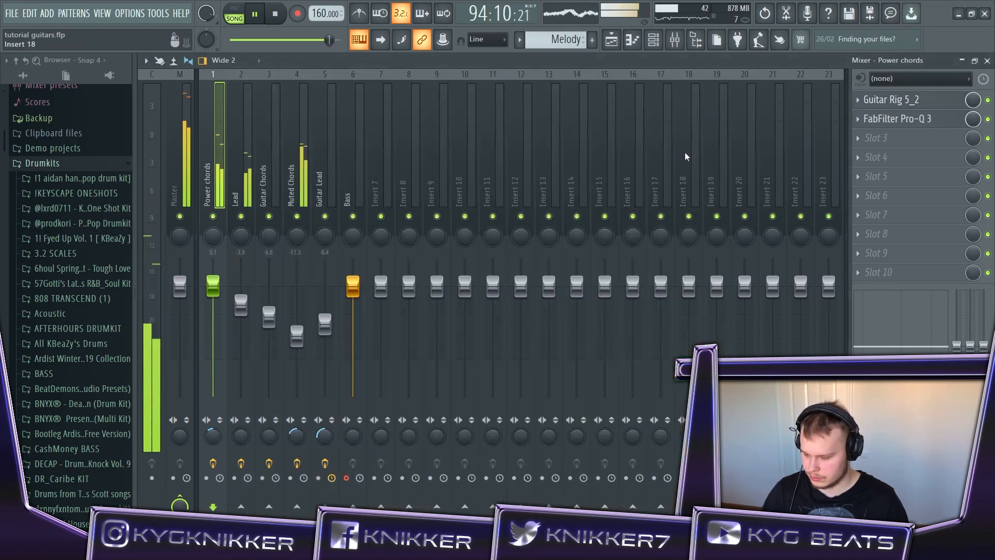
click(619, 45)
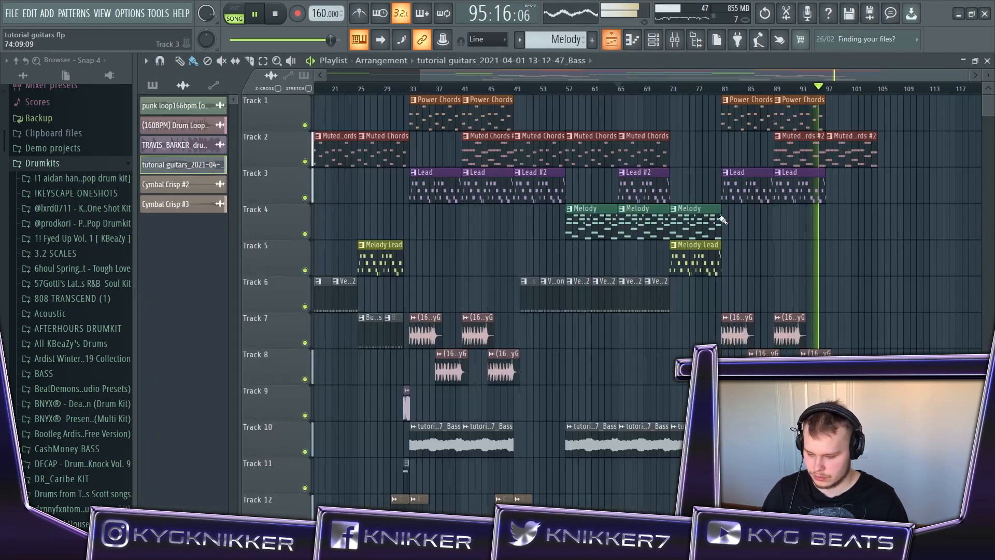
key(space)
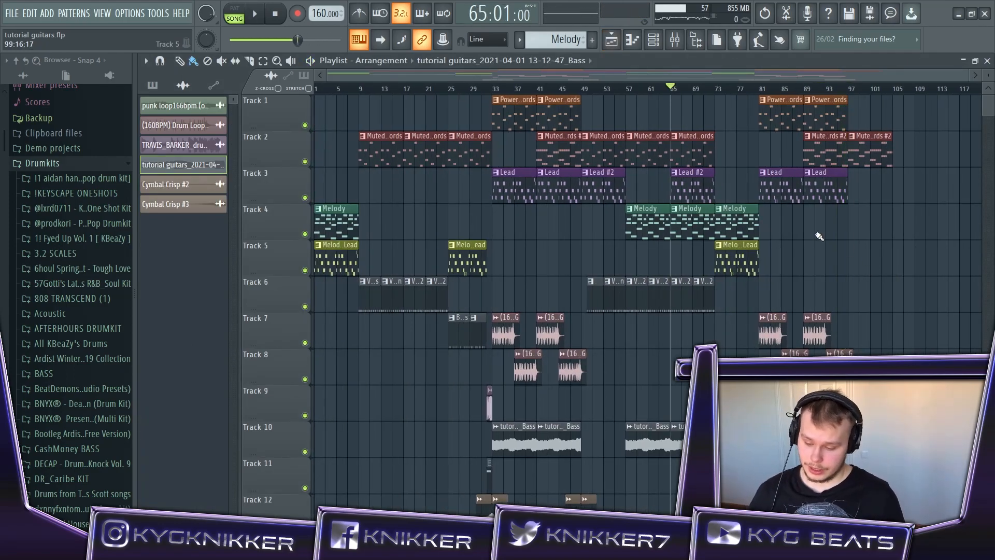
- Load Fruity Parametric EQ 2 in the Master track's first effect slot and raise its main level to about 1 dB
click(494, 89)
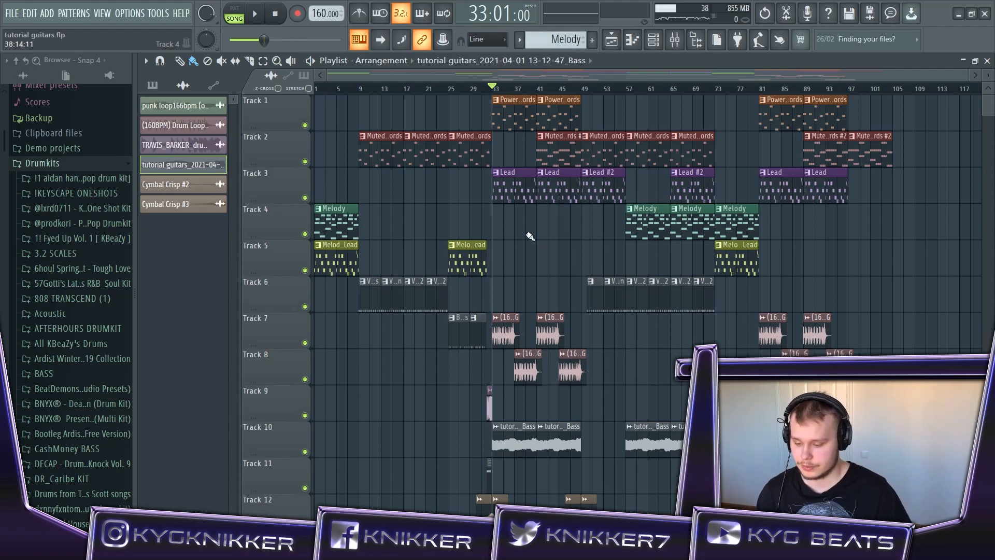
scroll(527, 231, down, 1)
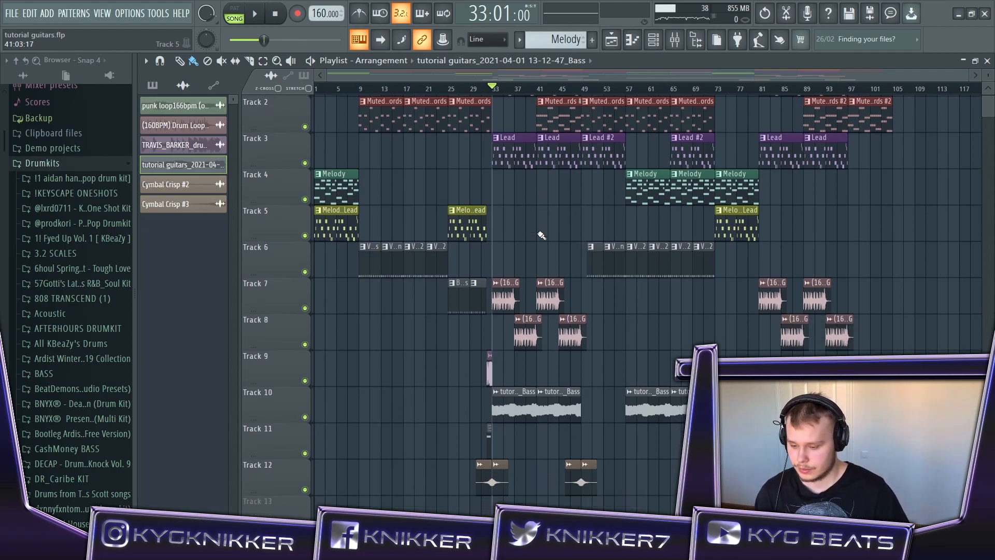
click(676, 40)
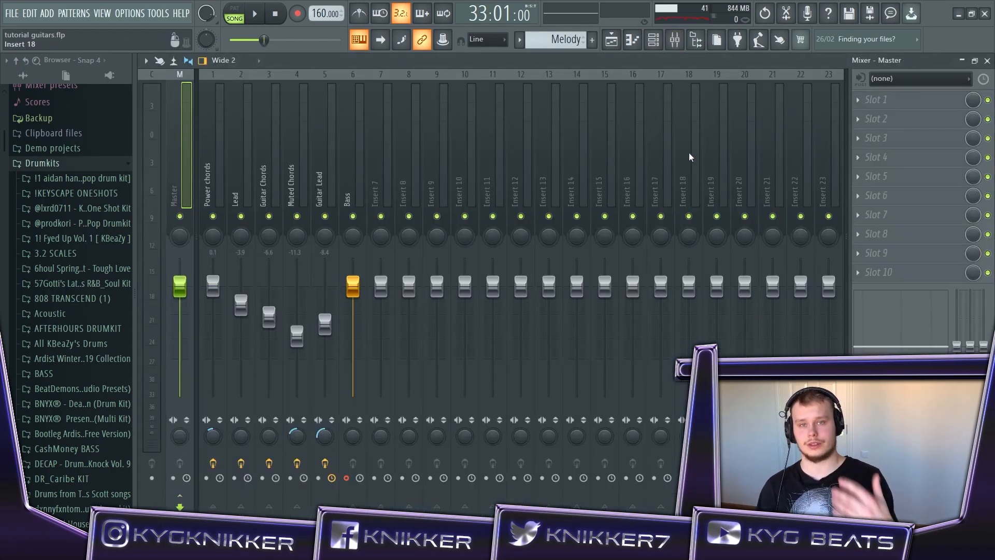
click(858, 101)
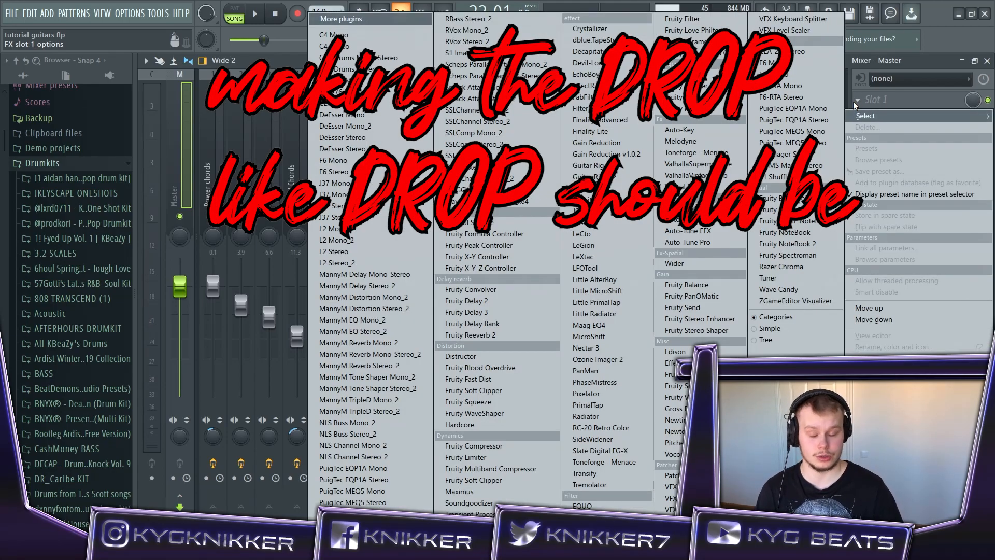
click(853, 101)
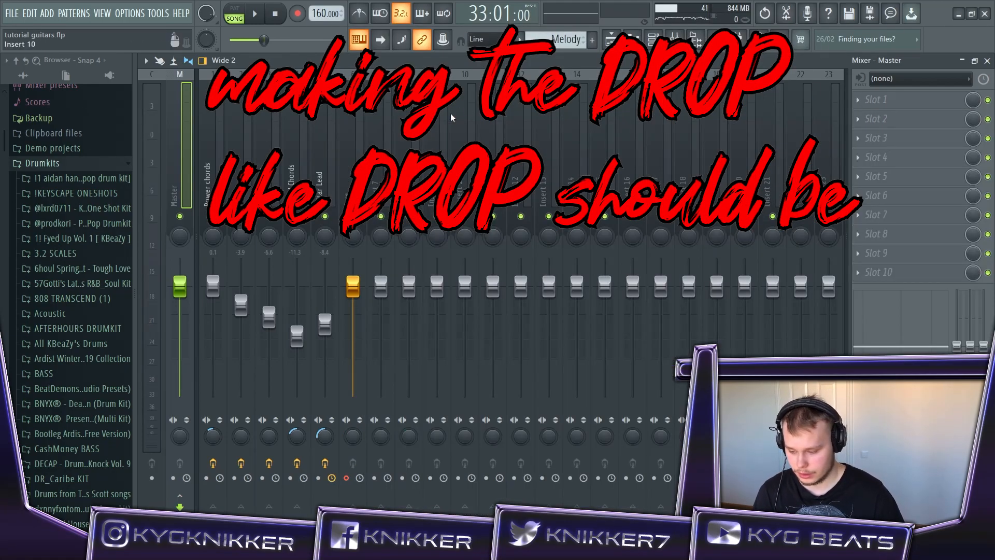
click(858, 100)
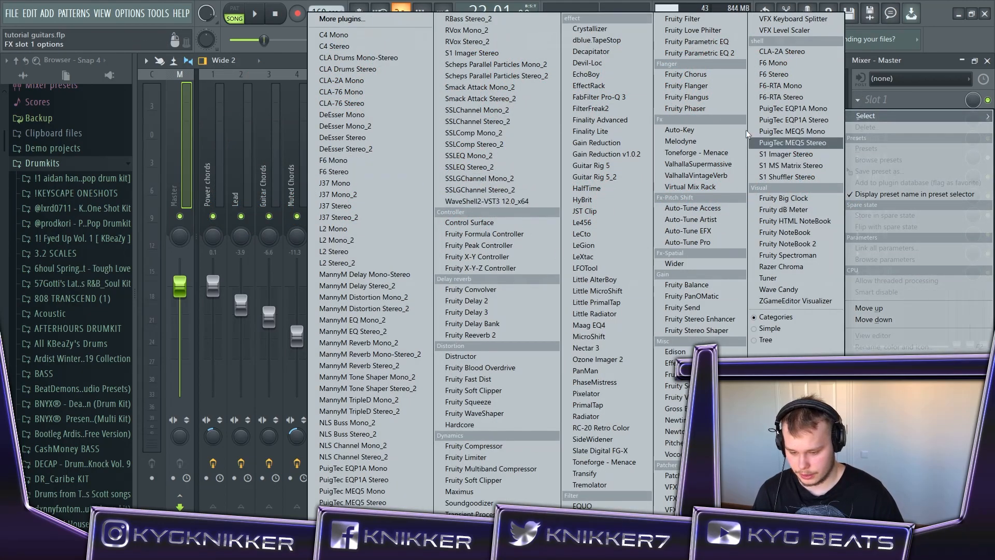
click(703, 53)
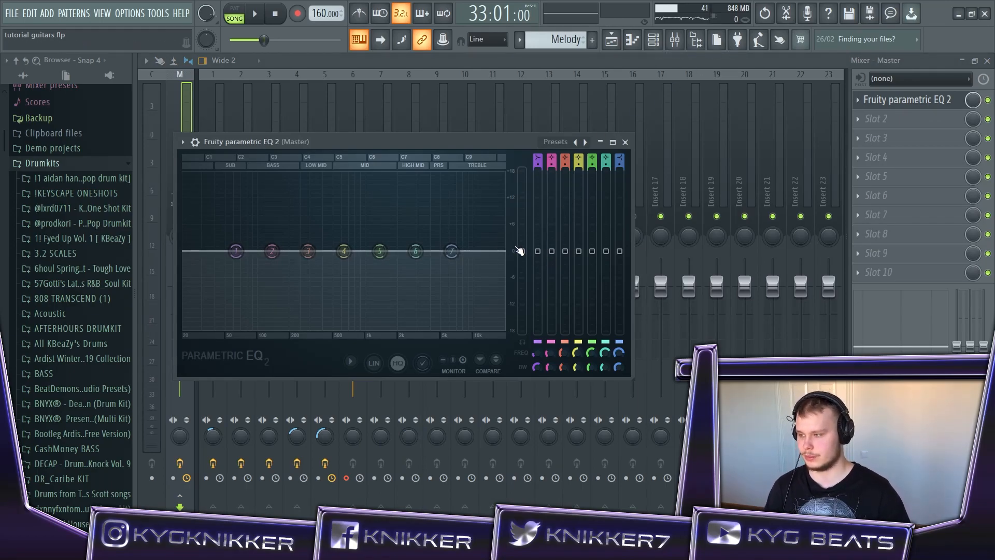
drag(523, 252, 522, 247)
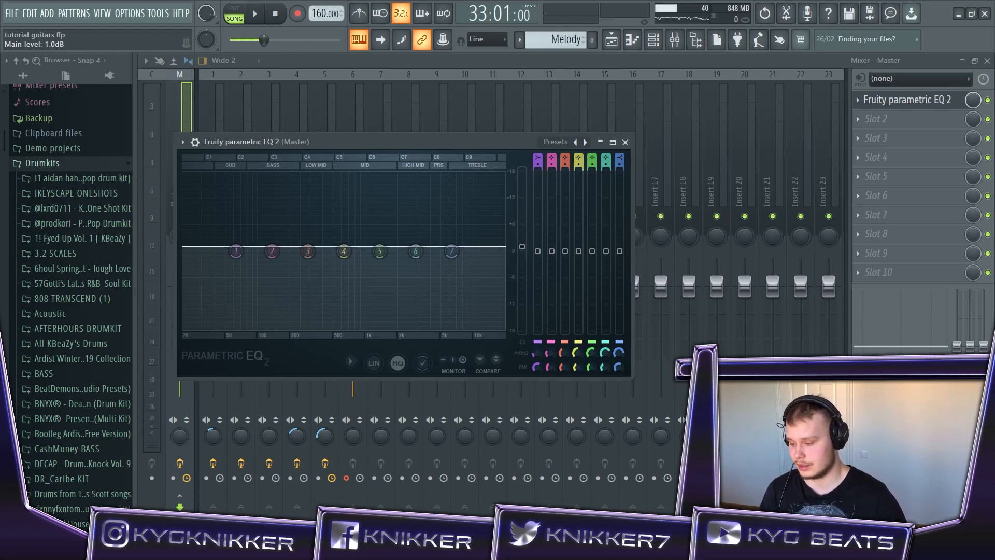
drag(523, 246, 522, 246)
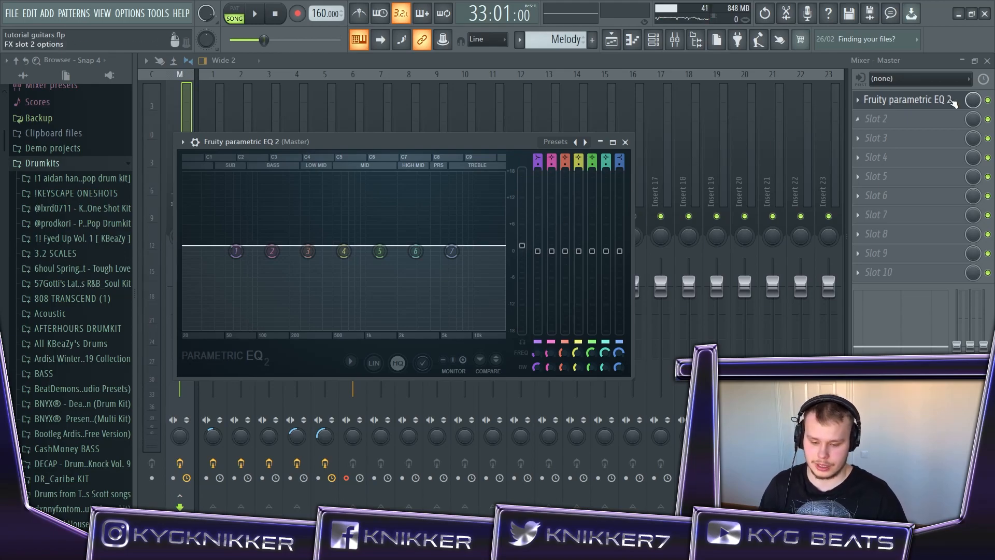
- Create an automation clip for the Master EQ's mix level and show it in the playlist
right_click(978, 101)
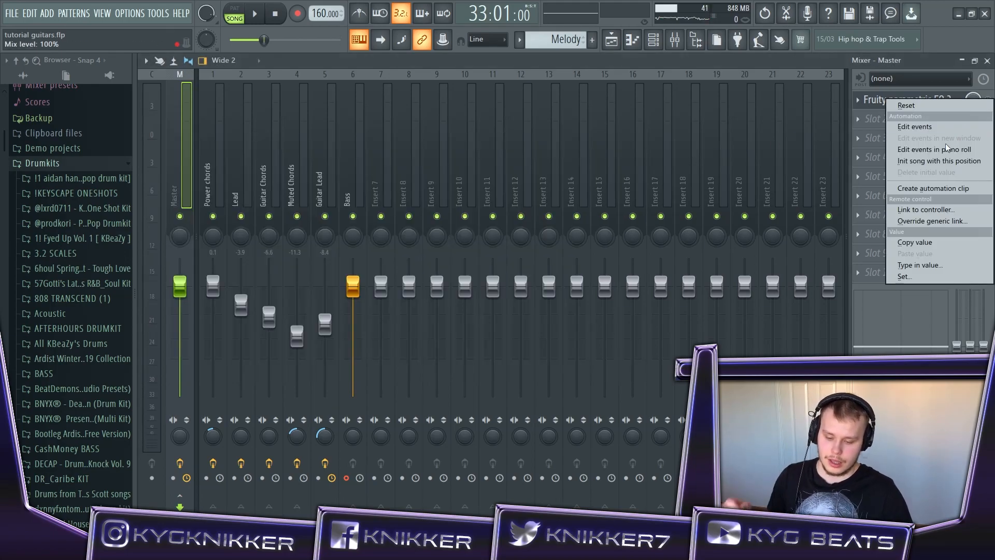
click(926, 188)
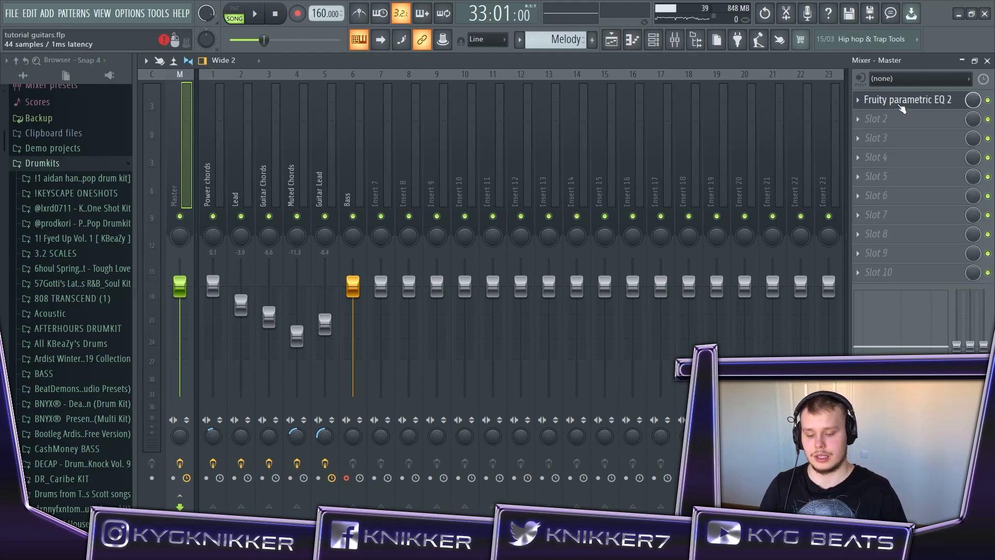
click(611, 39)
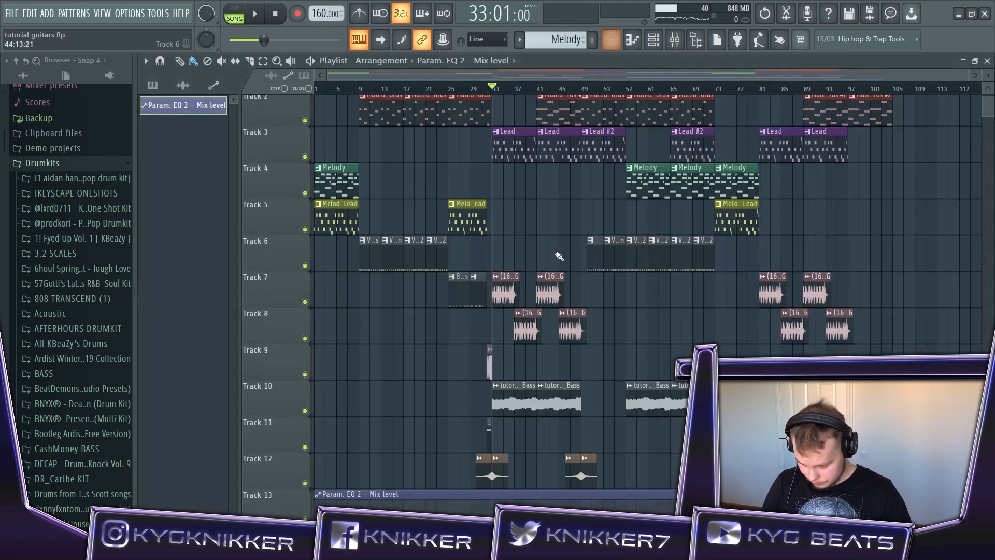
- Shape the mix level automation to 0% from the song start, full between bars 33 and 49, and 0% at bar 49
scroll(507, 358, down, 3)
ctrl+scroll(511, 319, up, 3)
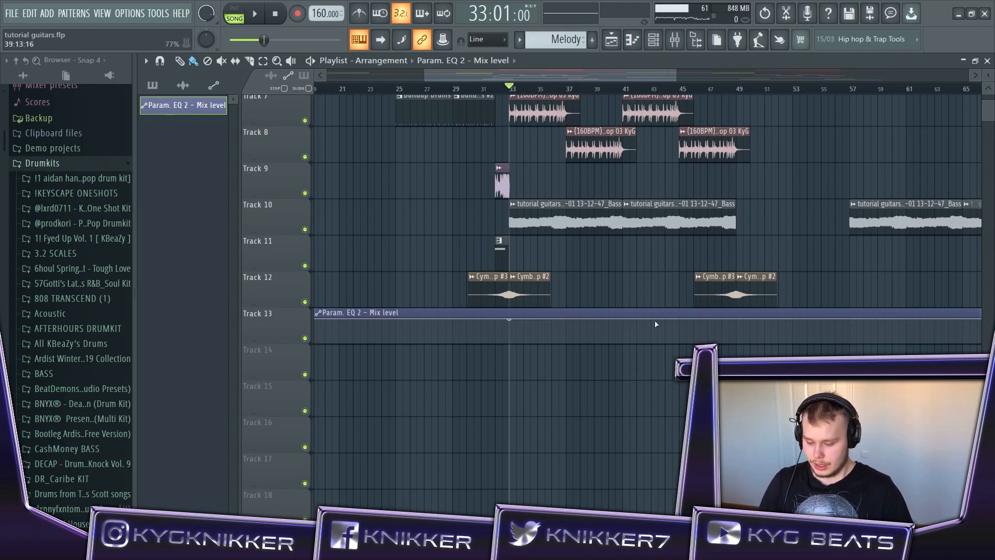
right_click(739, 321)
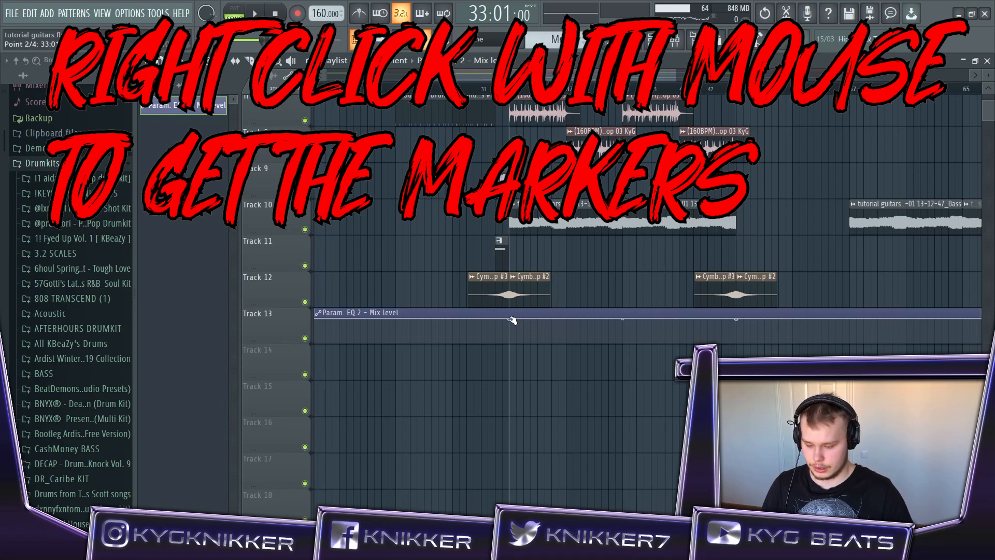
right_click(750, 319)
right_click(498, 320)
drag(497, 322, 513, 357)
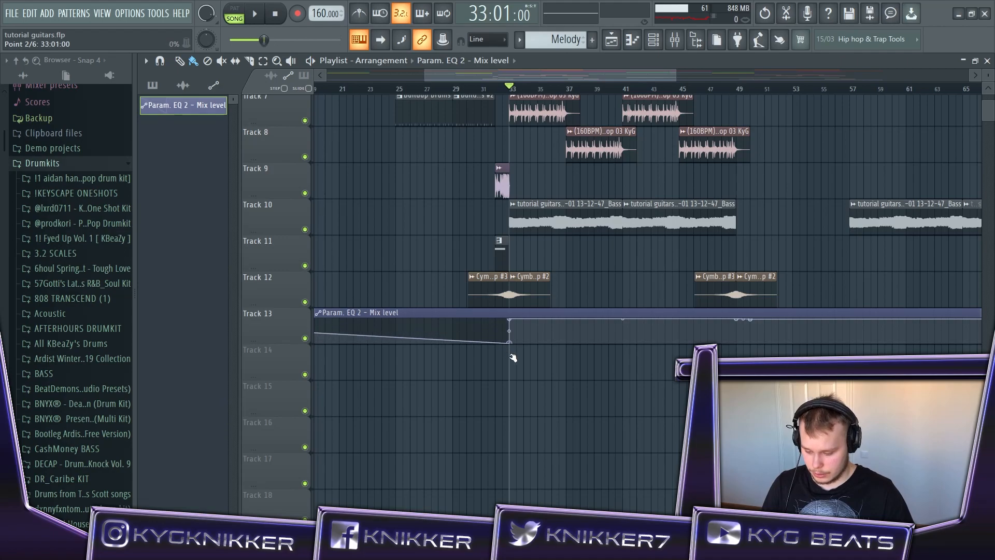
drag(751, 319, 732, 357)
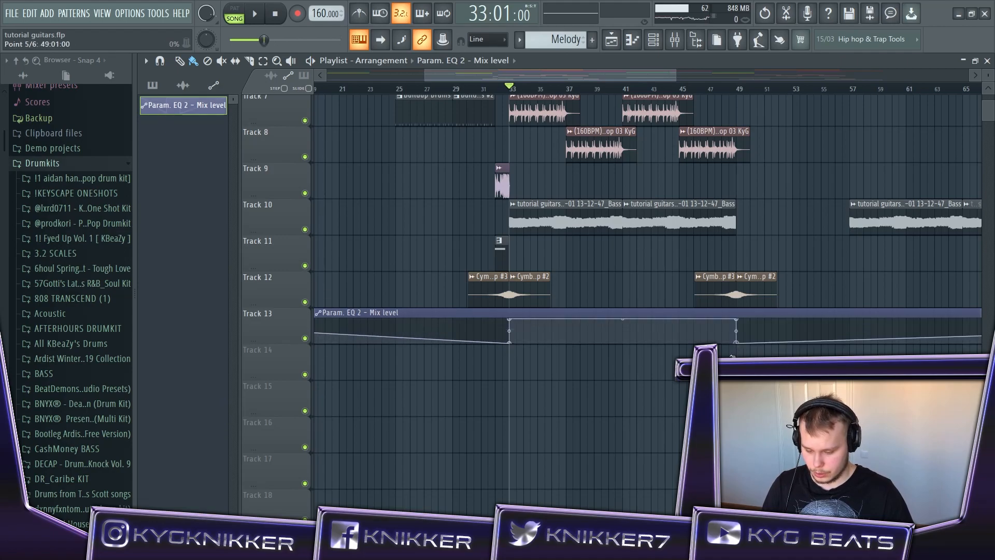
scroll(555, 422, down, 4)
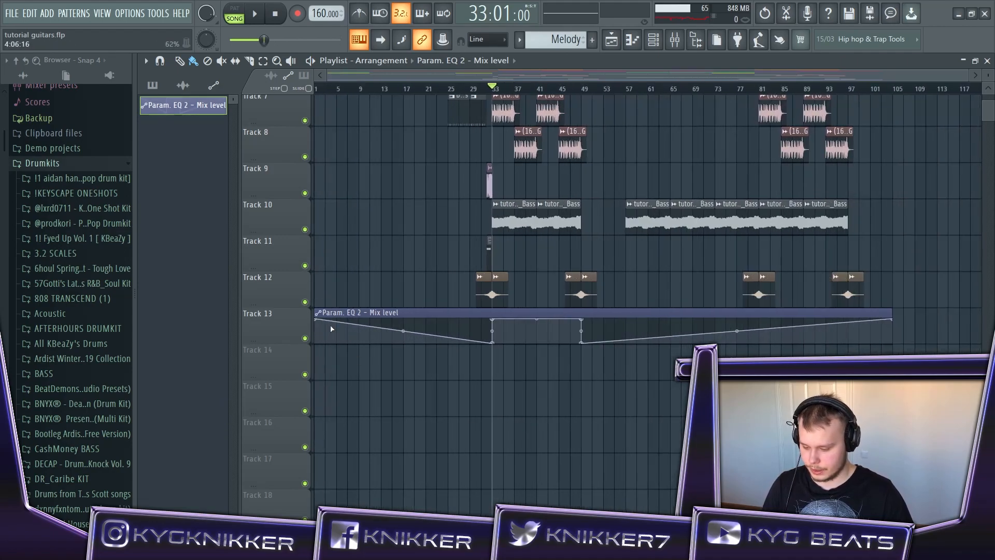
drag(321, 322, 309, 354)
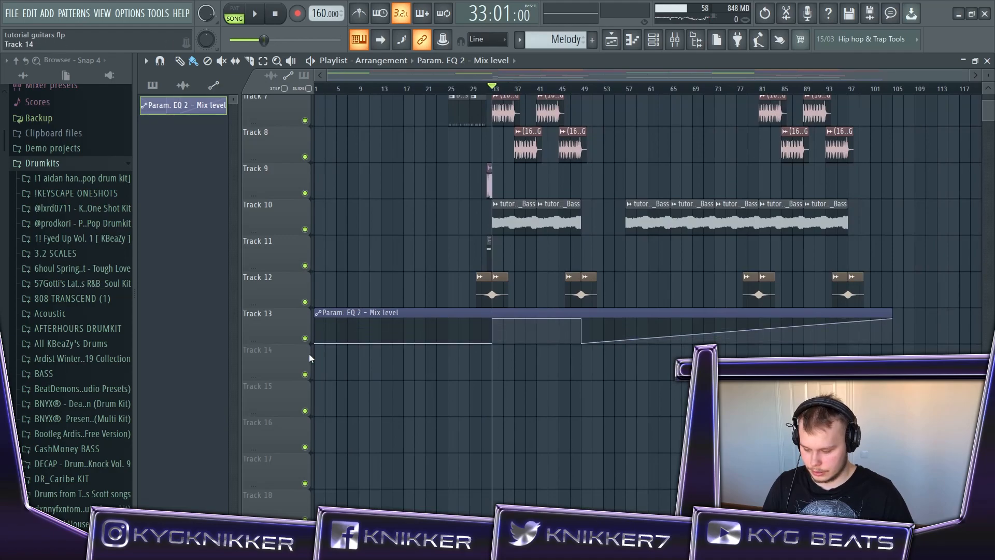
- Add automation points at bar 81 so the EQ mix level jumps from 0% to full for the second chorus
scroll(807, 350, up, 4)
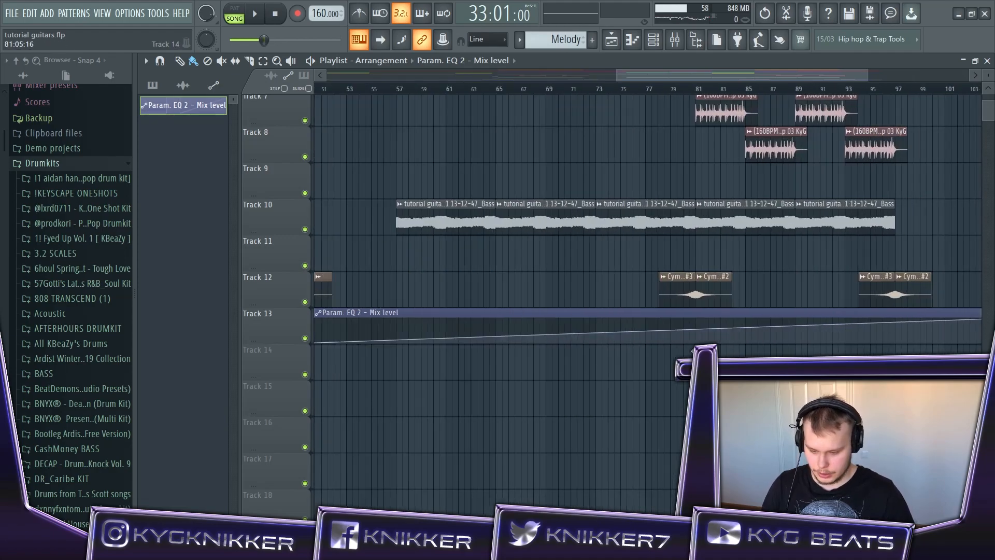
right_click(674, 332)
drag(679, 331, 677, 311)
right_click(684, 342)
scroll(798, 352, down, 4)
- Add automation points at bar 97 and drop the EQ mix level to 0% through the end of the clip
scroll(876, 336, up, 3)
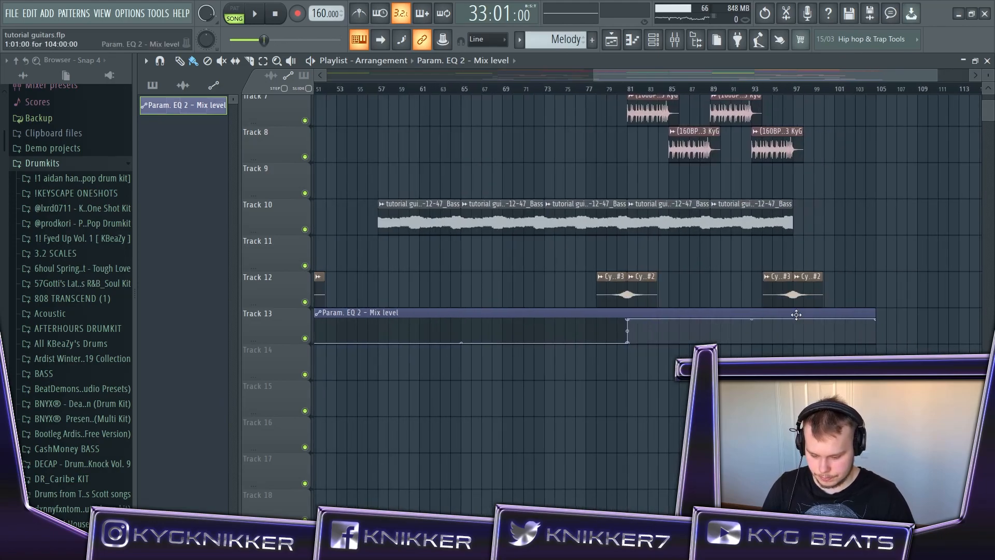
right_click(795, 321)
right_click(802, 325)
drag(802, 325, 795, 347)
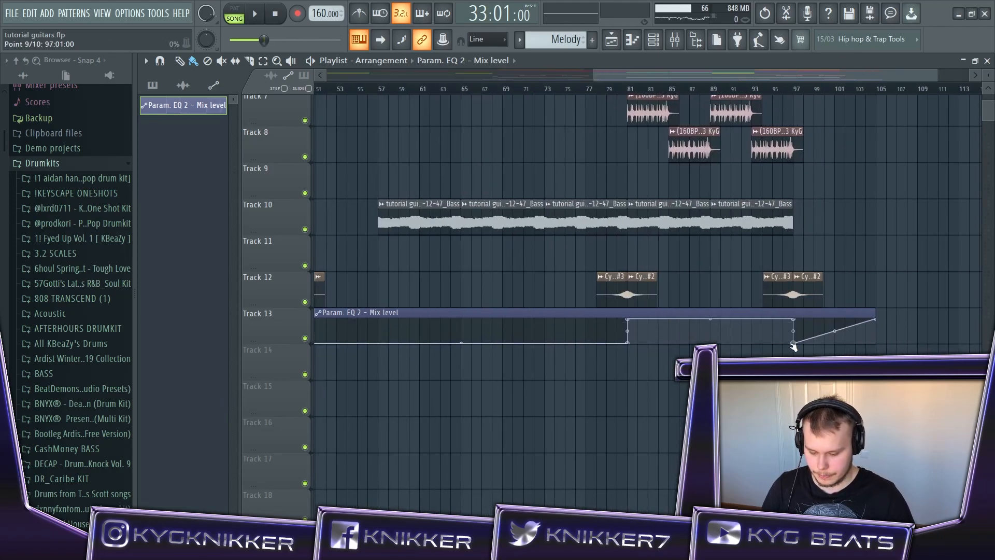
drag(876, 320, 872, 352)
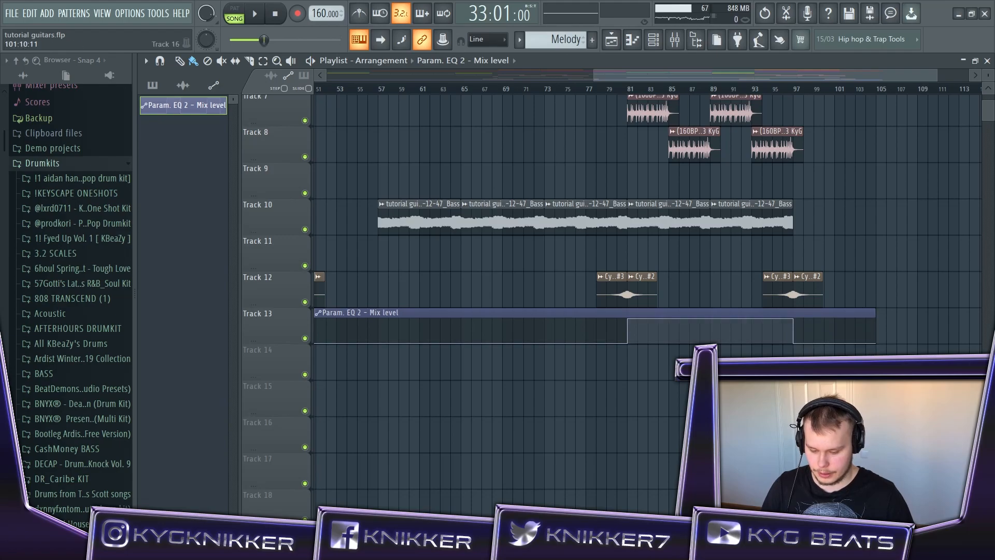
- Reduce the playlist track height slightly and play the transition into the first chorus, checking the Master EQ's automated mix level
scroll(487, 251, down, 3)
scroll(486, 250, up, 5)
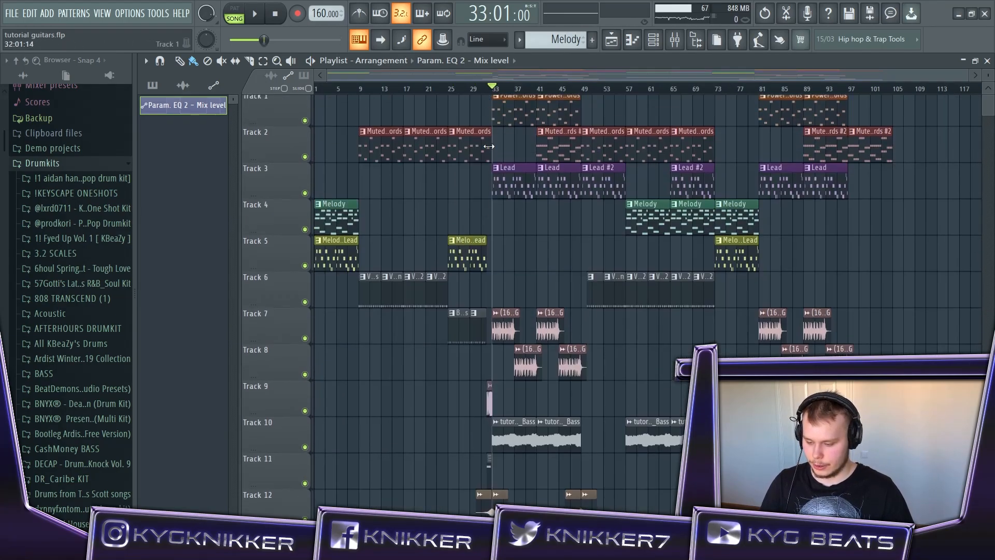
scroll(412, 369, down, 1)
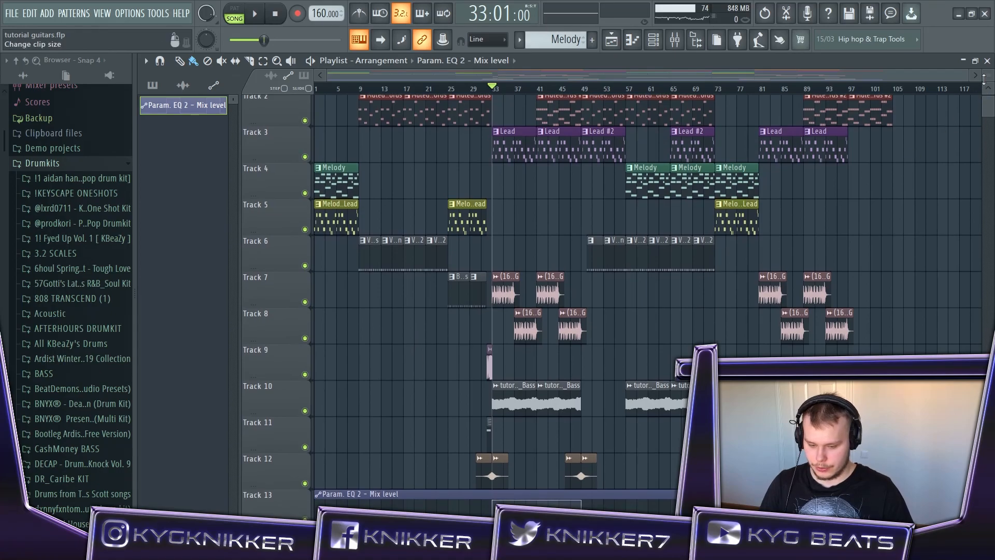
drag(988, 75, 988, 82)
scroll(423, 366, up, 1)
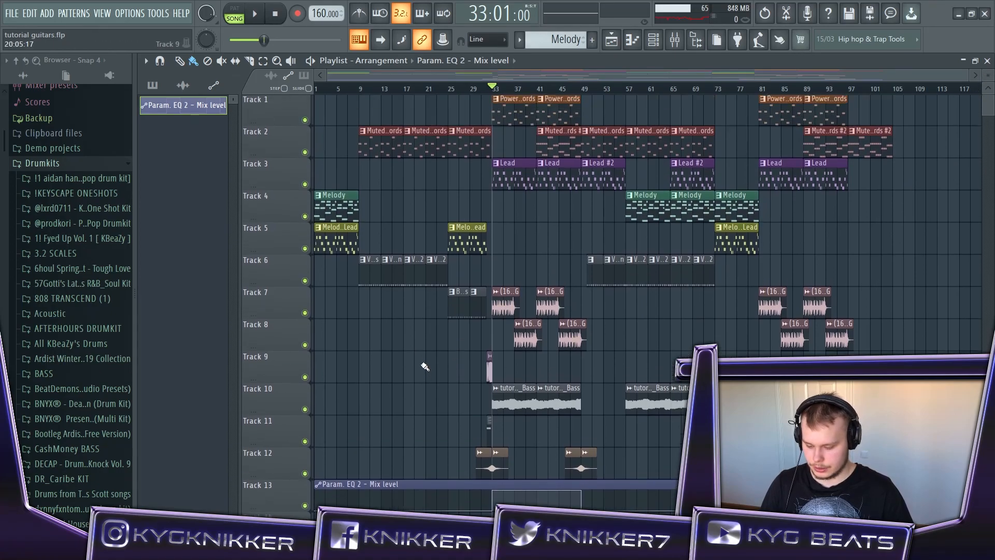
click(470, 92)
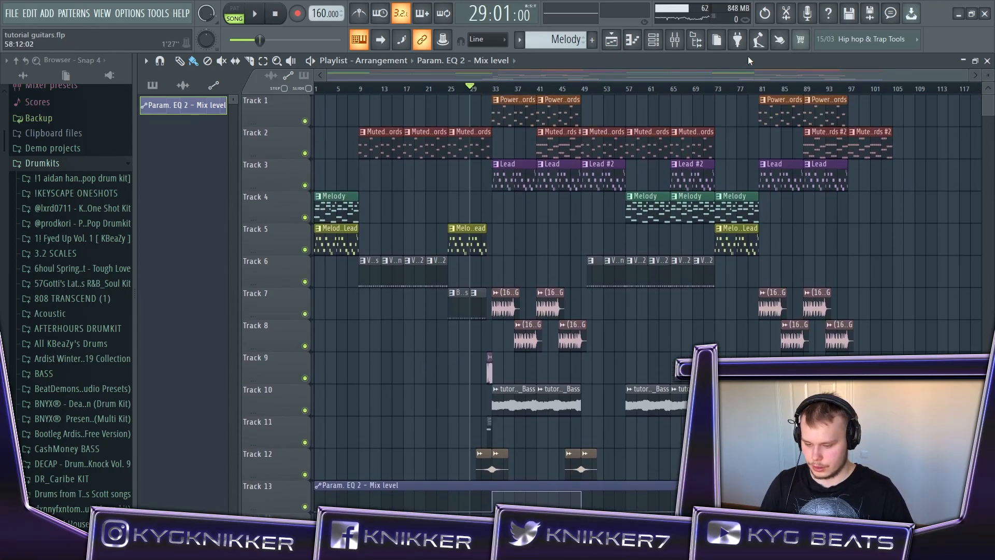
click(687, 42)
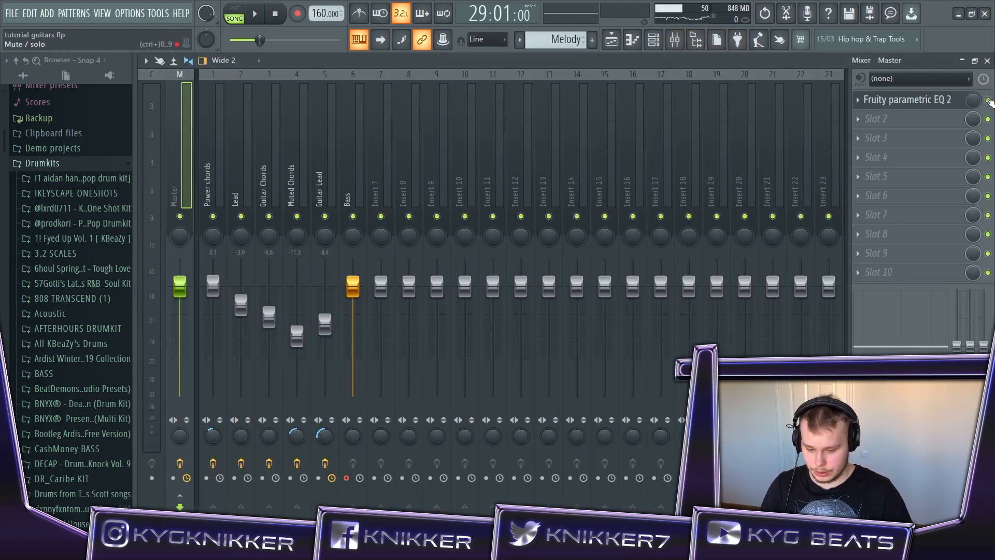
click(624, 42)
key(space)
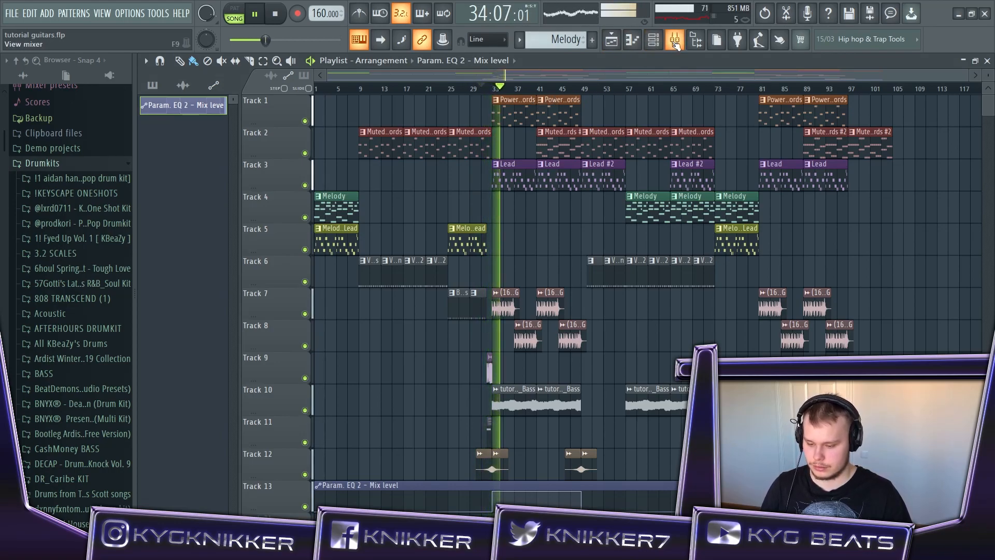
key(space)
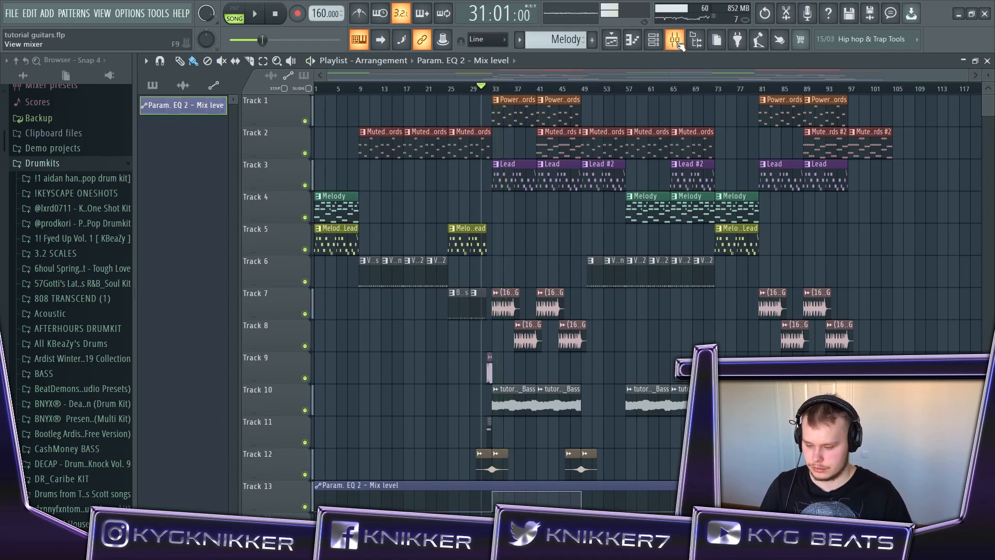
- Play the first chorus from bar 31 while watching the mixer levels, and stop playback in the playlist
click(675, 41)
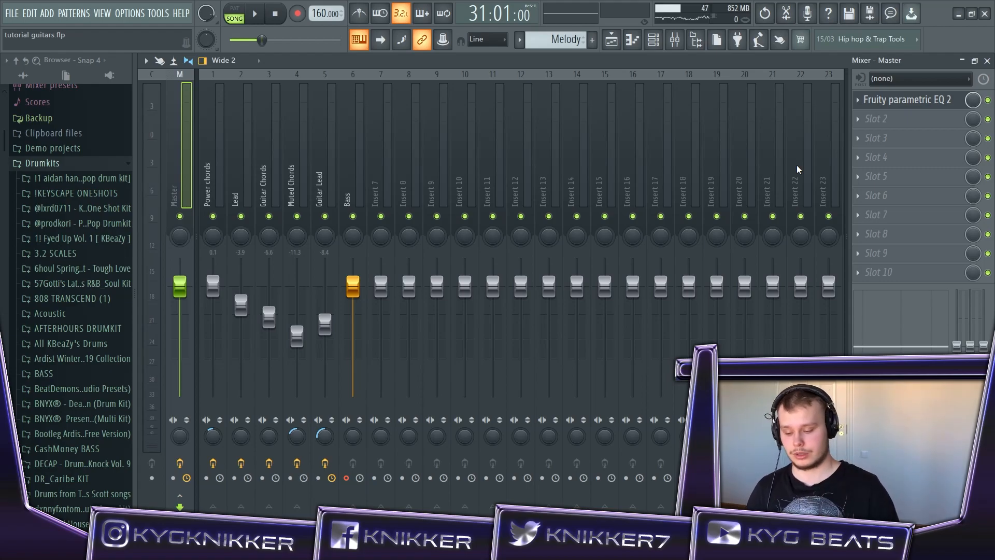
key(space)
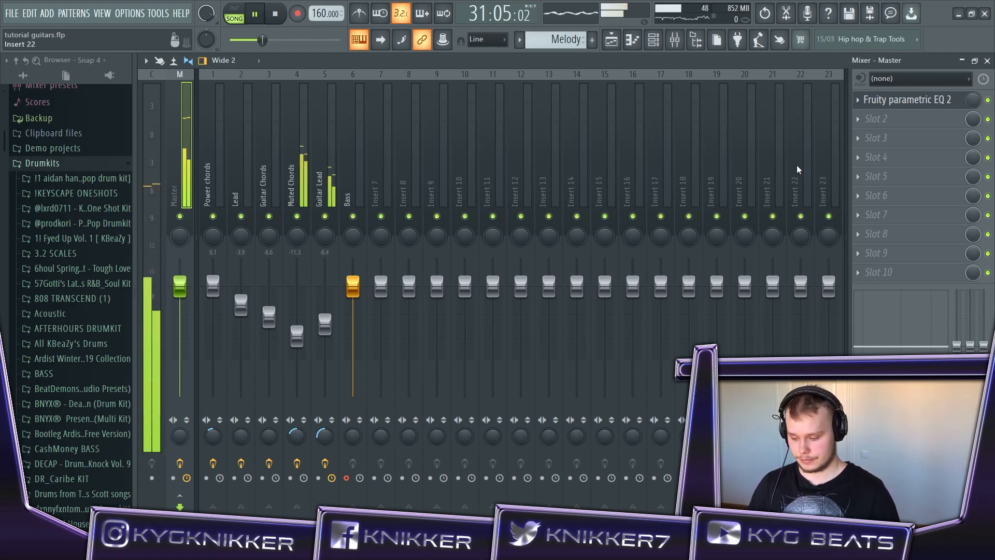
click(611, 40)
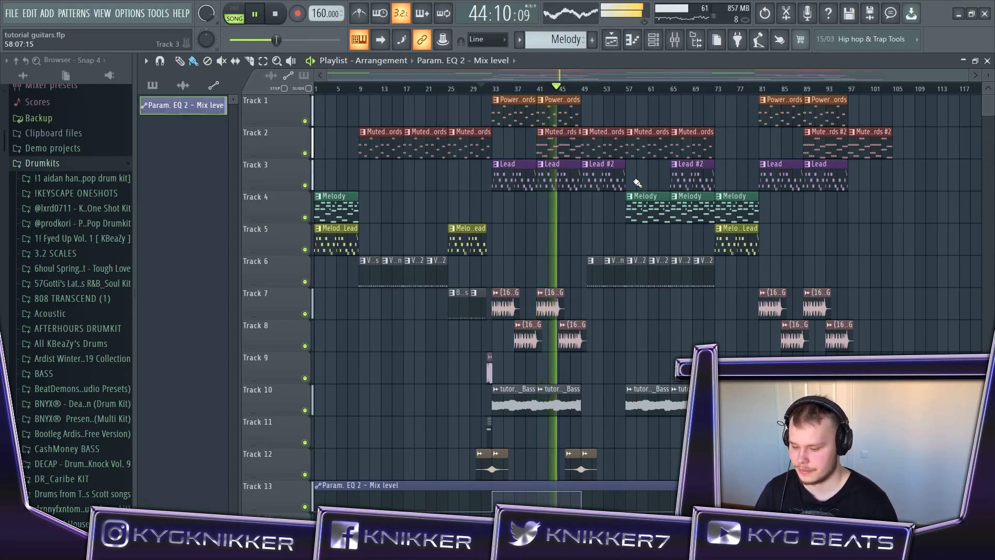
key(space)
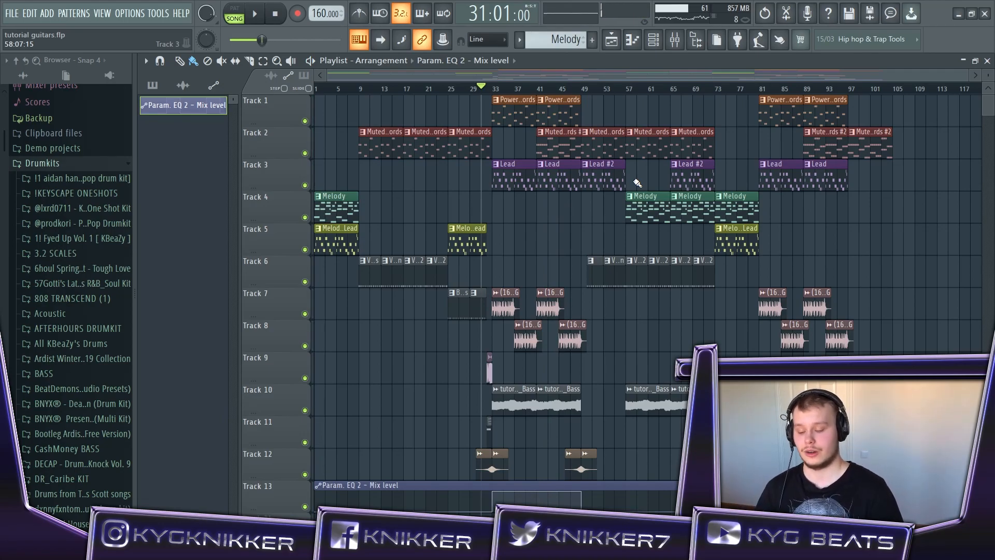